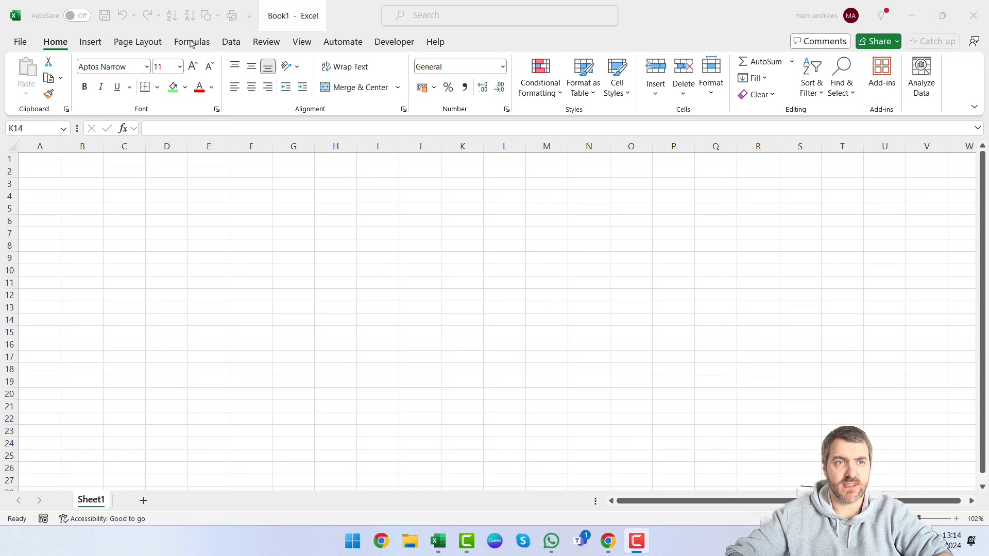
Step: Look through the Page Layout, Formulas, Data and Automate command sets, and return to the Home commands
click(80, 51)
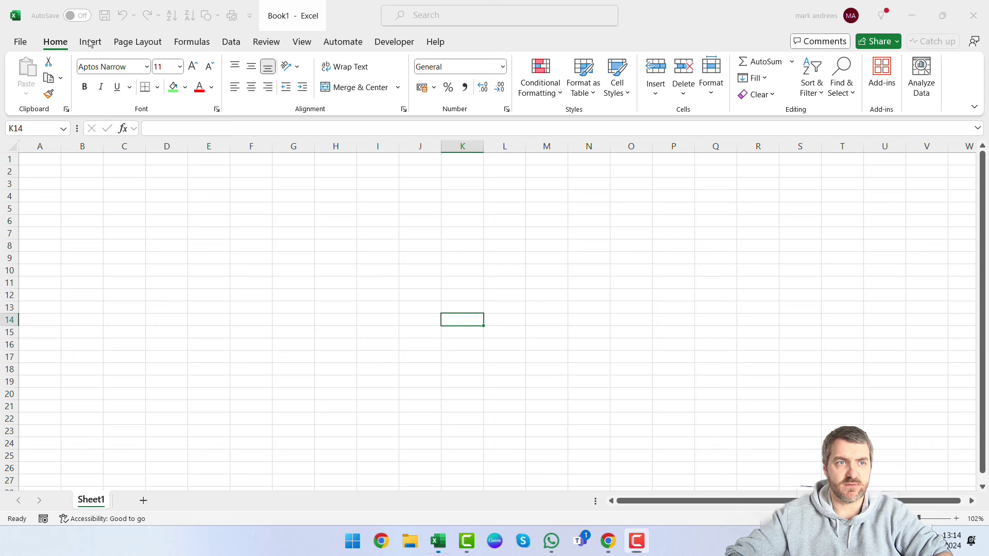
click(138, 44)
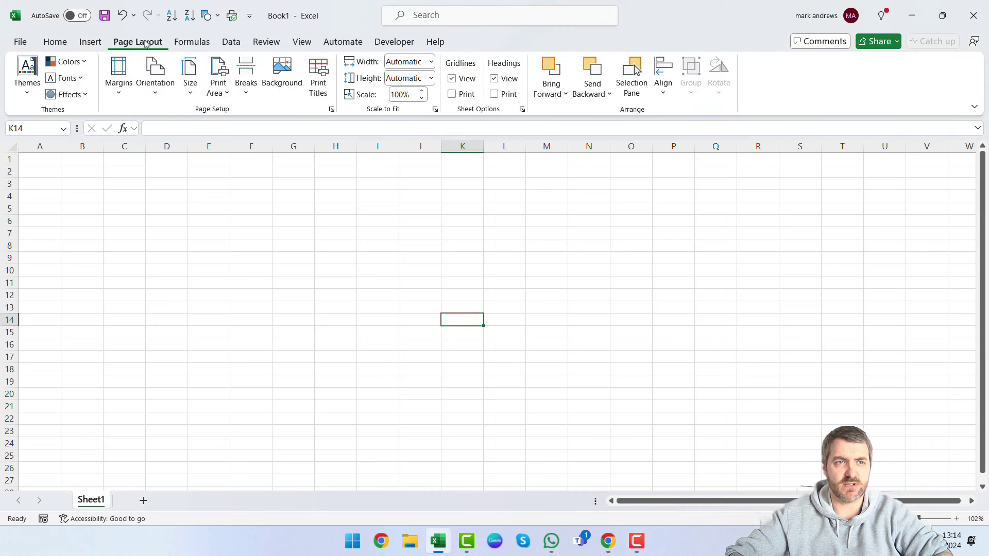
click(194, 45)
click(232, 43)
click(52, 44)
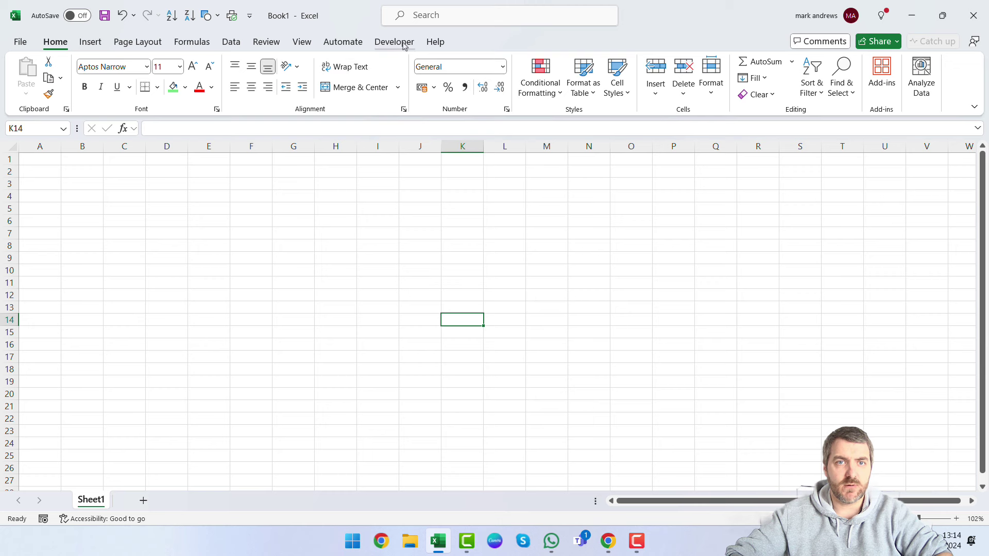
click(338, 44)
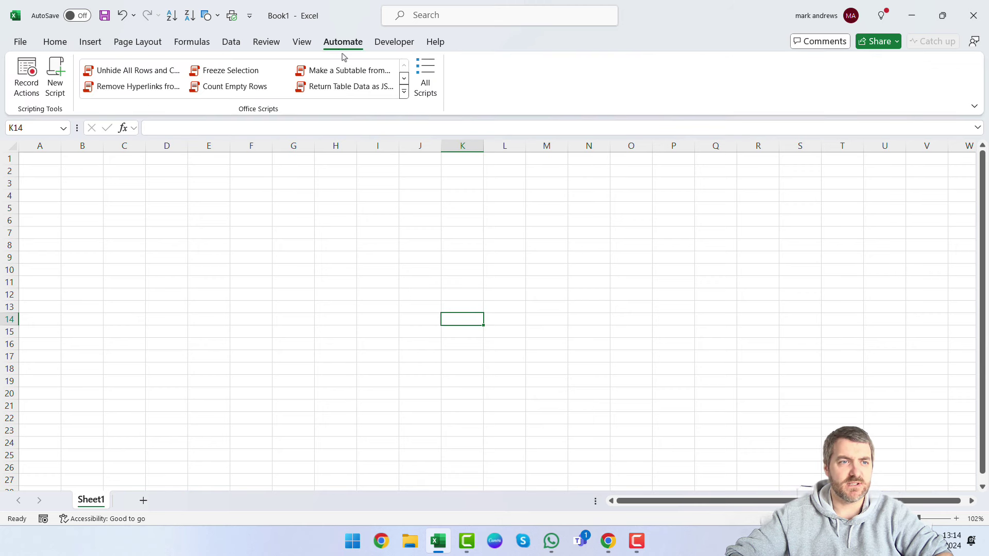
click(55, 43)
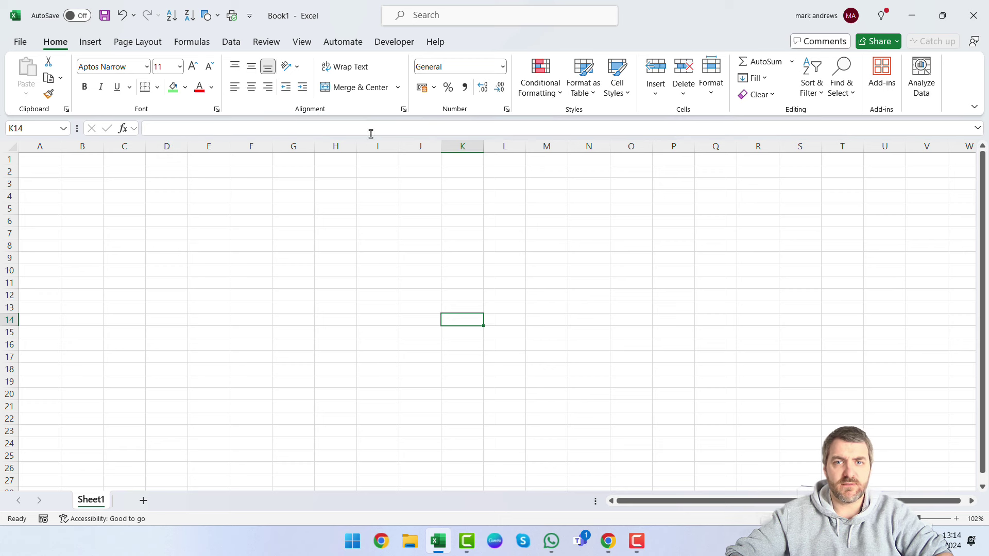
Step: Examine the formula bar and the cell reference display by selecting various cells, including C2, C6 and F8, ending on C5
click(300, 127)
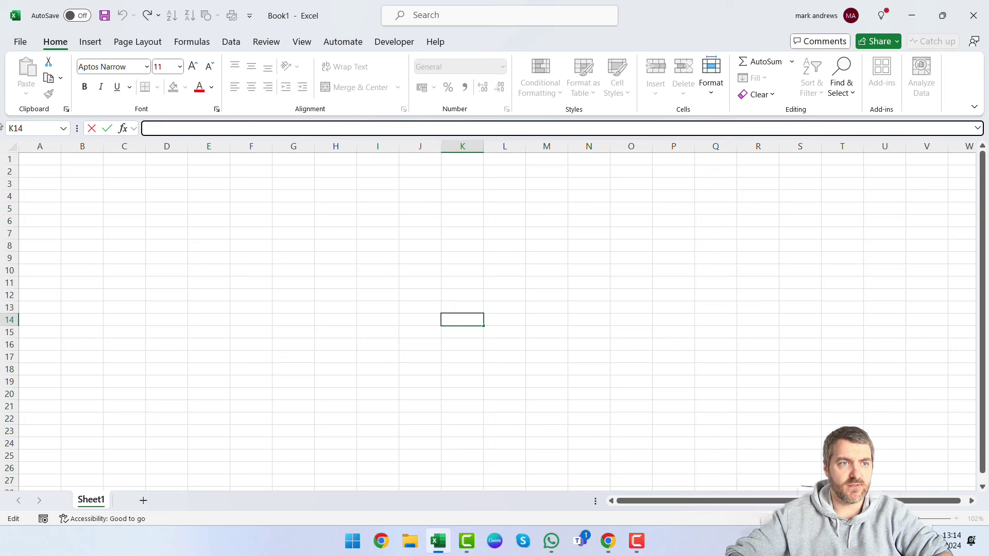
click(124, 177)
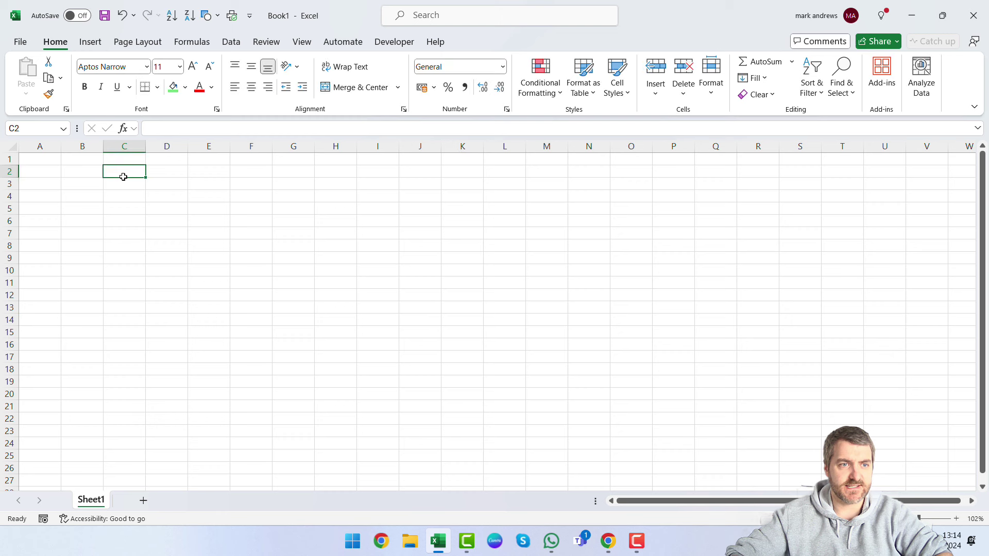
click(126, 220)
click(253, 249)
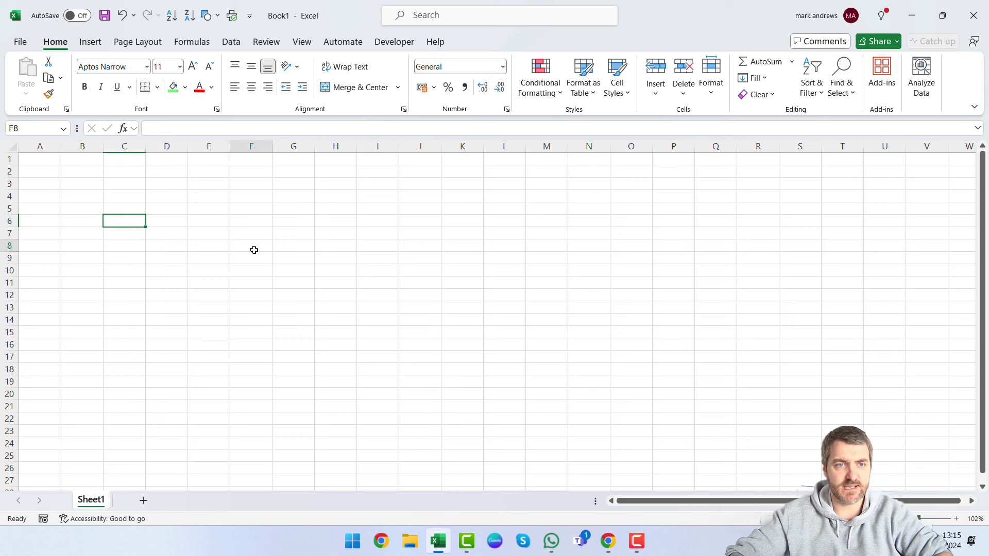
click(255, 206)
click(122, 208)
click(80, 234)
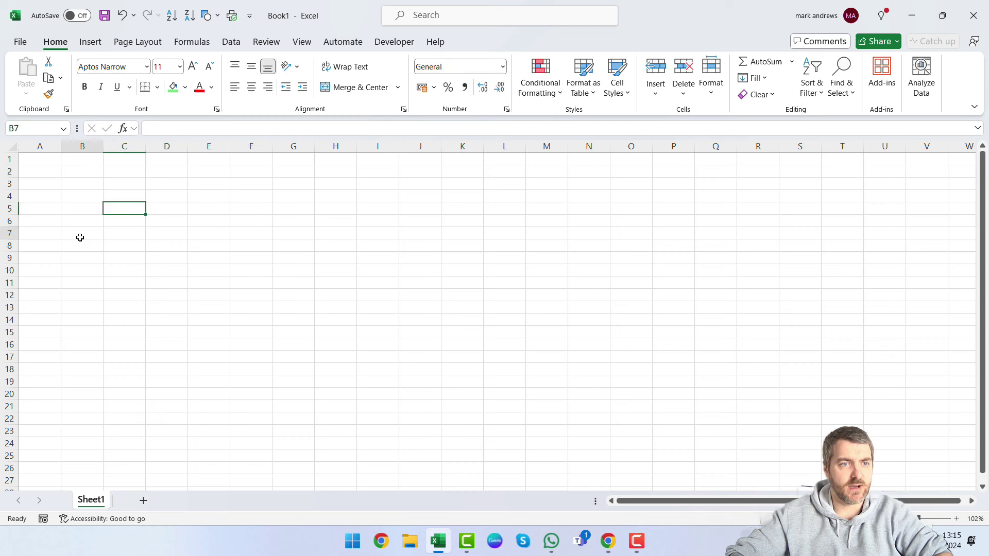
click(132, 244)
click(135, 210)
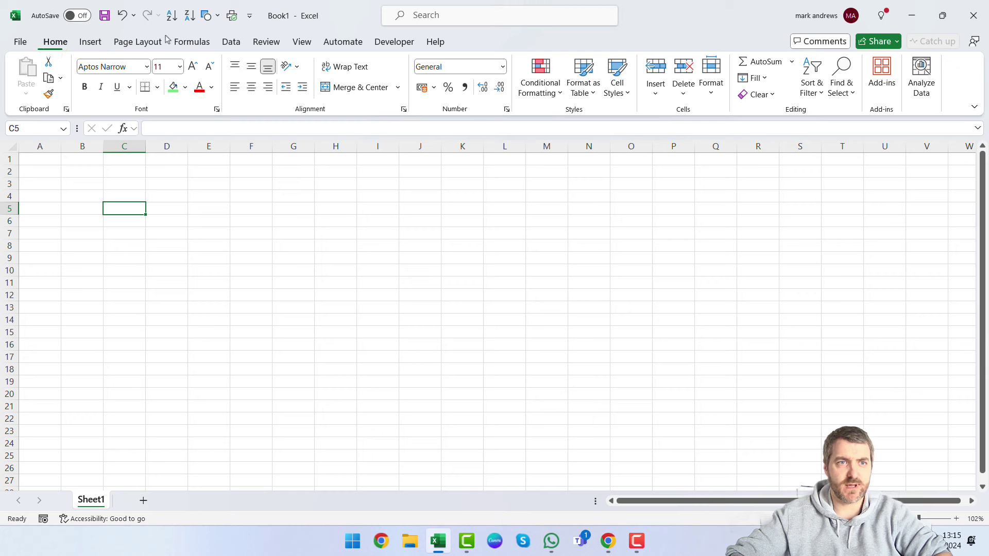
Step: Examine the Quick Access Toolbar customization options, the Data commands and the File view, and return to the worksheet
click(250, 17)
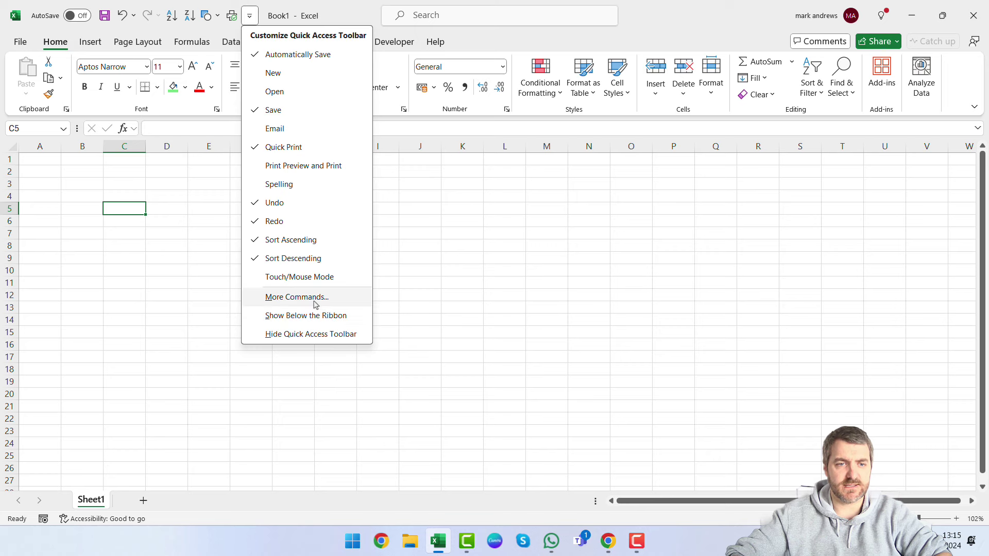
click(250, 16)
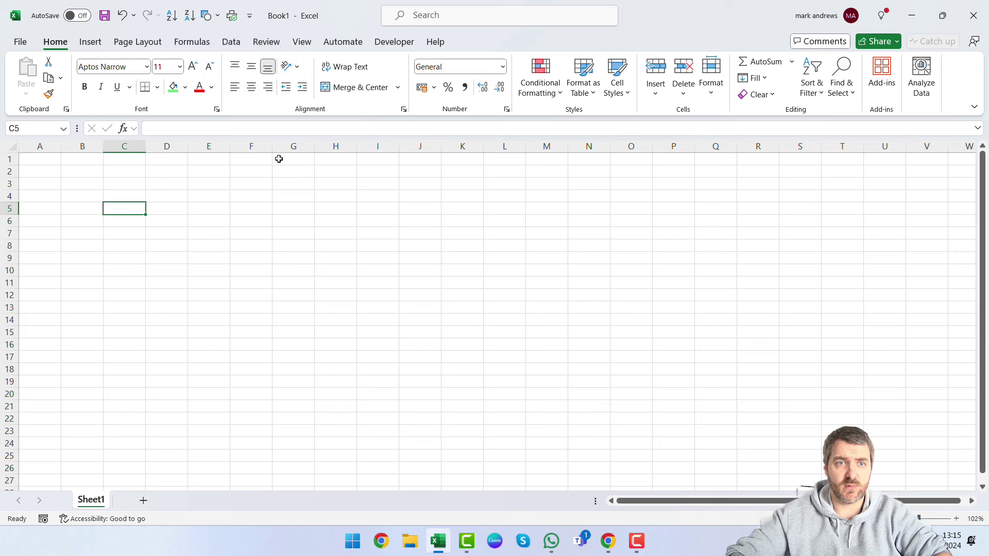
click(231, 42)
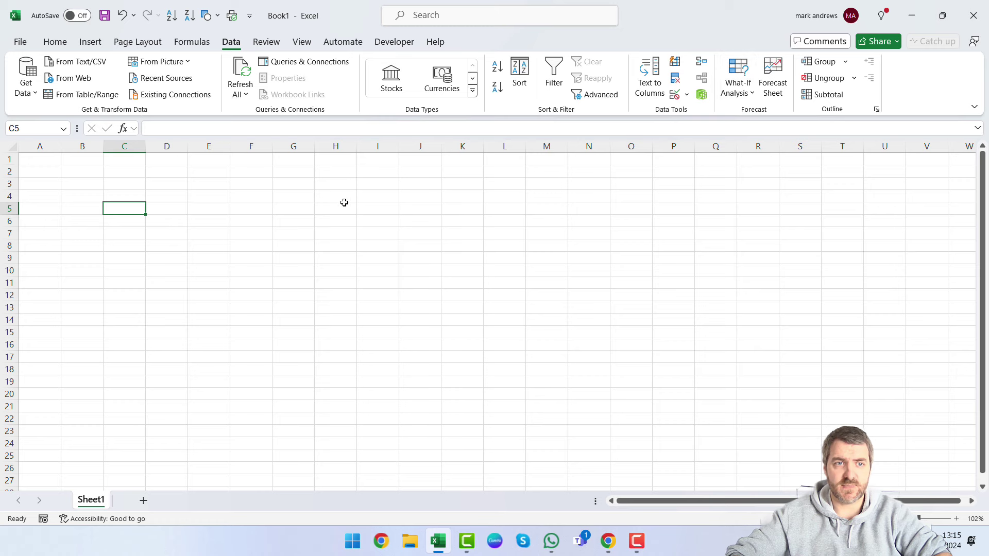
click(21, 43)
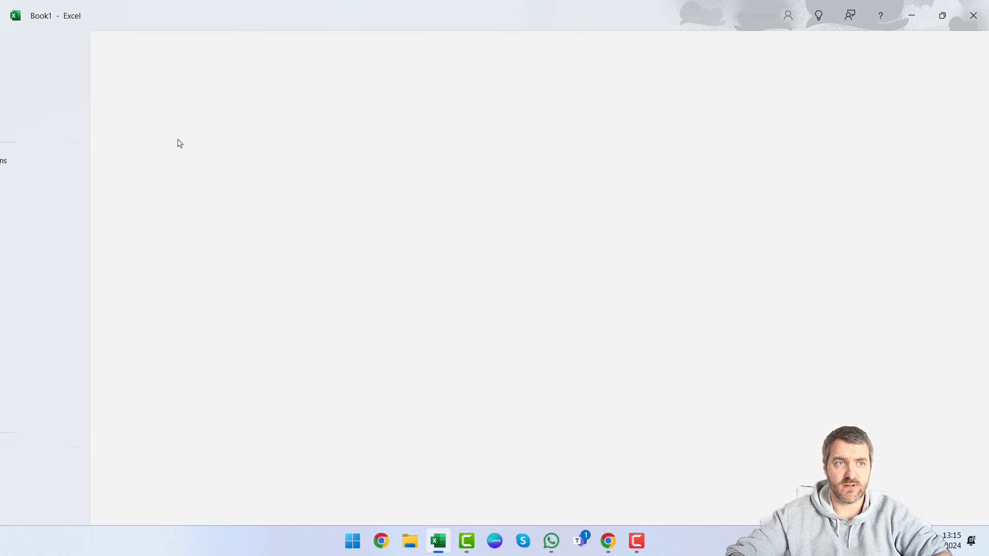
key(Escape)
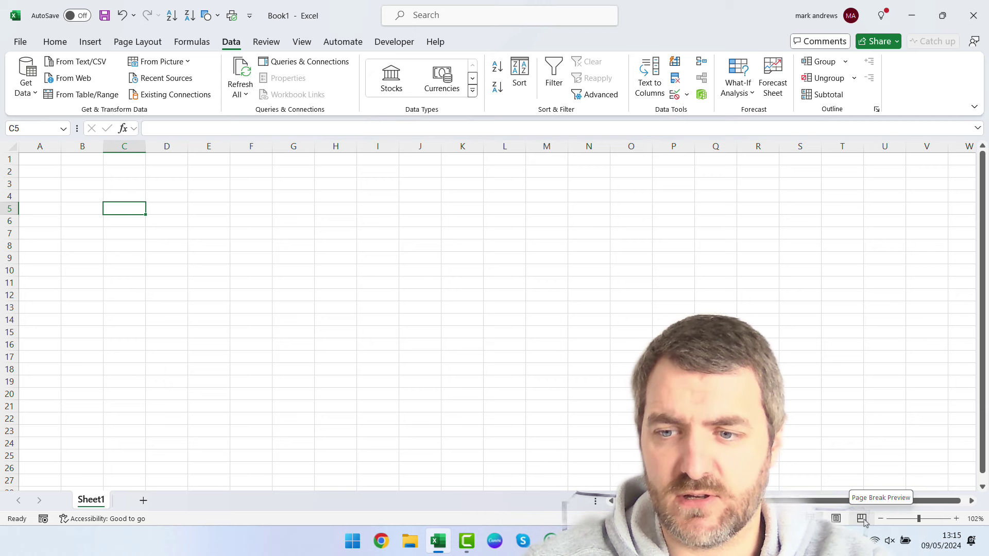
Step: View the sheet in Page Break Preview and Page Layout, and return to Normal view
click(862, 519)
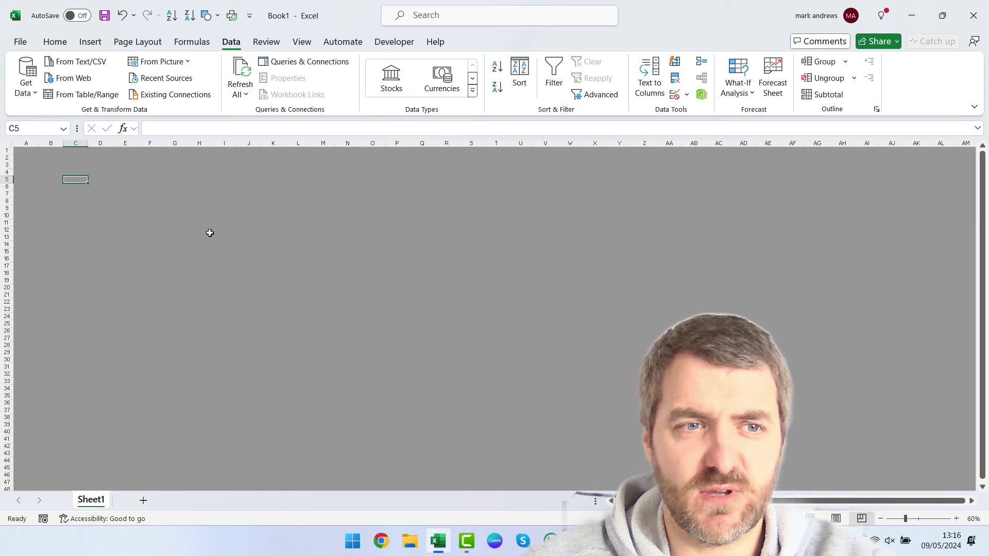
click(837, 518)
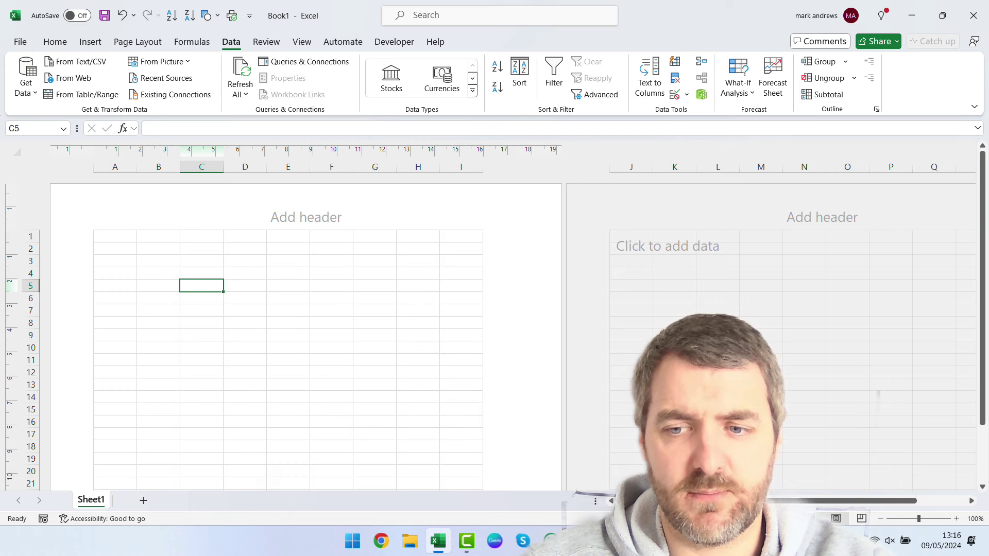
key(alt+w)
key(l)
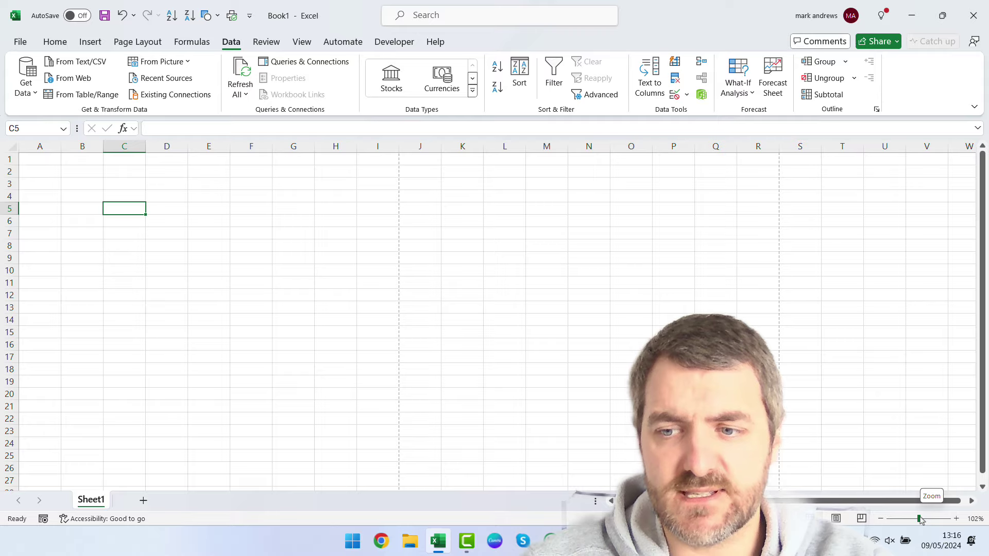
Step: Try enlarging and reducing the sheet's magnification, finishing with the zoom at 130%
click(957, 519)
click(956, 519)
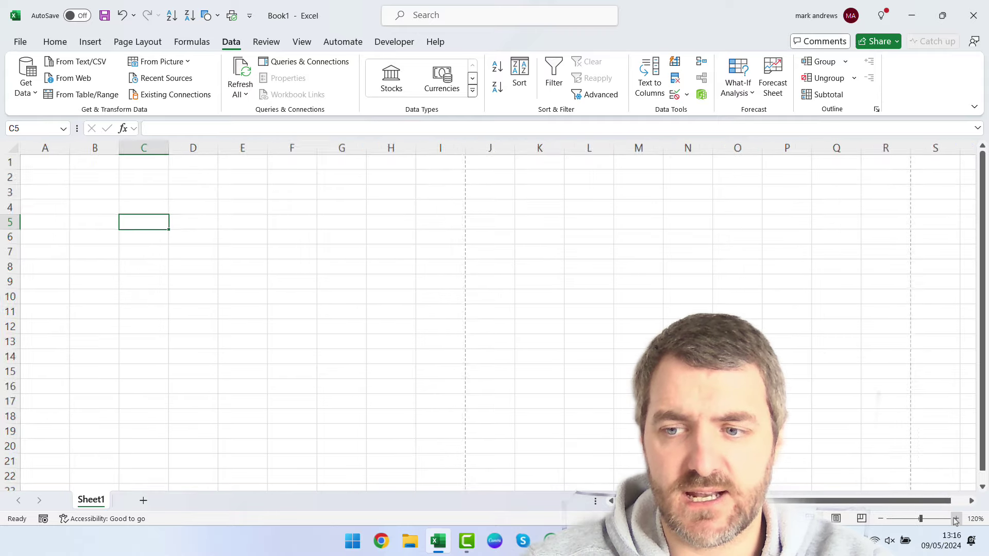
click(956, 519)
click(956, 519)
mouse_move(922, 521)
mouse_down()
mouse_move(903, 517)
mouse_move(920, 518)
mouse_up()
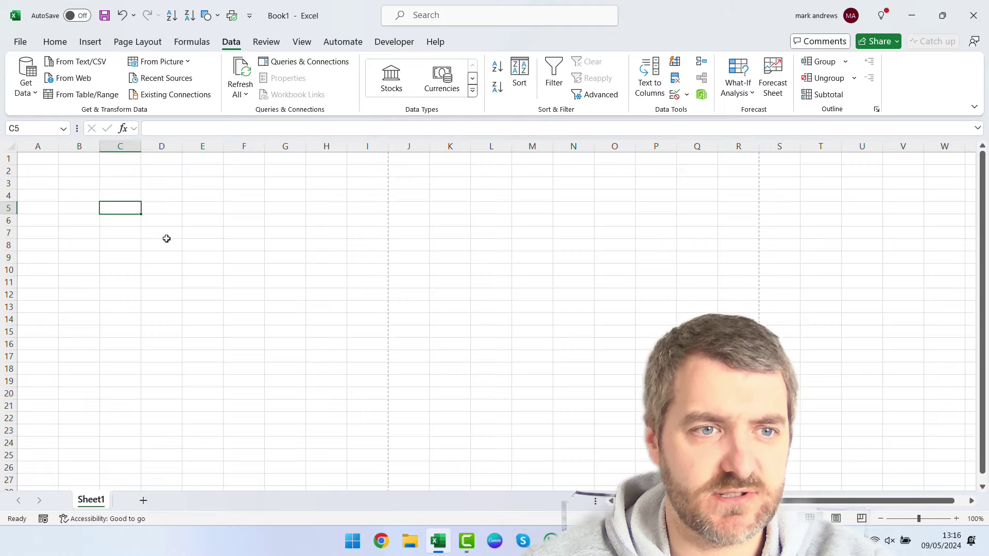
ctrl+scroll(166, 239, up, 2)
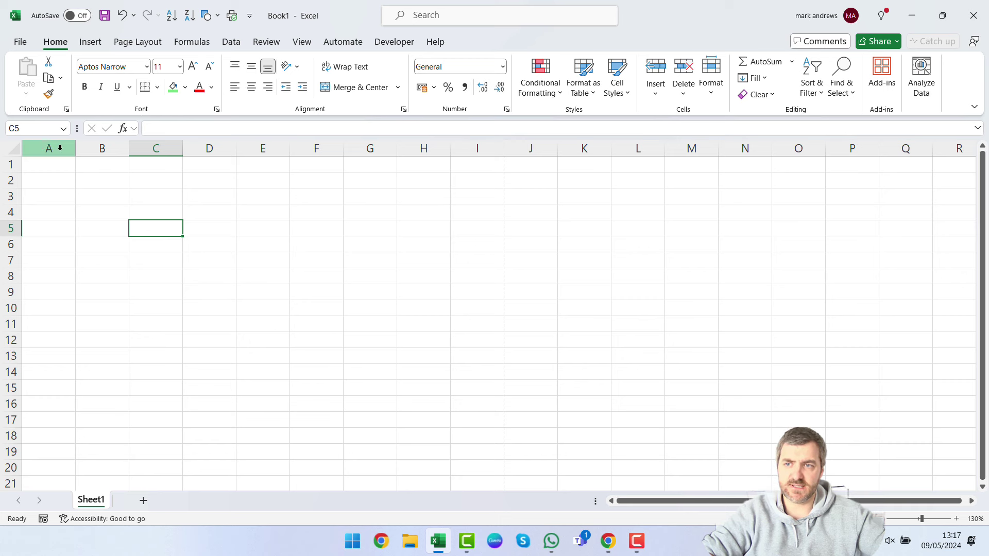
Step: Select columns A through J, row 1, cell C4 and cell B2 in turn to examine columns, rows and cells
drag(60, 148, 530, 148)
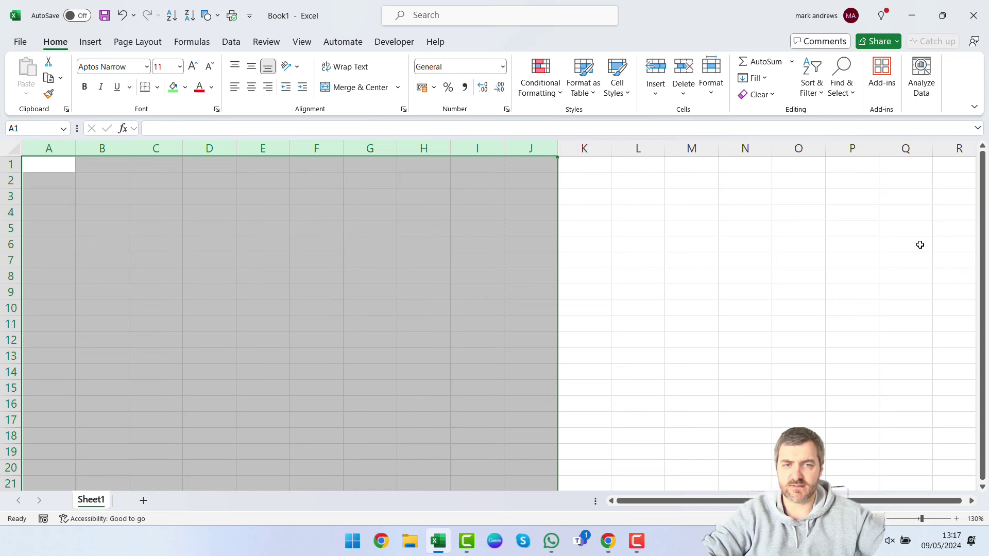
click(7, 163)
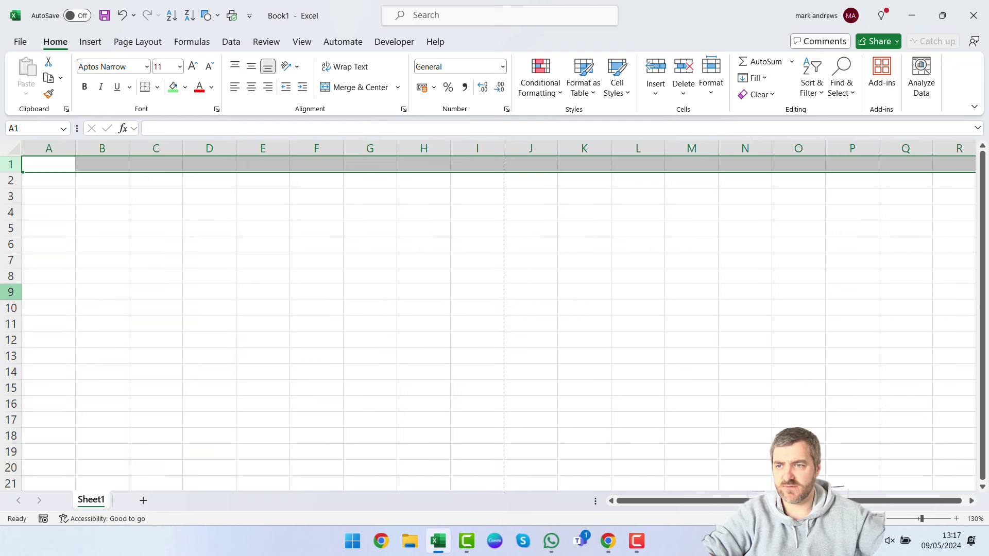
click(144, 217)
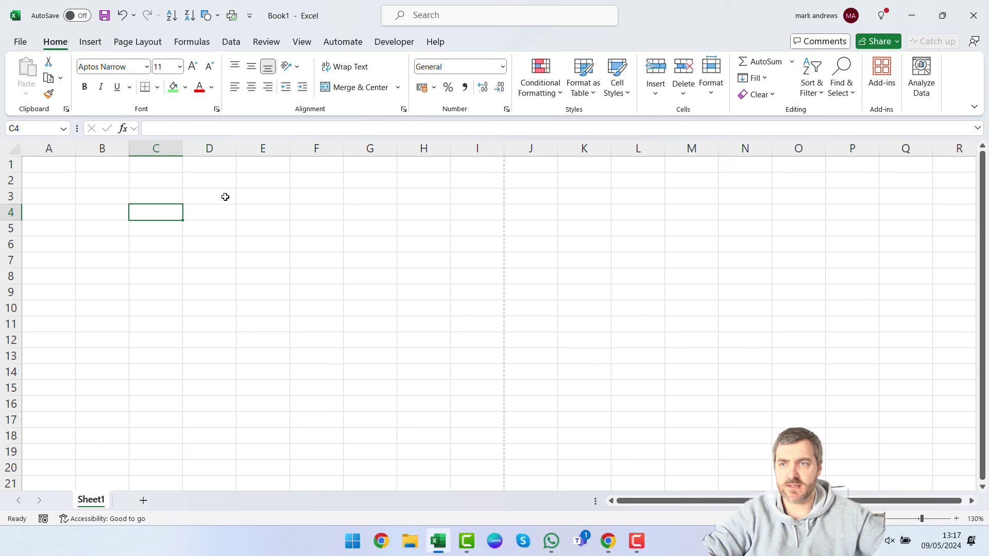
click(113, 181)
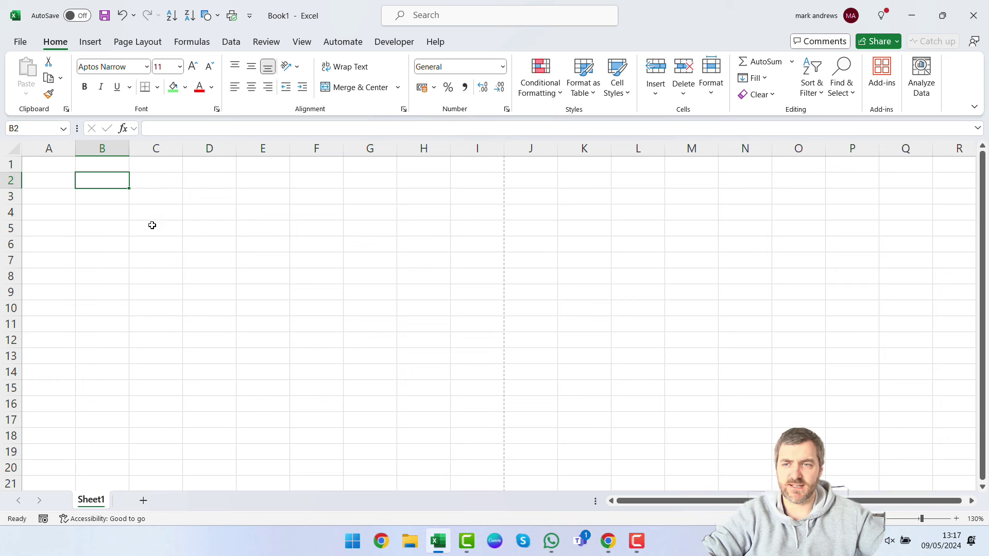
Step: Select the range B2:E8, enter "hello" in its active cell, and erase the text again
drag(116, 179, 252, 276)
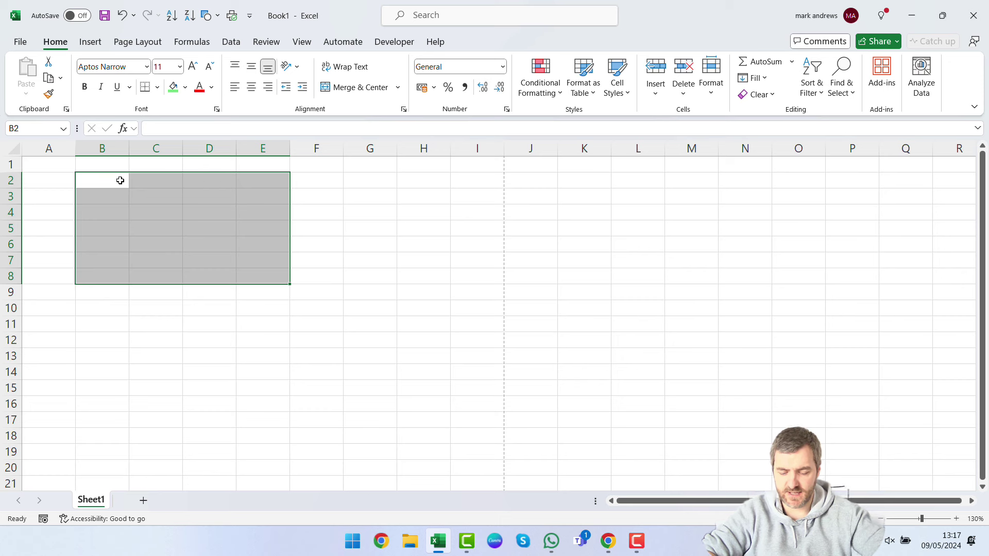
text(hello)
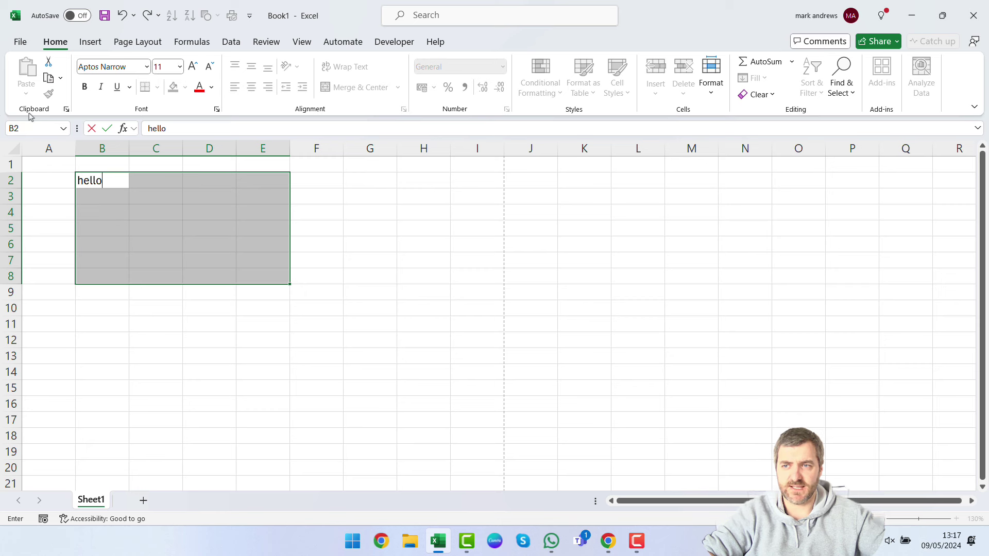
key(BackSpace)
key(BackSpace)
key(BackSpace)
key(BackSpace)
key(BackSpace)
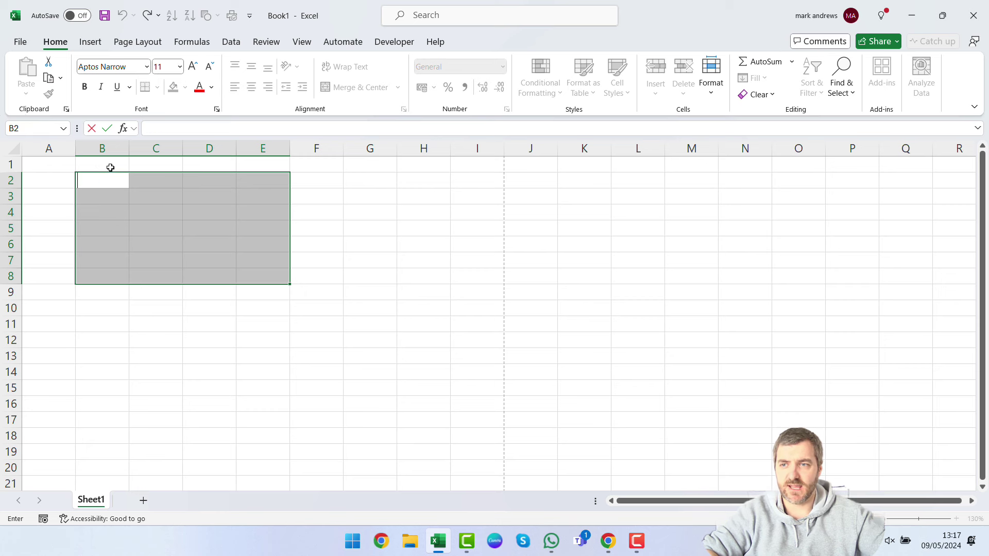
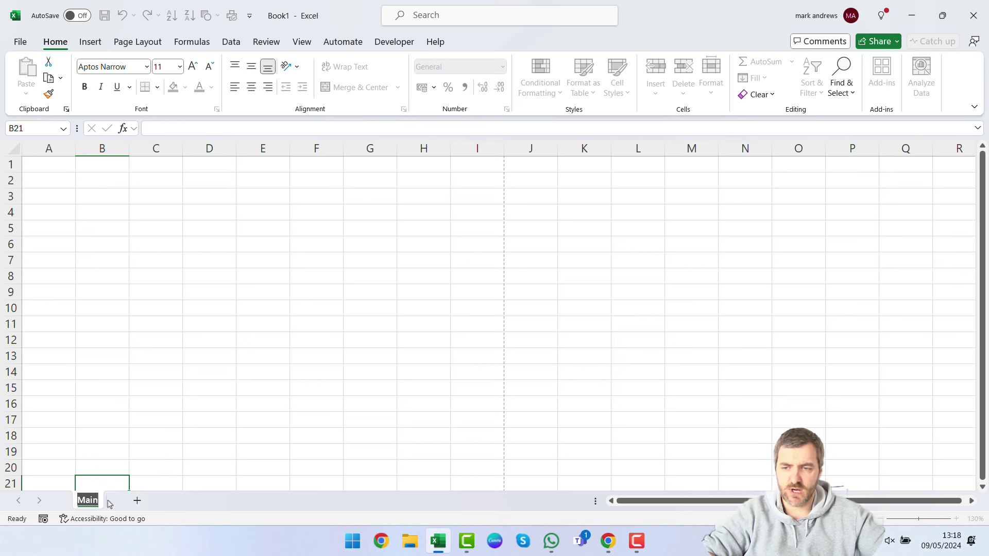
Step: Finish editing the Main sheet's name, and add a second worksheet and delete it again
click(100, 434)
click(138, 503)
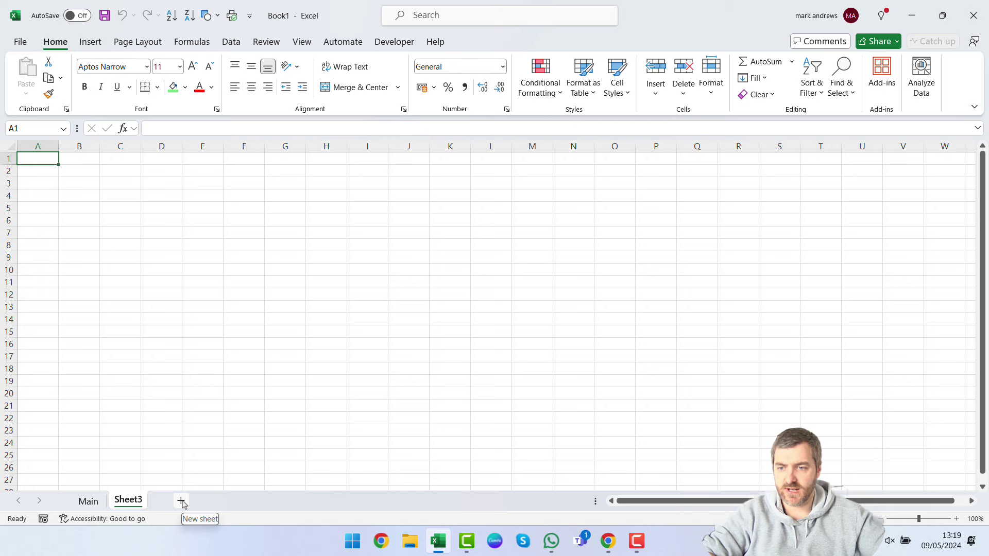
right_click(129, 503)
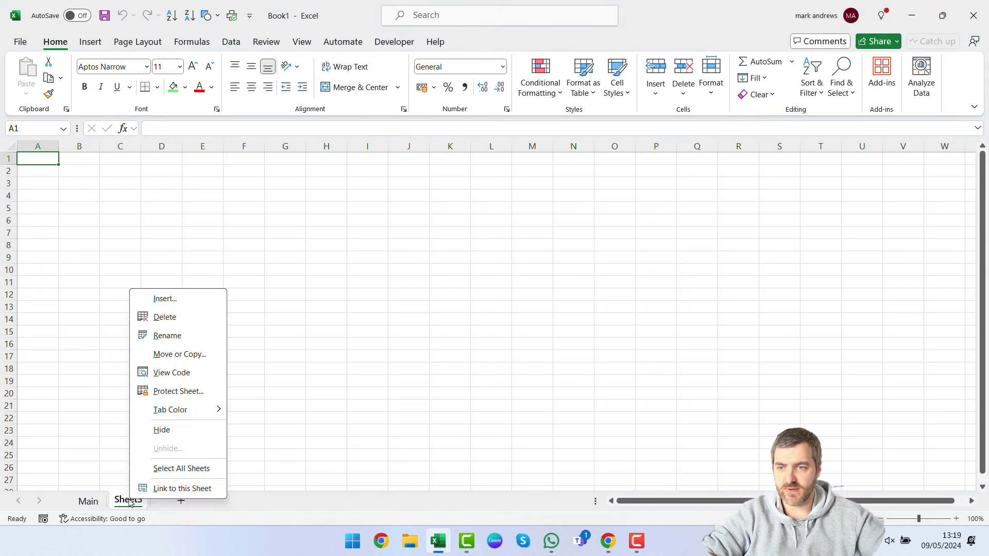
click(162, 316)
Step: Add a new worksheet after Main, select its cell C5, and switch between the two sheets, ending on Main
click(137, 500)
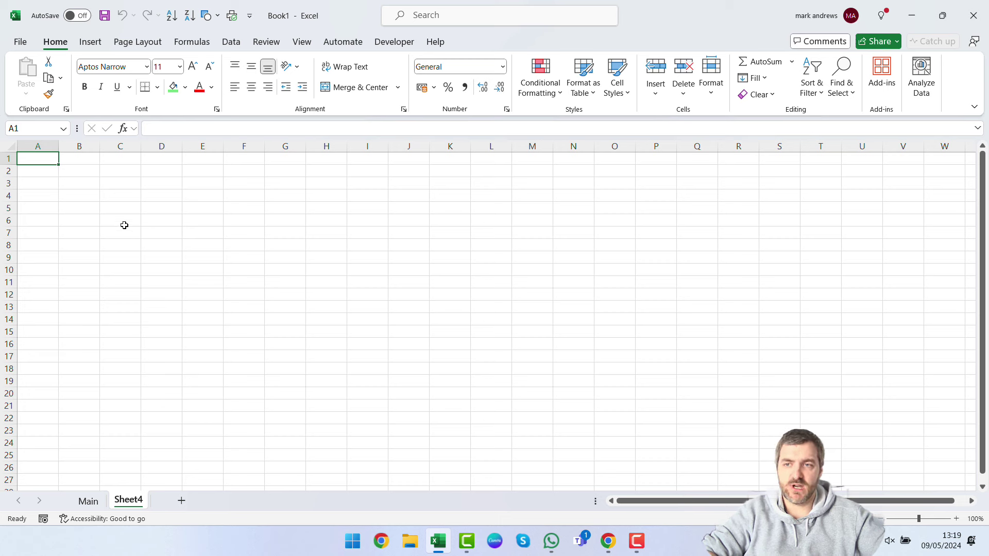
click(123, 208)
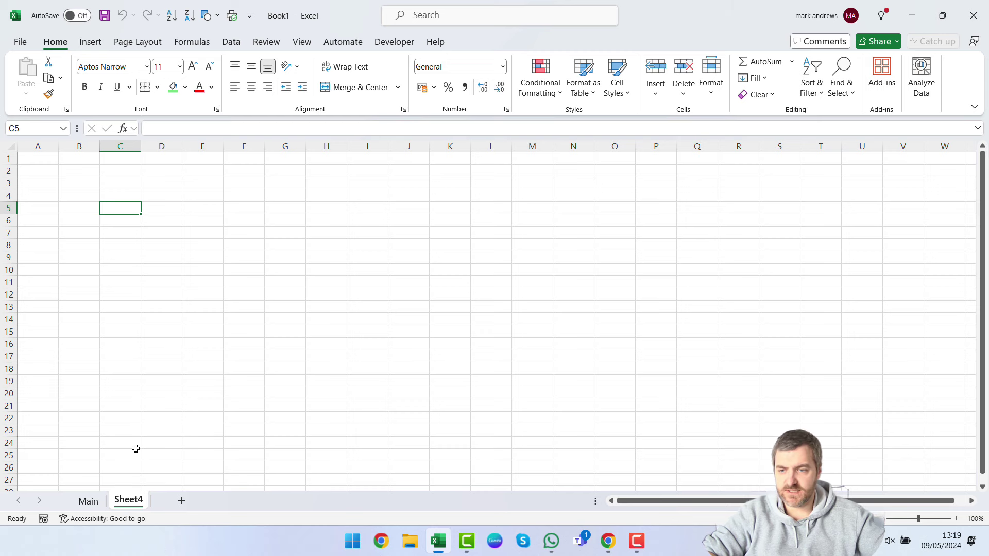
click(106, 505)
click(125, 508)
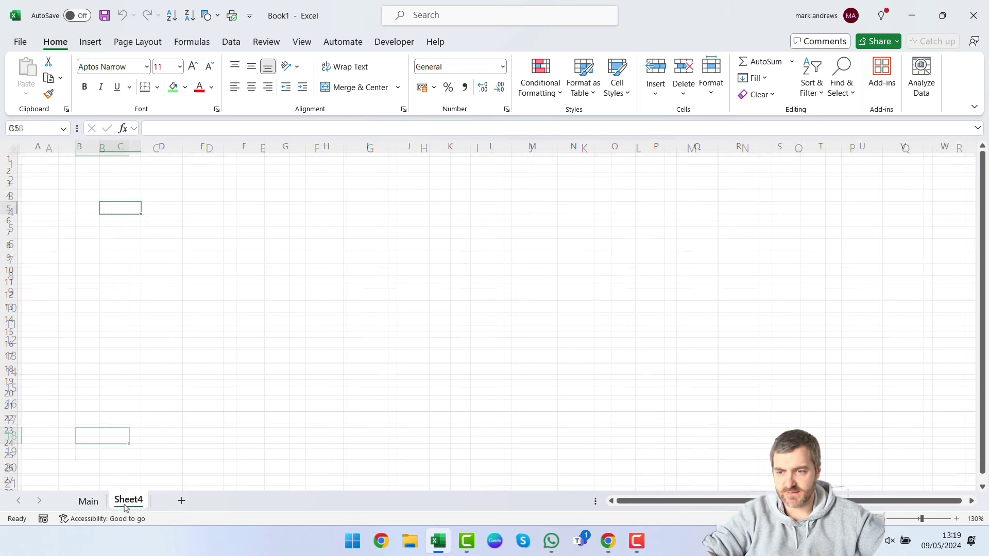
click(90, 504)
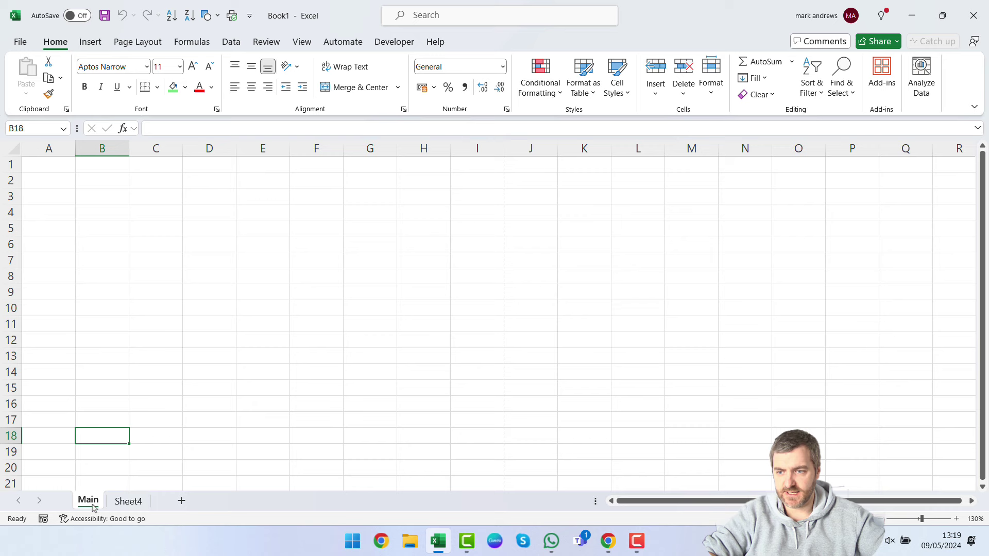
Step: Switch from Main to Sheet4 and back, and hide Sheet4
click(133, 508)
click(95, 504)
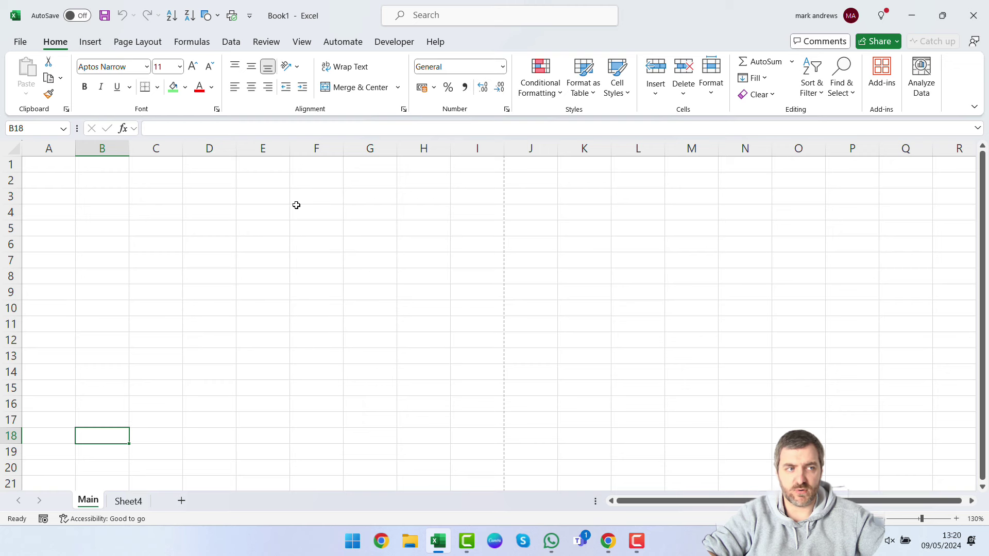
right_click(129, 502)
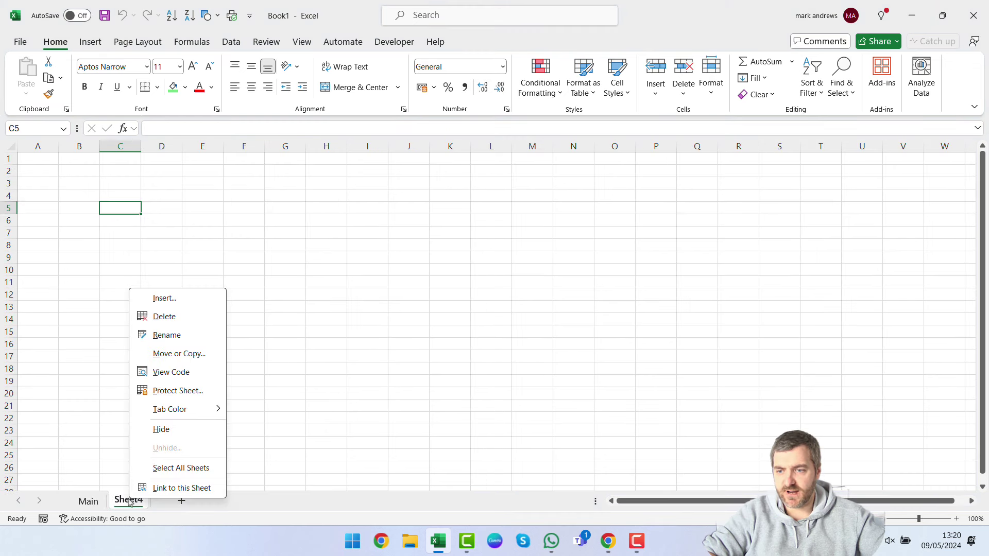
click(161, 430)
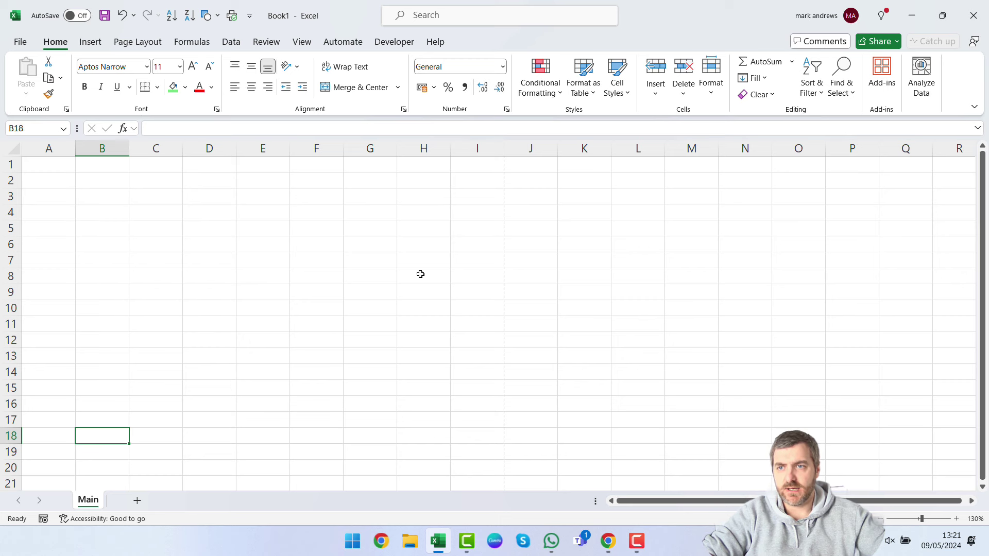
Step: Enter the table headings Name, Jan, Feb and Mar across cells B3 to E3
click(103, 197)
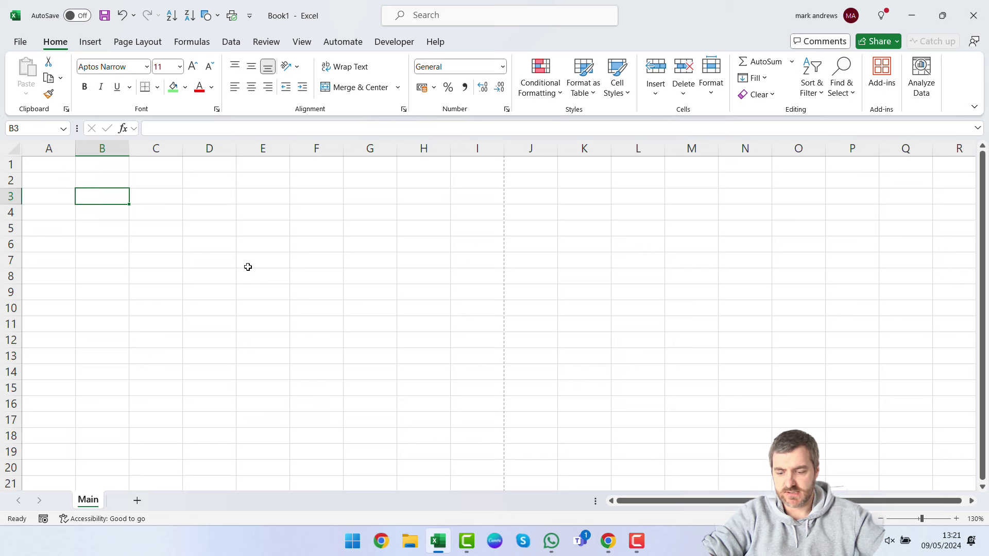
text(NAme)
key(Tab)
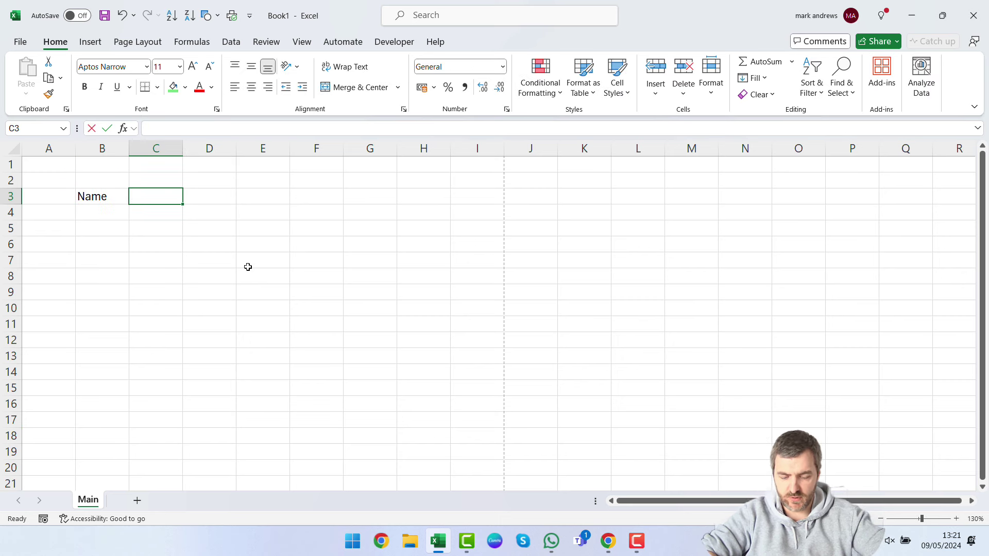
text(Jan)
key(Tab)
text(Feb)
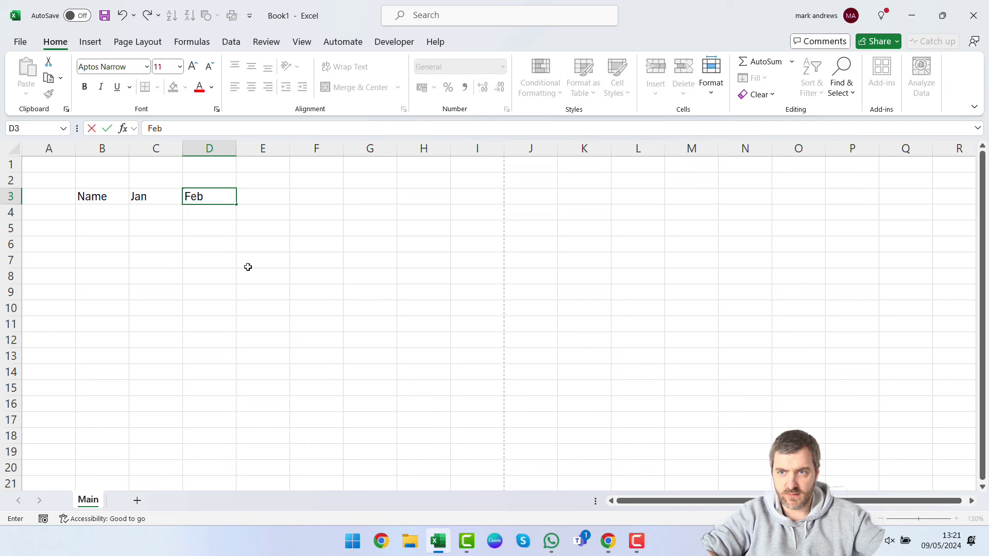
key(Tab)
text(Maar)
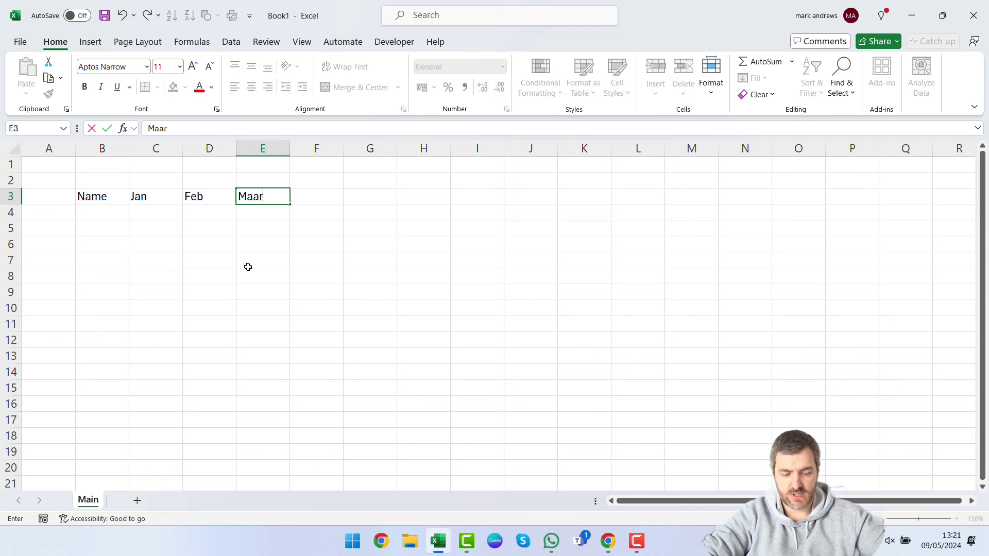
key(BackSpace)
key(BackSpace)
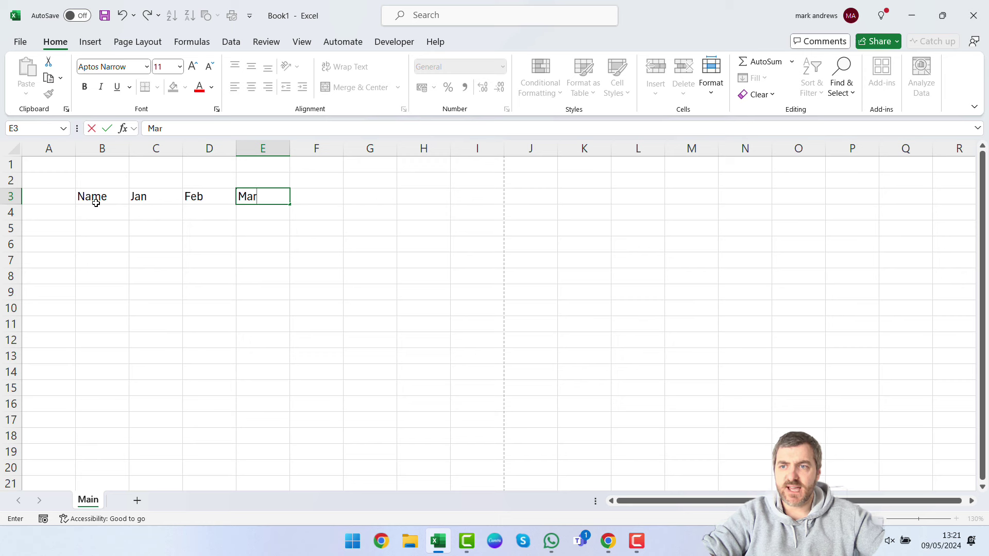
Step: Select the header range B3:E3, cell E6, and each heading cell from Name to Mar in turn to review the table's headings
drag(96, 201, 263, 198)
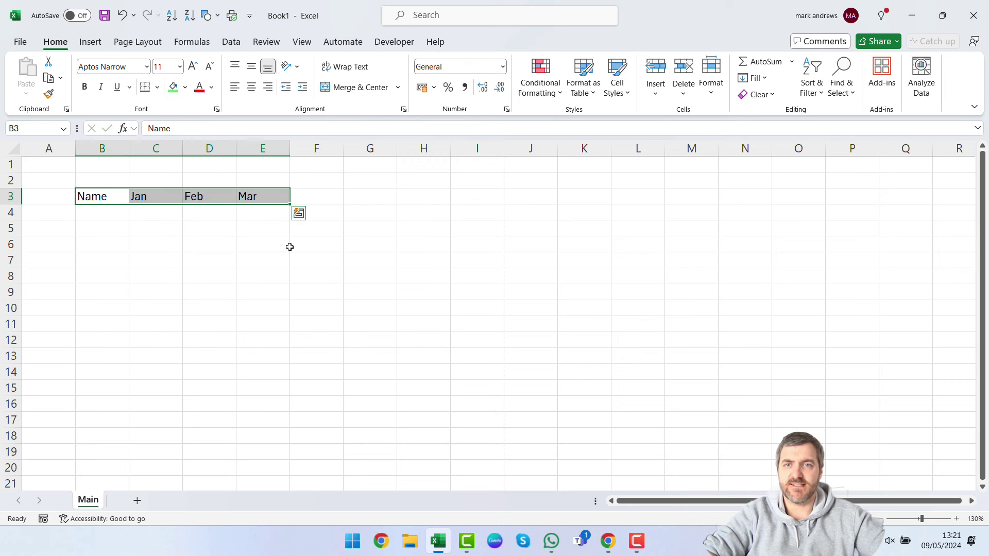
click(289, 245)
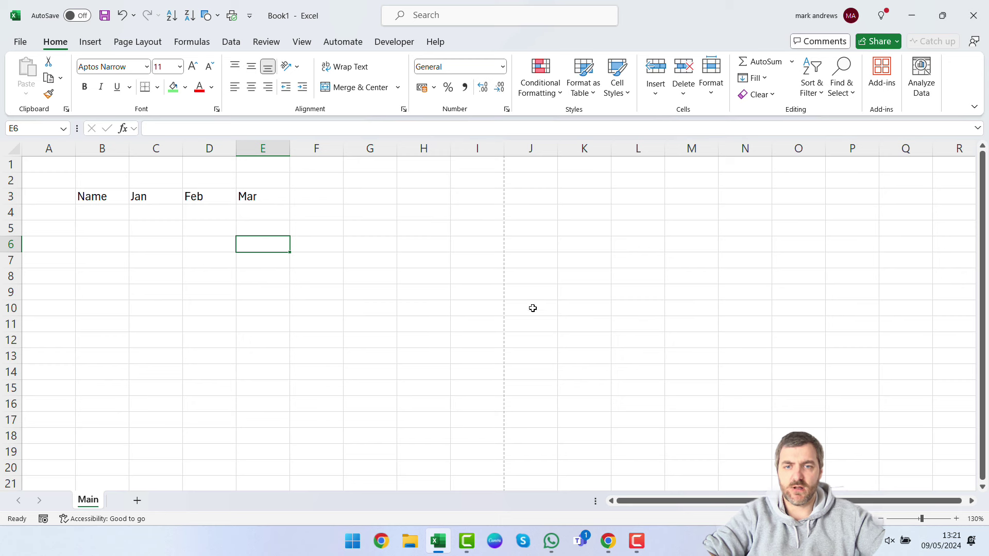
click(102, 195)
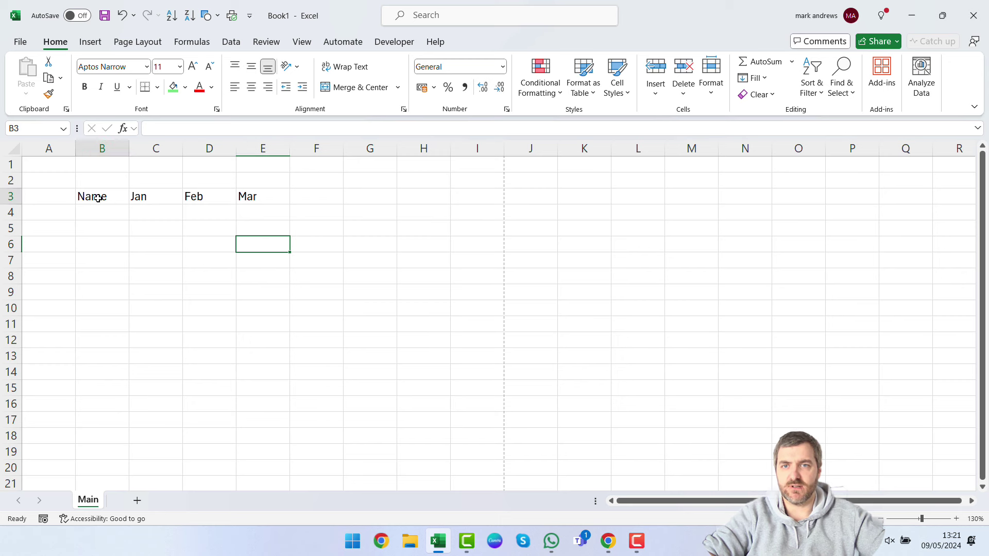
click(142, 196)
click(194, 196)
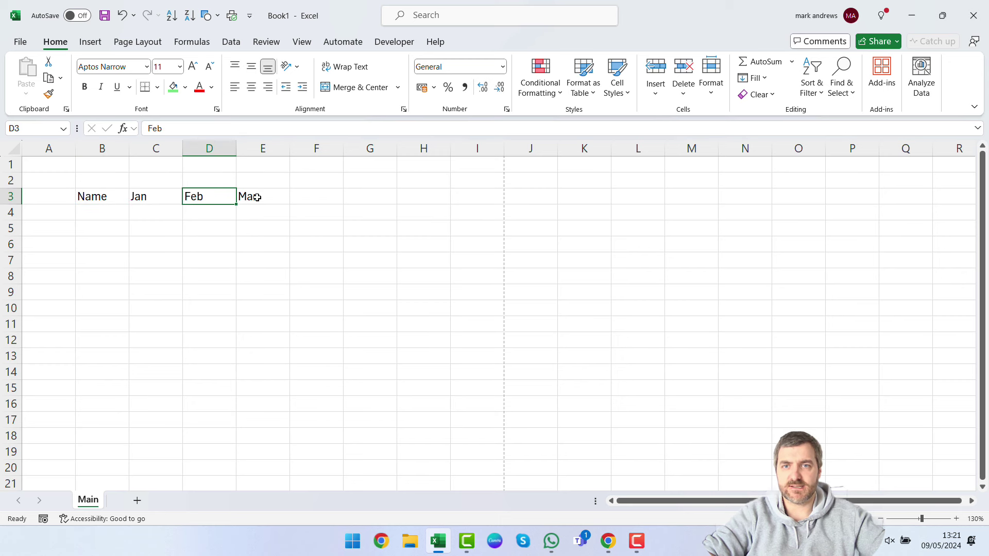
click(255, 198)
Step: Enter four people's first names under the Name heading in cells B4 to B7
click(107, 211)
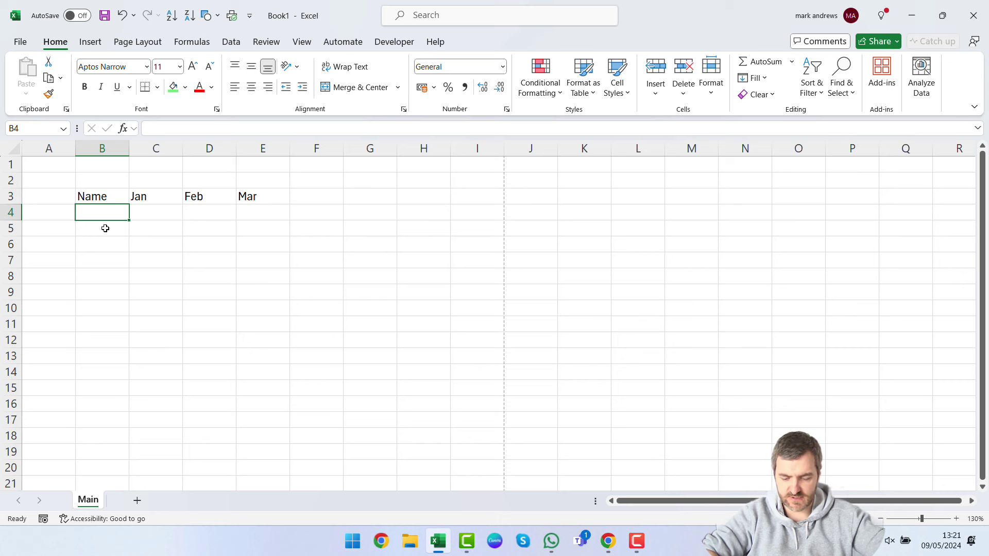
text(Mark)
key(Return)
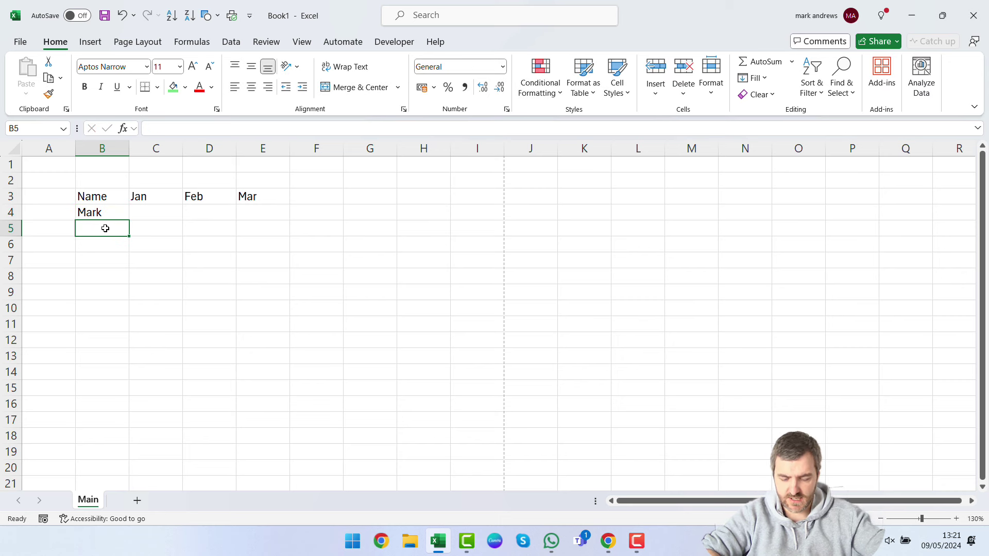
text(Gemma)
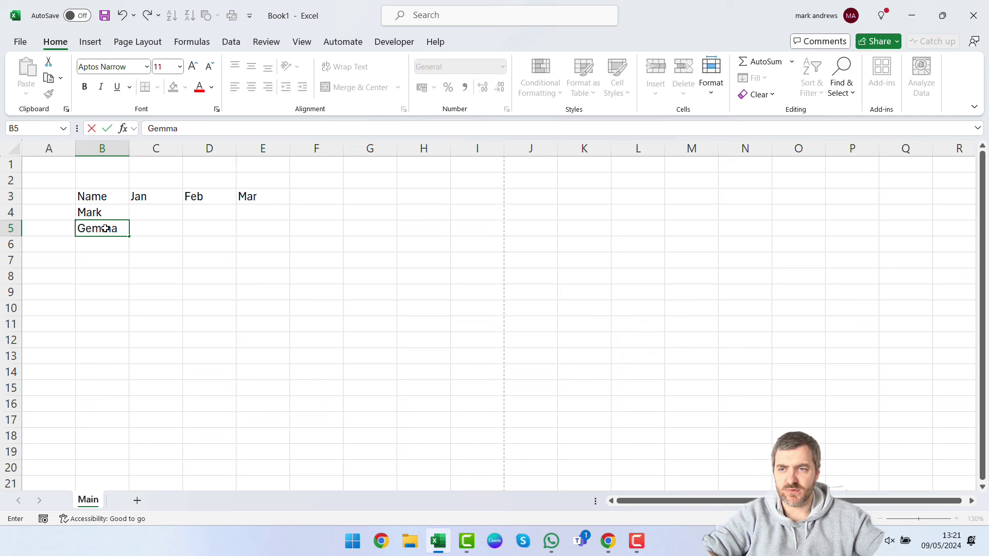
key(Return)
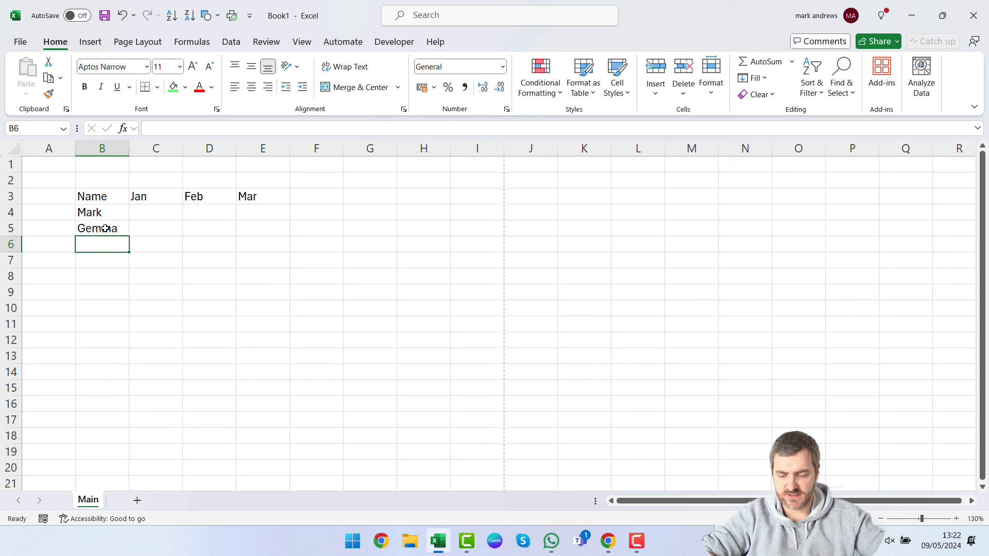
text(Jack)
key(Return)
text(James)
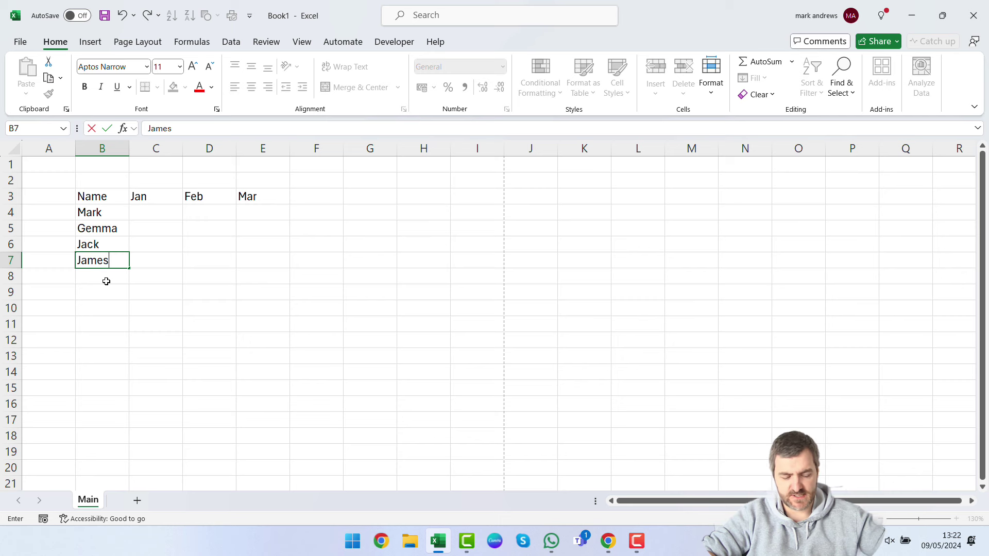
key(Right)
Step: Move the active cell along row 7 to J7, and from B8 down column B to B13 to examine cell navigation
key(Right)
key(Right)
key(Right)
key(Right)
key(Right)
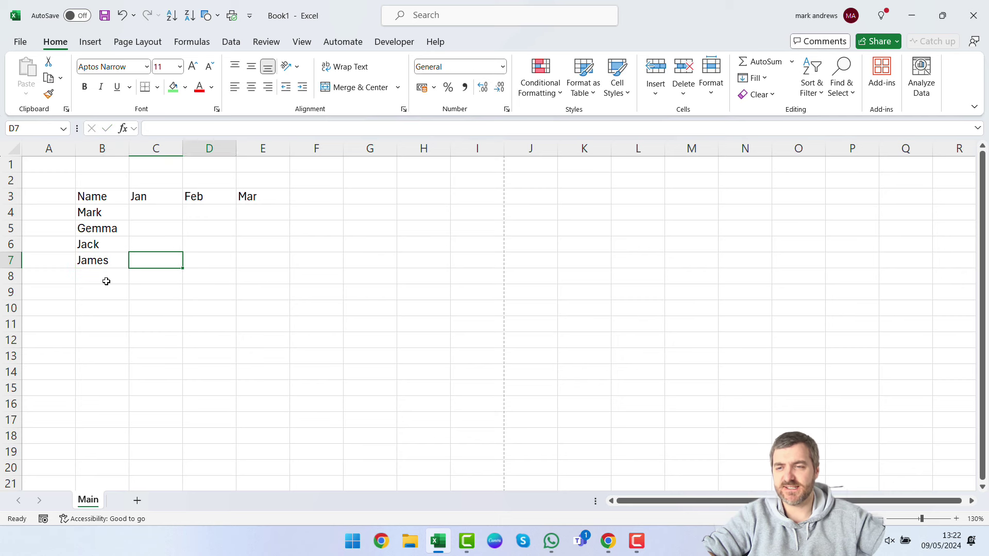
key(Right)
key(Right)
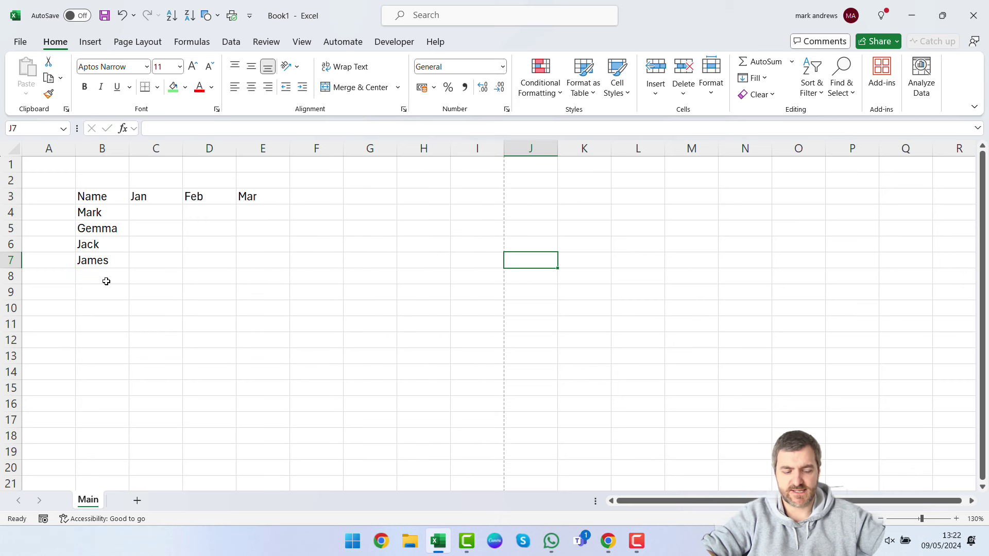
click(106, 281)
key(Down)
key(Down)
key(Down)
key(Down)
key(Down)
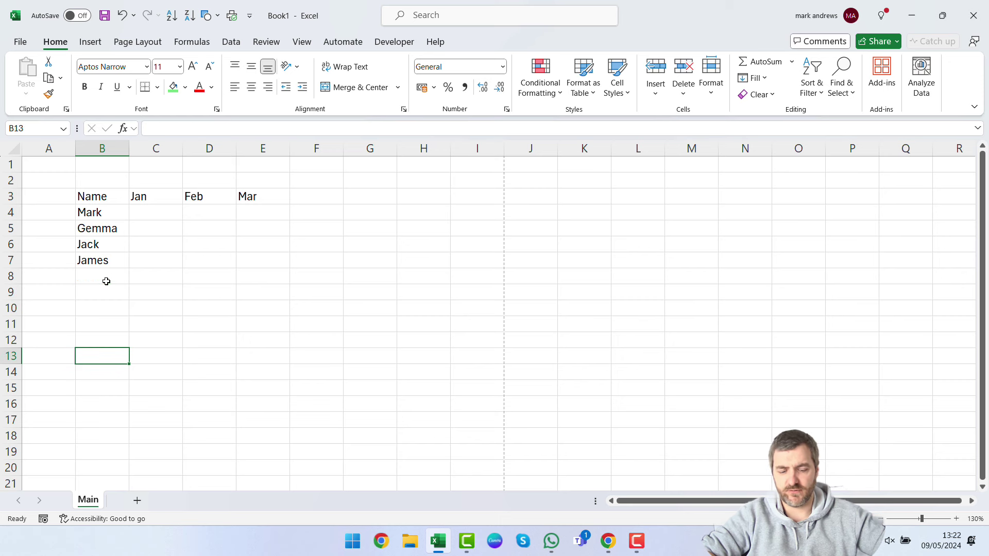
Step: Enter 100, 200 and 300 for Jan, Feb and Mar in the first person's row, C4:E4
click(160, 203)
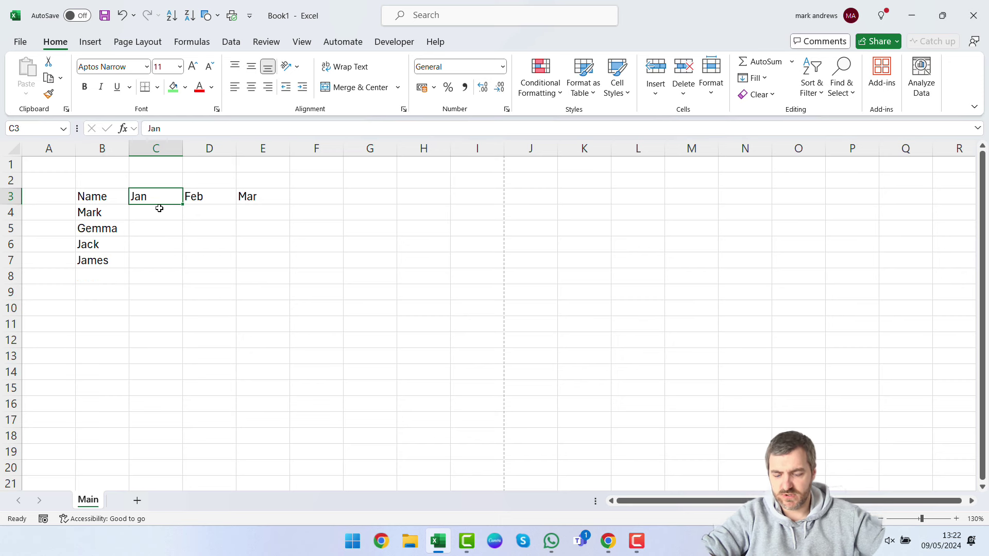
click(159, 208)
text(100)
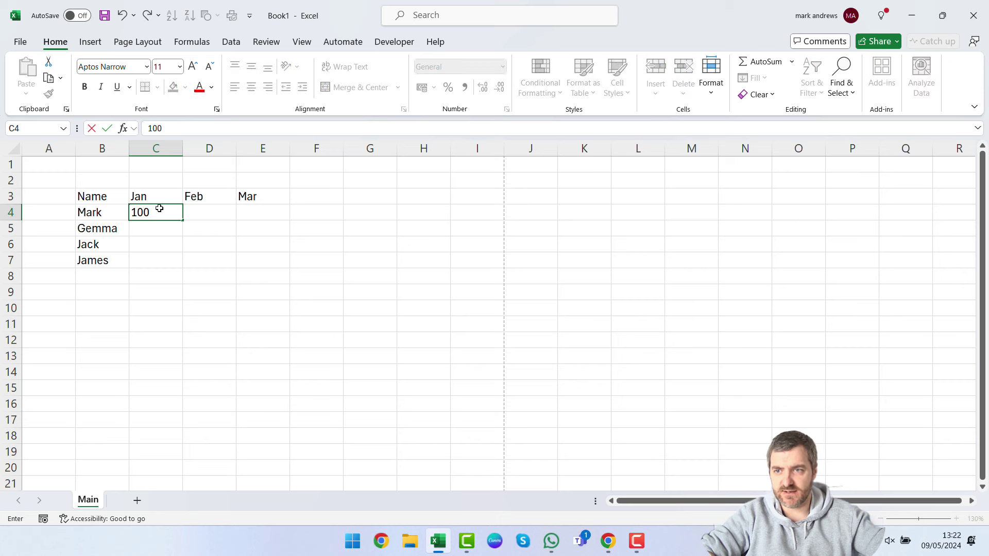
key(Tab)
text(200)
key(Tab)
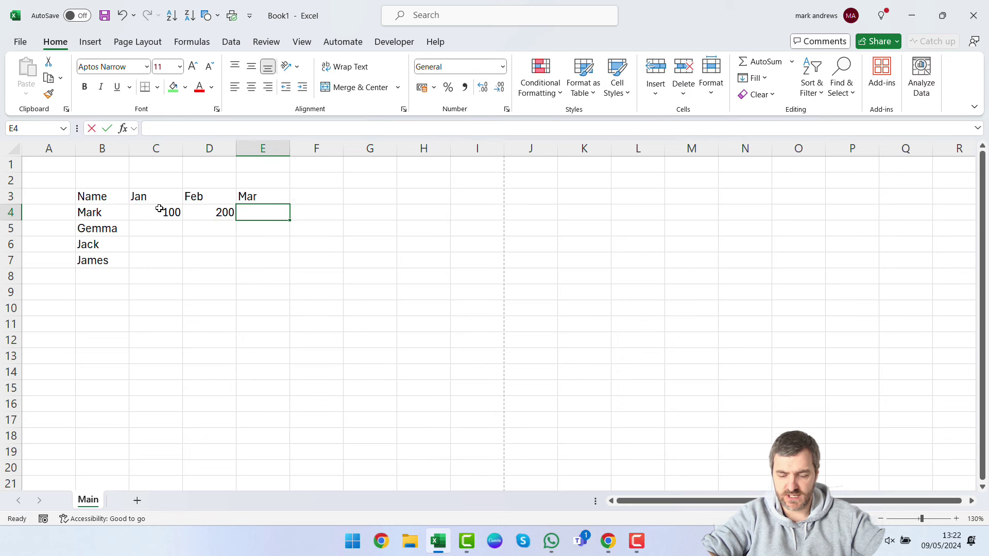
text(300)
key(Return)
Step: Enter 120, 130 and 140 for Jan, Feb and Mar in the second person's row, C5:E5
key(Left)
key(Left)
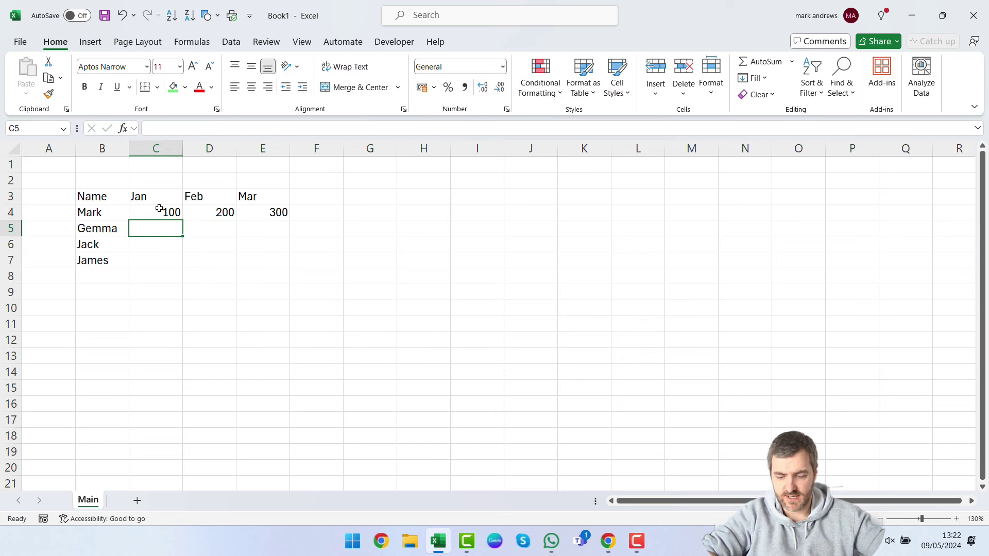
text(120)
key(Tab)
text(130)
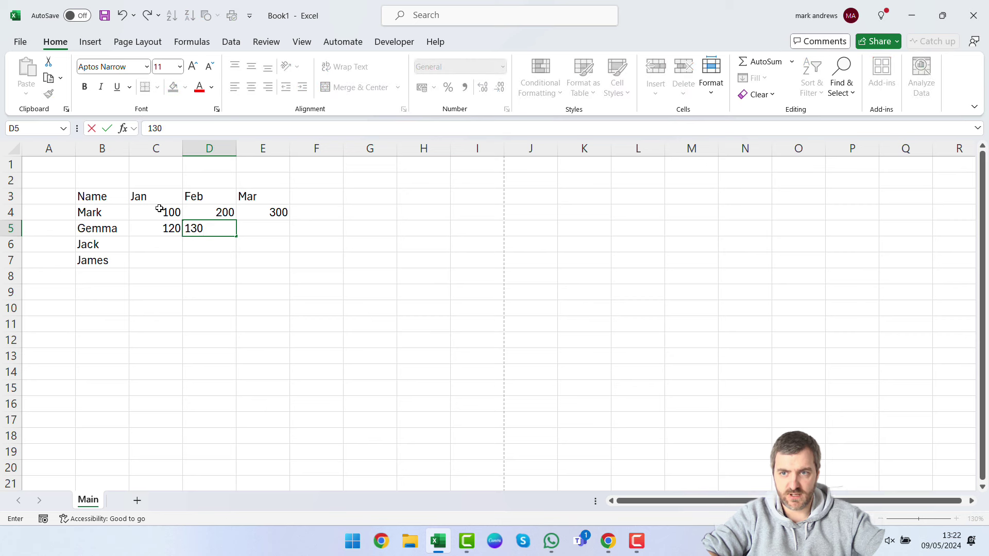
key(Tab)
text(140)
key(Tab)
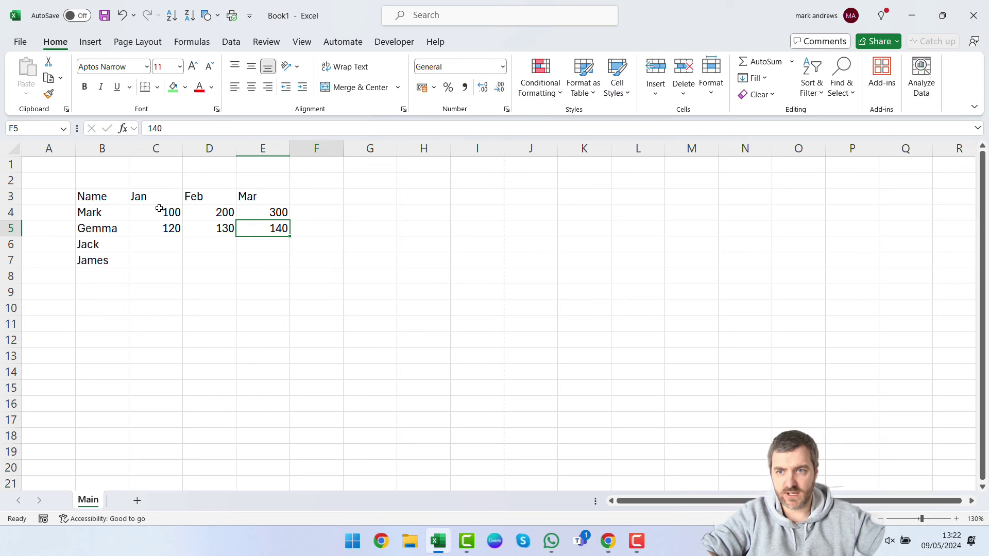
Step: Enter 200, 300 and 100 for Jan, Feb and Mar in the third person's row, C6:E6
key(Down)
key(Left)
key(Left)
key(Left)
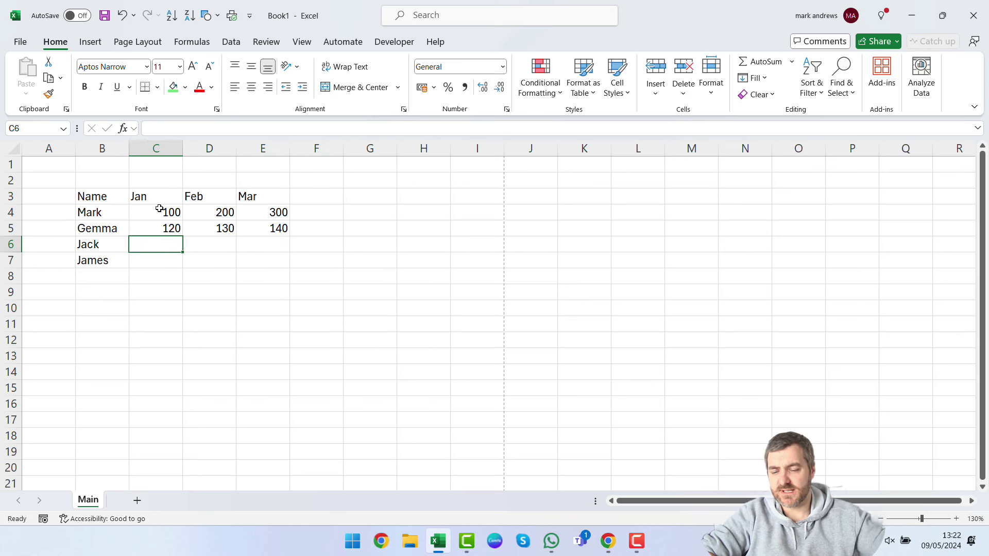
text(200)
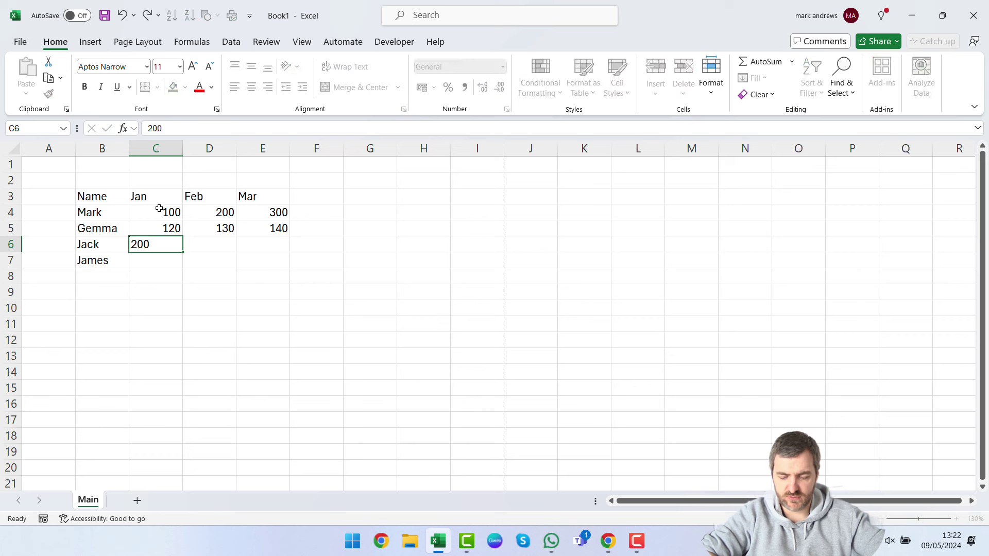
key(Tab)
text(300)
key(Tab)
text(100)
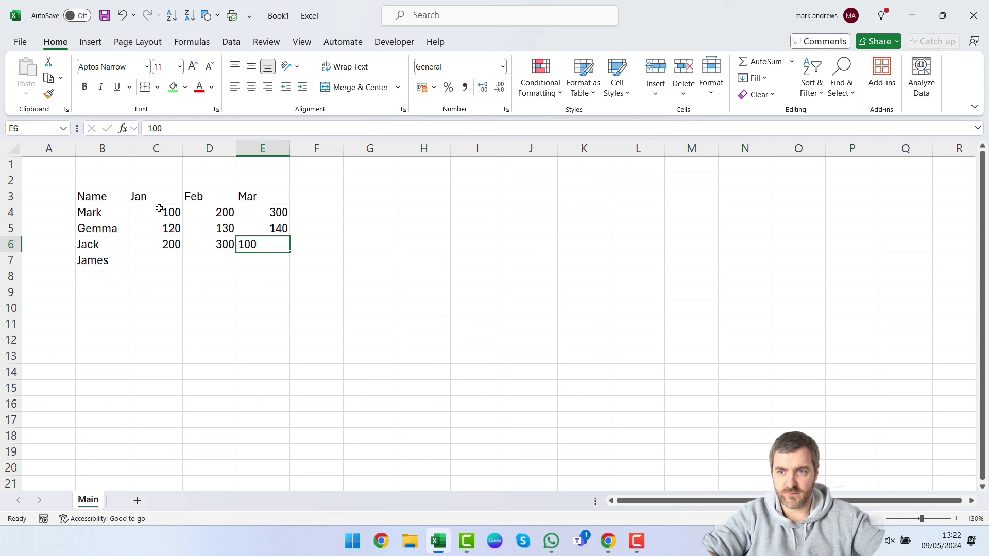
key(Tab)
Step: Enter 150, 150 and 160 for Jan, Feb and Mar in the fourth person's row, C7:E7
key(Return)
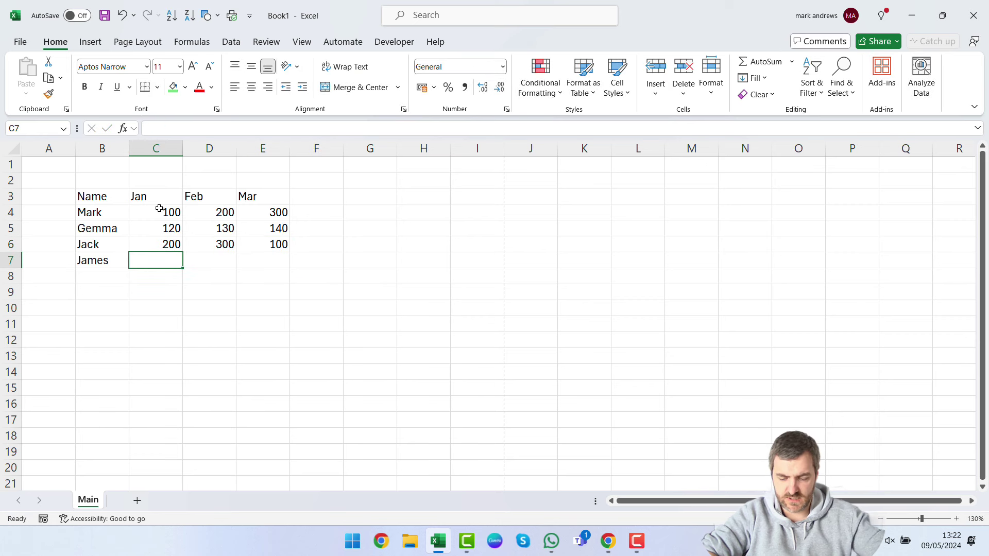
text(150)
key(Tab)
text(15)
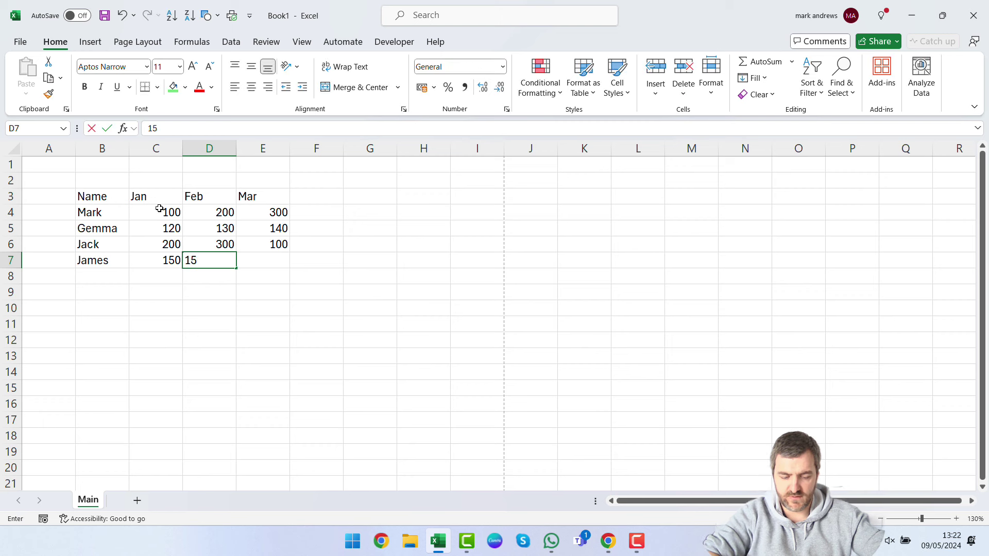
text(0)
key(Tab)
text(`)
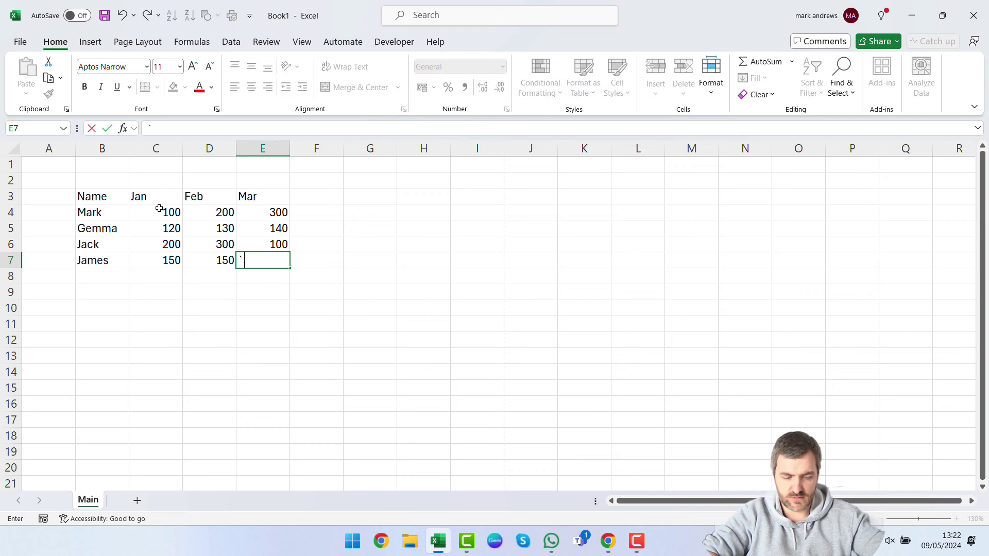
key(Tab)
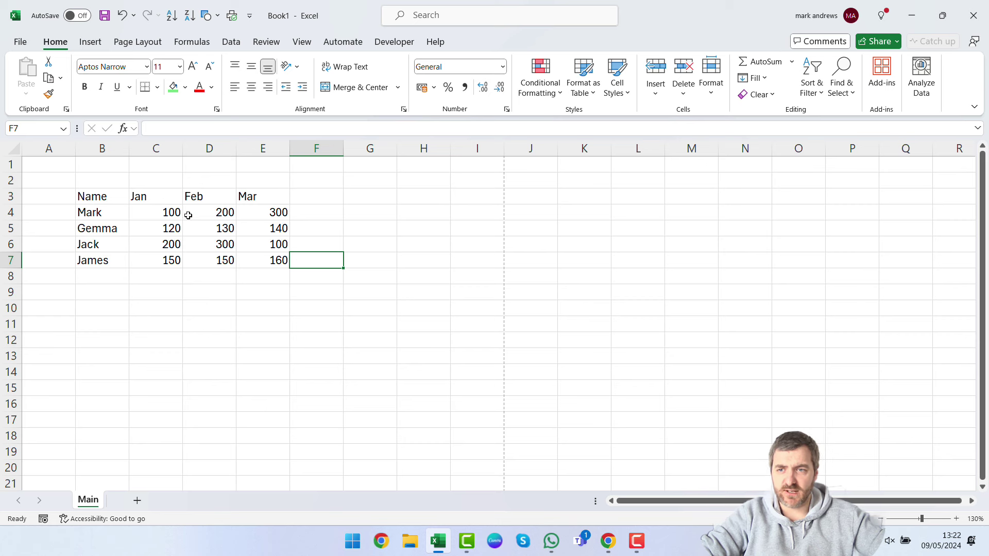
Step: Look over the numeric values in the Jan and Feb columns, C4:D7
click(163, 211)
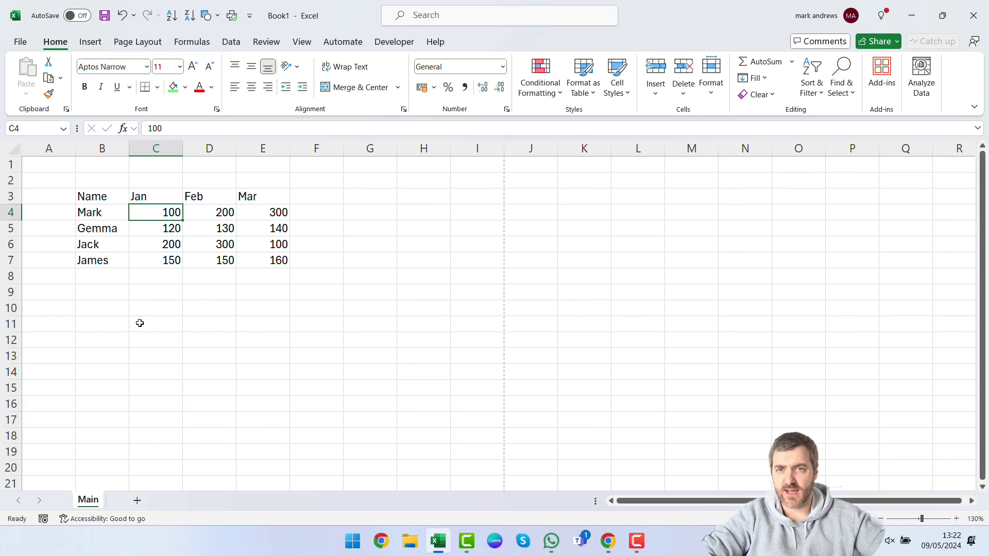
click(171, 229)
click(170, 244)
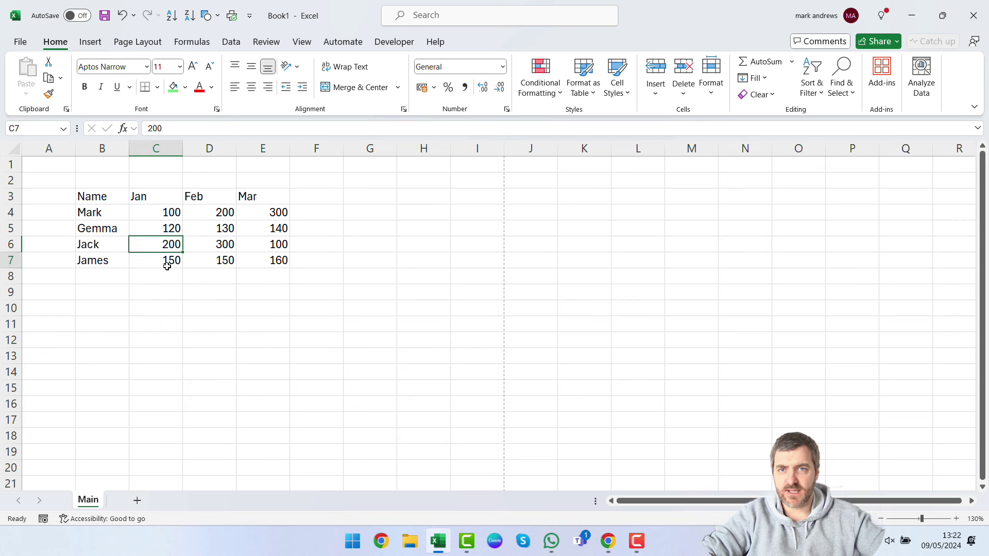
click(169, 260)
click(205, 265)
click(221, 239)
click(223, 211)
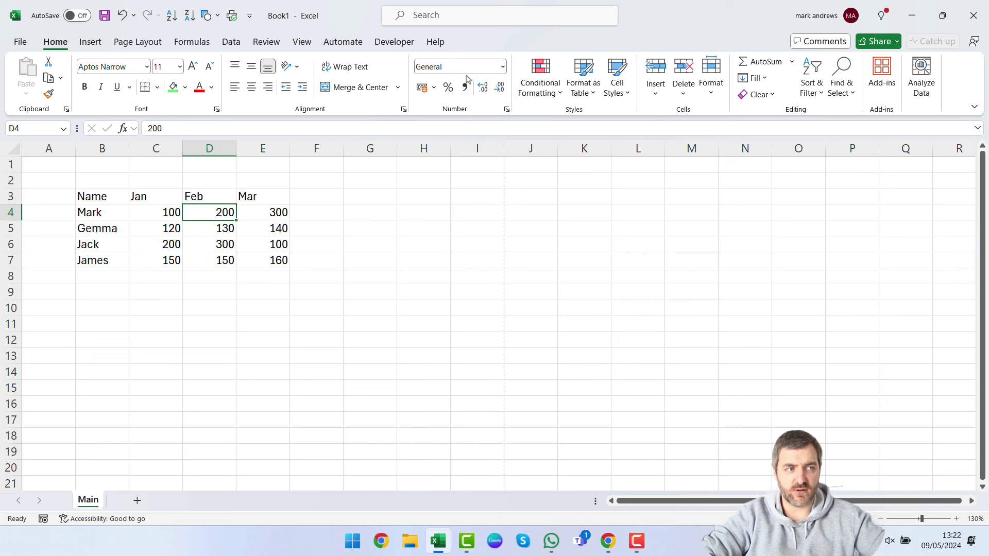
Step: Review the header row B3:E3 and the list of names in B4:B7 by selecting each range
click(91, 196)
key(ctrl+shift+Right)
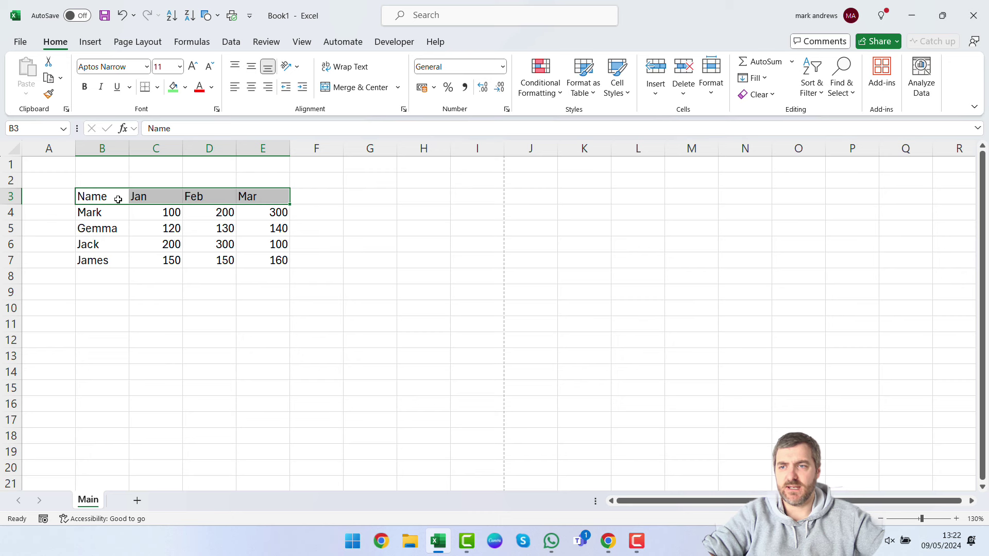
click(94, 204)
drag(94, 212, 98, 260)
click(103, 200)
drag(170, 195, 273, 192)
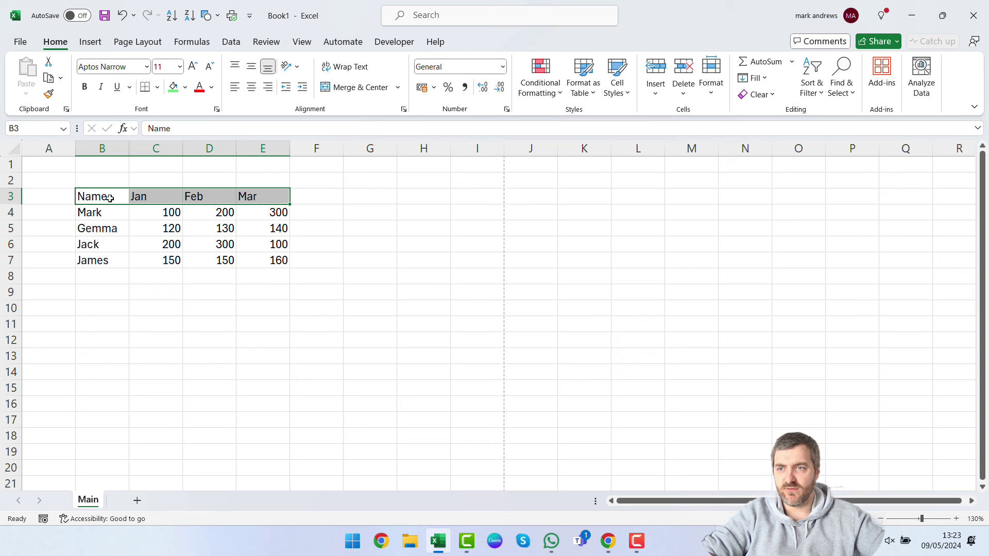
drag(109, 198, 271, 190)
Step: Set the Jan, Feb and Mar headings in C3:E3 to the Aptos Display font and make them bold
click(137, 199)
shift+click(244, 196)
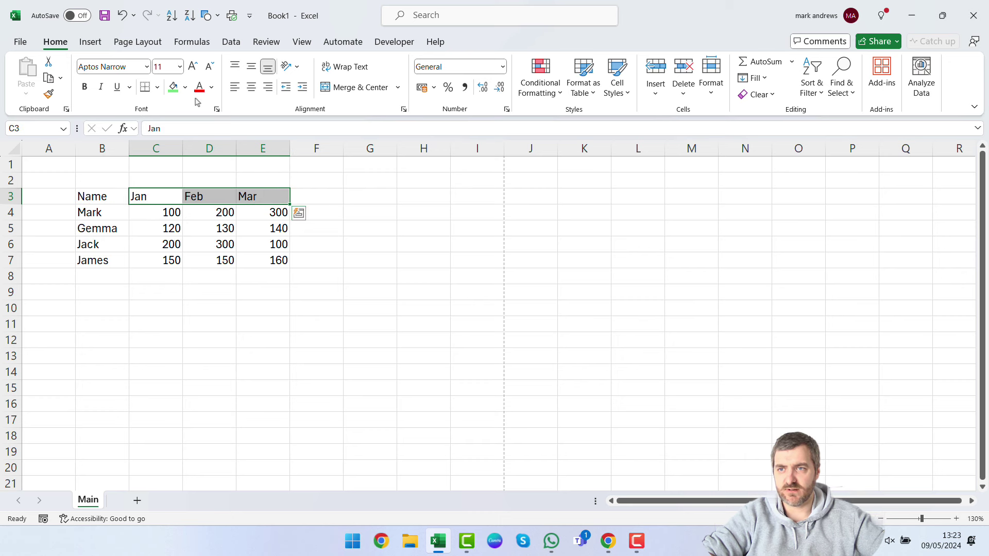
click(146, 66)
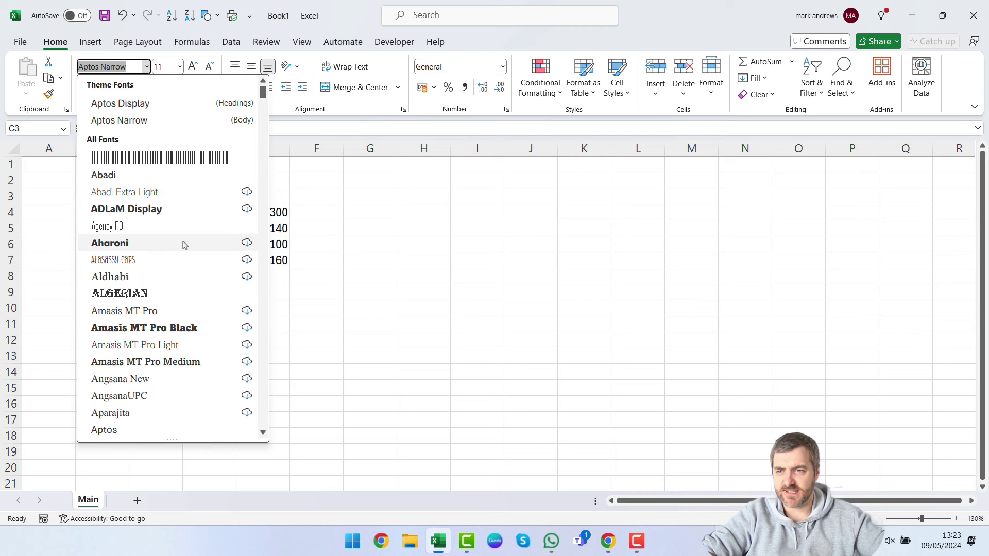
click(163, 104)
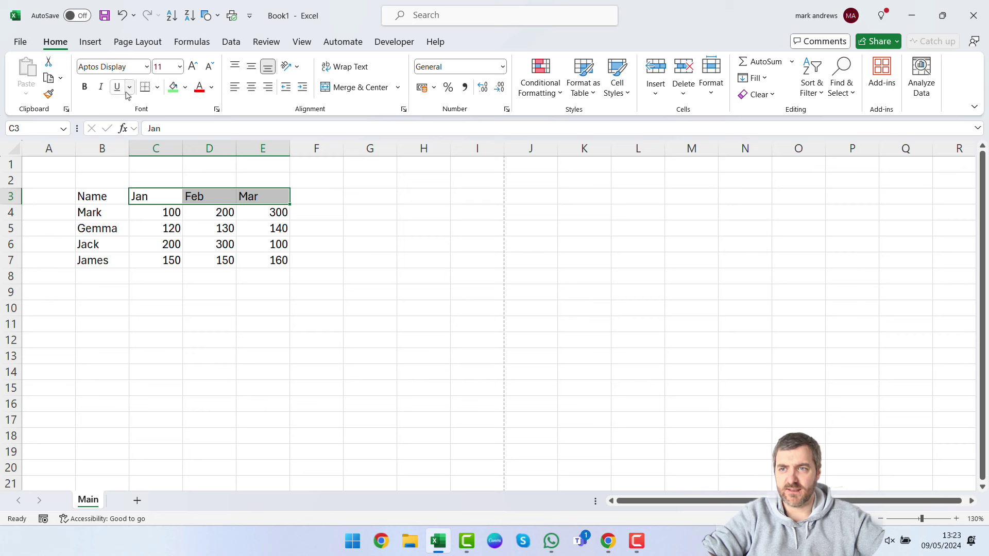
click(84, 86)
Step: Make the Name heading and the names beneath it, B3:B7, bold
drag(103, 198, 102, 260)
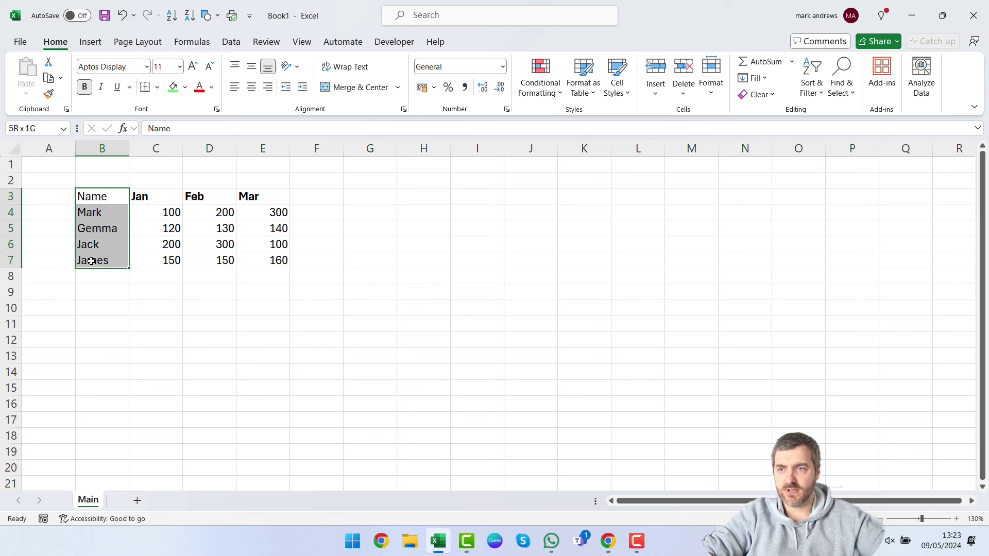
click(84, 87)
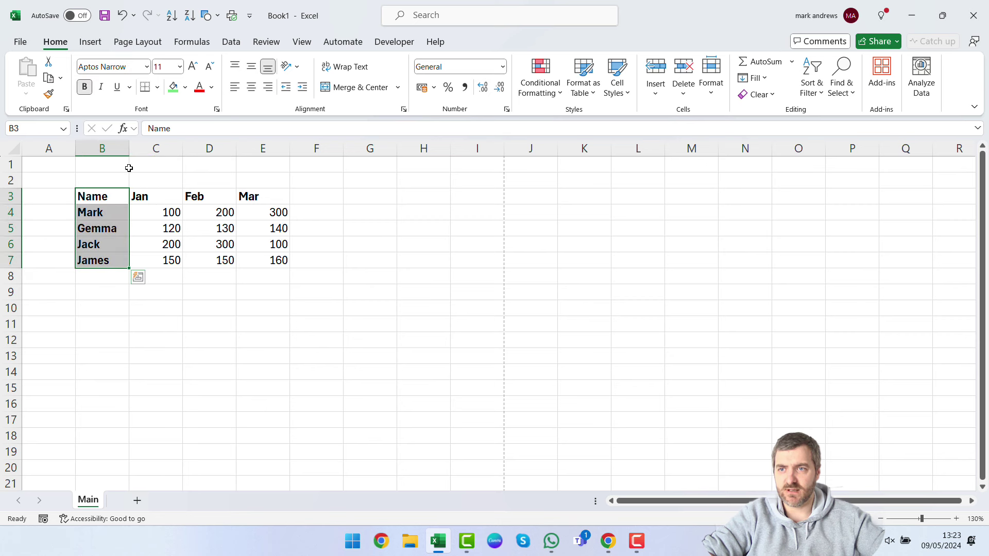
click(334, 269)
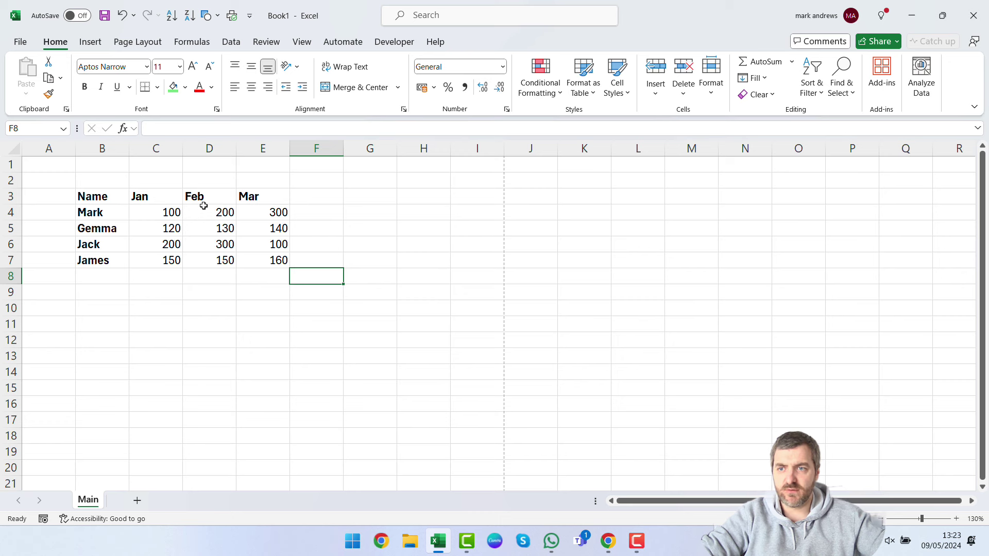
click(251, 197)
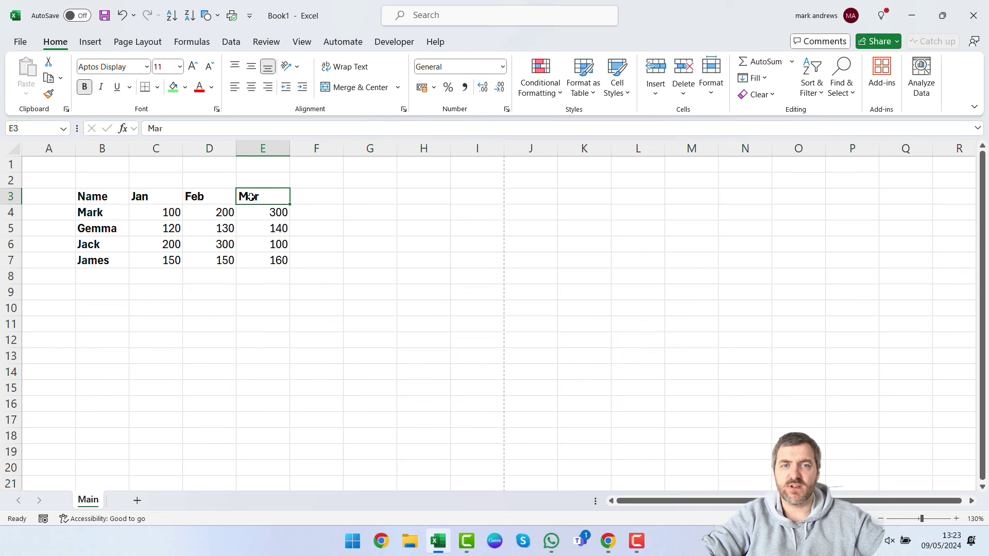
click(108, 199)
click(173, 200)
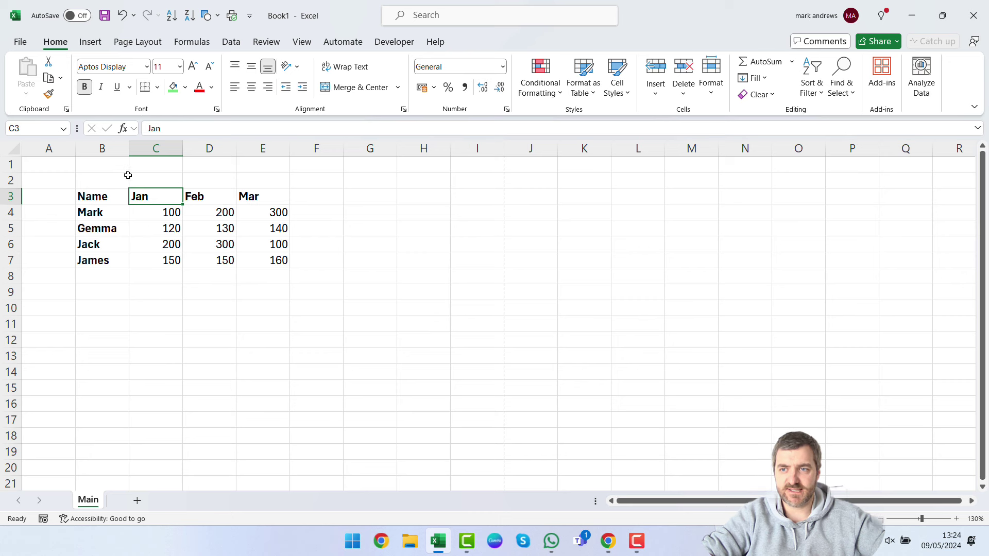
click(167, 214)
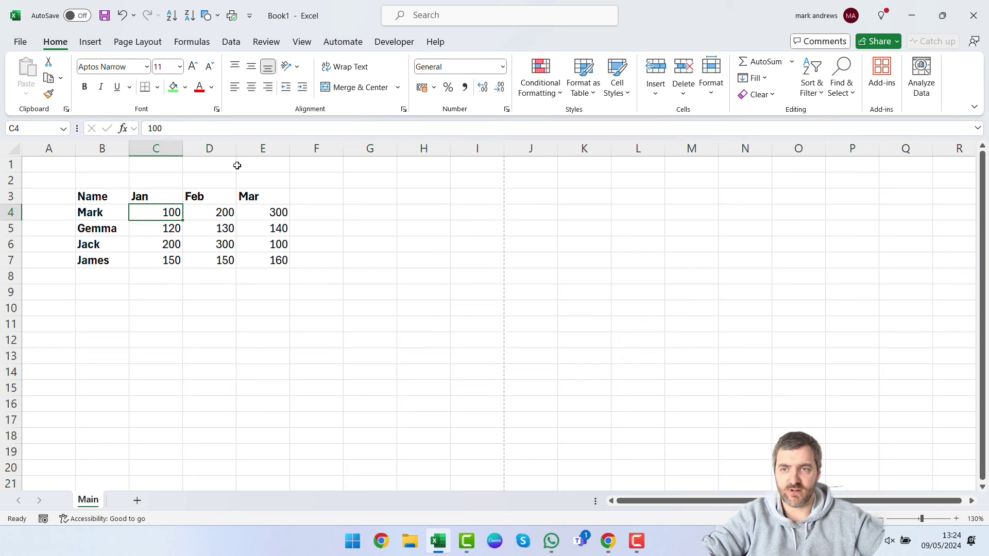
click(105, 198)
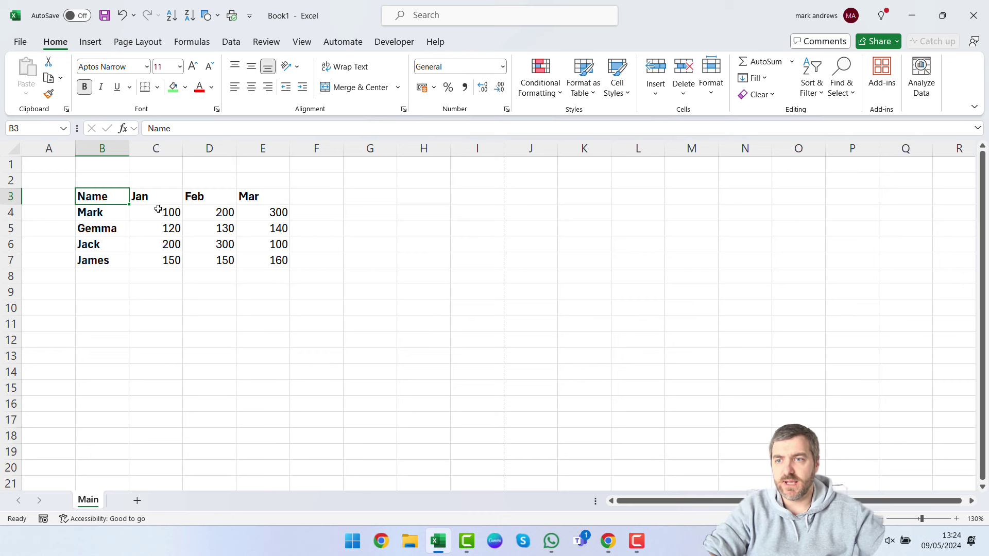
Step: Centre the headings in B3:E3, and set them back to left alignment
drag(101, 197, 261, 202)
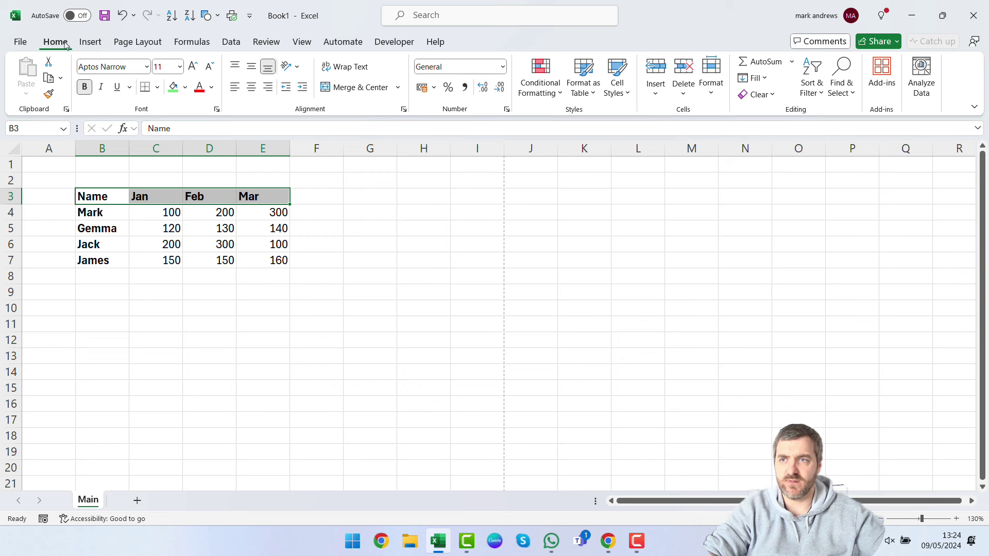
click(253, 88)
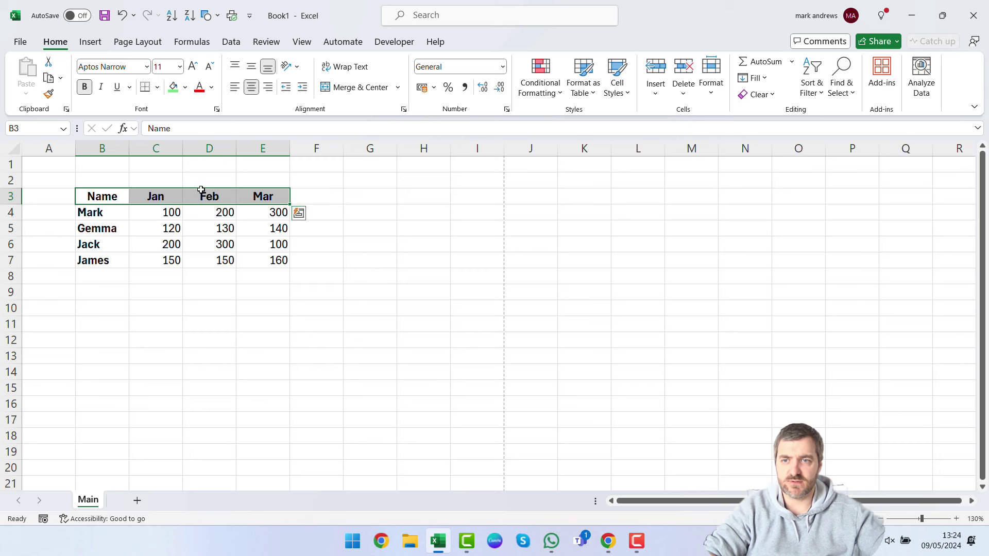
click(234, 87)
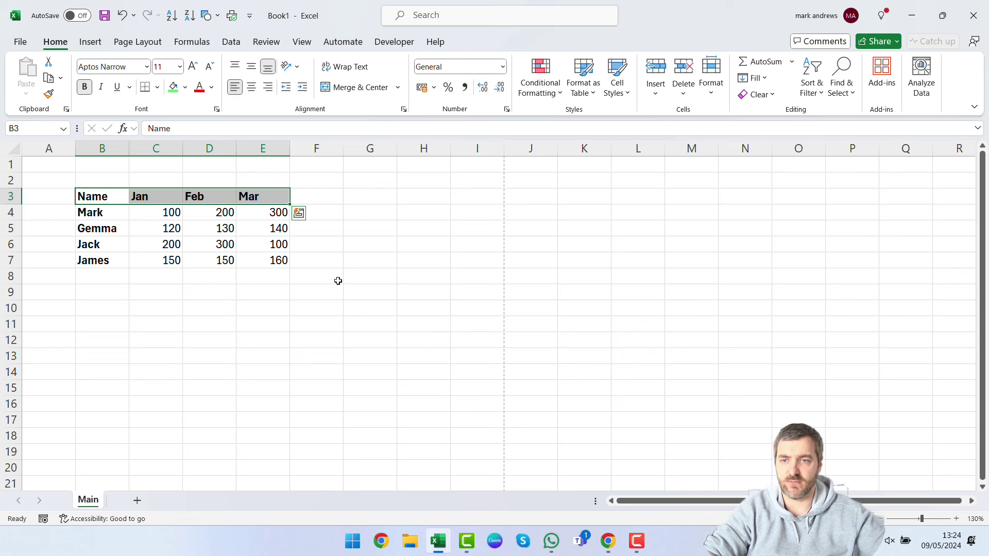
click(263, 323)
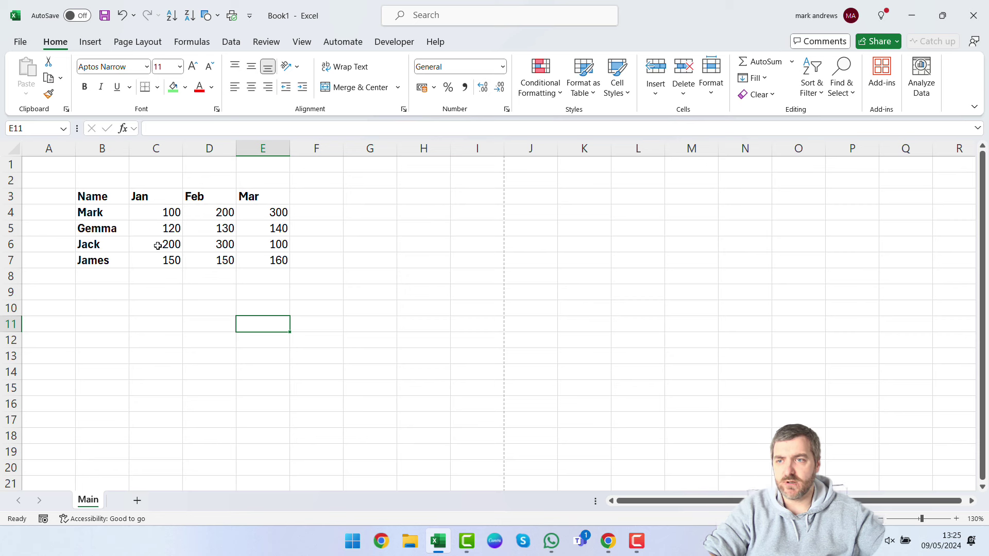
Step: Apply a Thick Bottom Border to the header row B3:E3
drag(106, 195, 270, 196)
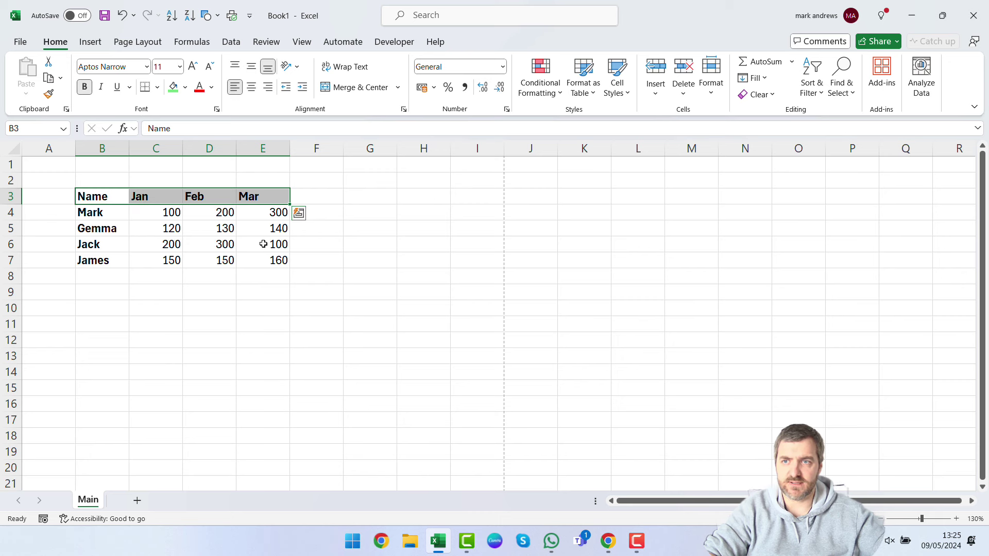
click(158, 87)
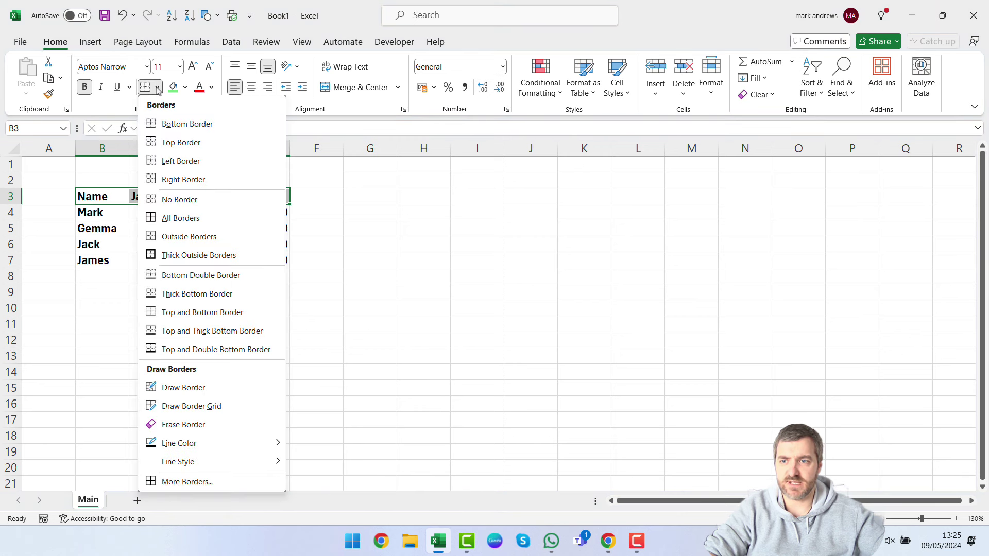
click(158, 88)
click(157, 89)
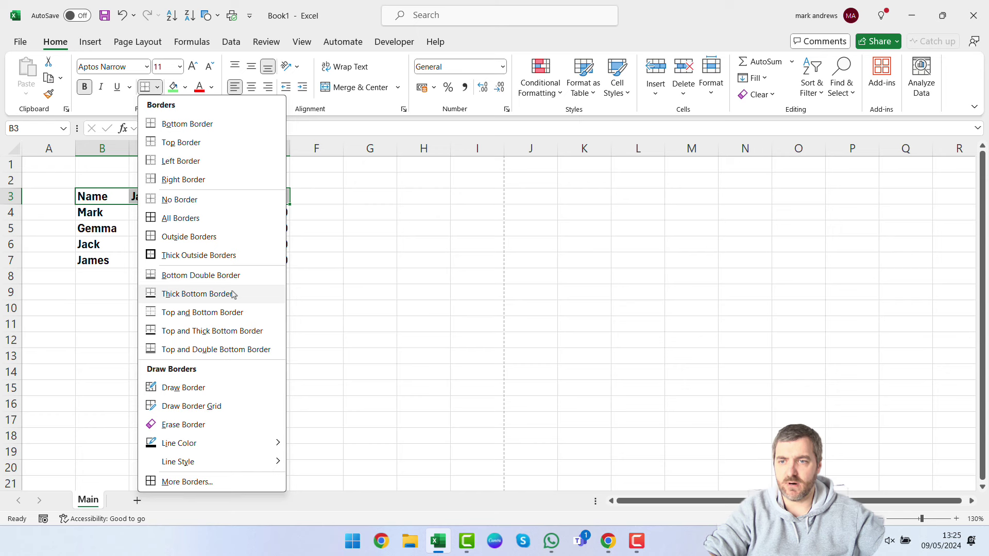
click(273, 292)
click(328, 276)
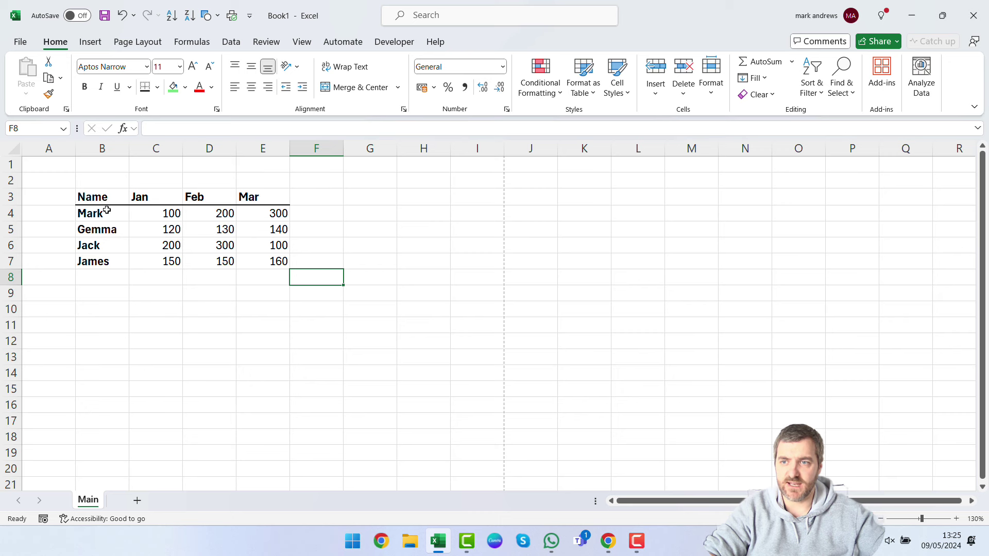
Step: Add a Left Border to the Jan column cells C3:C7 to separate the names from the values
drag(109, 190, 118, 262)
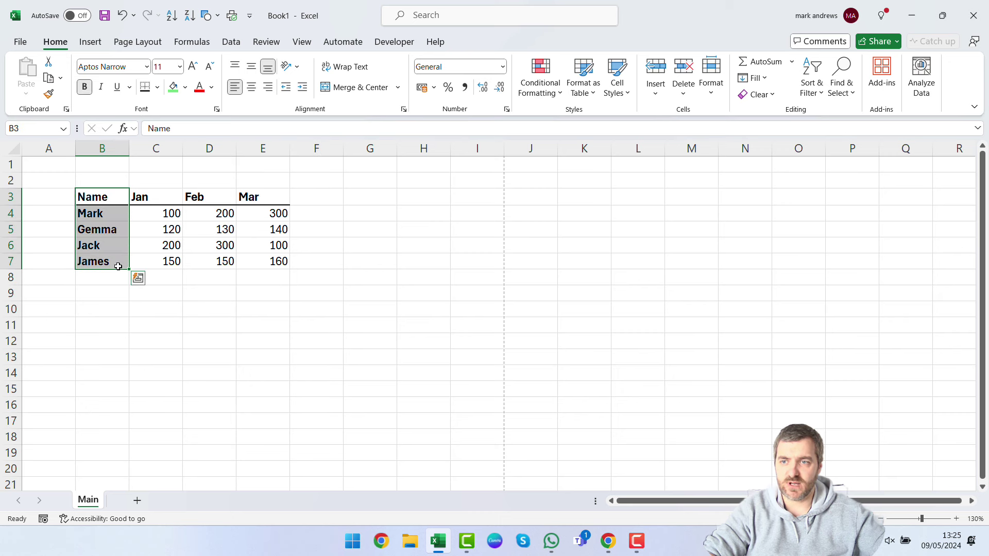
drag(143, 202, 156, 261)
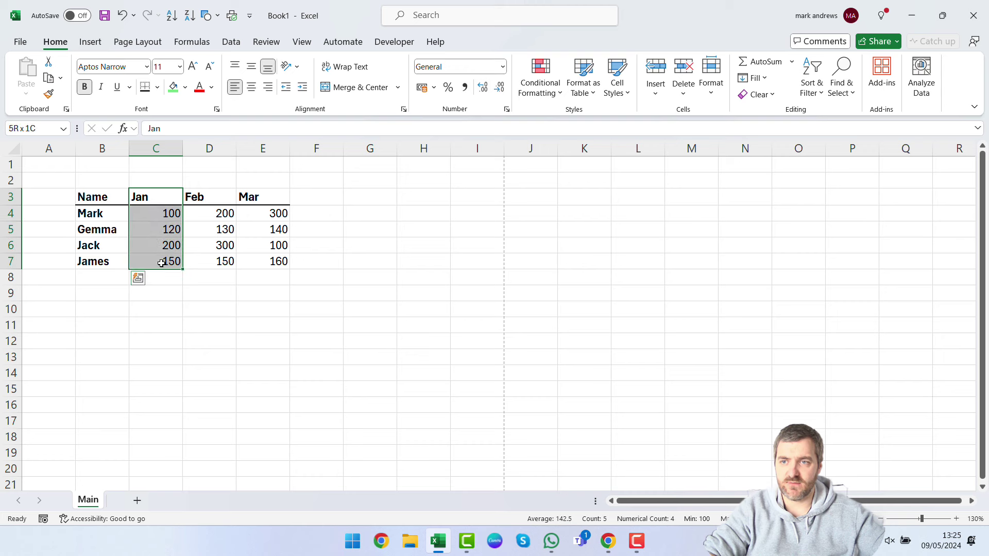
click(157, 87)
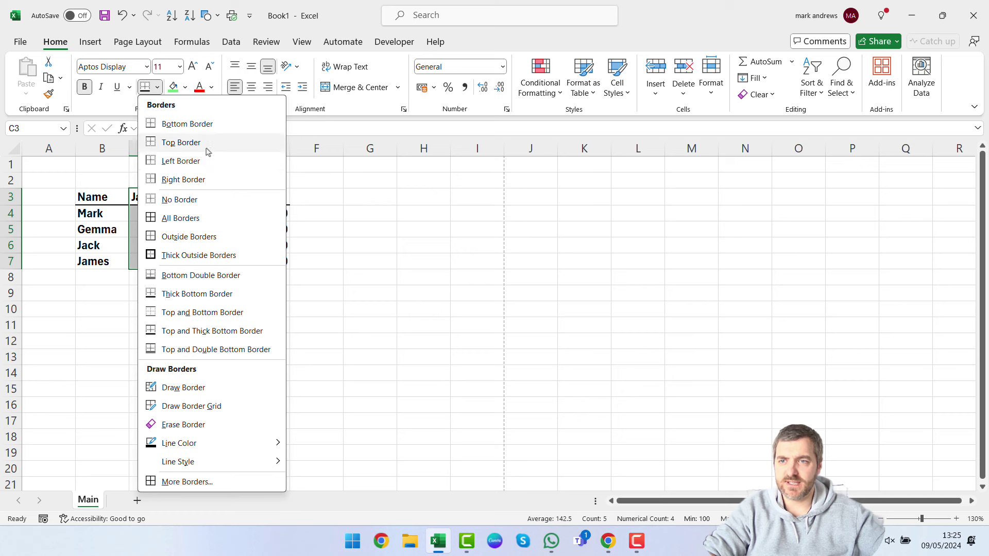
click(209, 167)
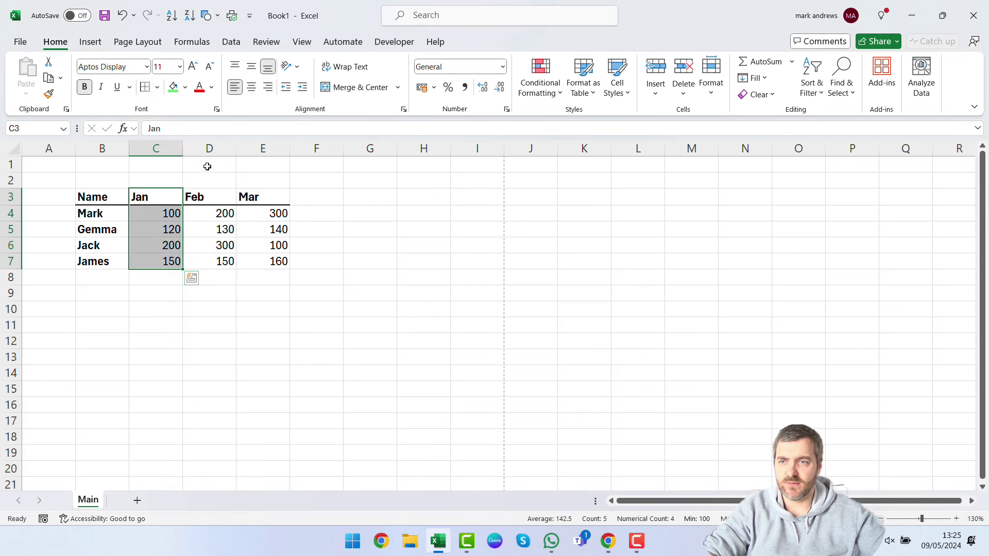
click(148, 278)
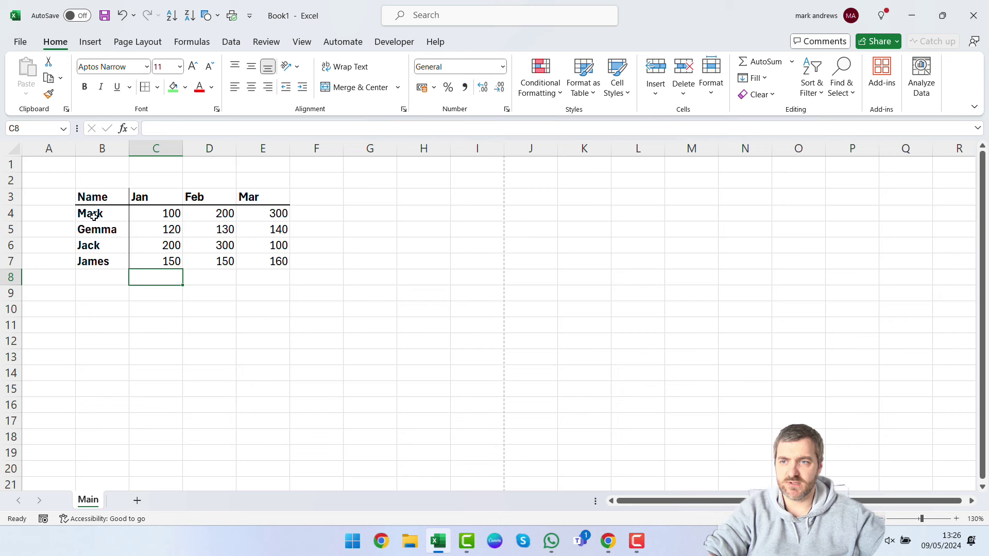
Step: Fill the names in B4:B7 with light grey and the header row B3:E3 with a darker grey
drag(91, 213, 99, 262)
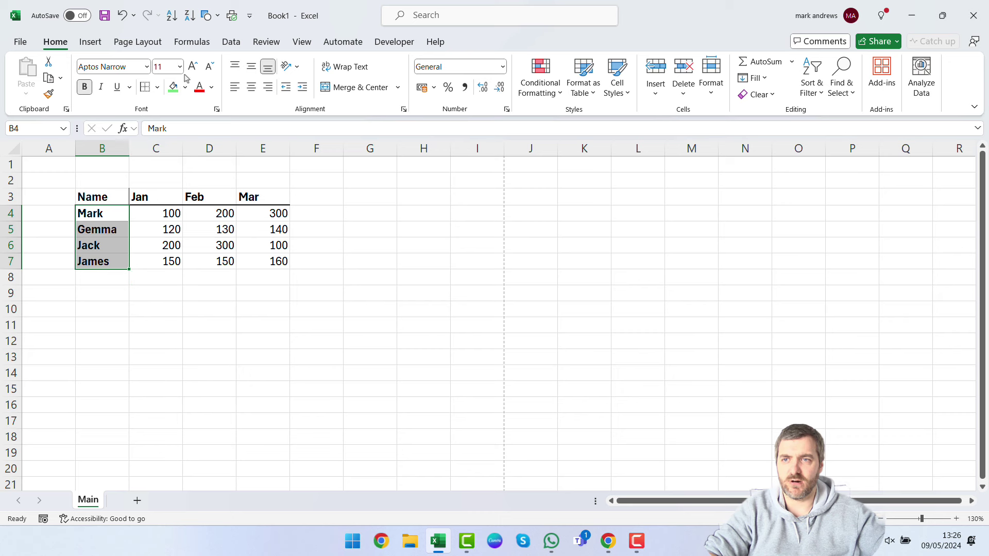
click(185, 88)
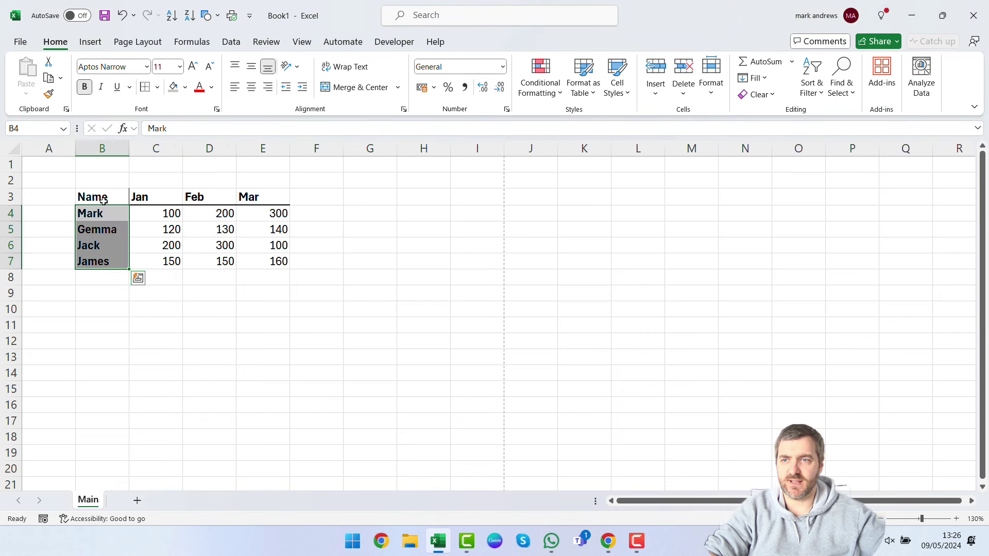
drag(104, 200, 267, 196)
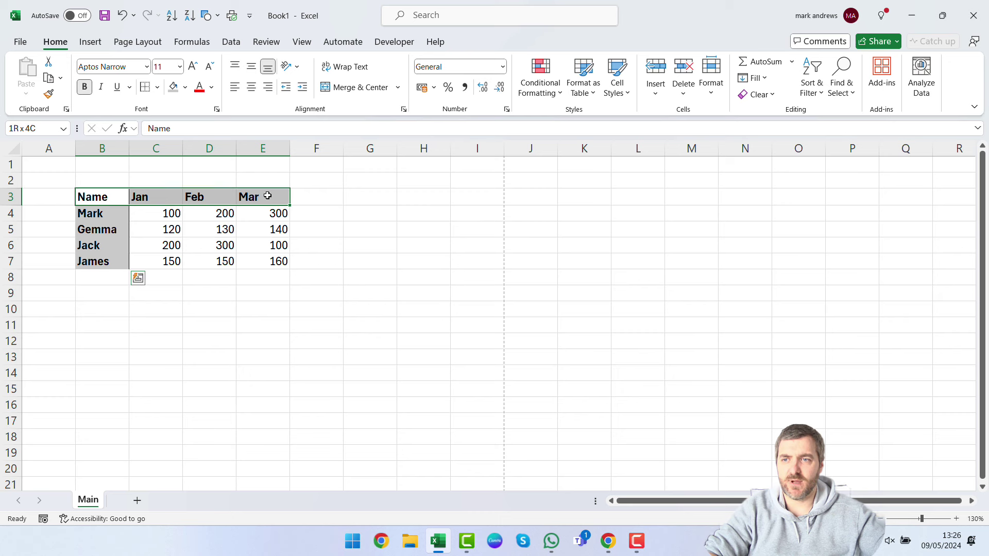
click(184, 87)
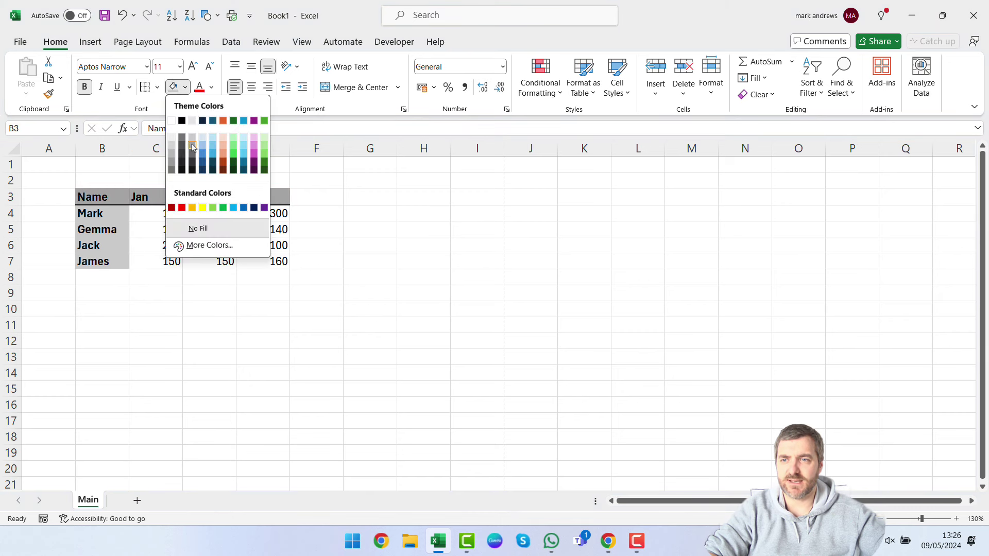
click(172, 161)
click(104, 197)
click(316, 230)
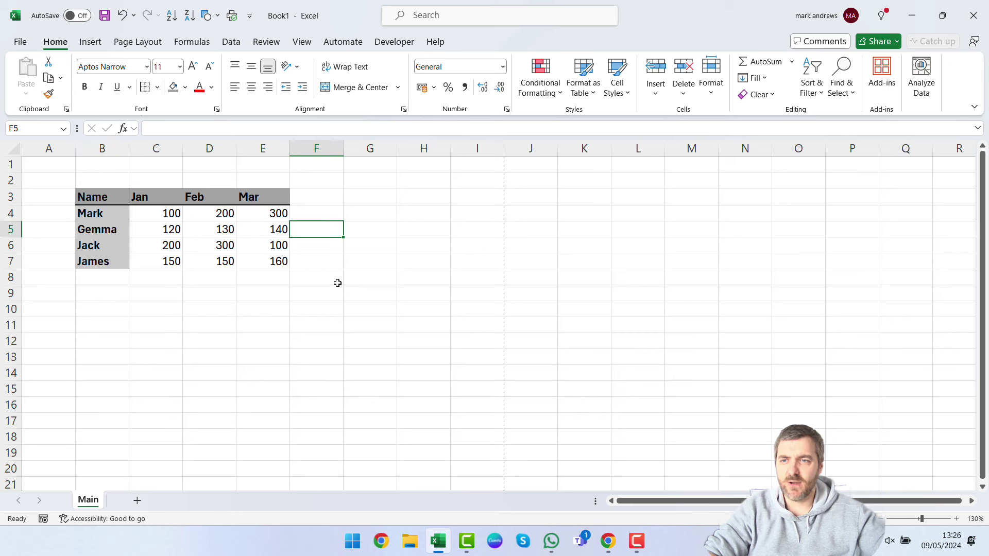
Step: Fill the values in C4:E7 with the lightest grey theme colour
drag(155, 215, 260, 258)
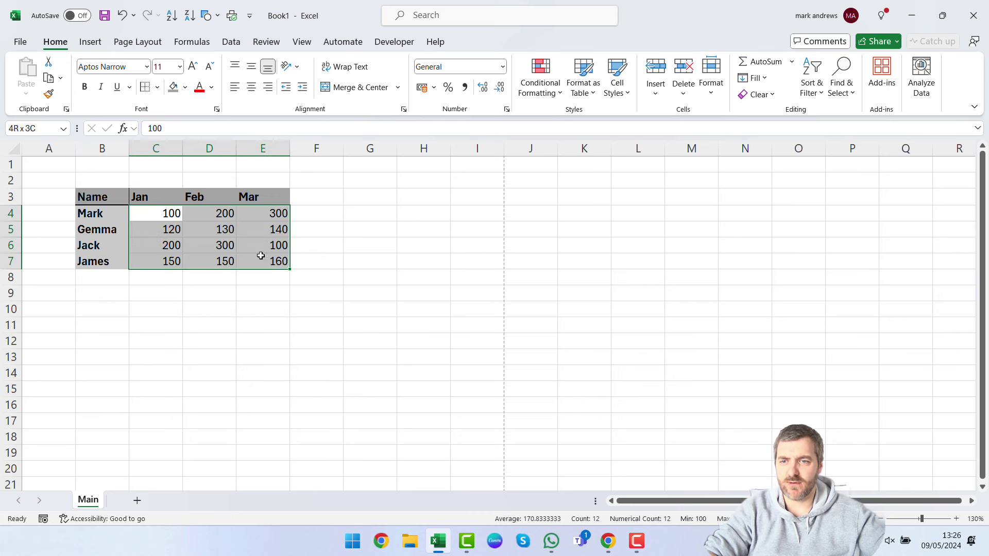
click(185, 88)
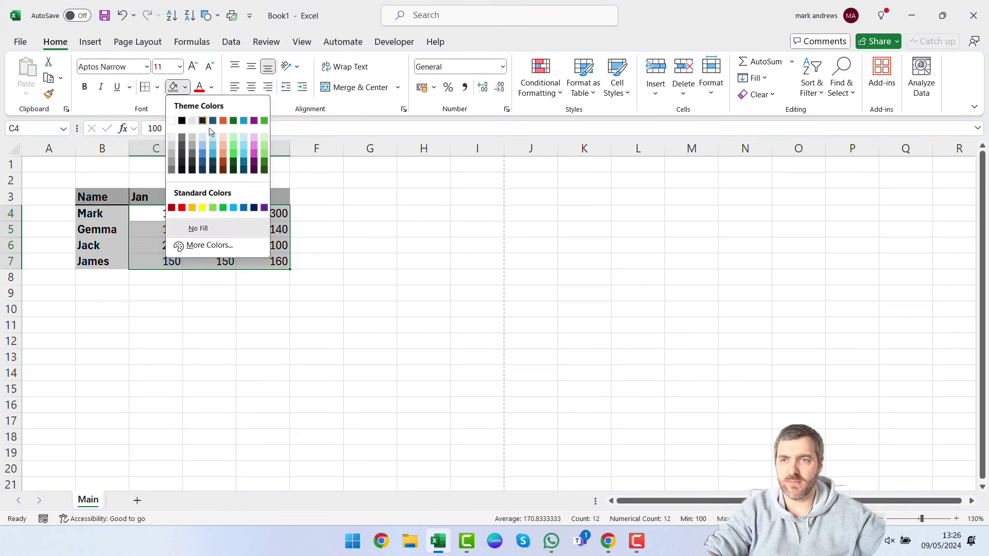
click(193, 124)
click(353, 243)
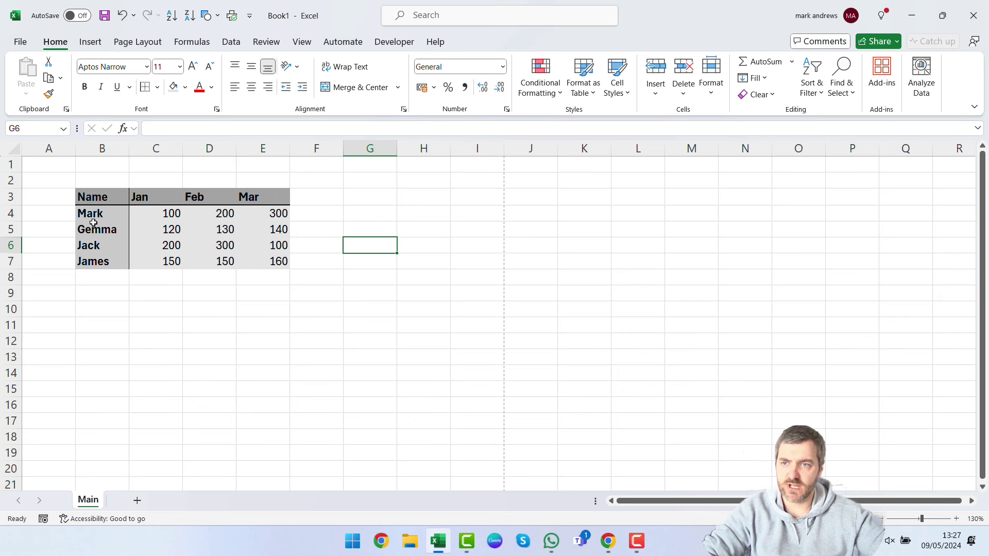
Step: Apply the £ English (United Kingdom) accounting format to the values in C4:E7
scroll(248, 268, down, 2)
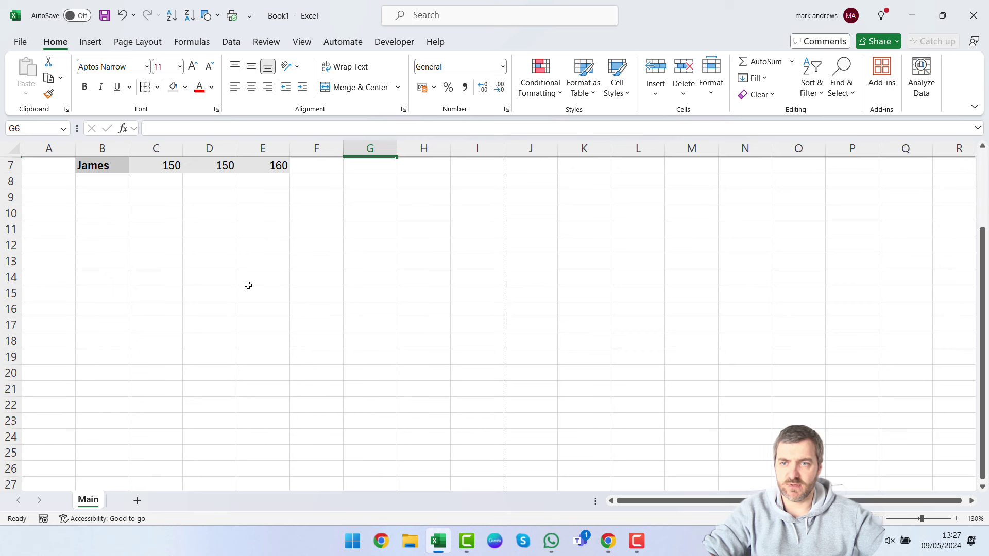
scroll(249, 286, up, 2)
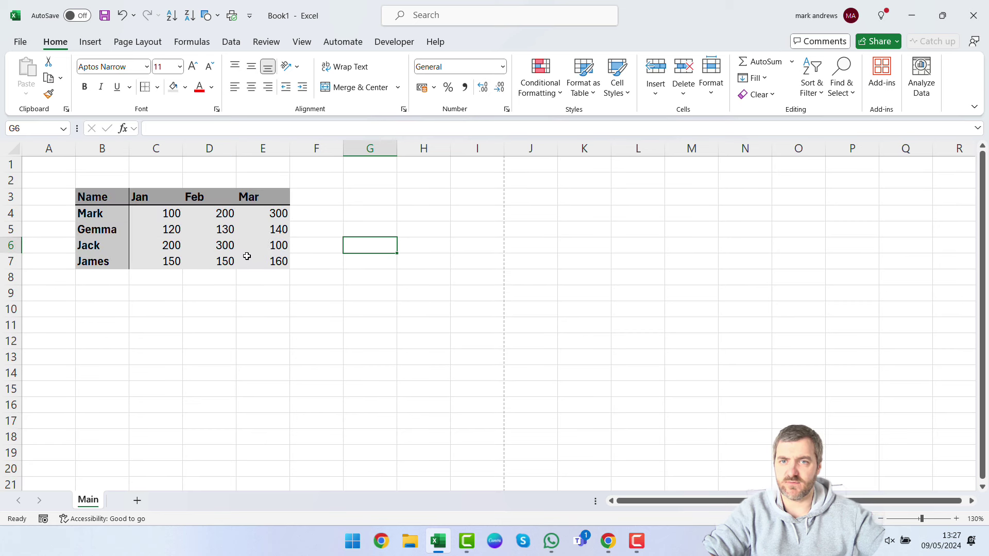
drag(165, 214, 281, 260)
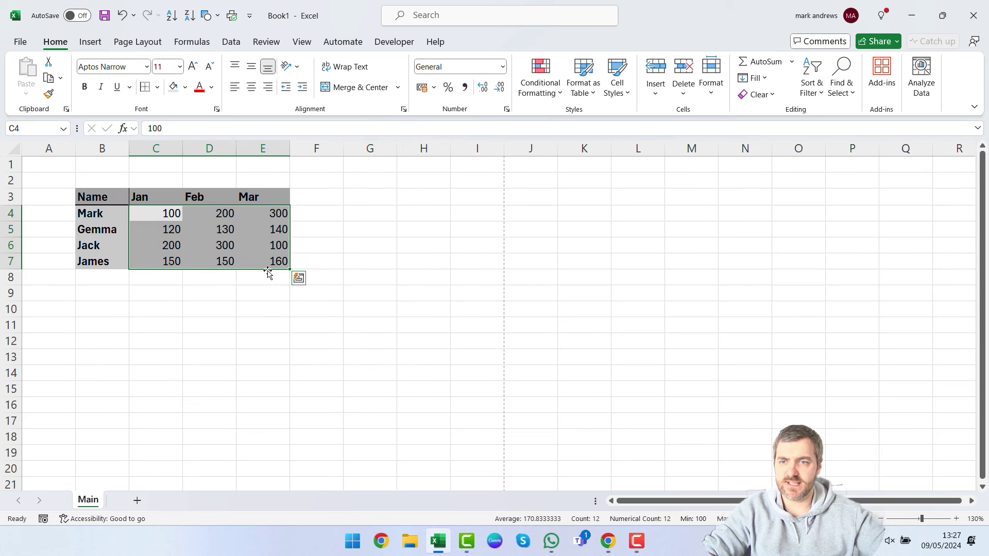
click(435, 89)
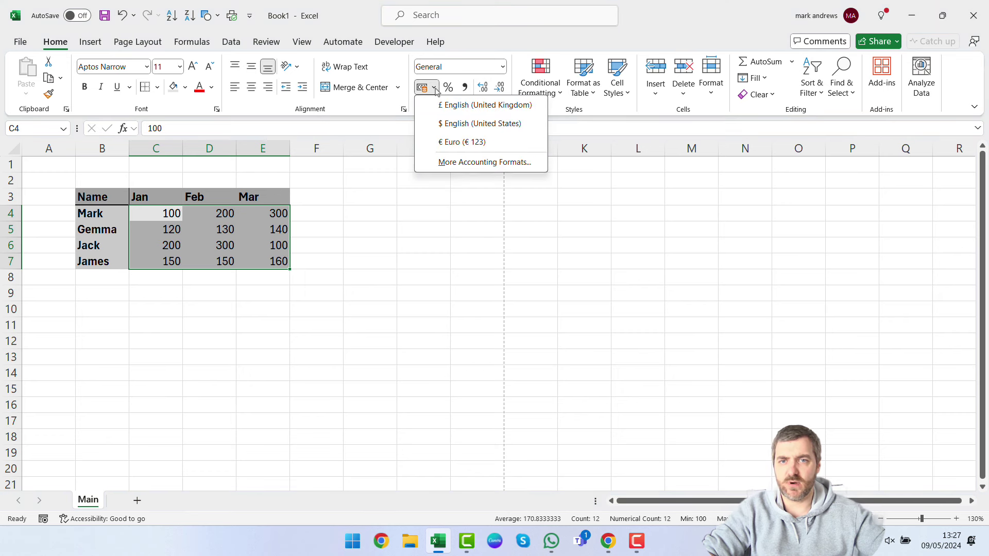
click(463, 106)
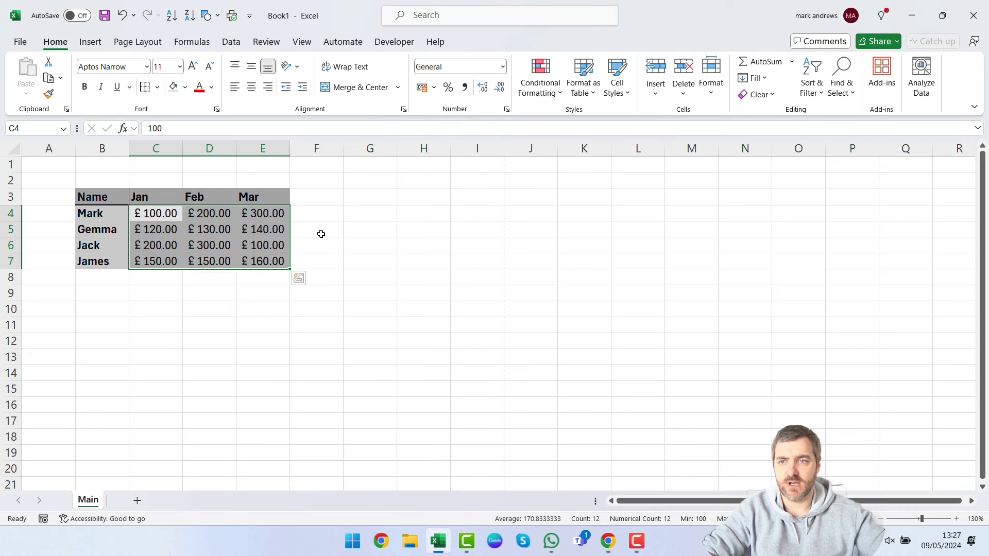
drag(345, 289, 347, 282)
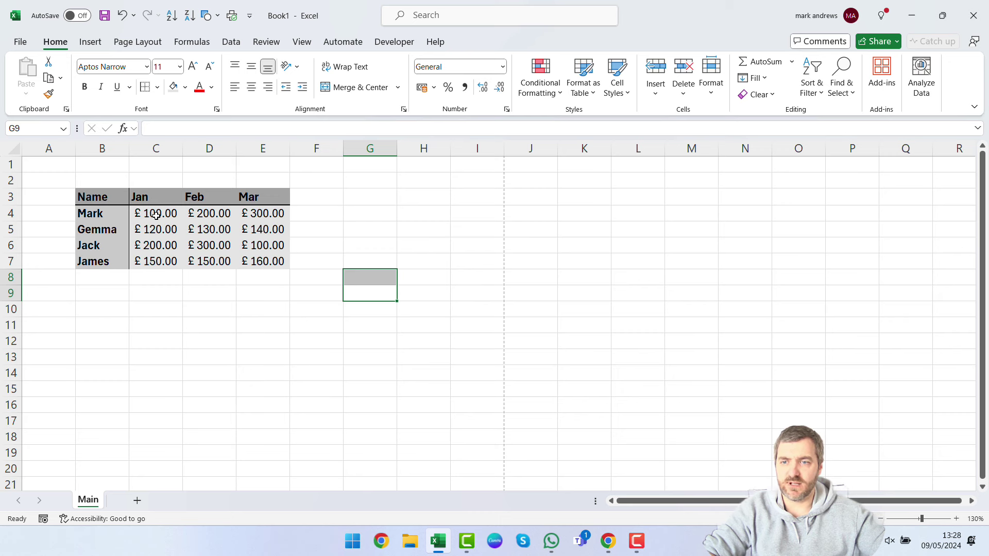
Step: Remove both decimal places from the values in C4:E7, and restore them to two decimals
drag(156, 216, 262, 262)
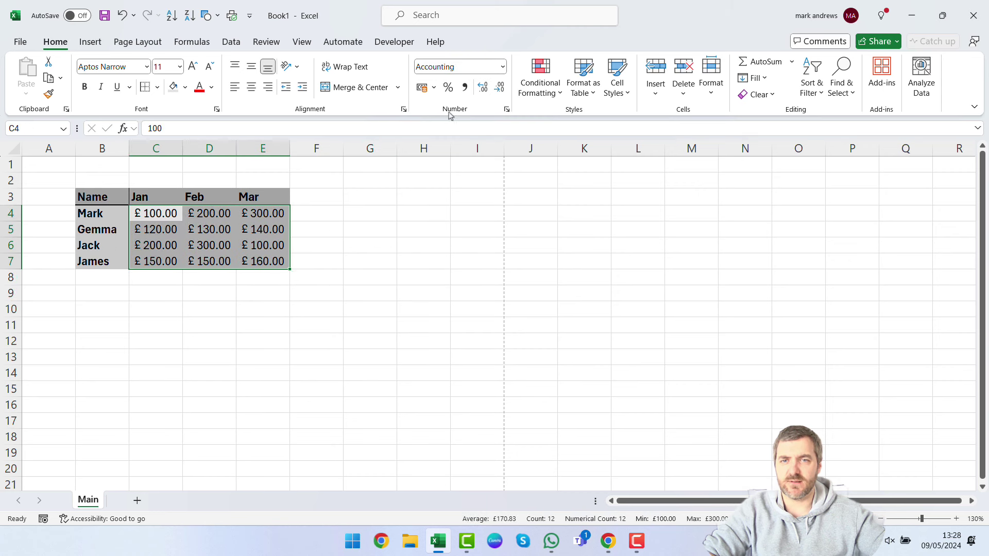
click(499, 89)
click(500, 88)
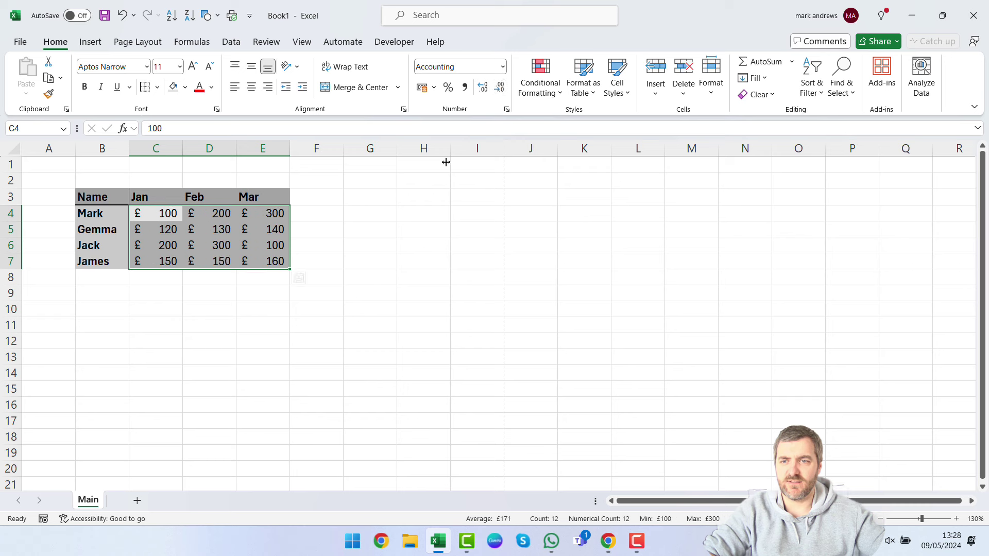
click(484, 88)
click(484, 87)
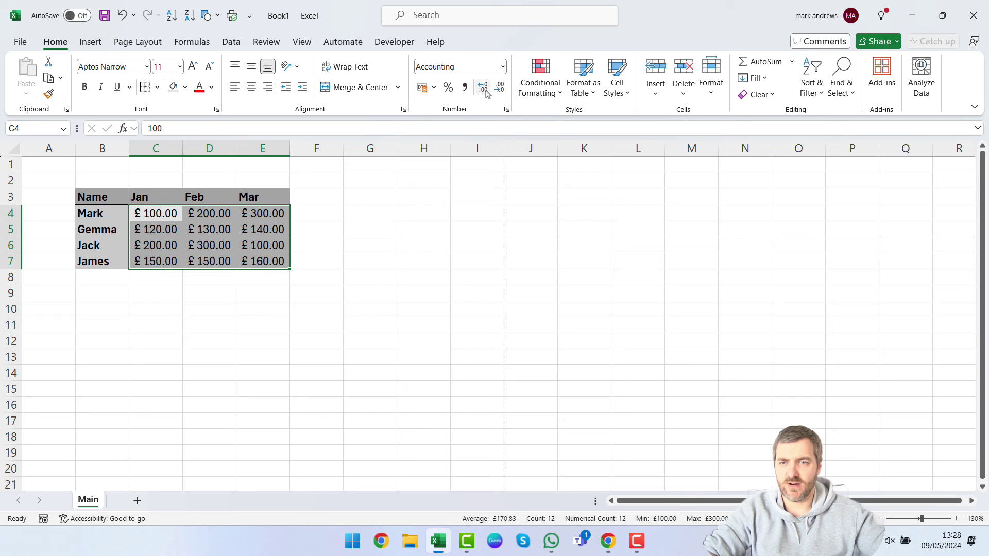
click(350, 230)
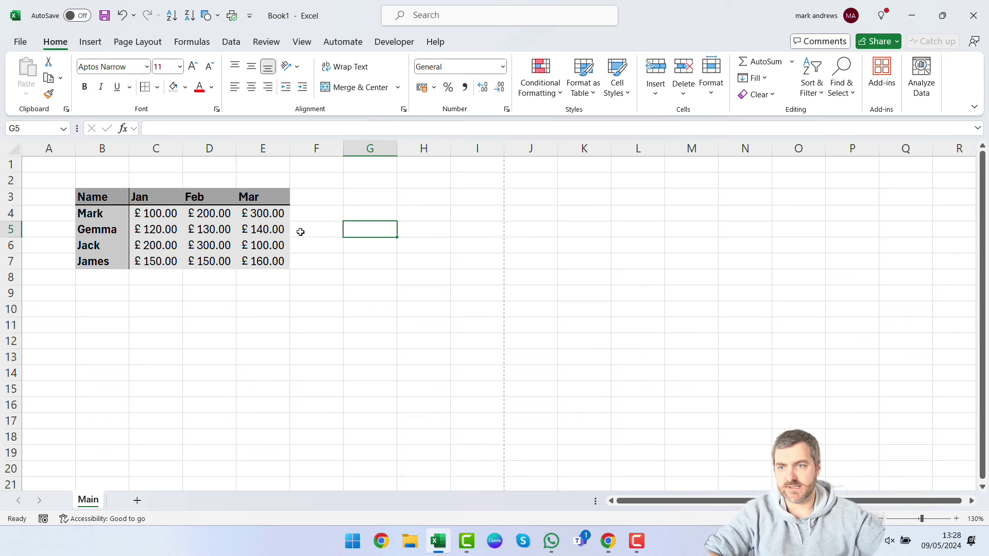
Step: Enter the labels Min in B10 and Max in B11 below the table
click(103, 307)
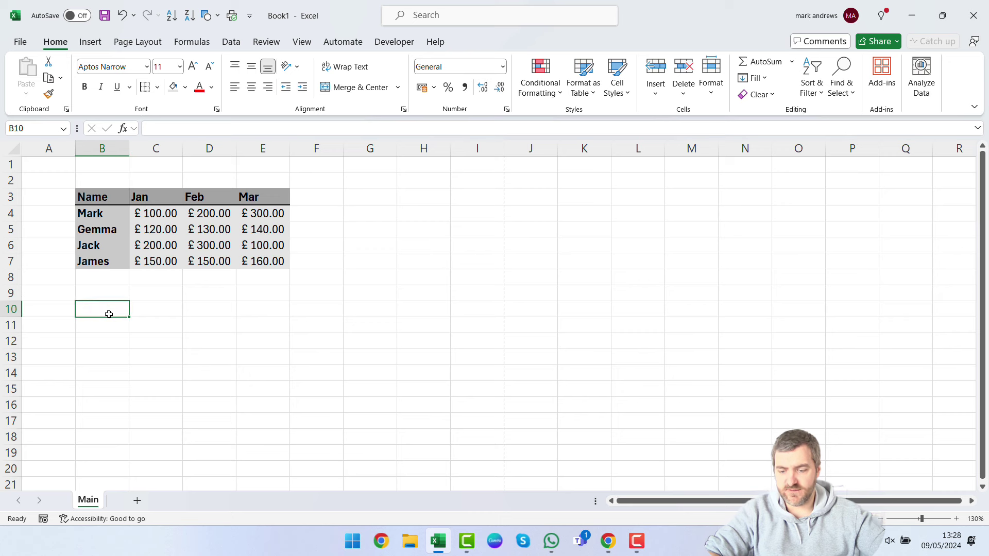
text(MIn)
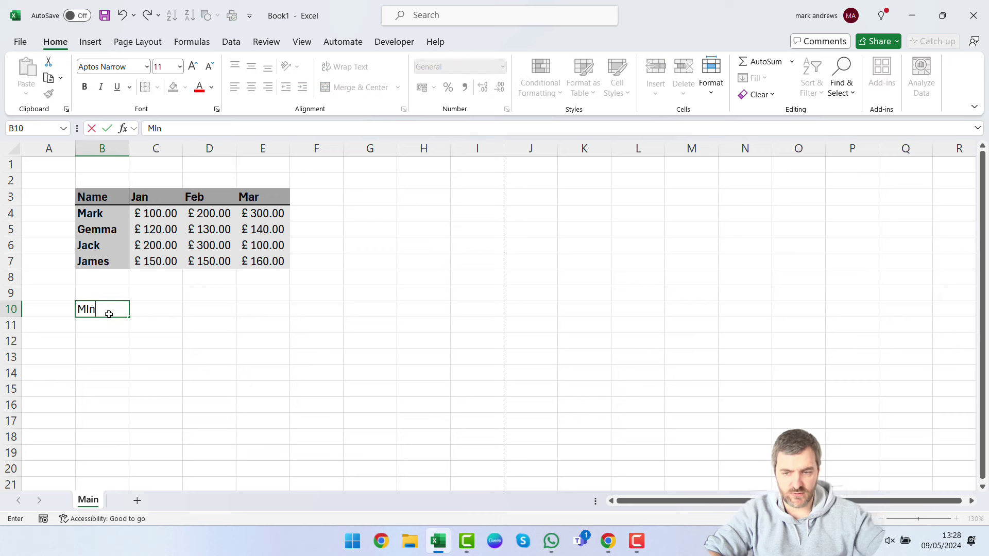
key(Return)
text(Max)
key(Tab)
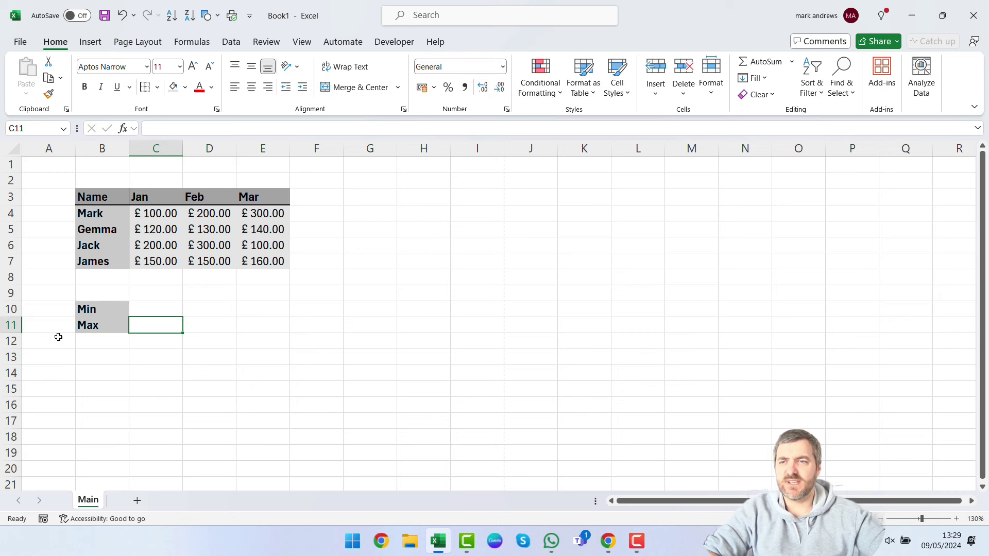
click(147, 310)
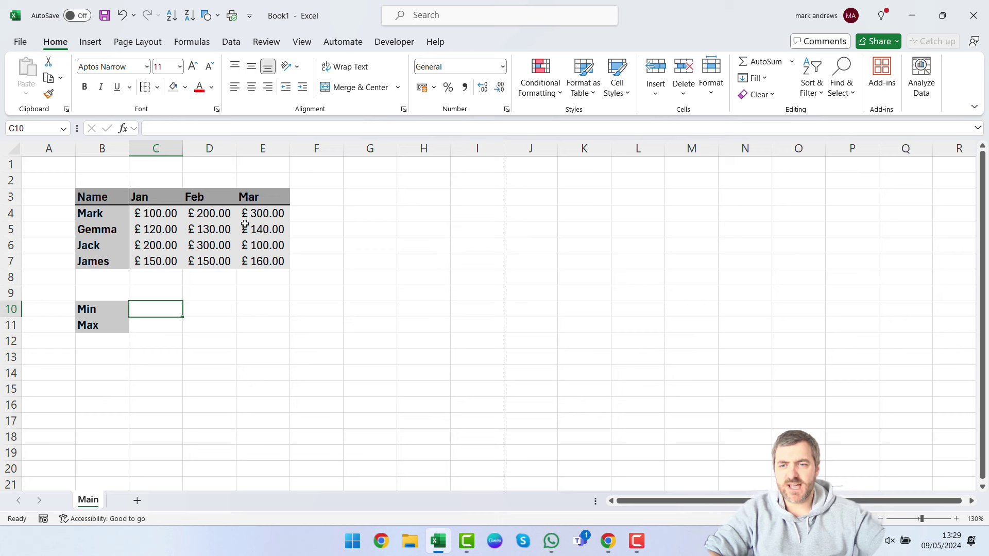
click(259, 347)
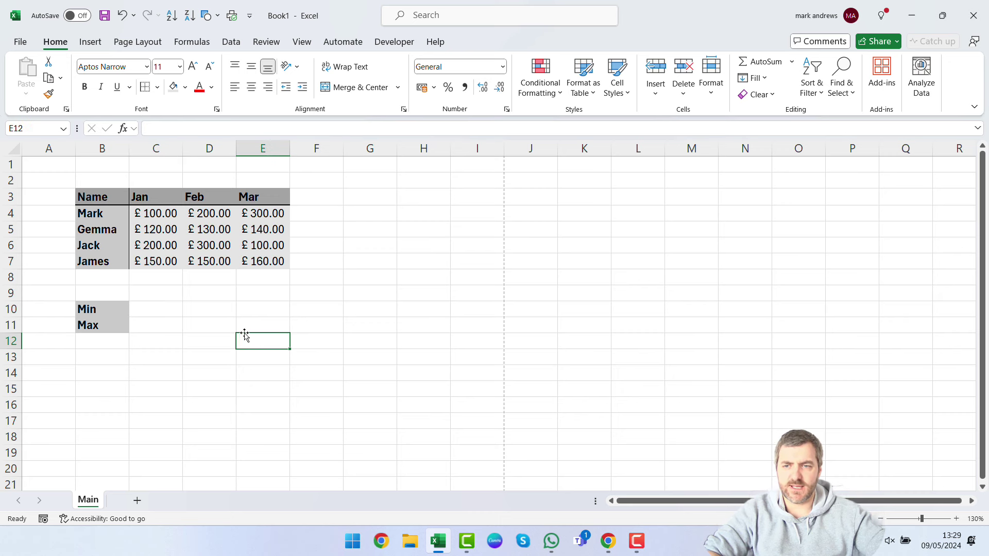
text(=)
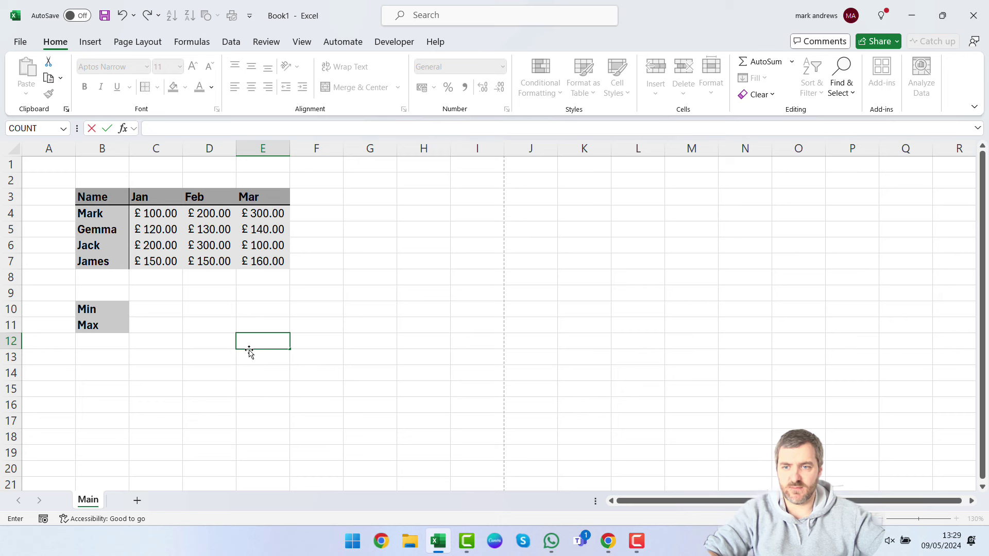
key(Escape)
Step: With C10 selected, look through the function library categories, including the Date & Time functions
click(163, 314)
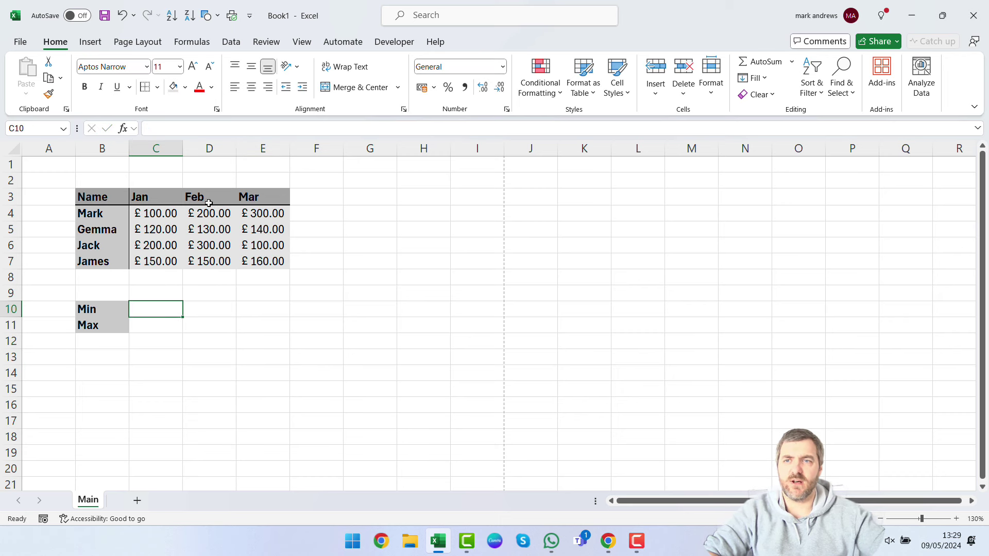
click(196, 44)
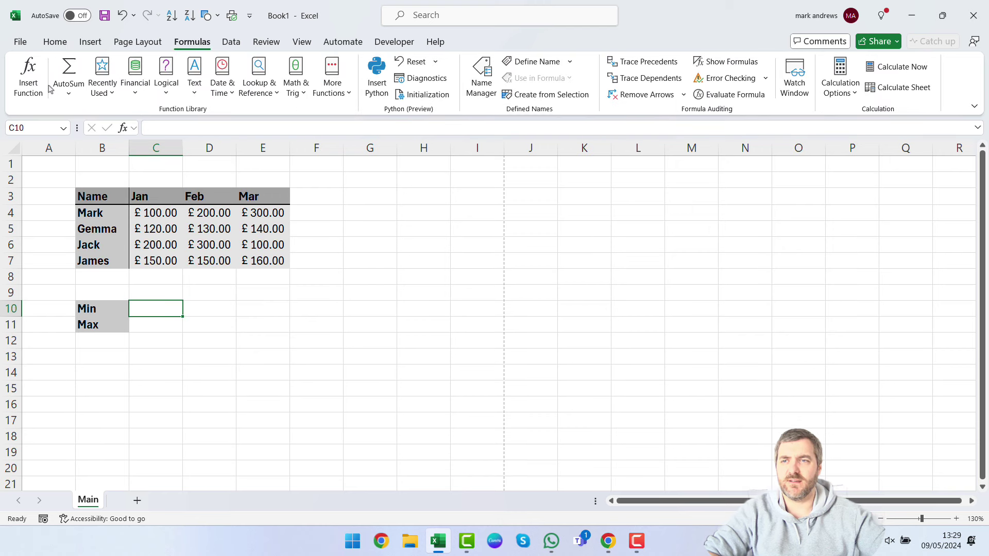
click(295, 94)
click(259, 82)
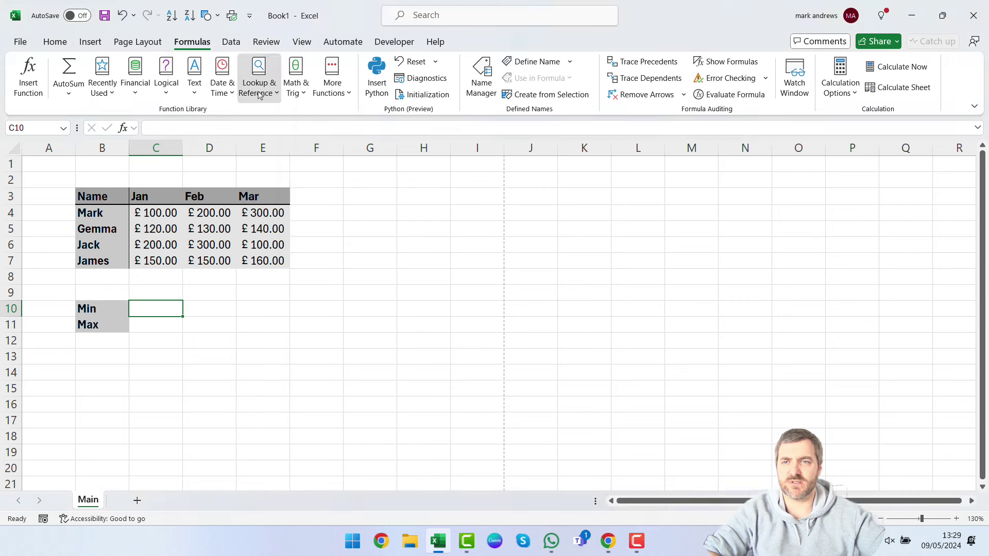
click(258, 83)
click(273, 81)
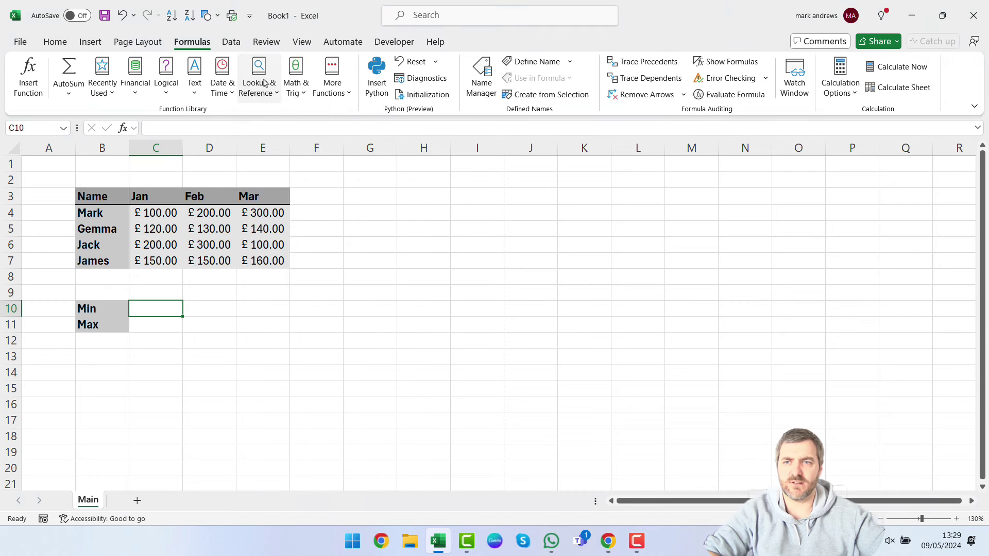
click(222, 77)
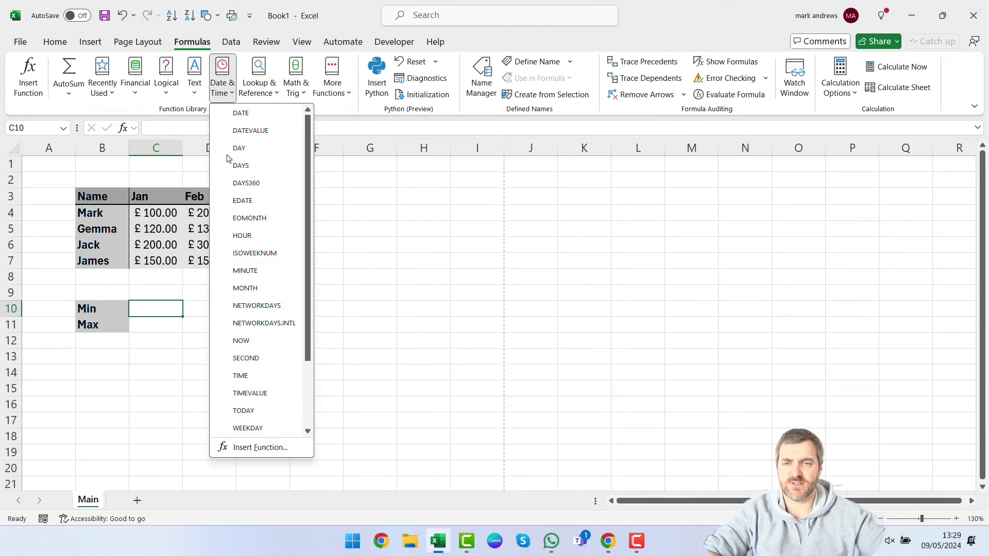
click(217, 88)
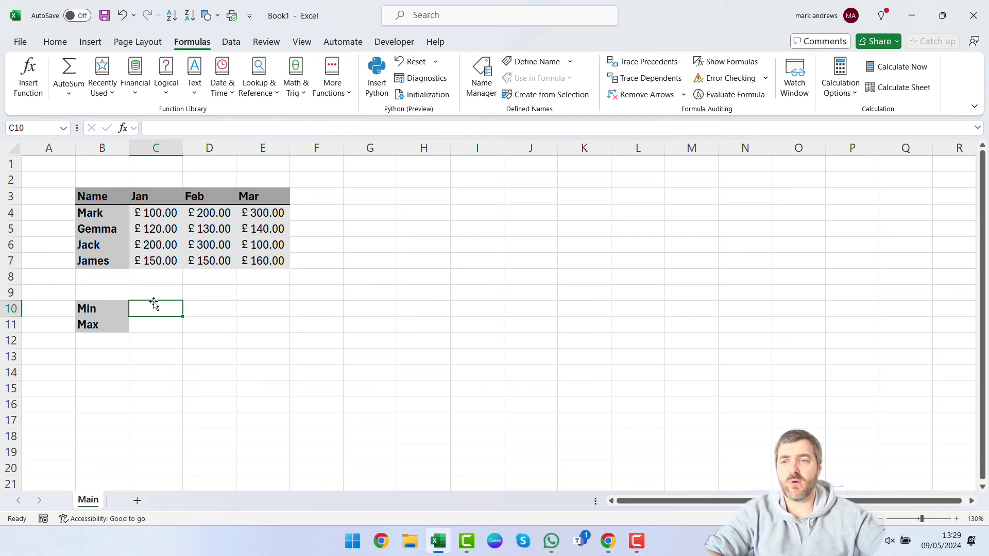
click(267, 87)
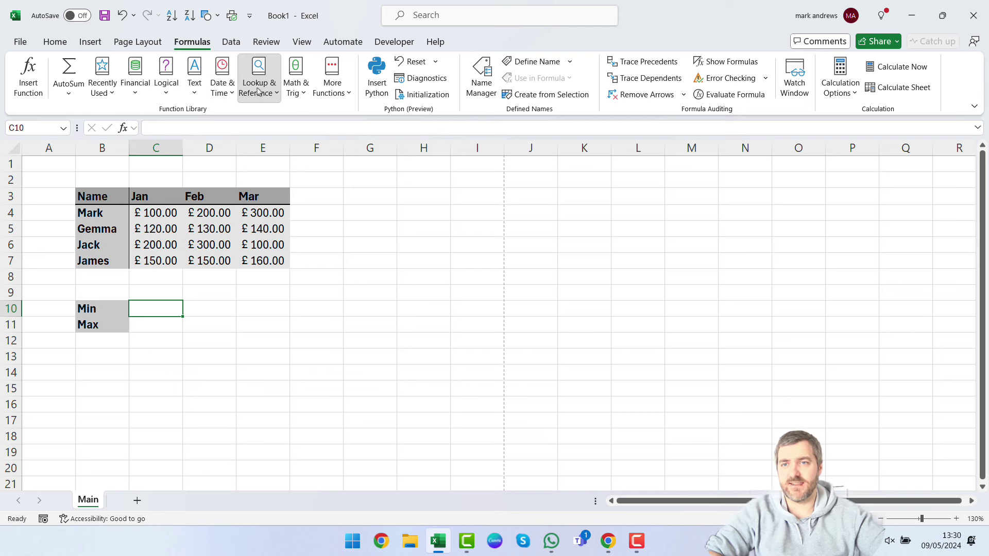
click(155, 309)
text(=min)
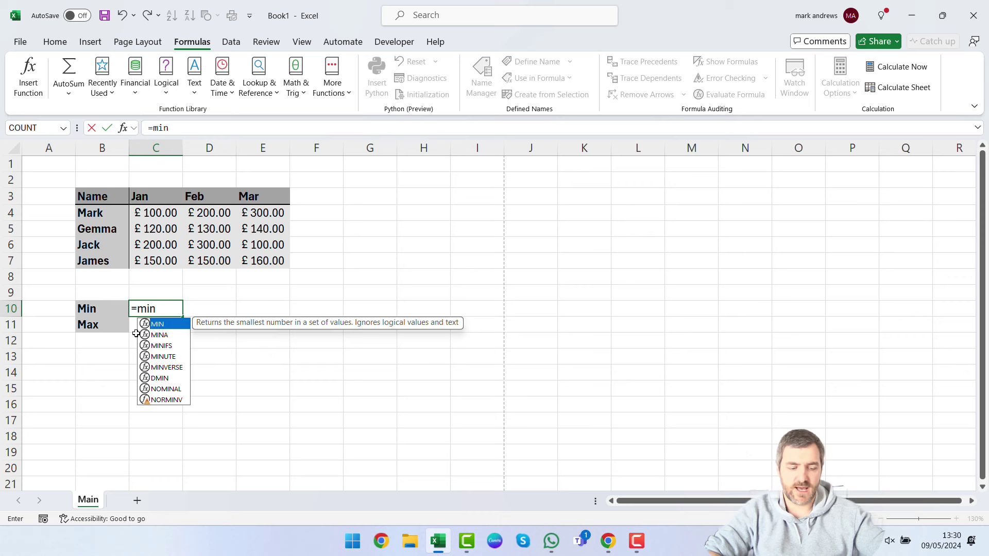
key(BackSpace)
key(BackSpace)
key(BackSpace)
key(BackSpace)
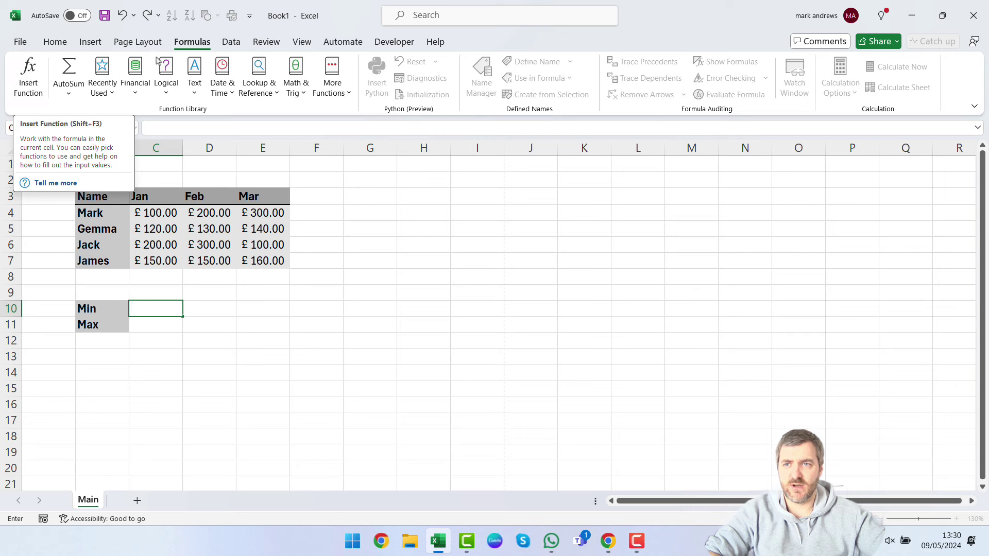
Step: Search all functions for "minimum" and insert the MIN function in C10
click(24, 75)
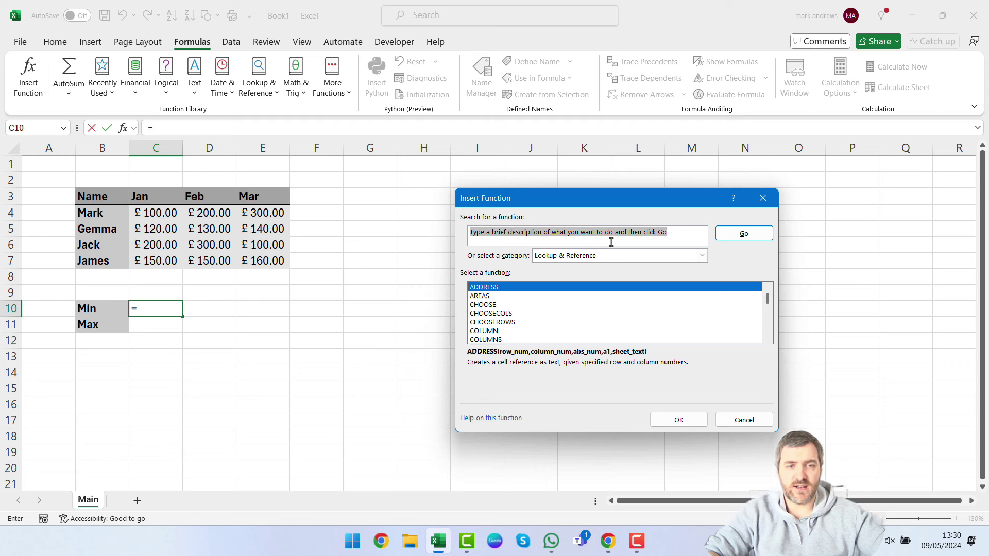
click(702, 256)
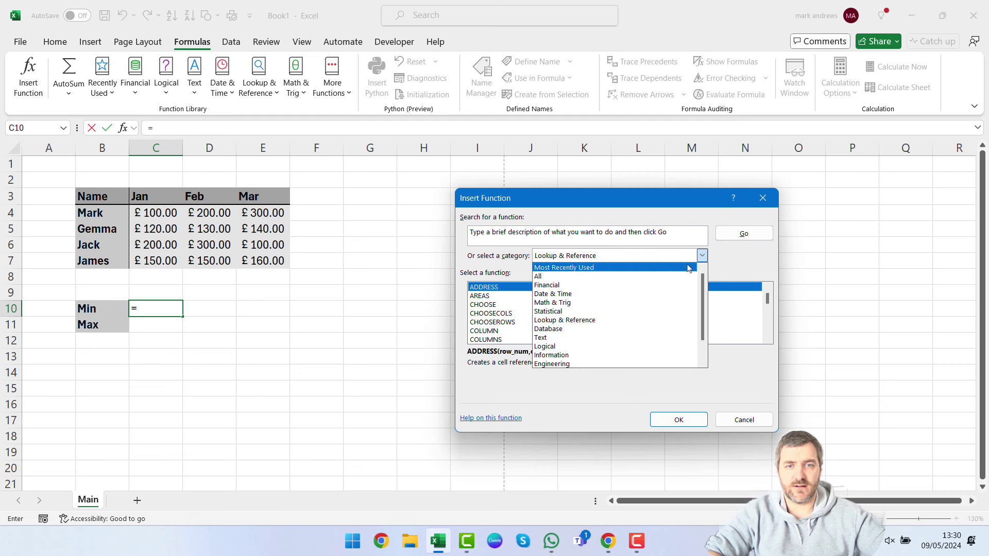
click(650, 277)
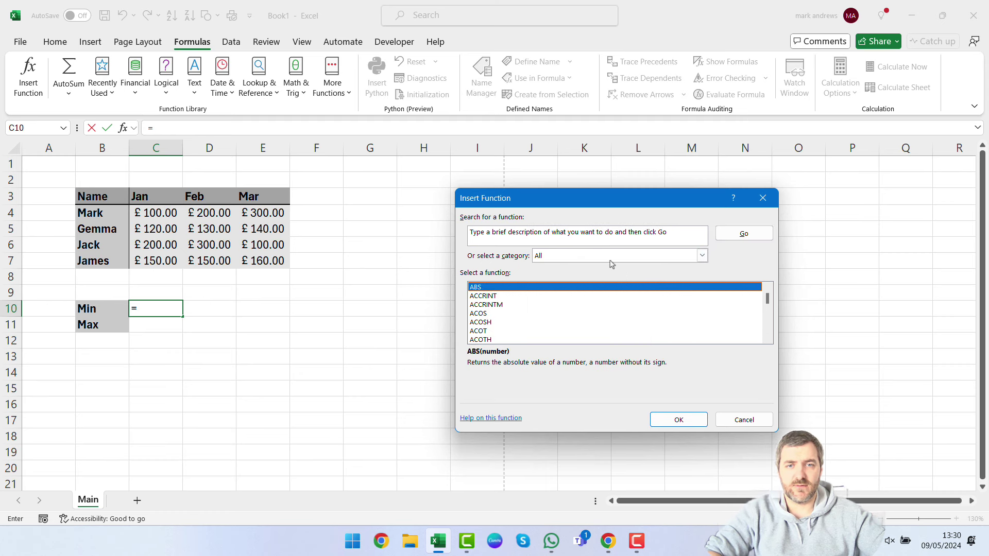
click(565, 235)
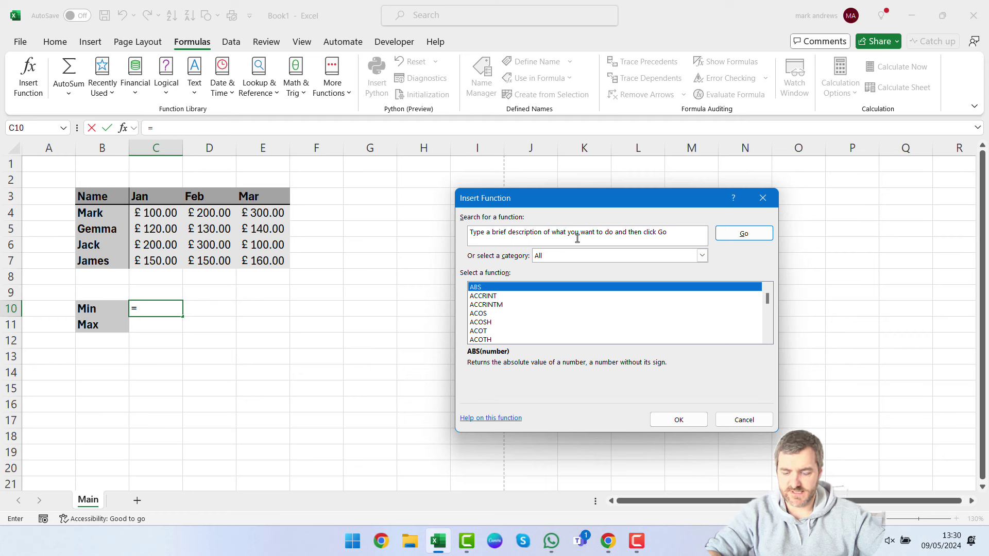
key(ctrl+a)
text(minimum)
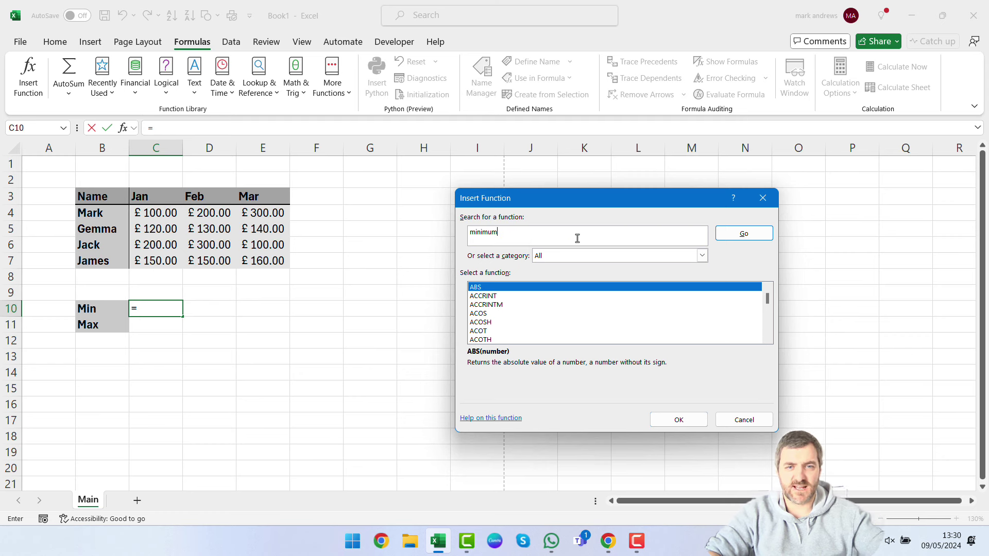
click(724, 236)
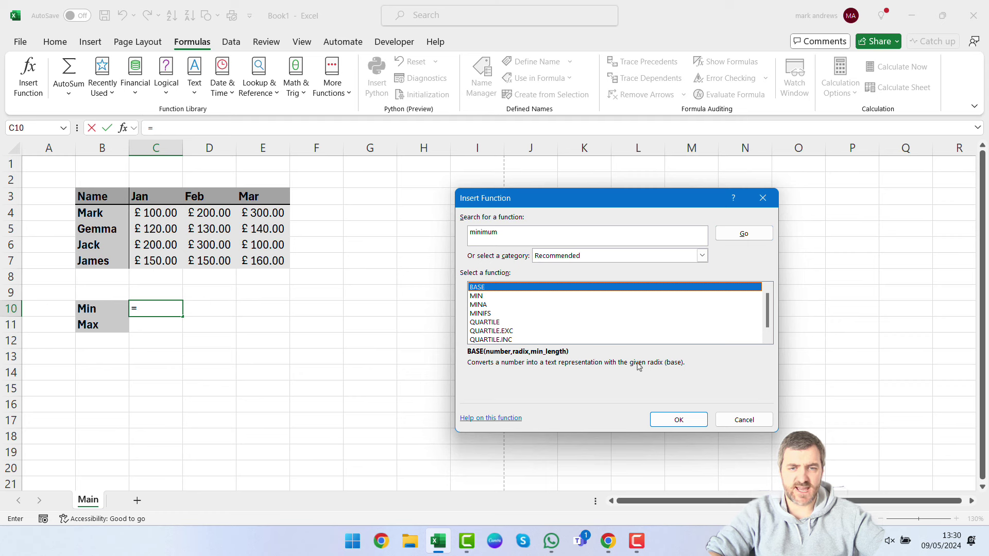
click(479, 296)
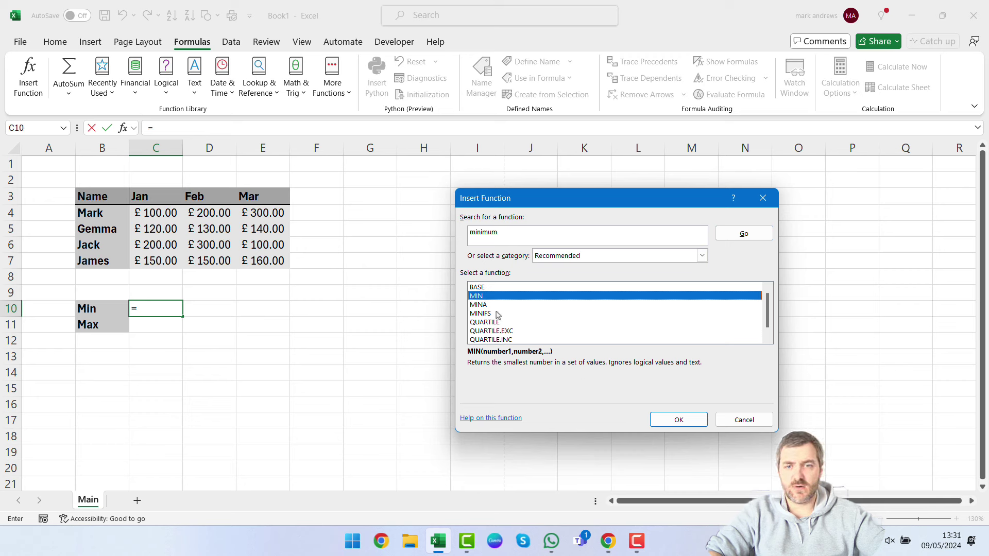
click(683, 420)
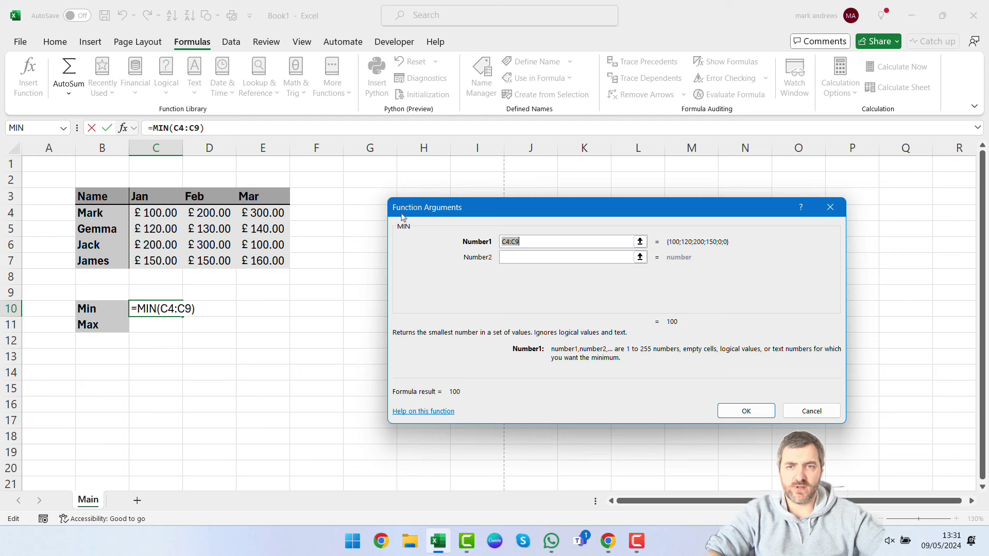
click(514, 257)
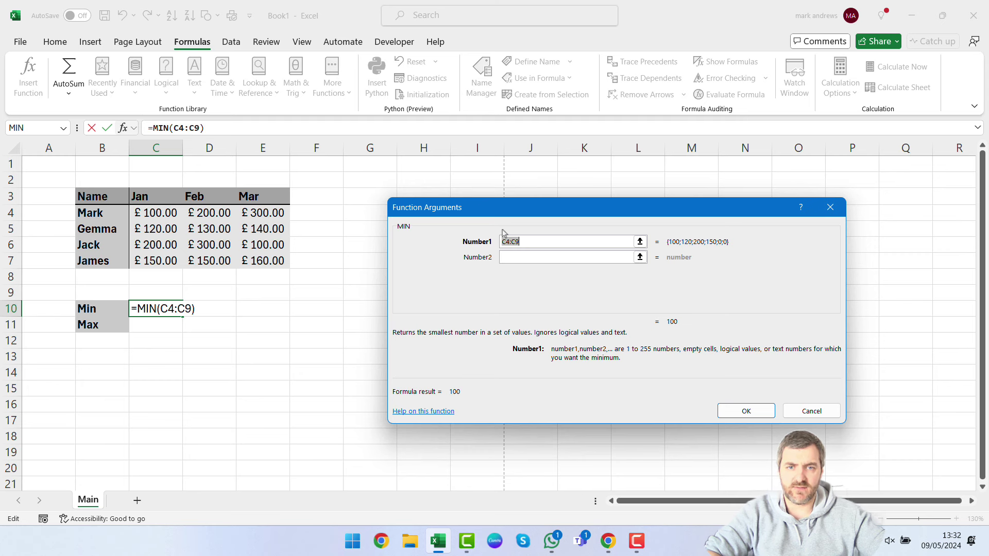
click(160, 208)
drag(159, 208, 148, 294)
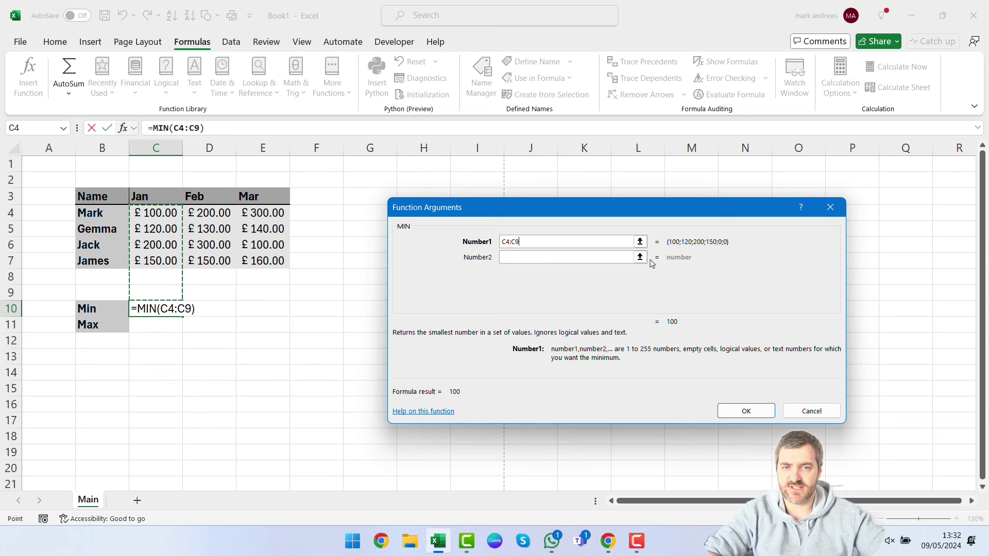
Step: Replace the MIN function's Number1 argument with the January values C4:C7 and complete the formula in C10
click(644, 242)
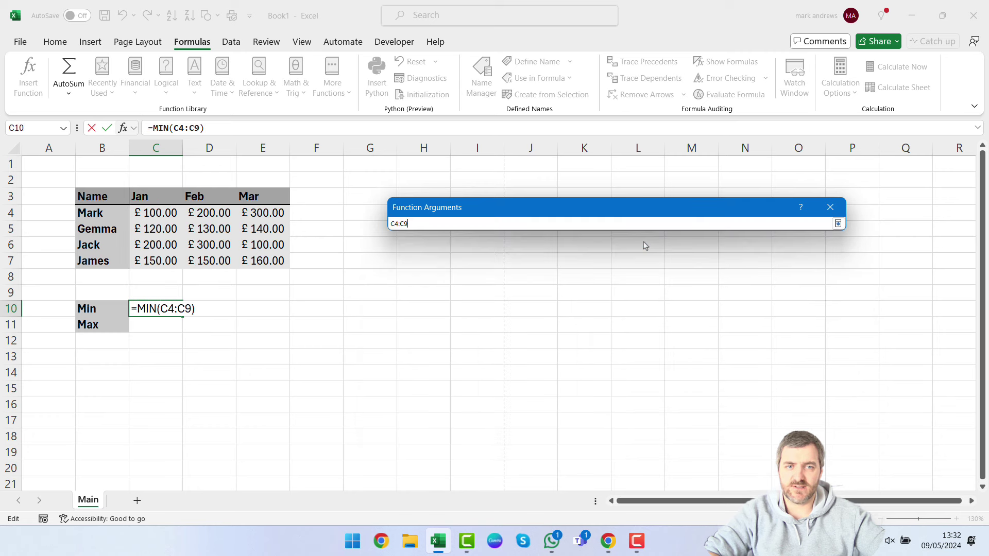
drag(166, 213, 163, 259)
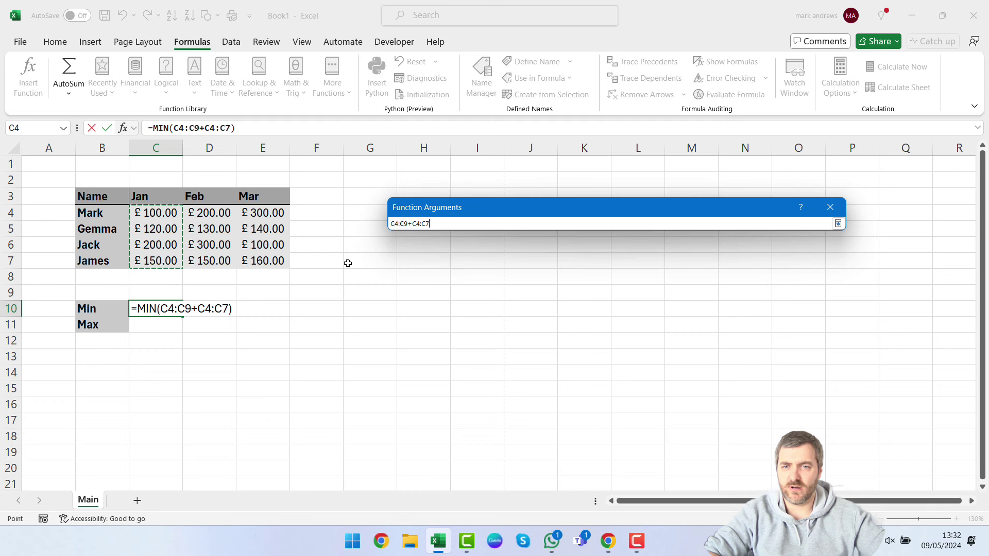
drag(433, 223, 389, 225)
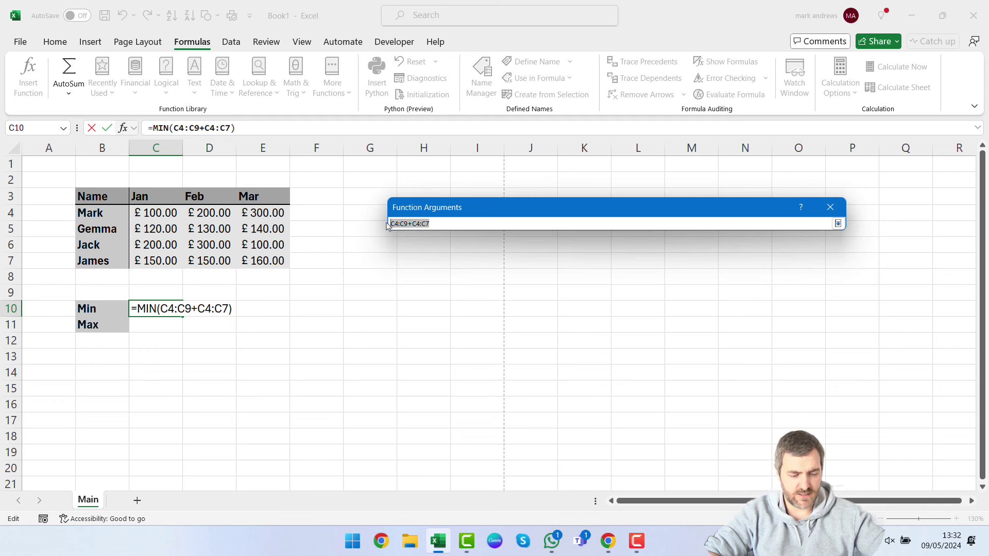
key(BackSpace)
click(160, 218)
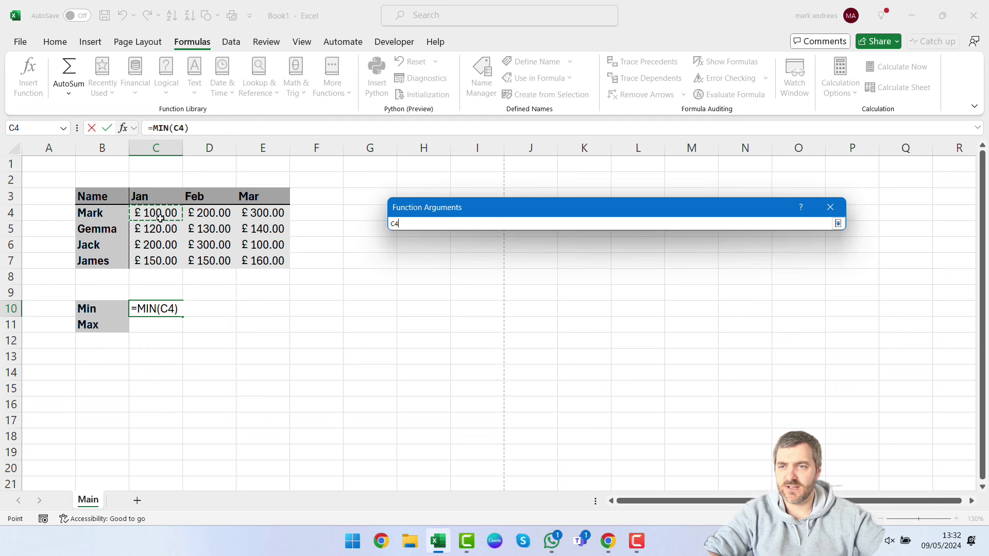
drag(160, 218, 161, 261)
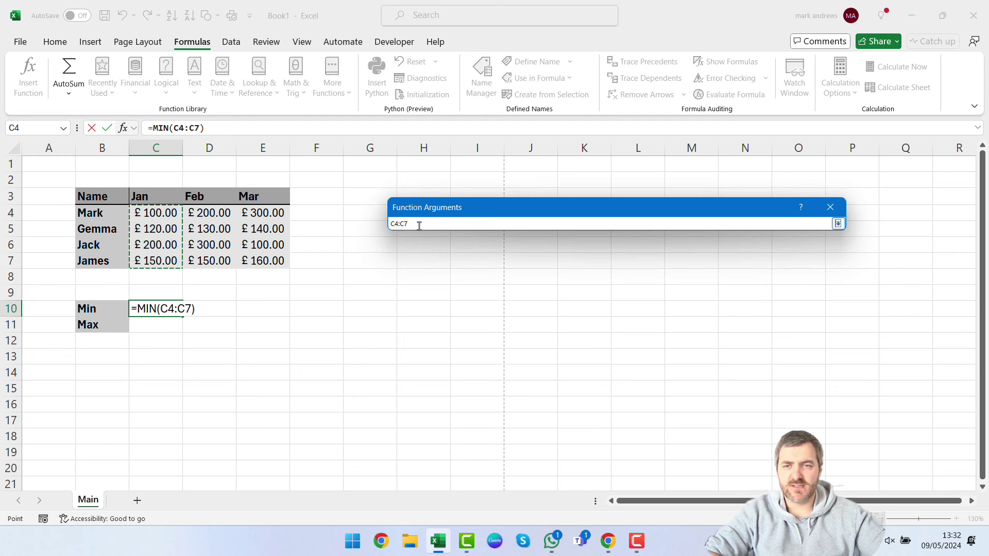
click(838, 224)
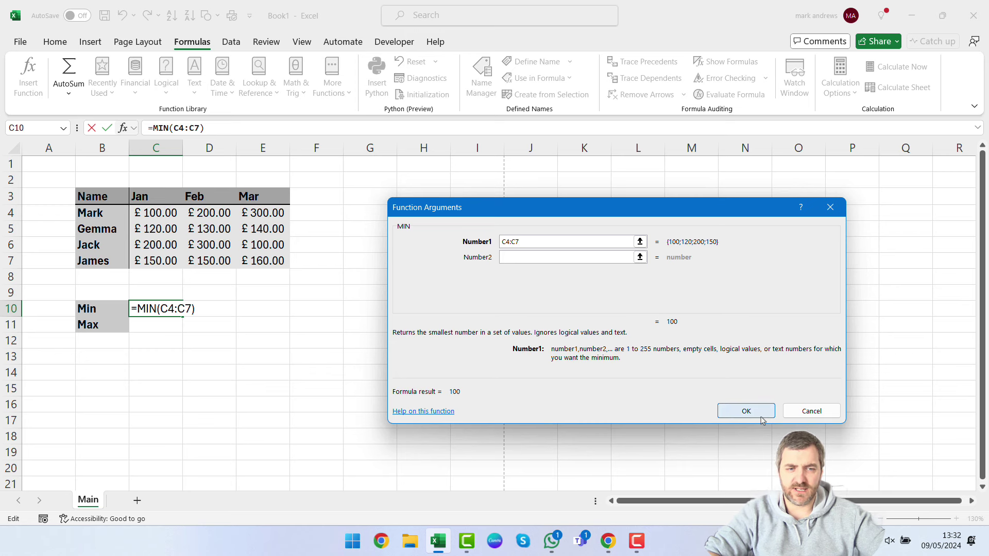
click(746, 411)
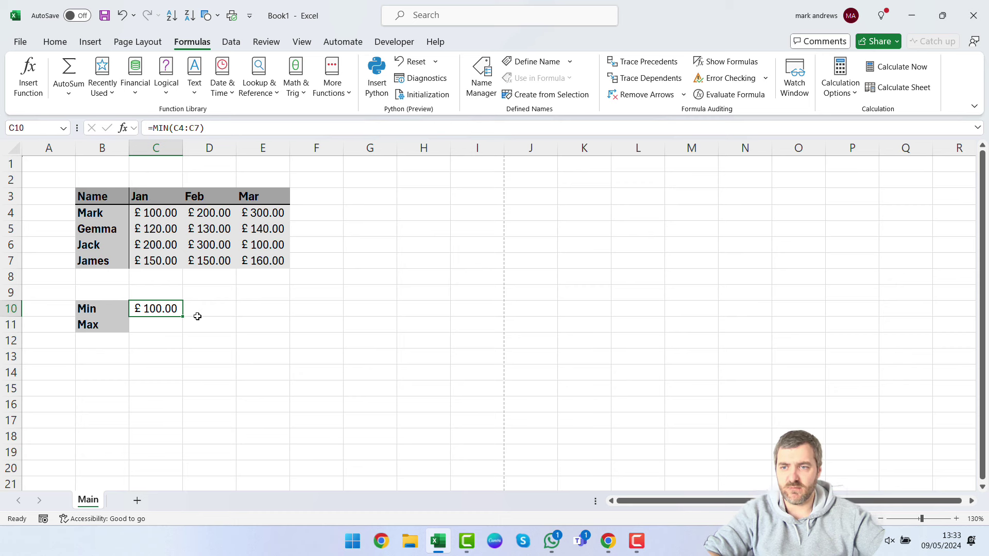
Step: Fill the MIN formula from C10 across to E10 for February and March
click(194, 310)
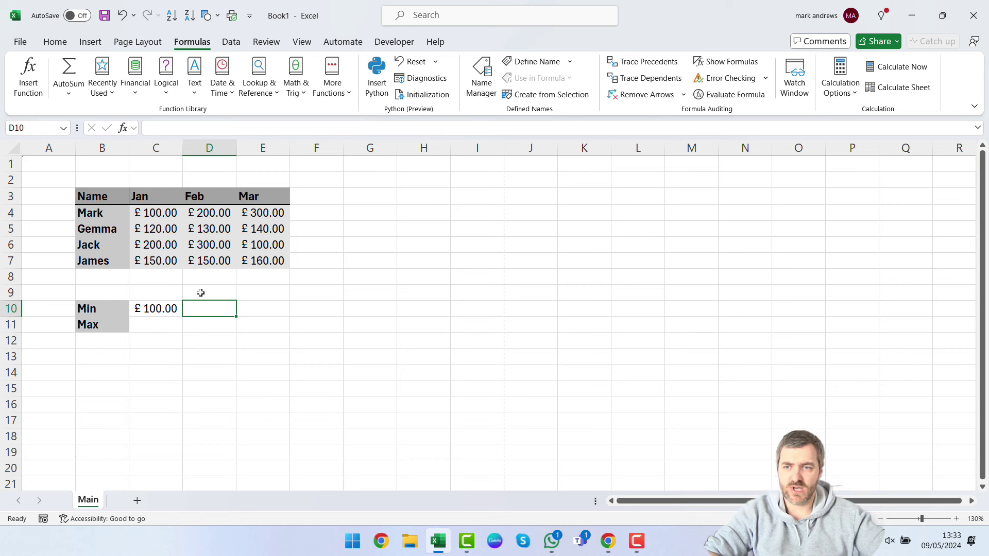
click(159, 309)
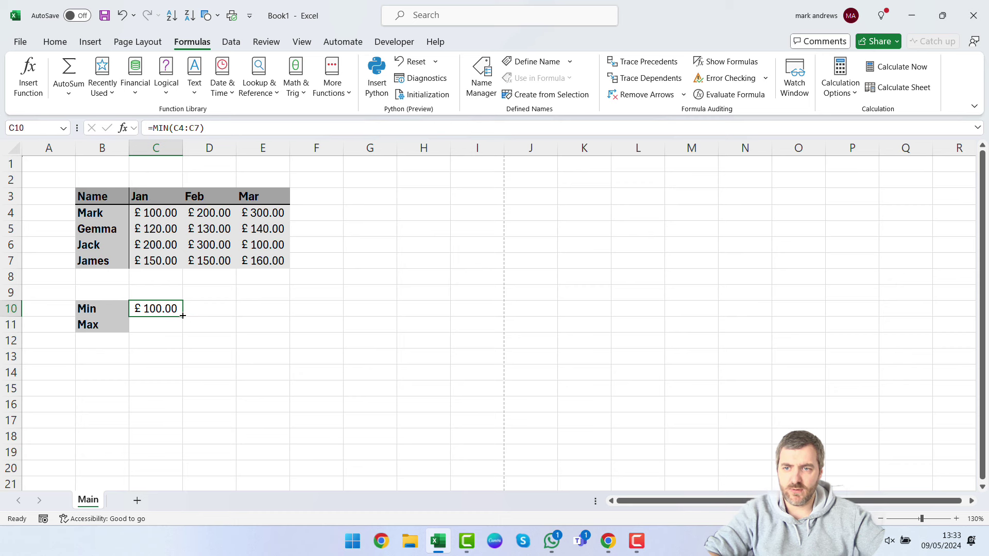
drag(182, 316, 275, 314)
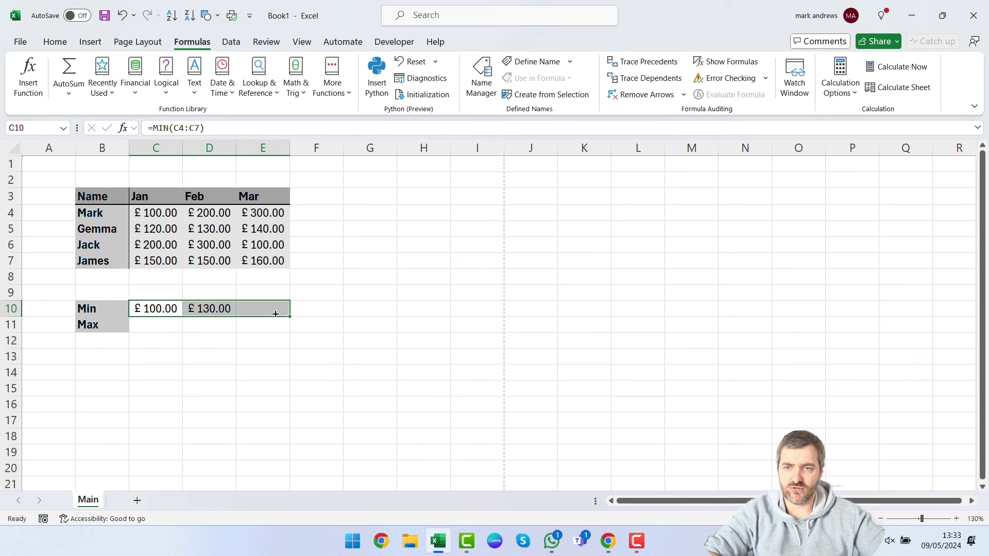
Step: Examine the MIN formulas in C10, D10 and E10 and compare their ranges with the monthly values above
click(171, 314)
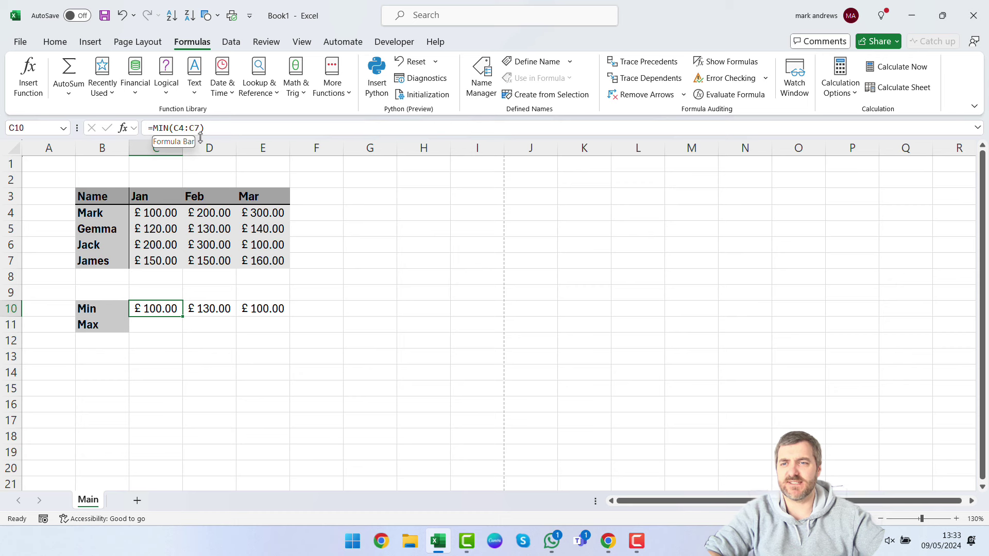
click(210, 309)
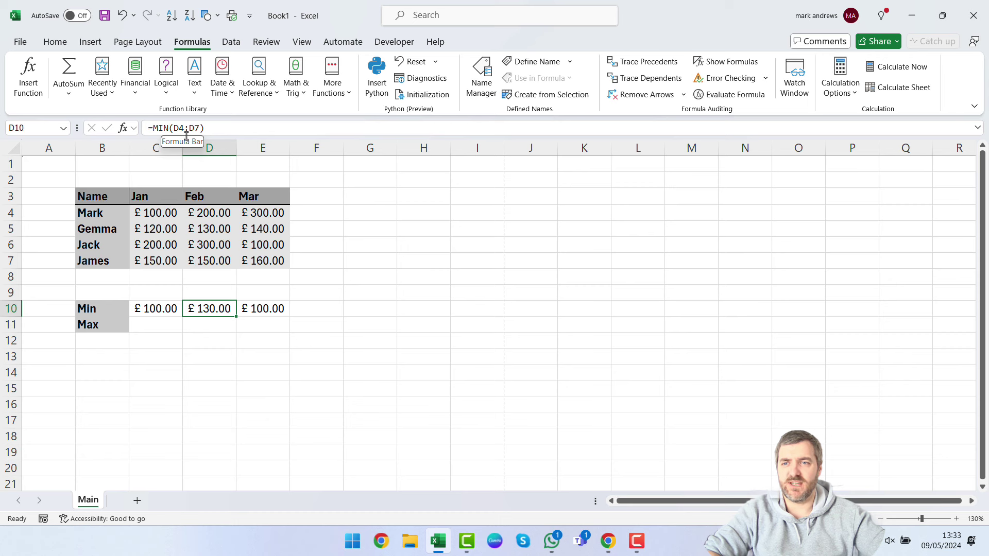
click(220, 213)
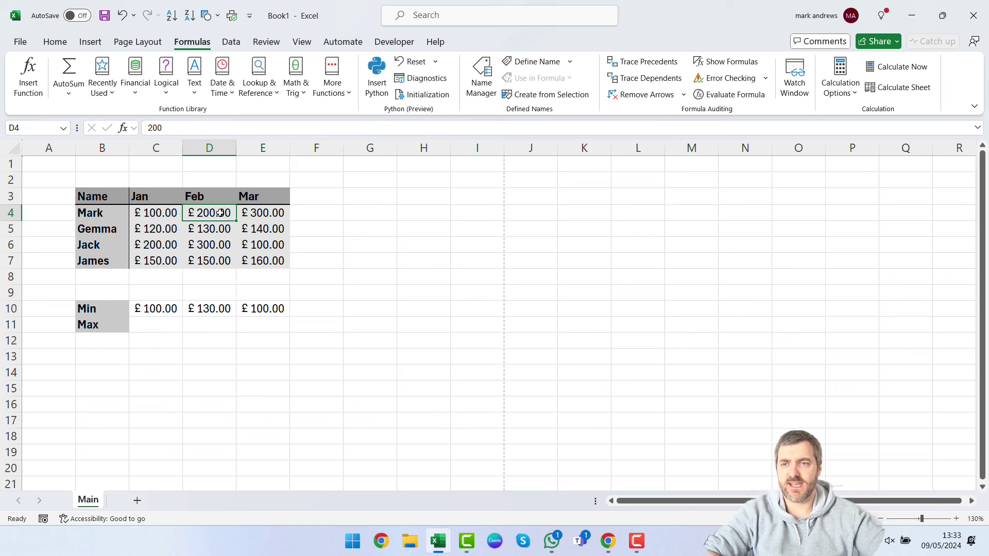
click(213, 263)
click(263, 310)
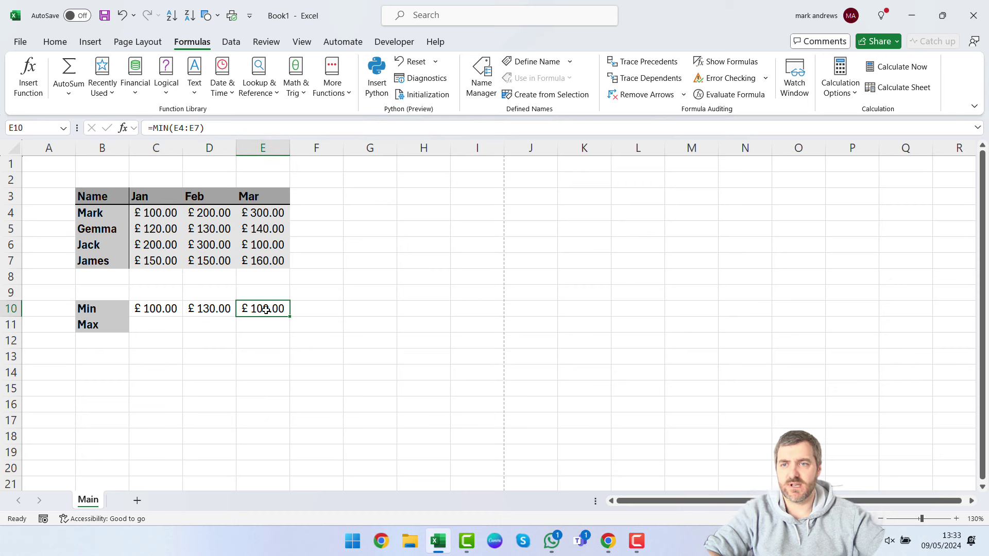
click(221, 312)
click(154, 313)
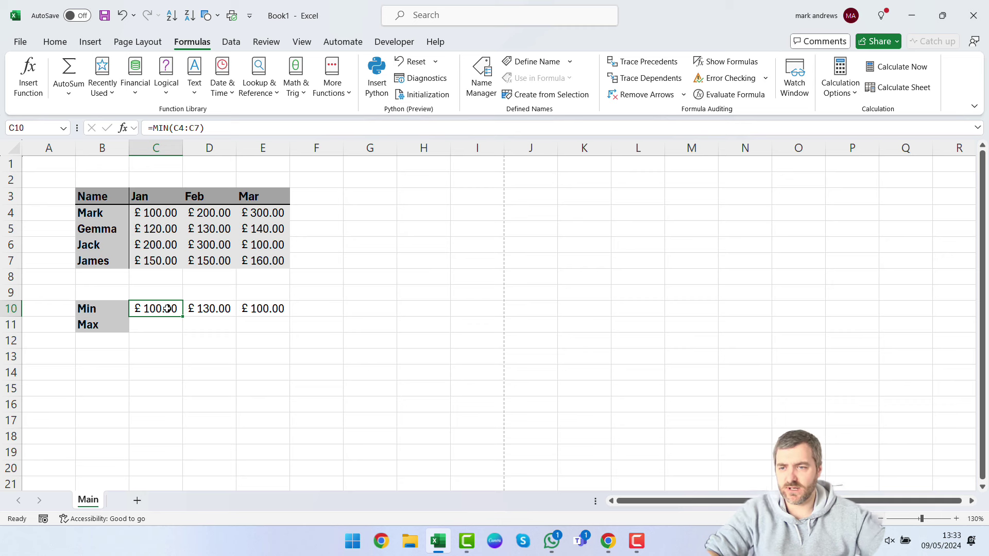
click(390, 208)
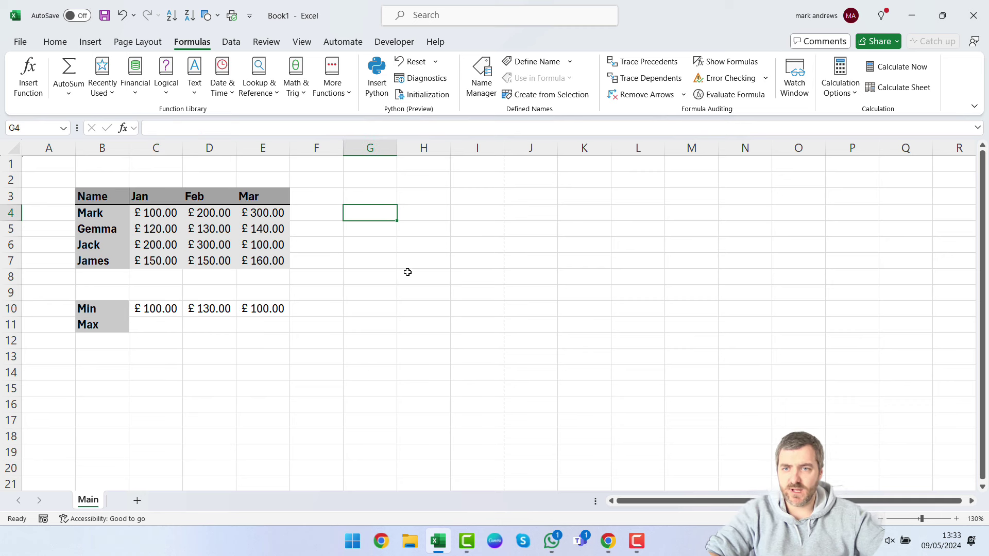
click(317, 212)
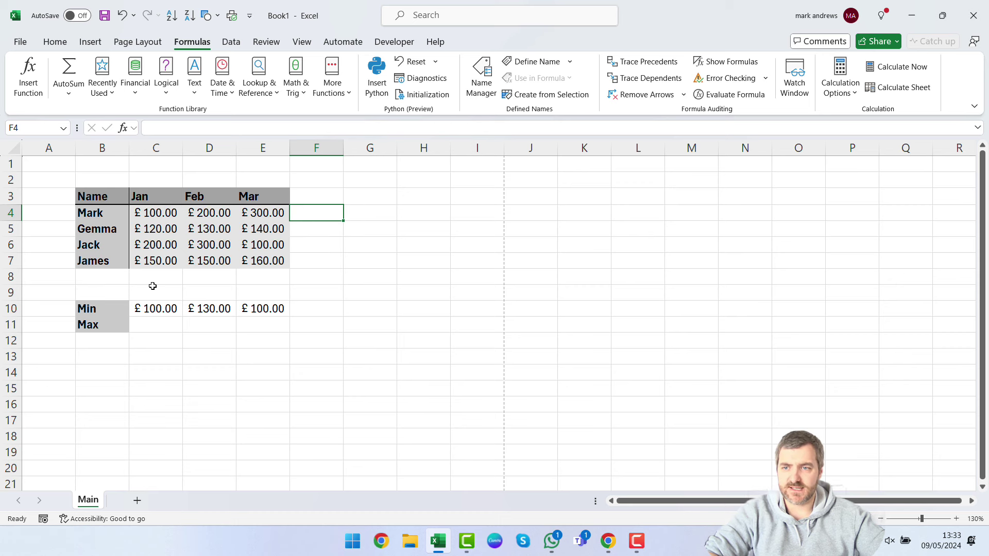
Step: Enter the label Total in B8, directly below the names
click(102, 281)
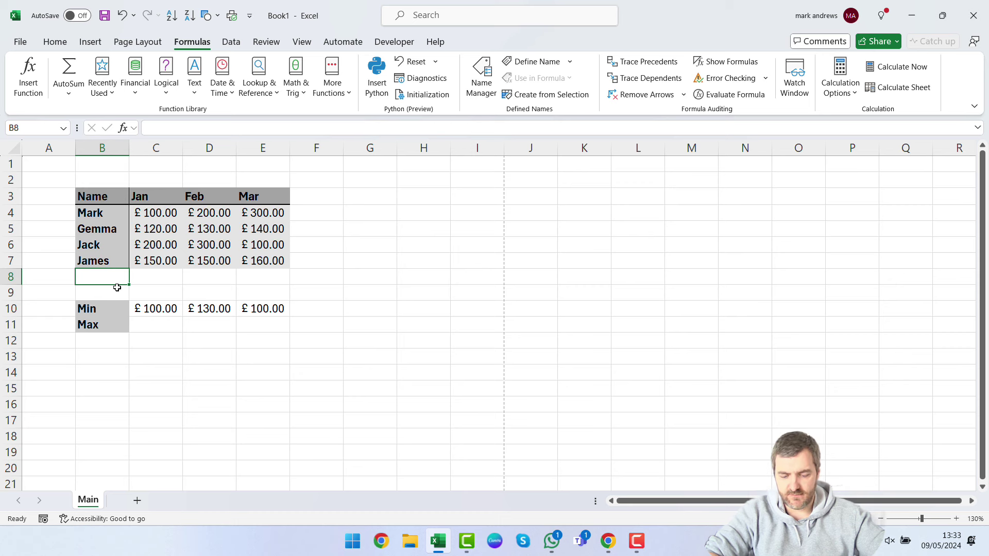
text(Total)
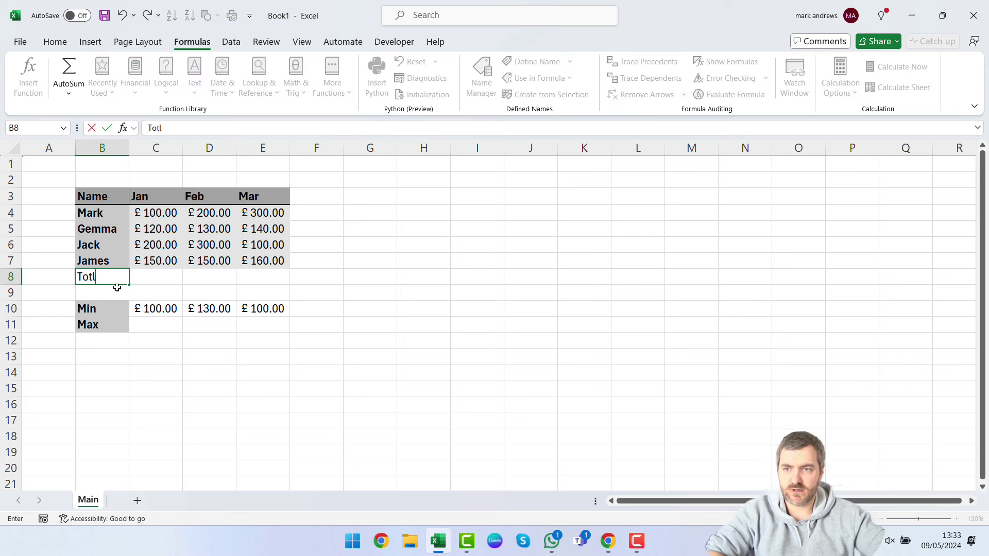
key(BackSpace)
text(al)
key(Tab)
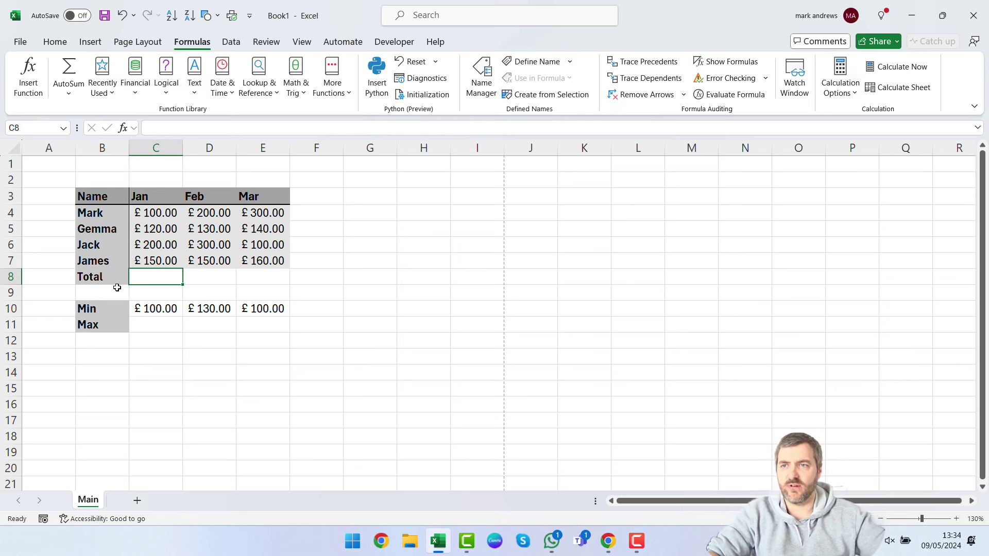
Step: Start a SUM function in C8, finding it in the function list with the search term "add"
click(28, 77)
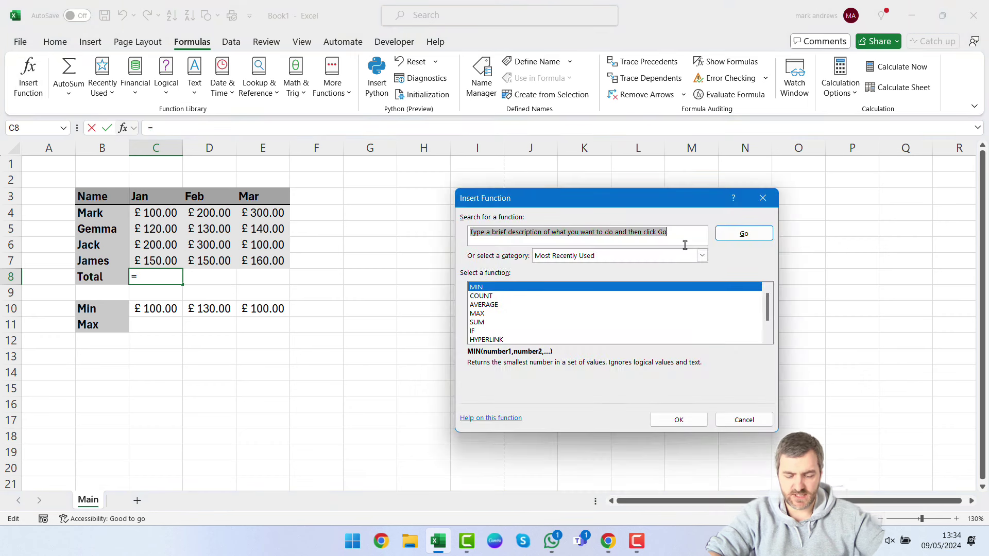
text(add)
key(Return)
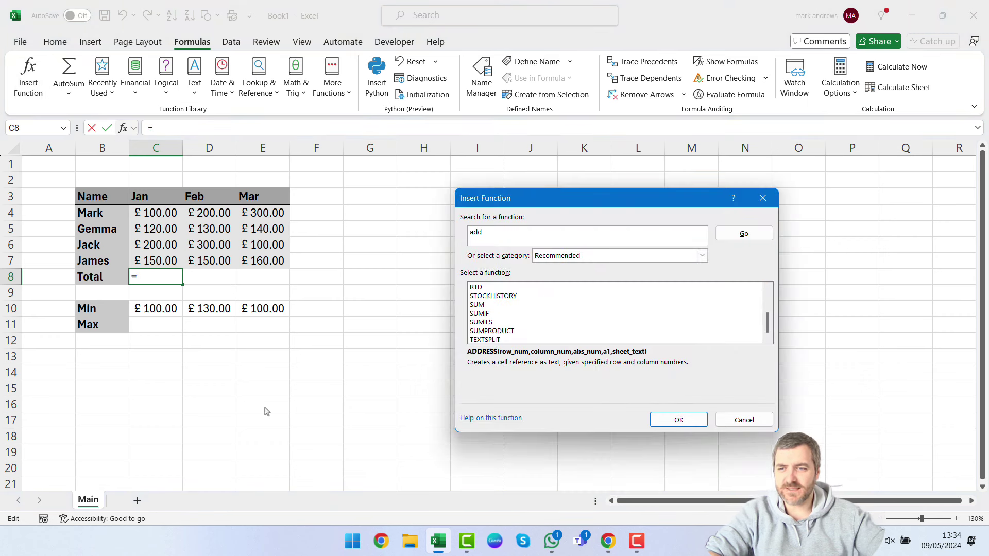
click(477, 306)
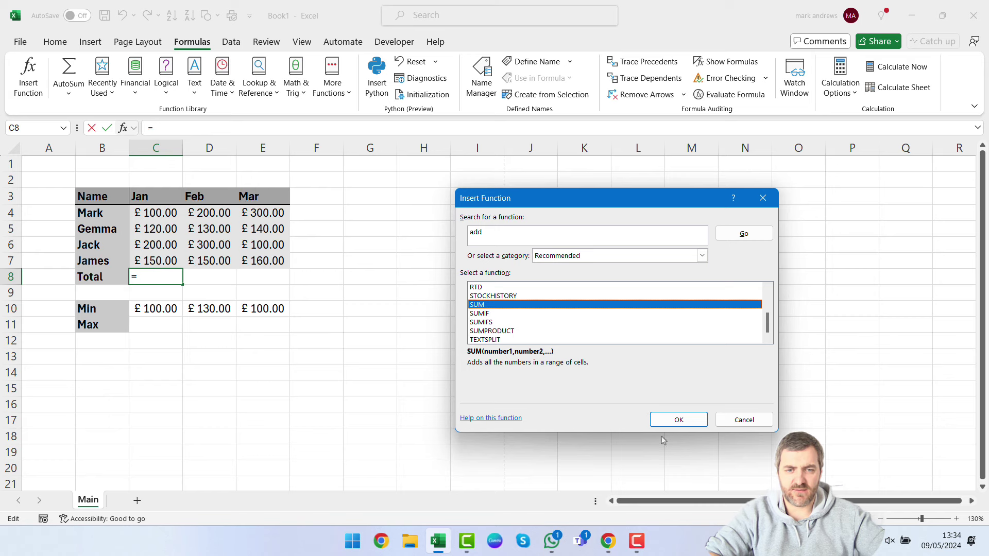
click(677, 419)
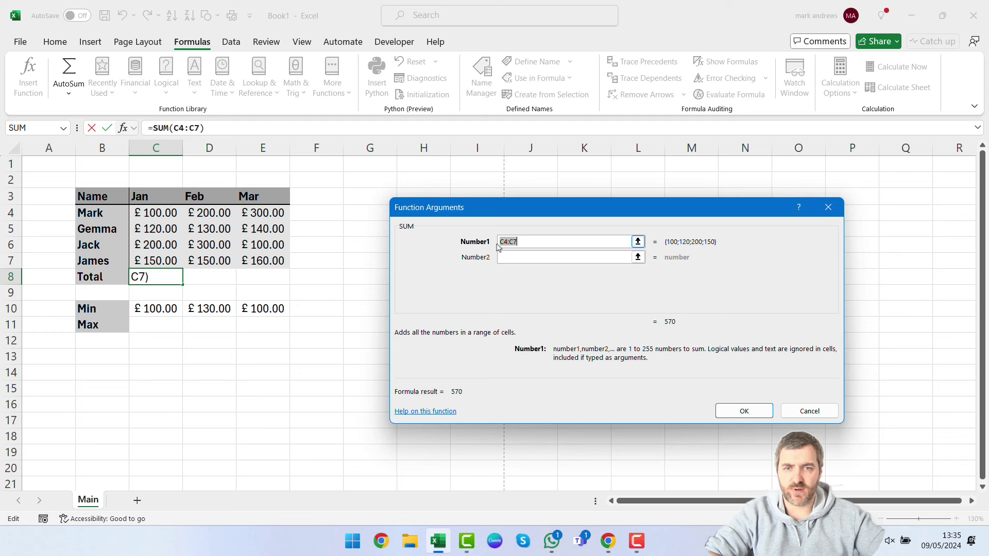
Step: Select the January values C4:C7 as the SUM function's Number1 argument and complete the formula in C8
click(638, 242)
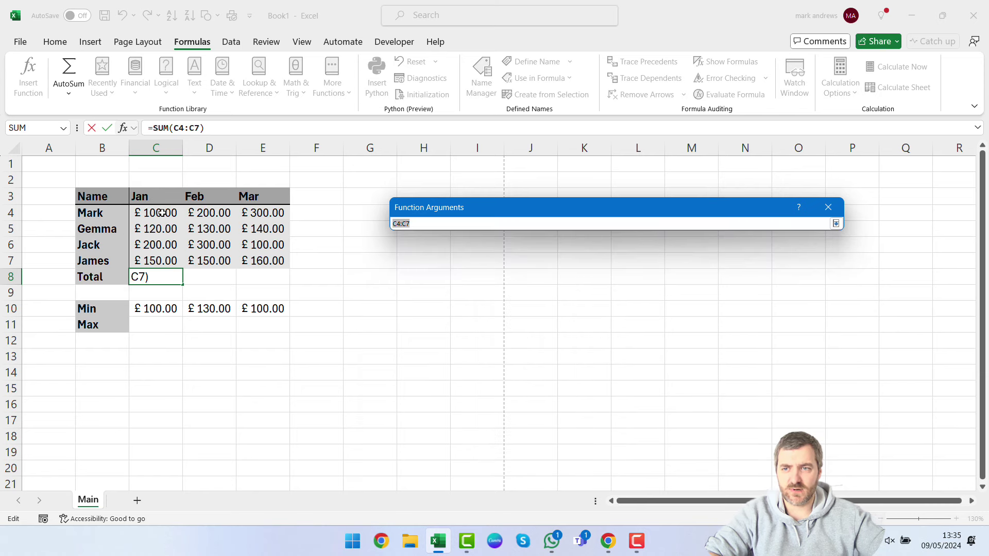
drag(161, 213, 178, 260)
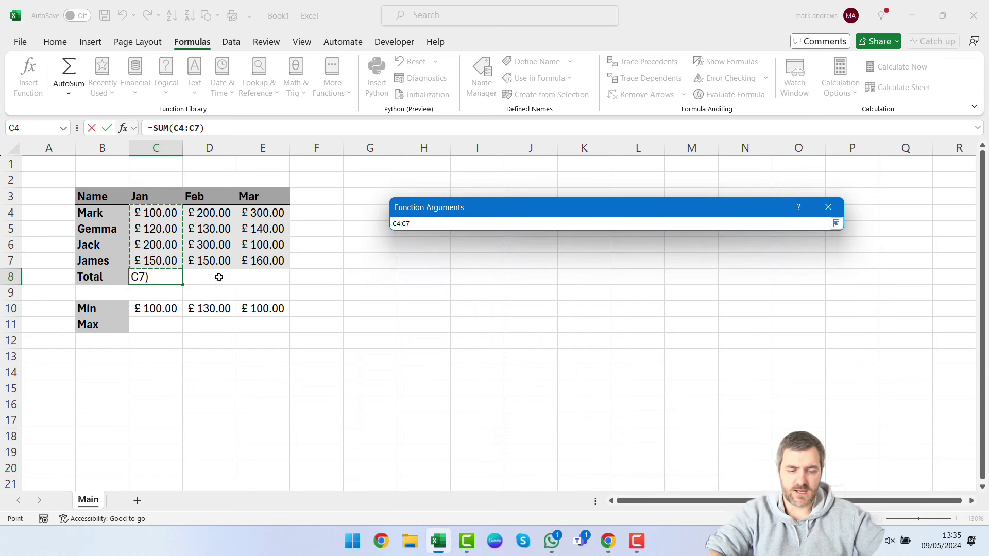
key(Return)
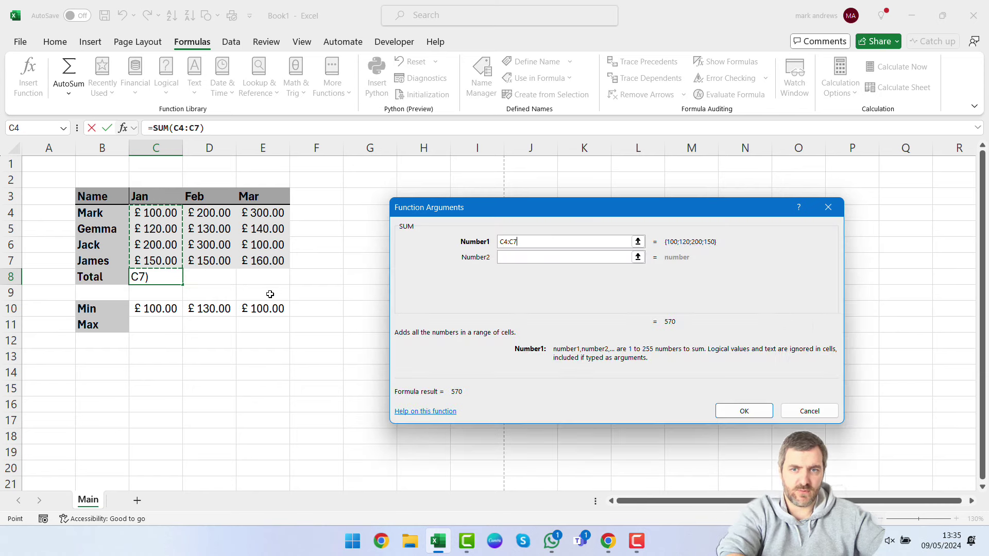
click(744, 410)
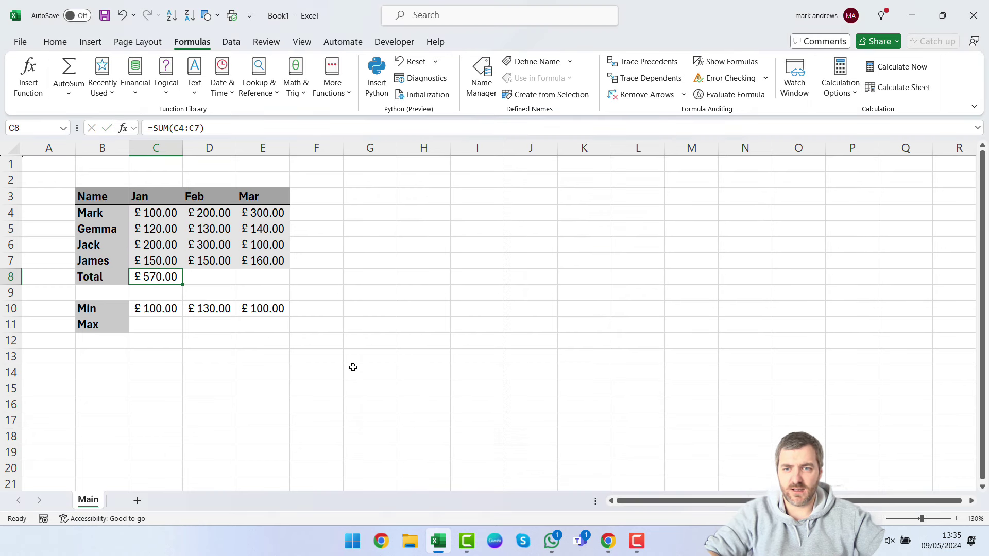
Step: Fill the SUM formula from C8 across to E8 and check the cell ranges used in the monthly totals
double_click(167, 273)
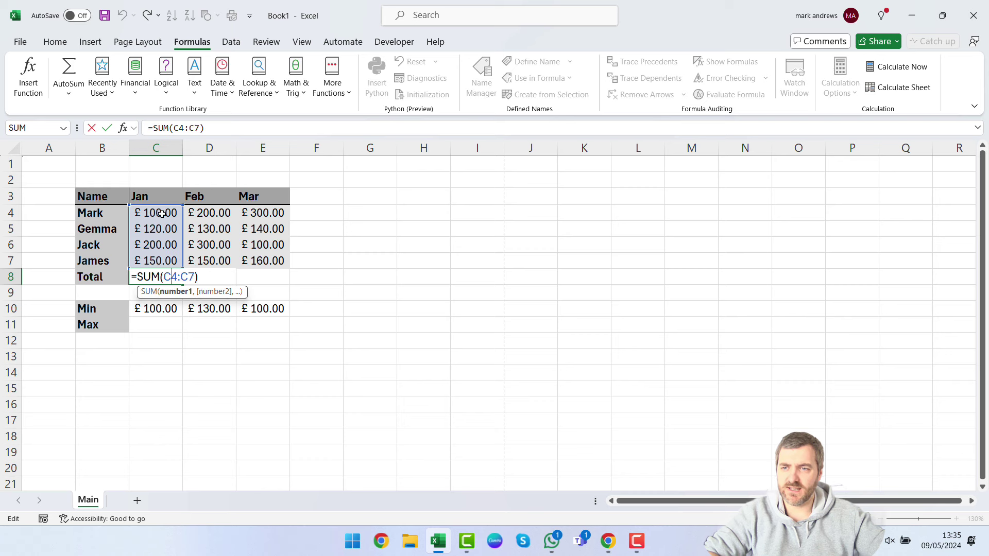
key(ctrl+Return)
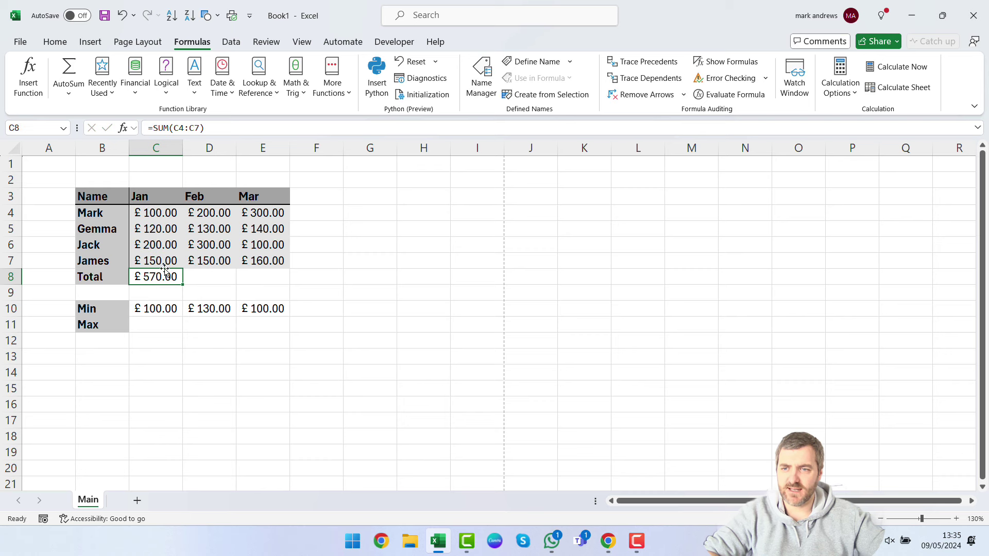
drag(186, 284, 288, 282)
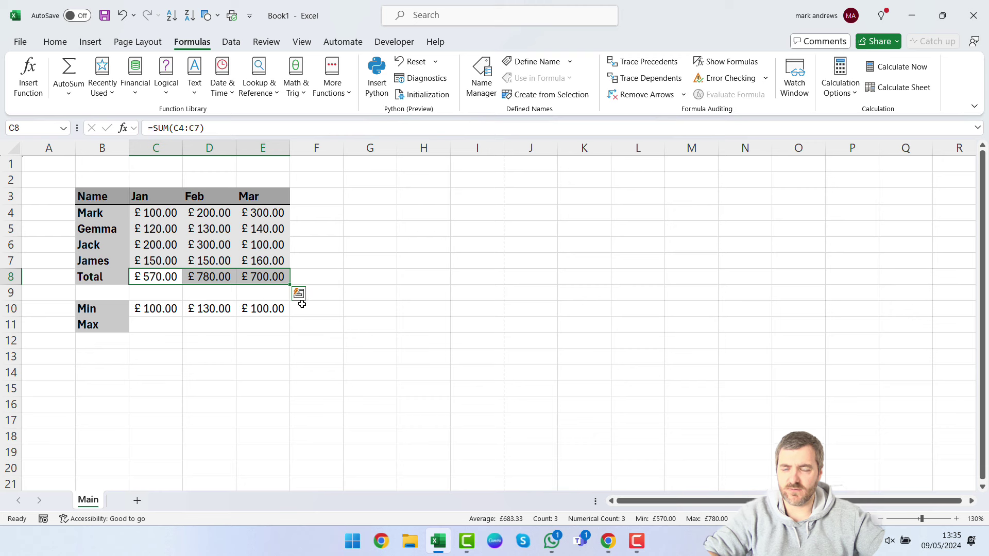
double_click(223, 276)
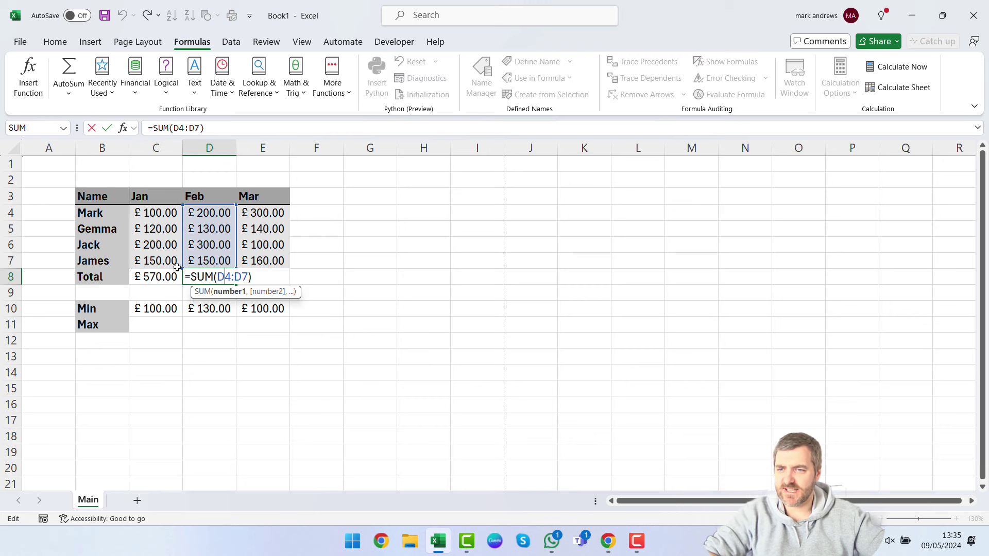
key(Escape)
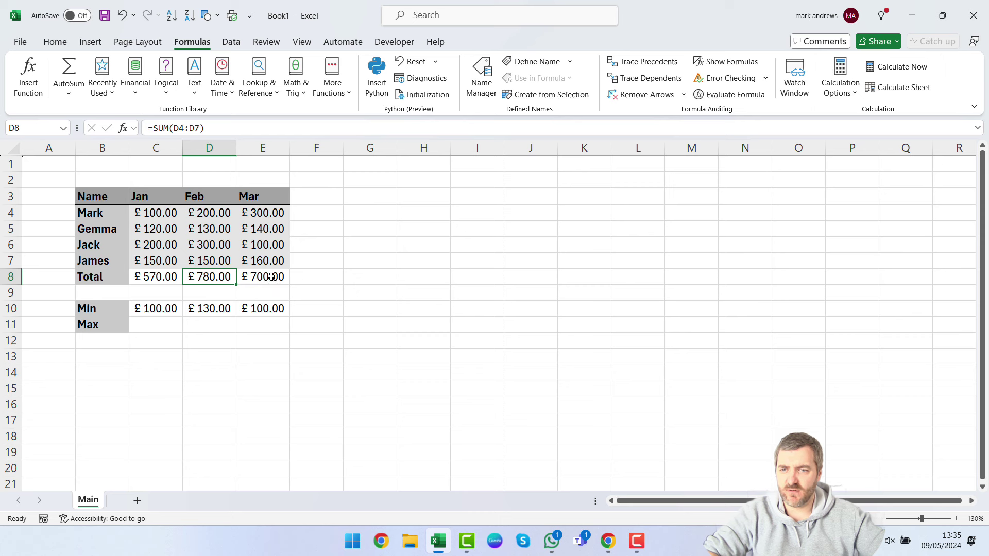
double_click(272, 277)
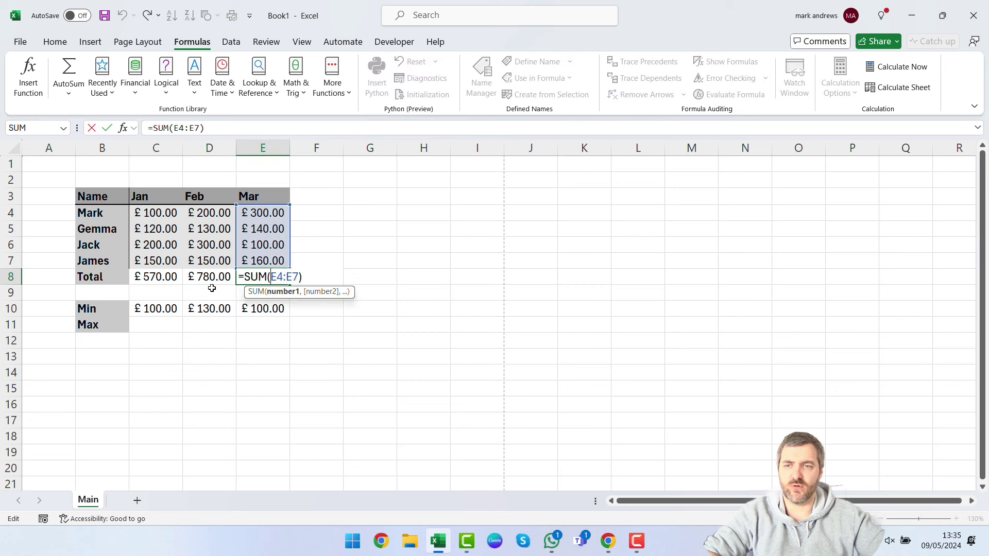
key(Escape)
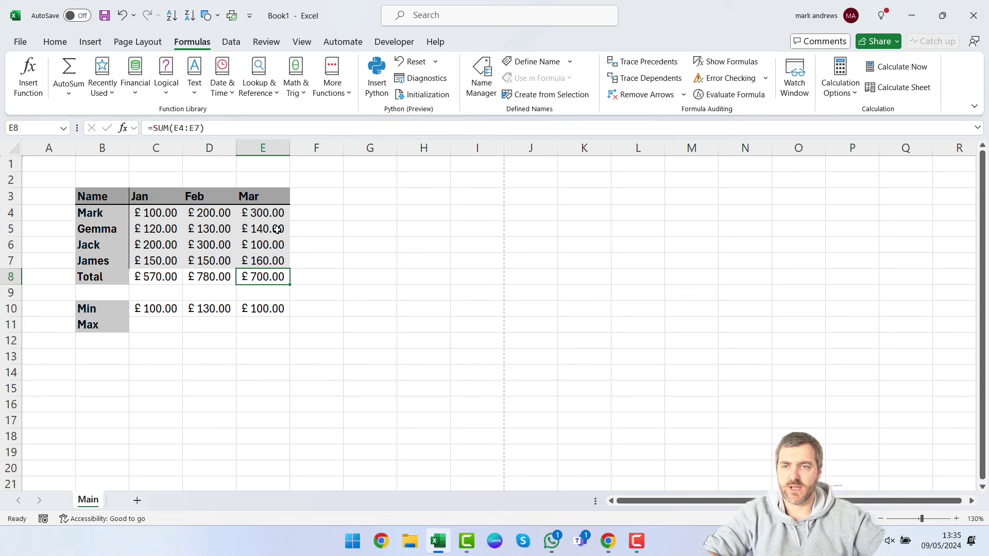
Step: Enter a SUM formula in F8 that adds the three monthly totals C8:E8
click(337, 276)
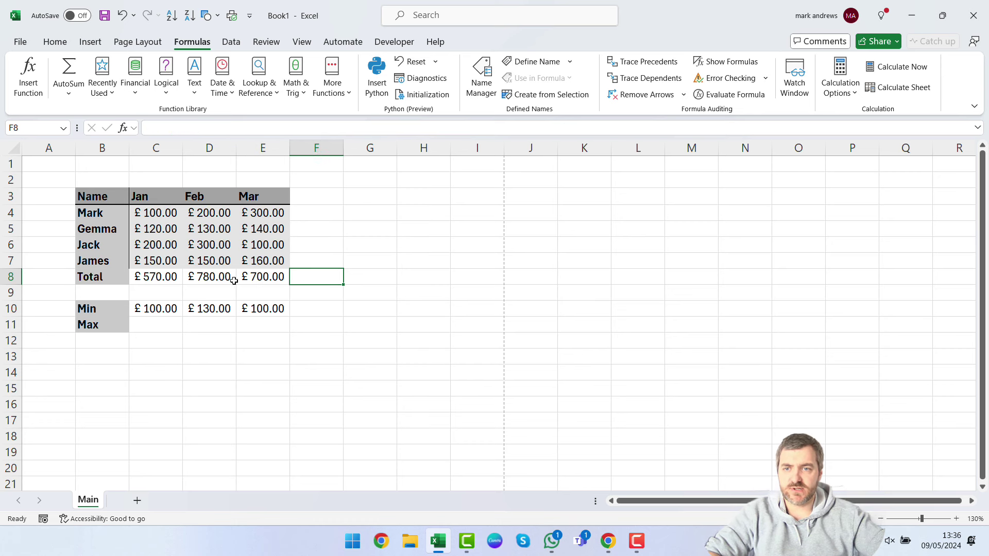
click(281, 275)
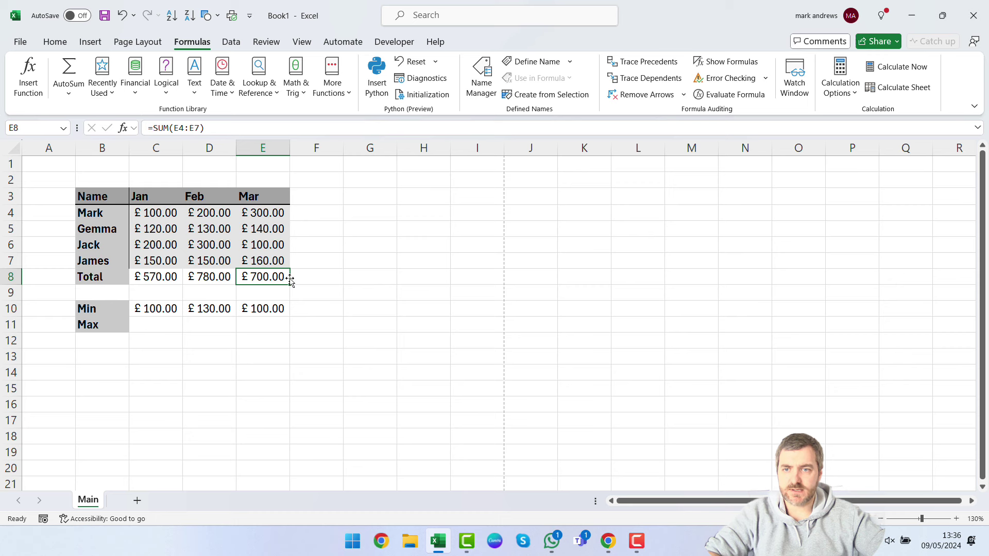
click(315, 278)
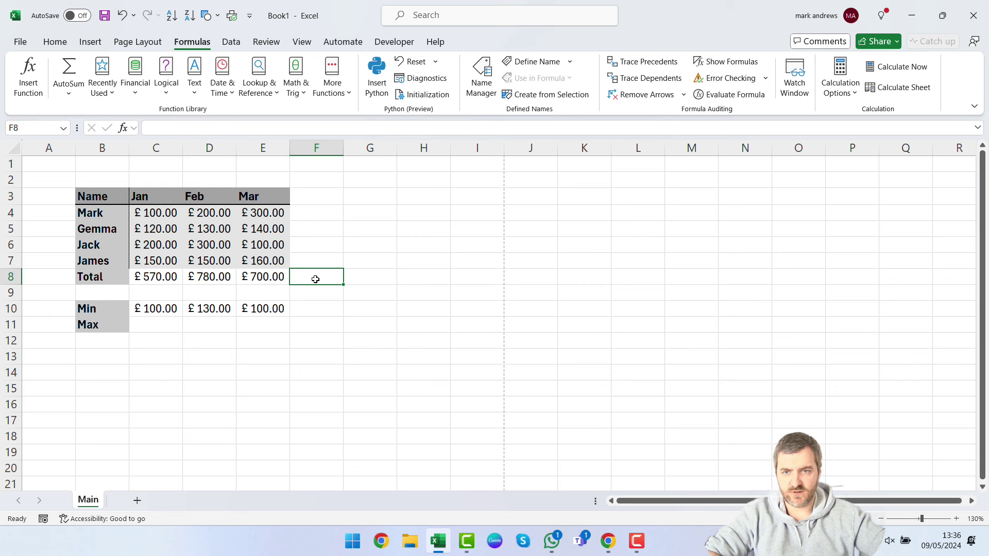
text(=sum)
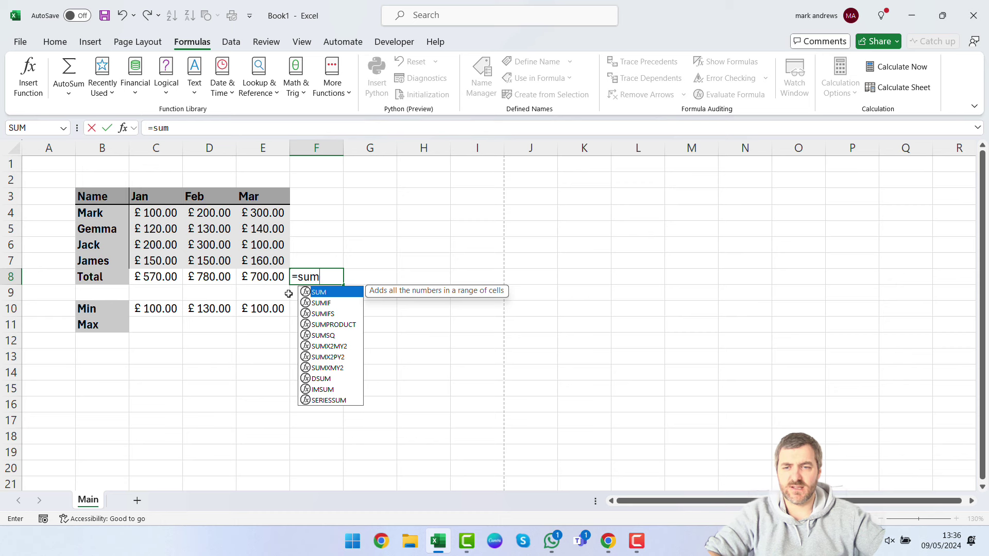
key(Tab)
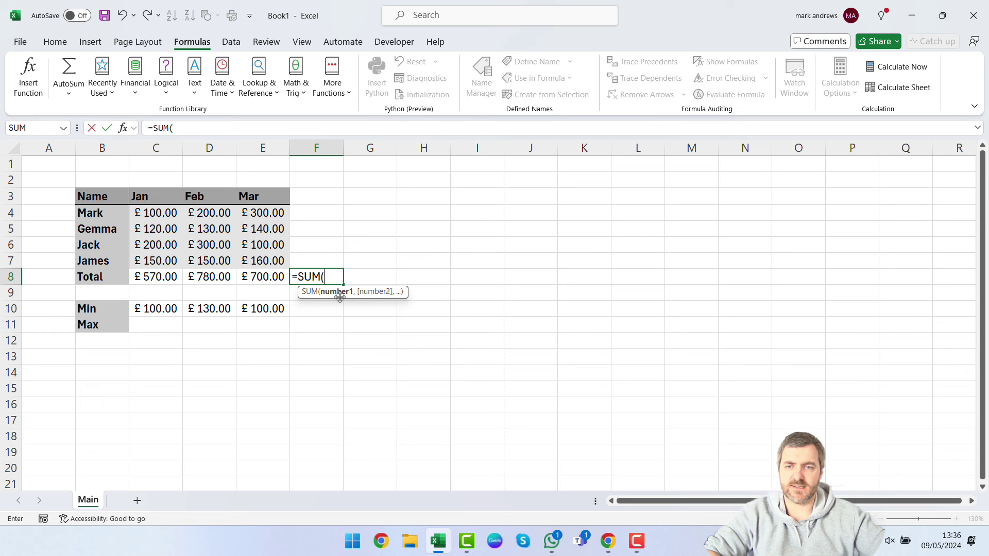
drag(164, 276, 277, 287)
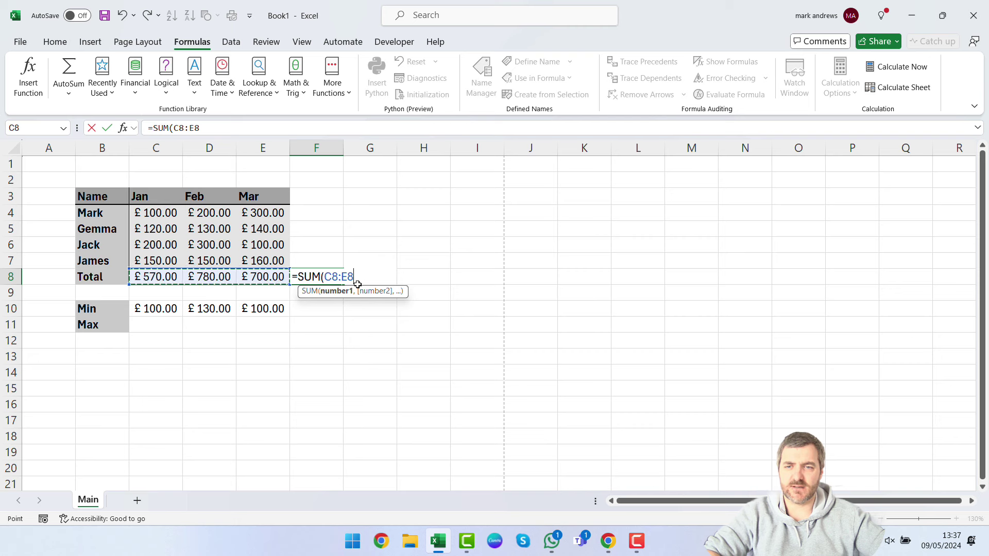
key(Return)
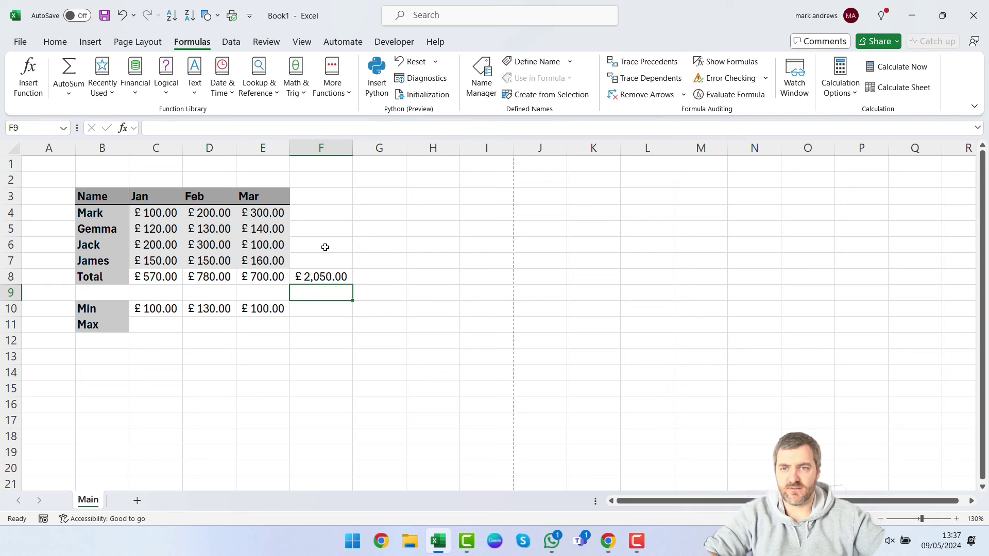
Step: Fill the SUM formula from F8 upward to F4 to total each person's row
click(314, 214)
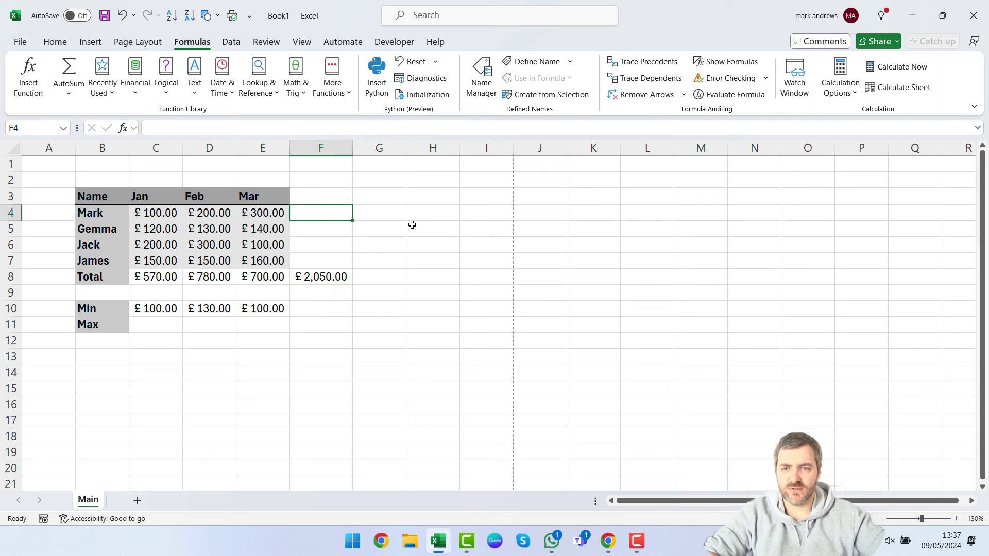
click(330, 278)
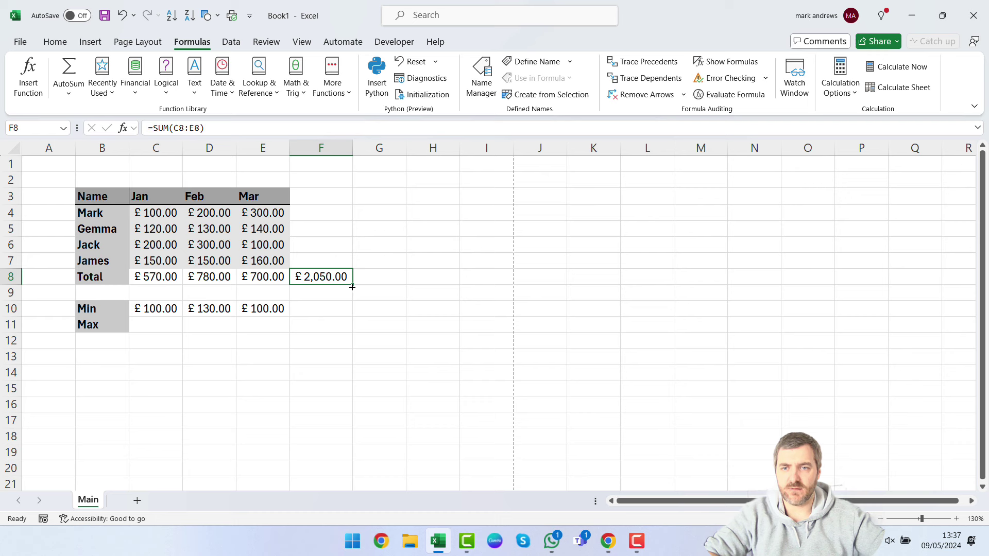
drag(353, 285, 344, 208)
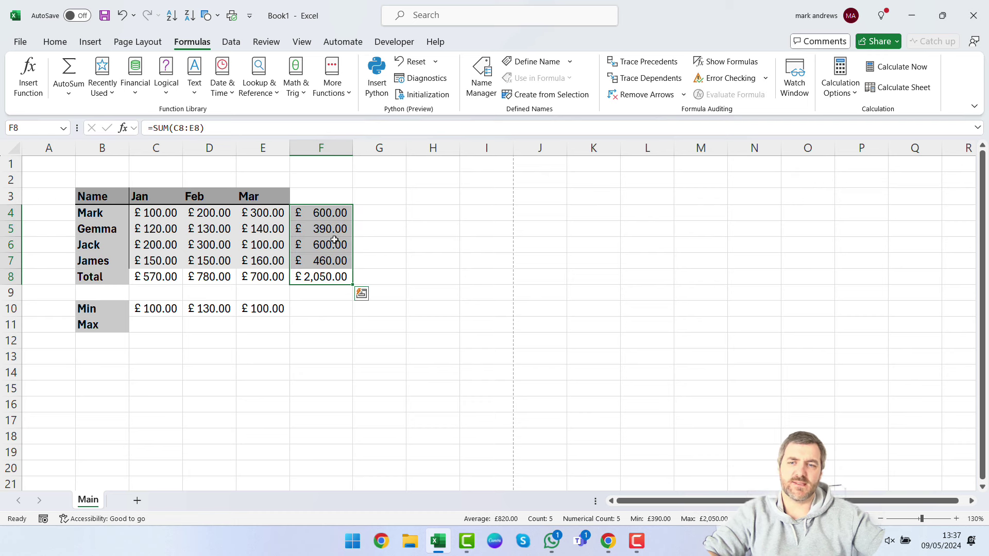
Step: Enter the column headers Total in F3 and Percentage in G3
click(320, 198)
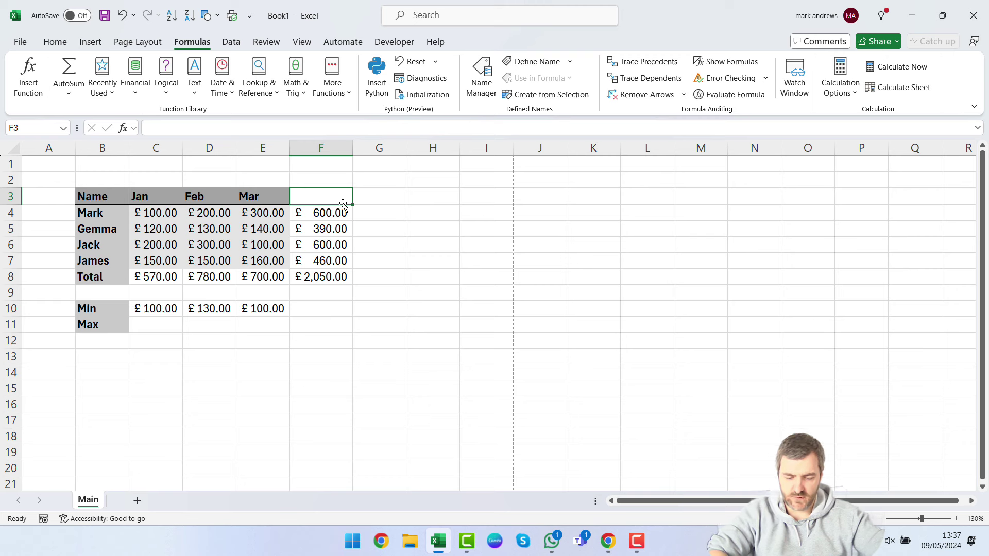
text(Total)
key(Tab)
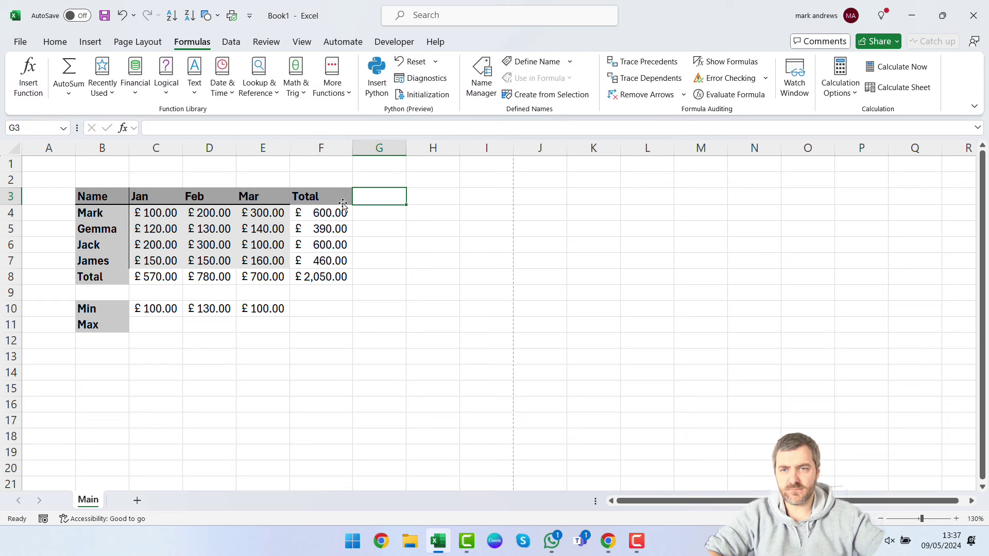
text(Percentage)
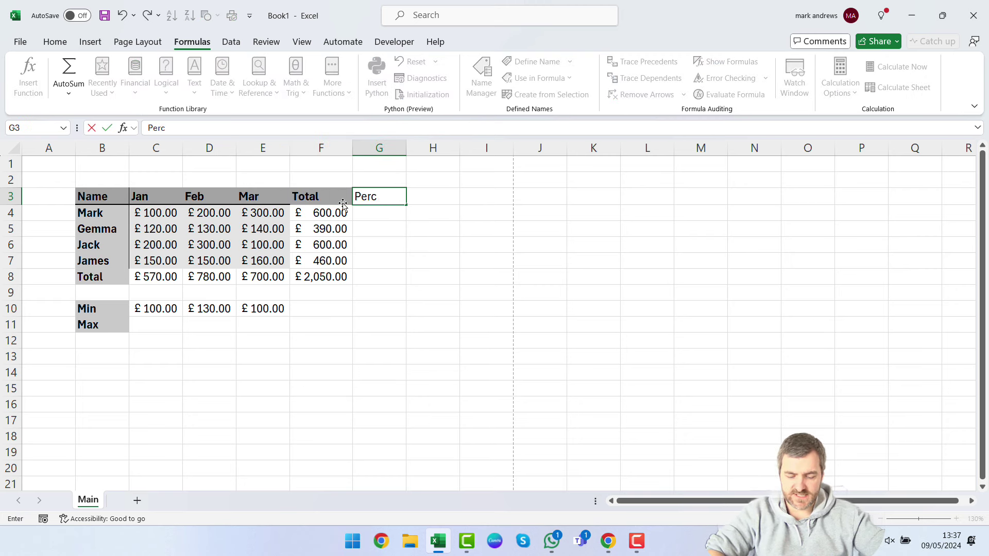
click(433, 293)
Step: Examine the SUM formulas in F8, F4 and F7 and compare their ranges with the rows beside them
click(330, 275)
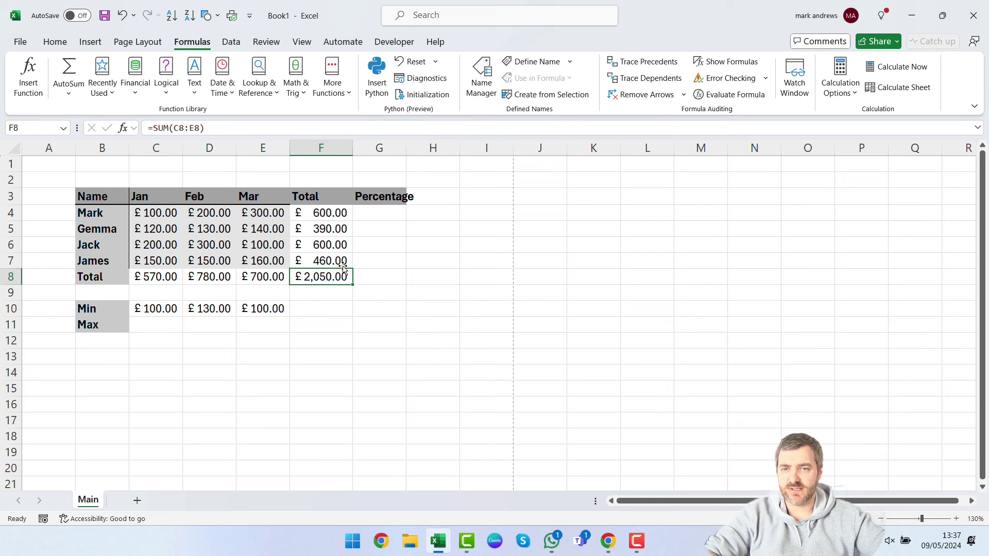
double_click(331, 213)
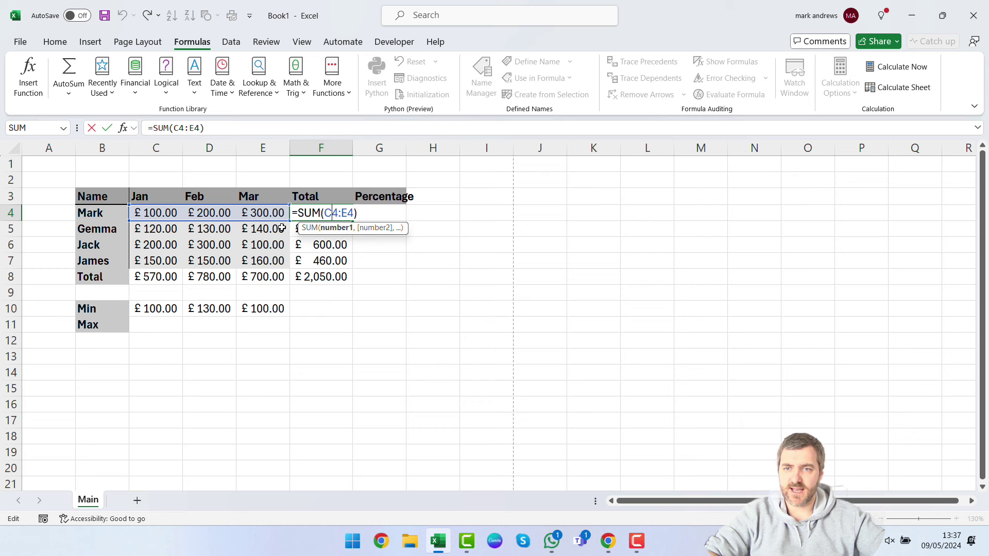
double_click(332, 260)
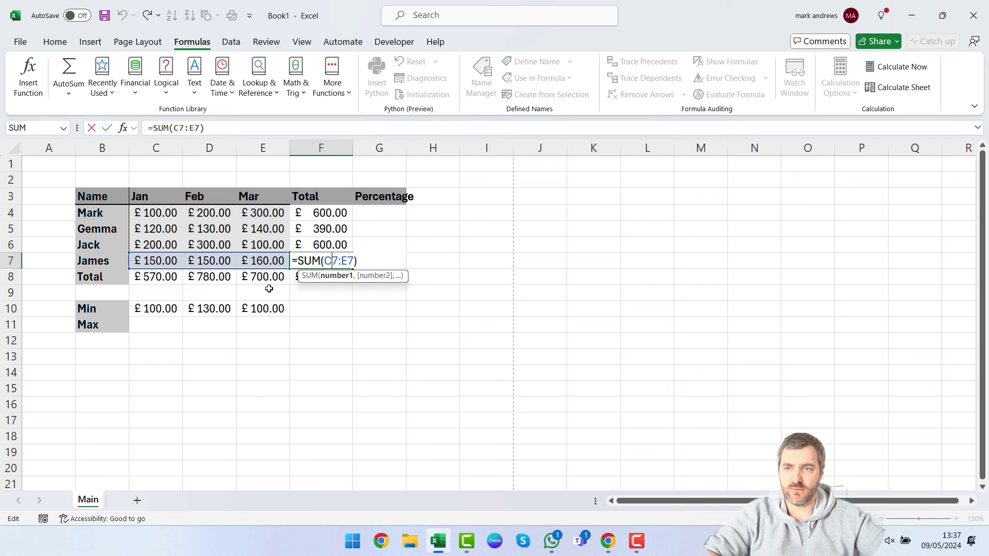
key(ctrl+Return)
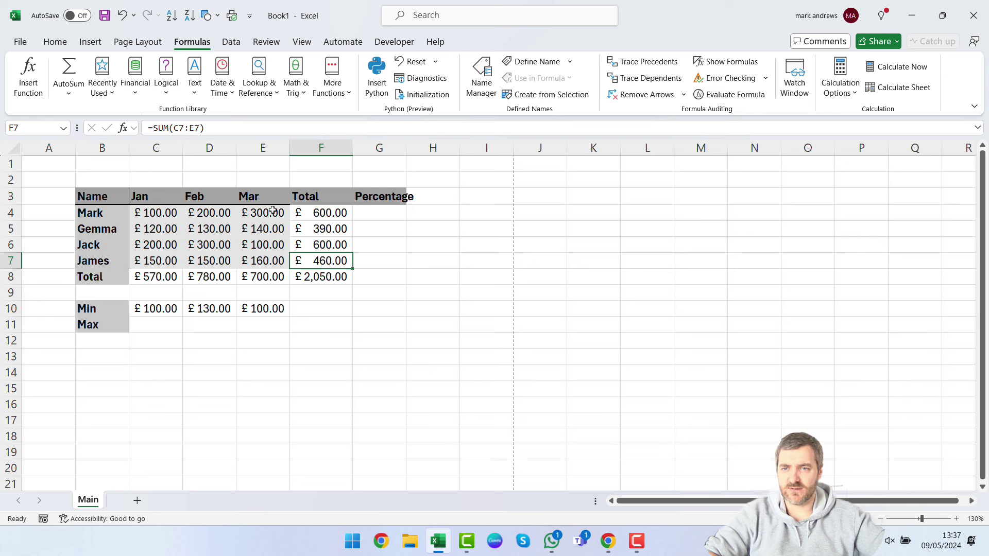
Step: Copy the formatting of the Mar header in E3 onto the Total and Percentage headers in F3:G3
click(263, 201)
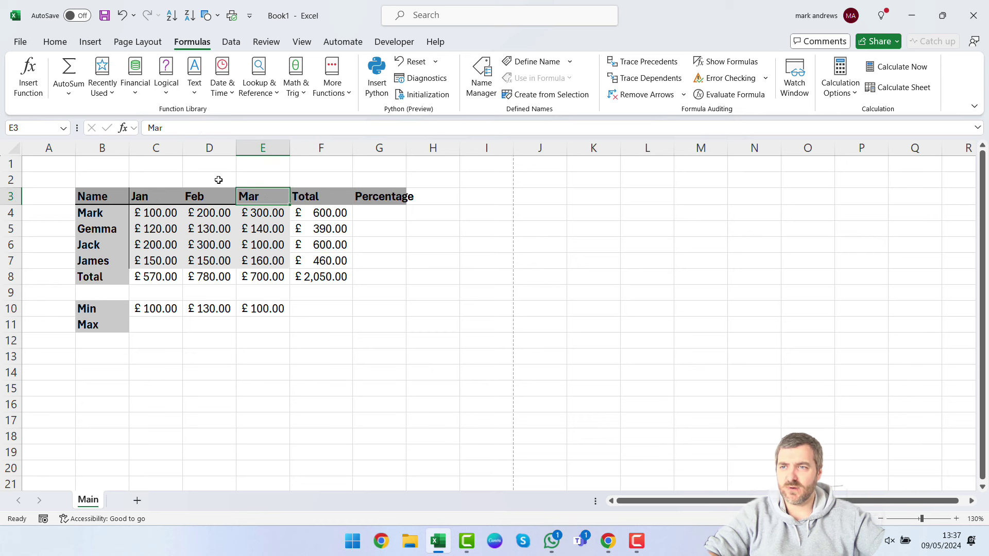
click(55, 43)
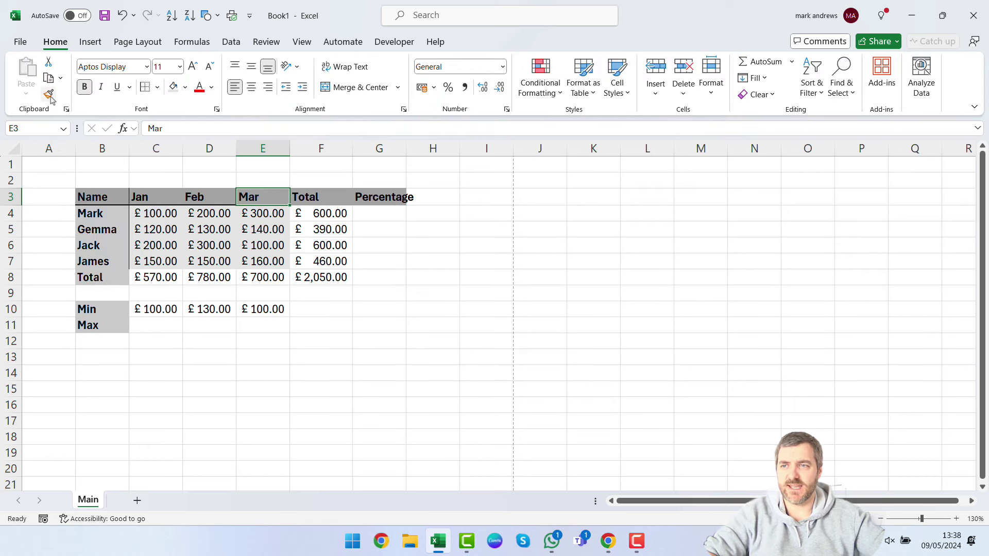
click(50, 98)
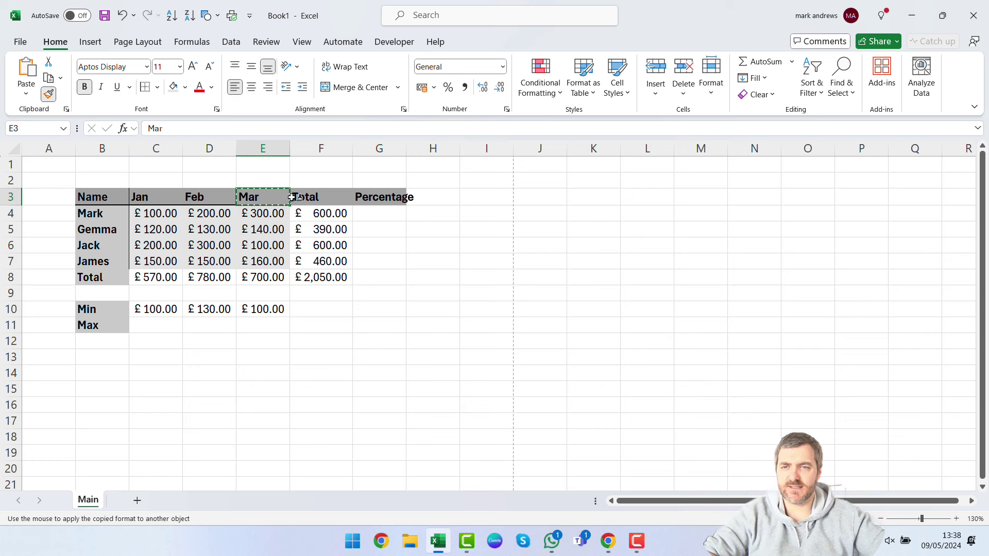
drag(301, 197, 387, 198)
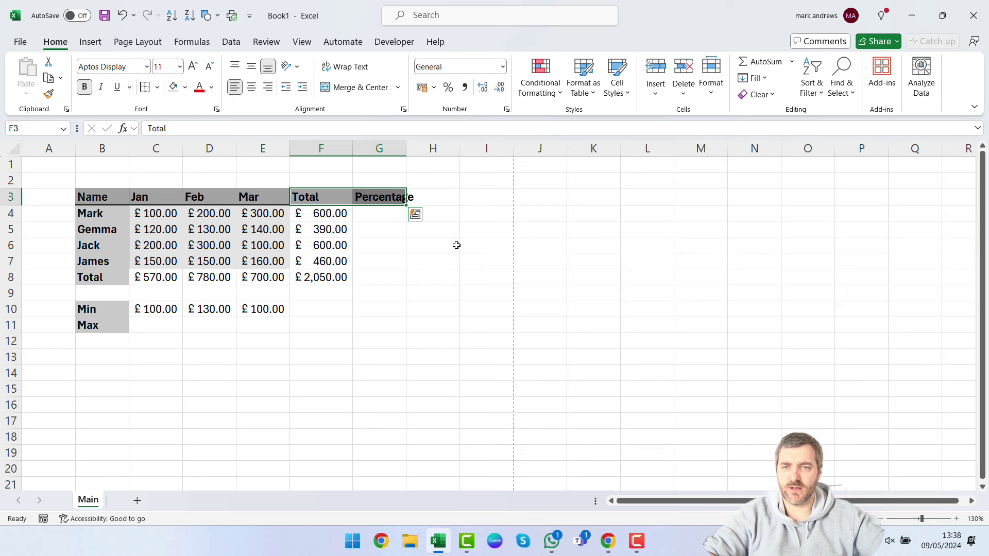
click(437, 202)
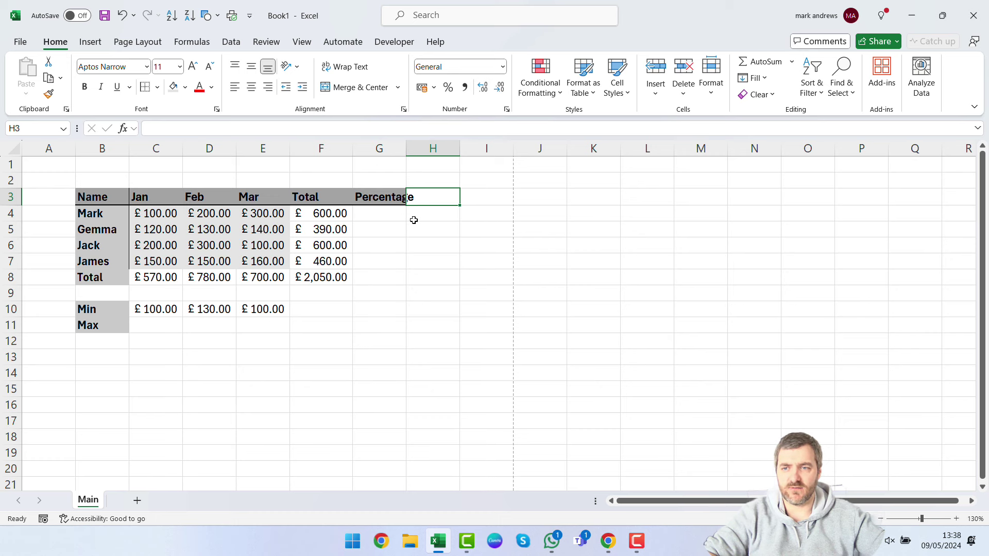
Step: Enter the formula =F4/F8 in G4 to divide the first person's total by the grand total
key(Return)
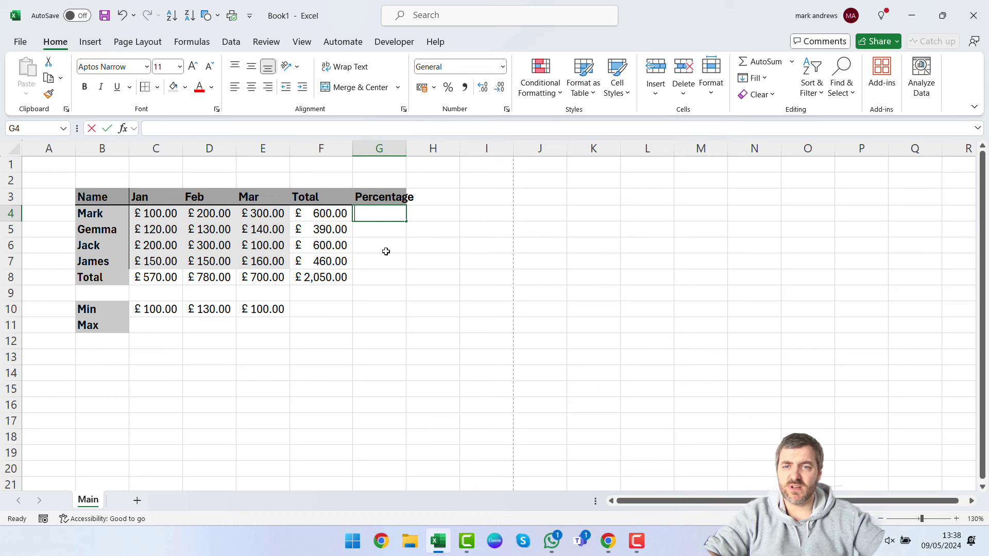
text(=)
click(341, 207)
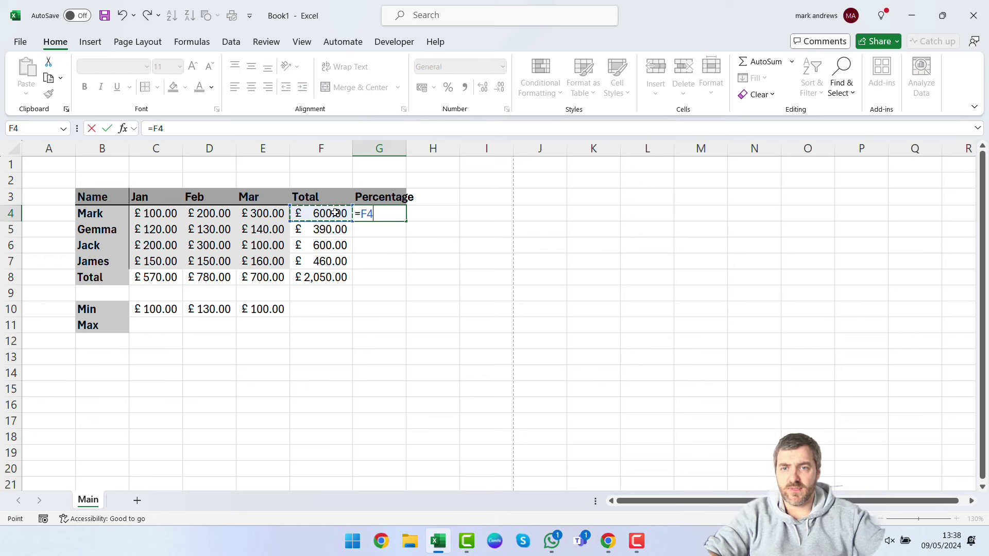
text(/)
click(324, 281)
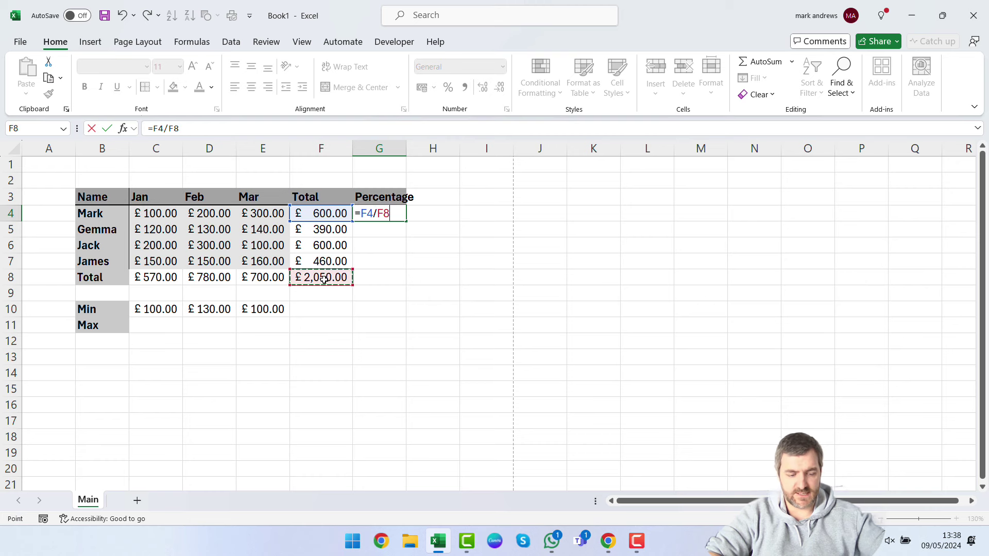
key(Return)
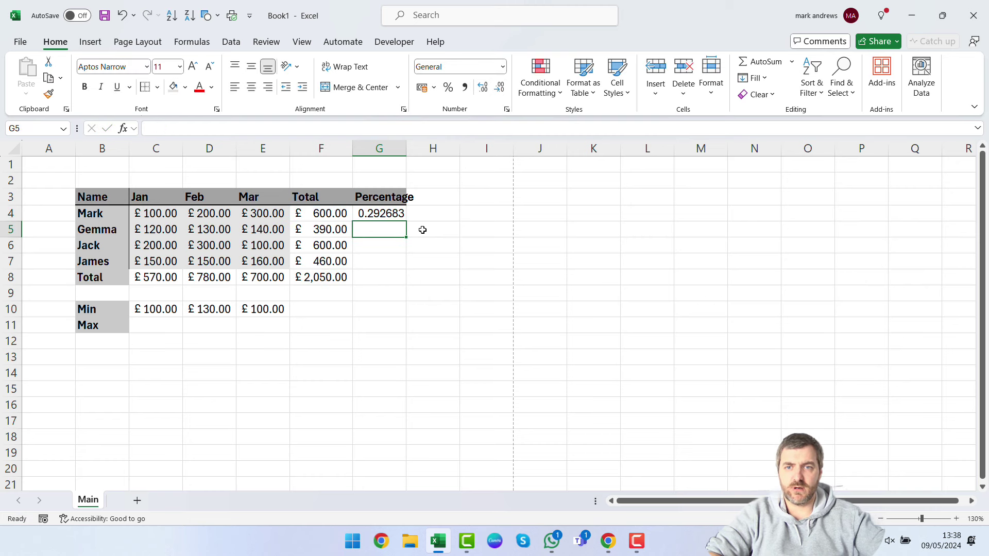
Step: Try to fill the G4 formula down to G8, check the formula in G5, and undo the fill
click(400, 214)
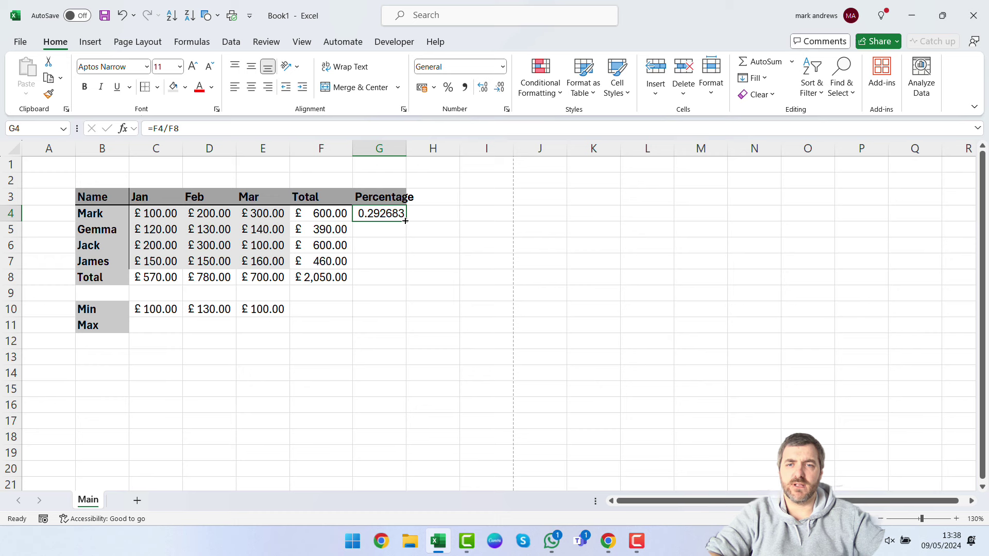
drag(405, 221, 401, 280)
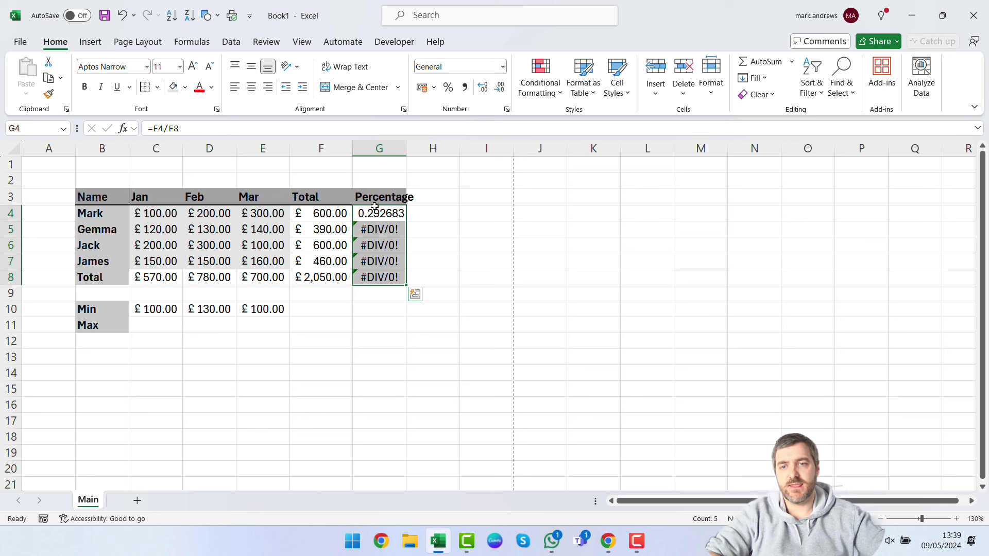
click(384, 236)
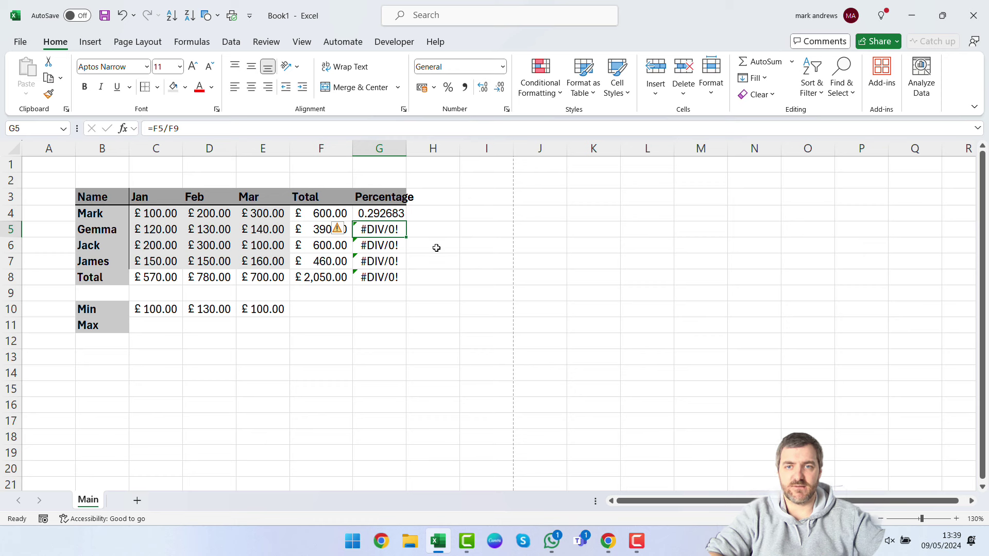
key(ctrl+z)
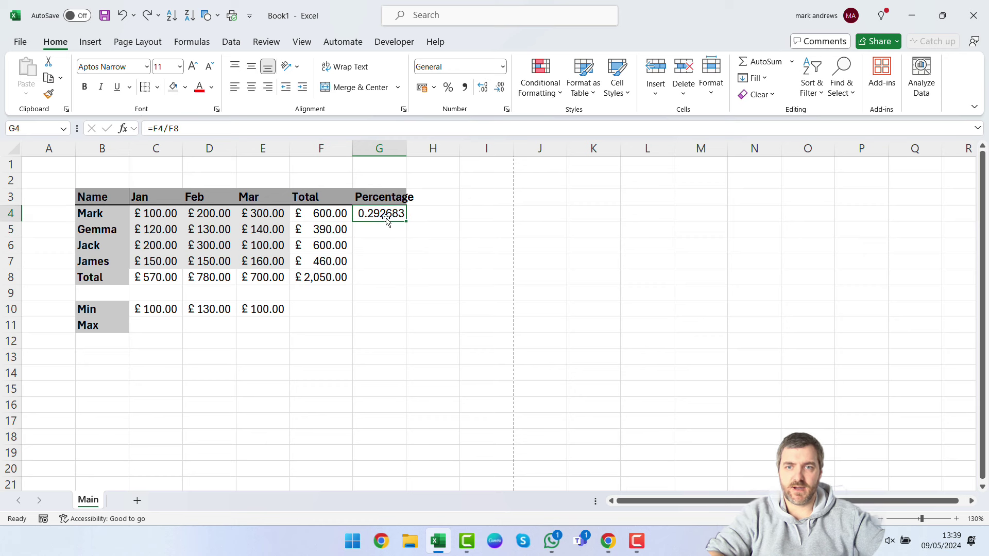
Step: Fill the G4 formula down into G5 only and compare the cell references used in both formulas
double_click(386, 213)
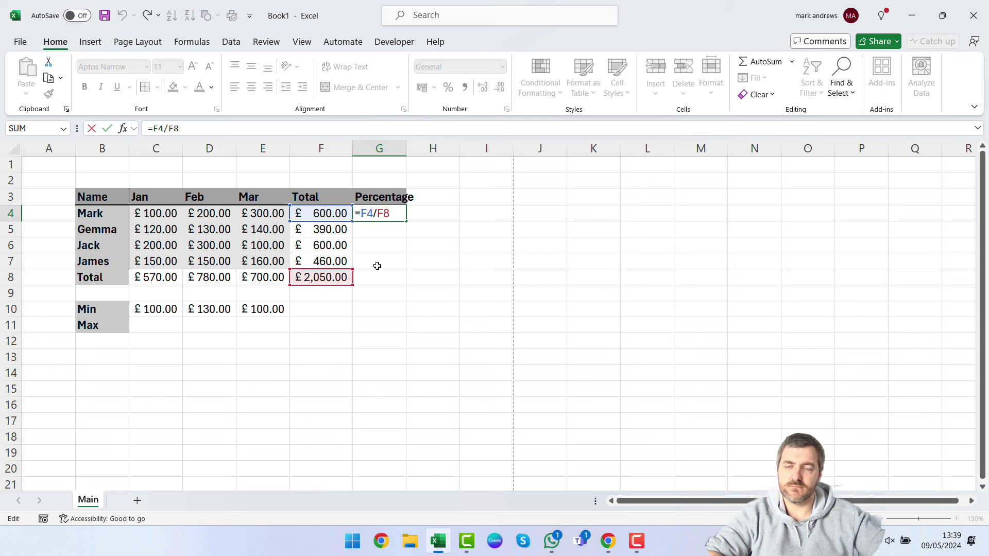
key(ctrl+Return)
drag(409, 223, 408, 239)
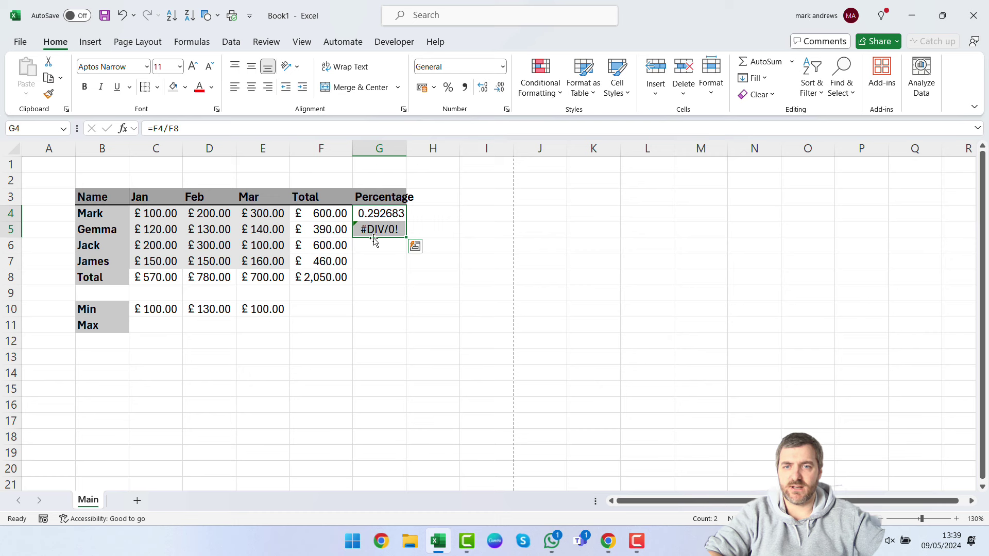
double_click(388, 230)
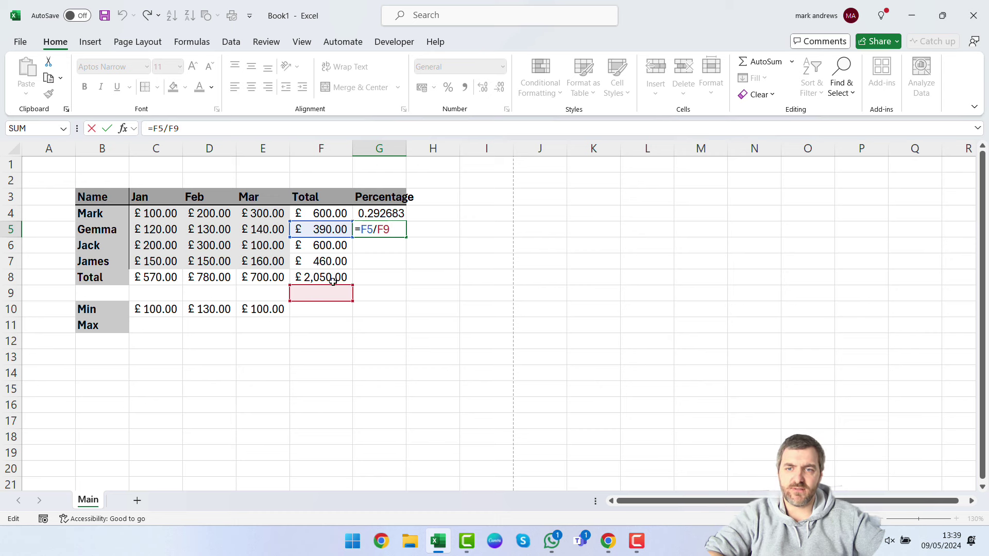
double_click(386, 213)
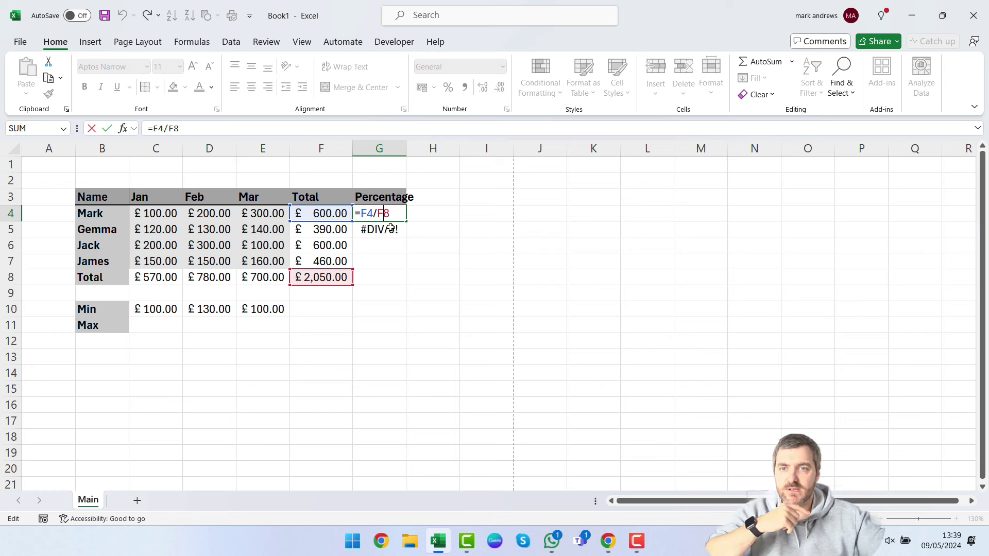
key(Return)
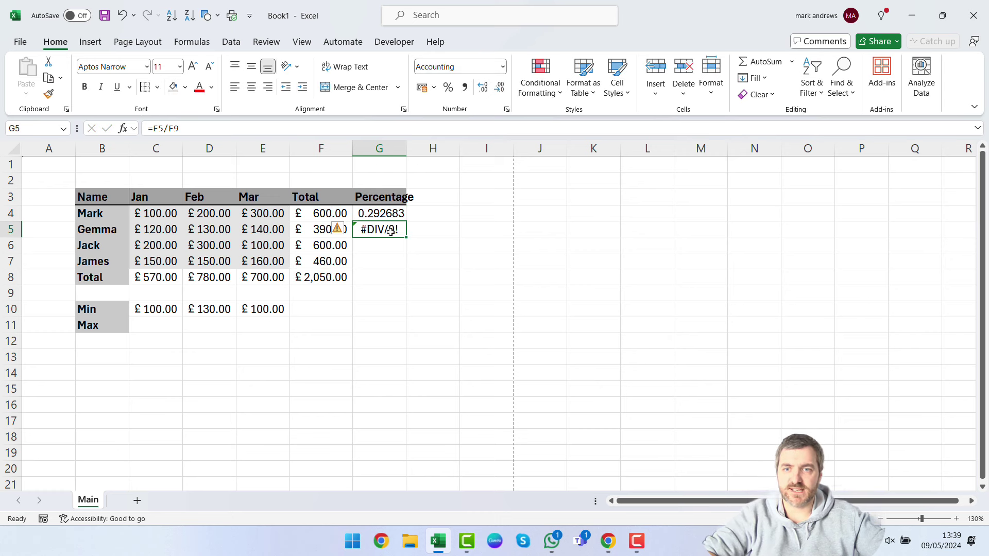
Step: Change the G5 formula to =F5/$F$8 so the grand total is an absolute reference
double_click(391, 230)
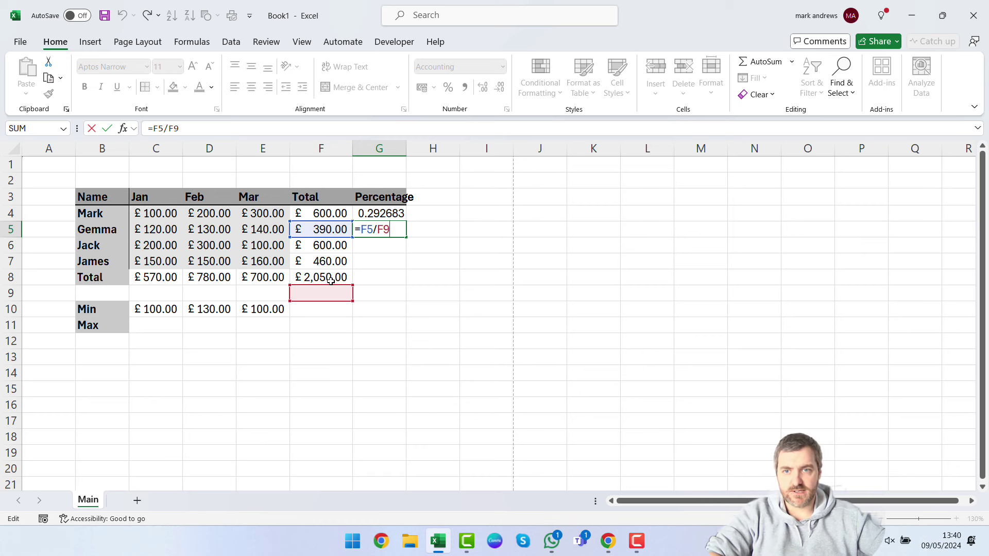
key(F4)
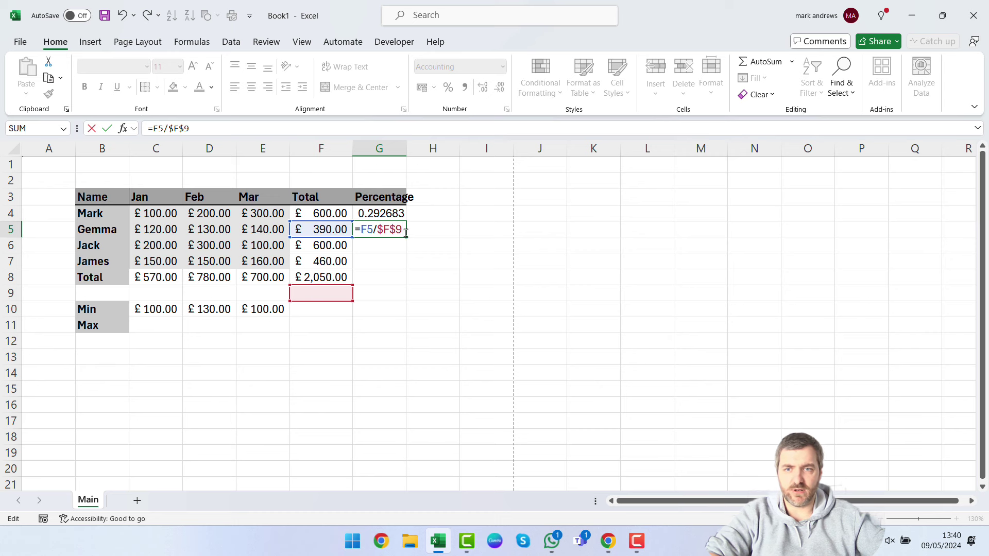
key(BackSpace)
text(8)
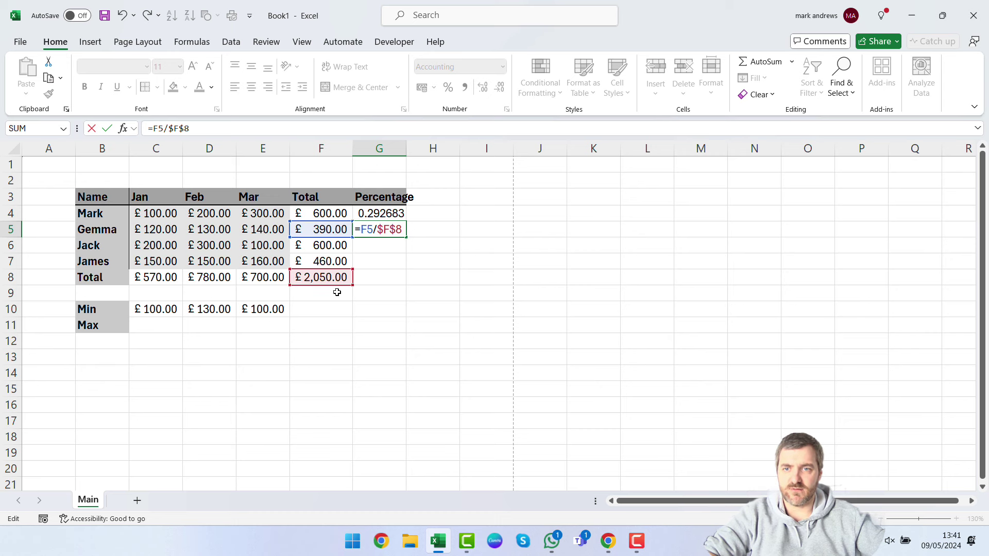
click(404, 232)
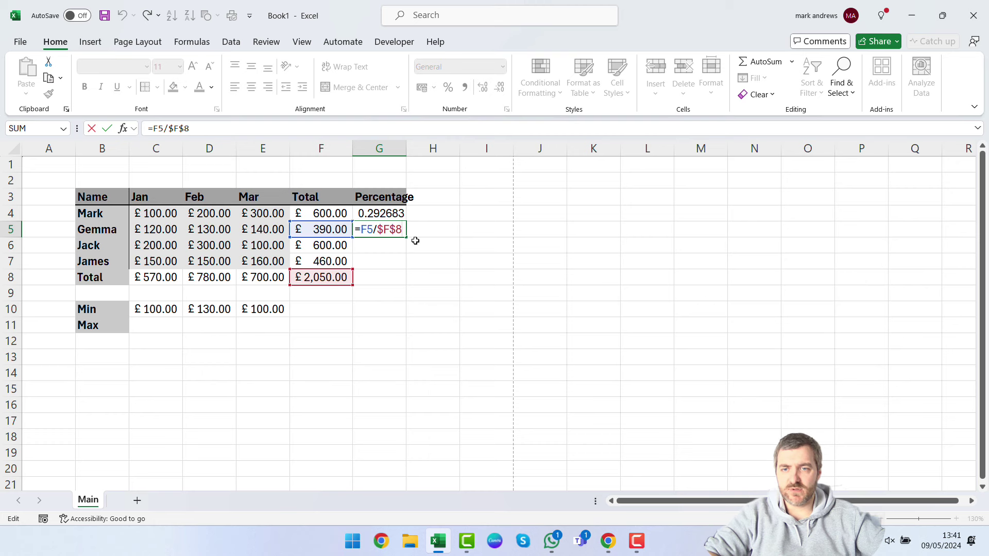
key(Return)
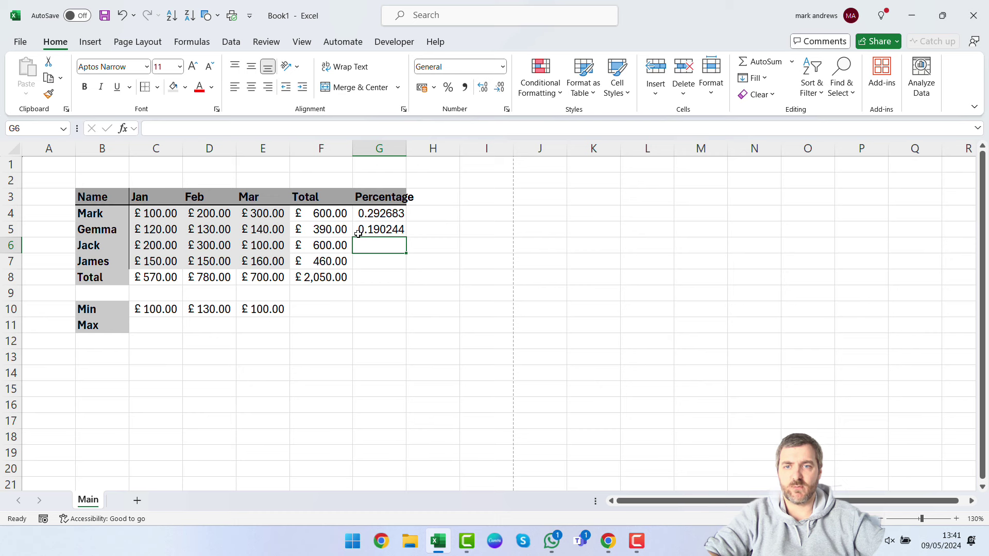
Step: Fill the G5 formula down to G8 and check the formula in G8
click(388, 231)
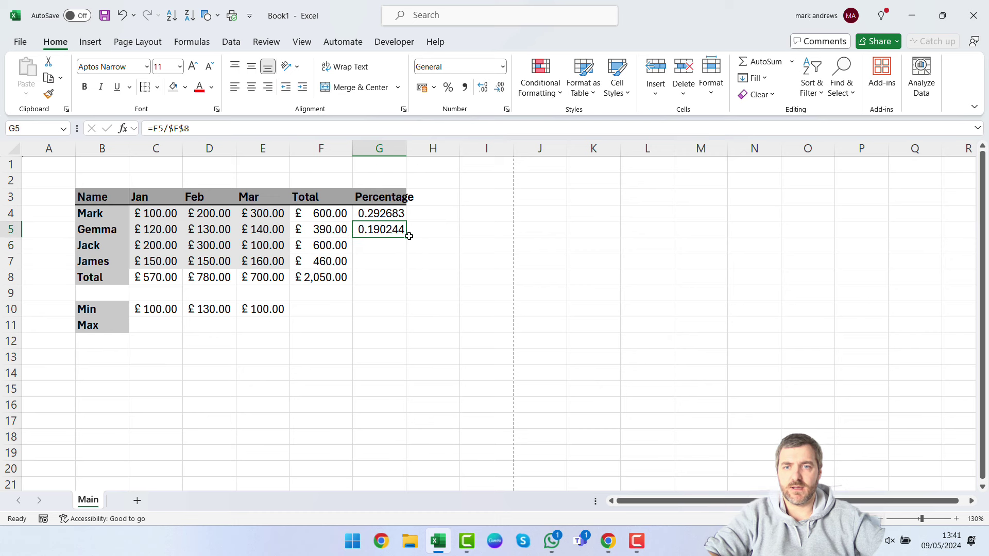
drag(405, 236, 400, 289)
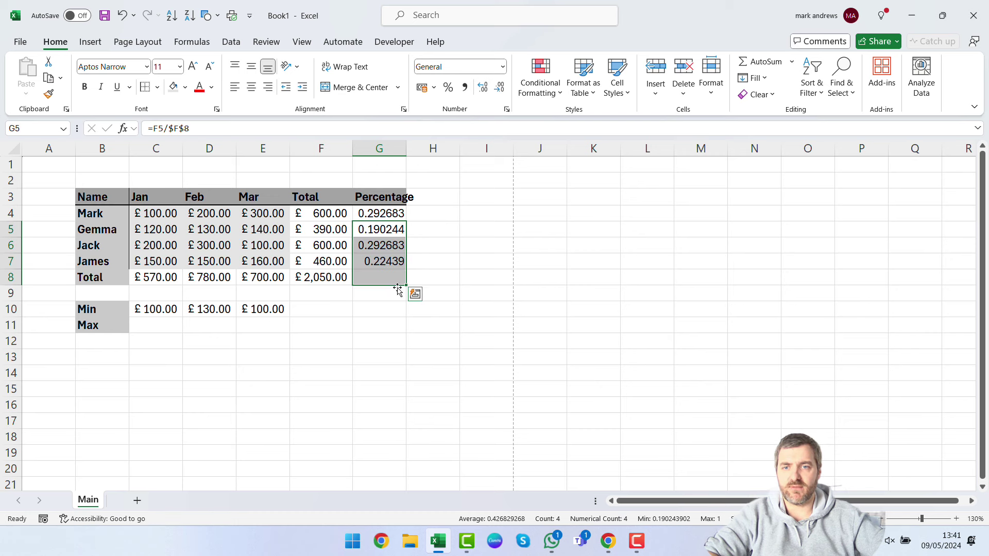
click(382, 277)
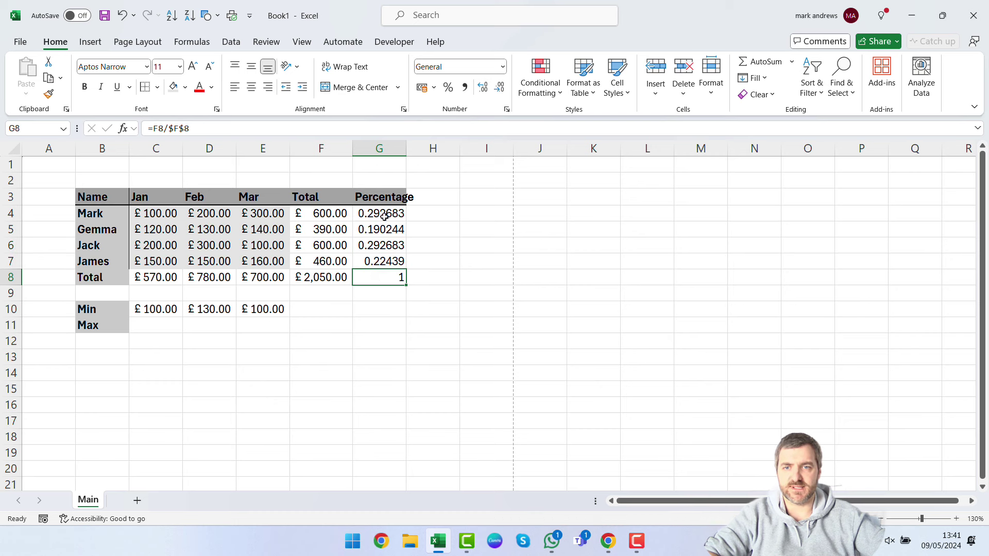
Step: Format the results in G4:G8 with the Percentage number format
drag(385, 215, 382, 274)
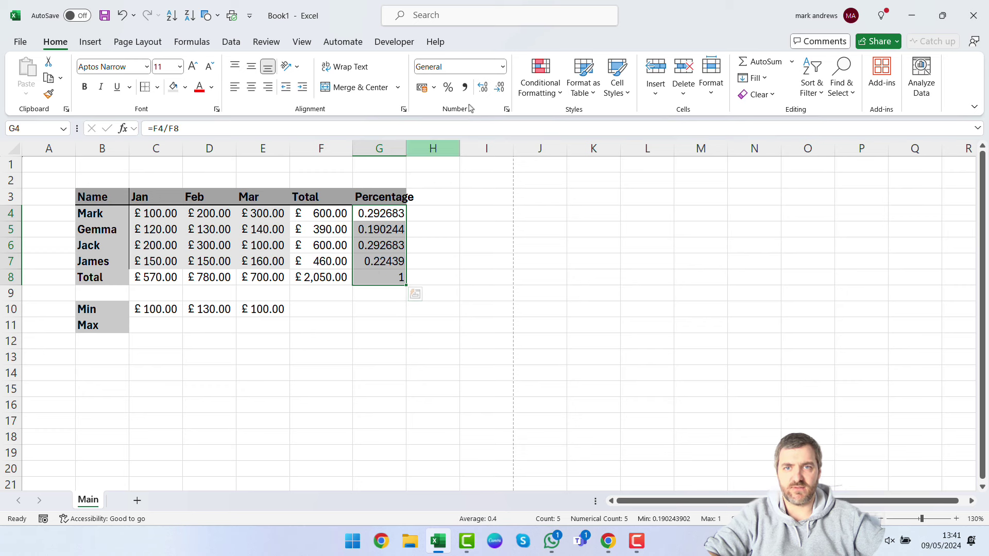
click(501, 67)
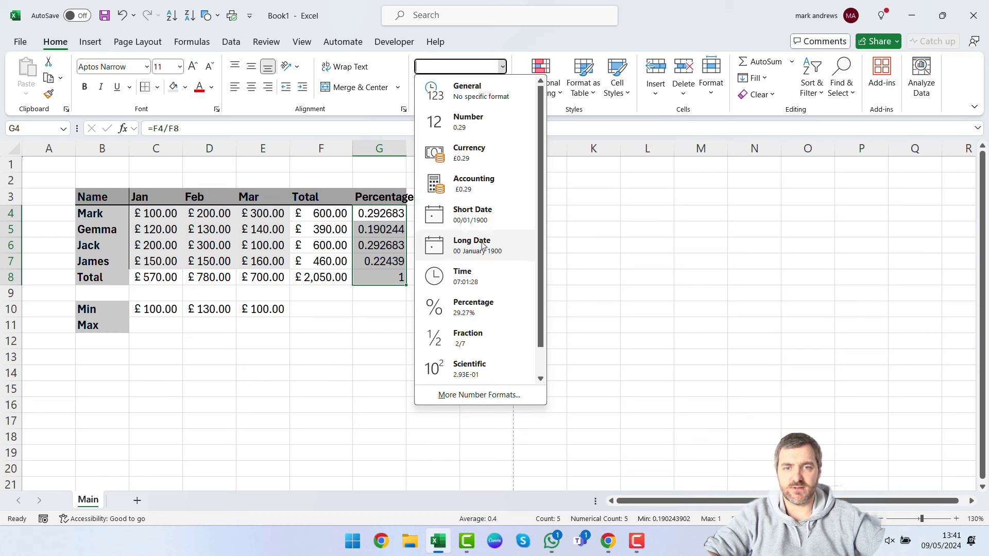
click(484, 310)
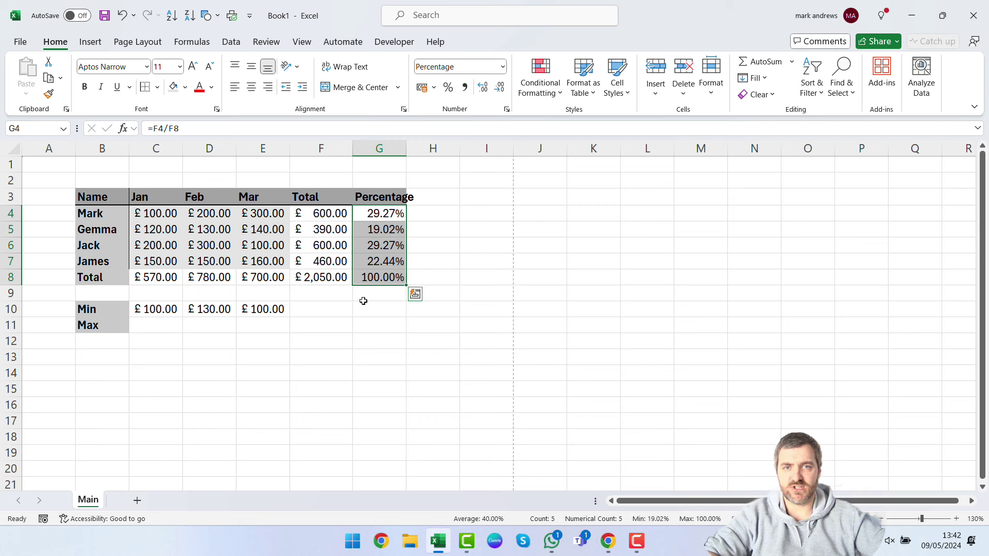
click(432, 280)
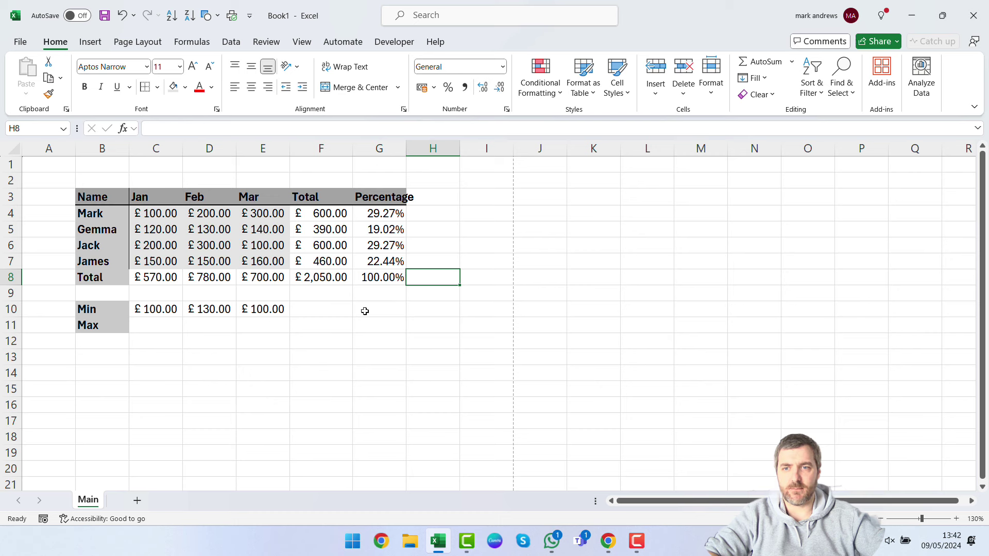
click(168, 329)
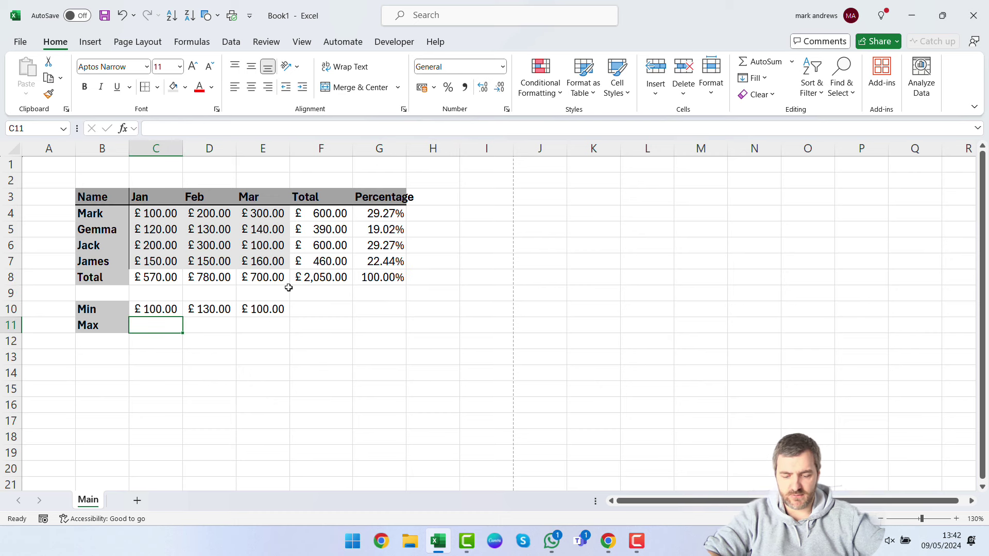
text(max)
key(Tab)
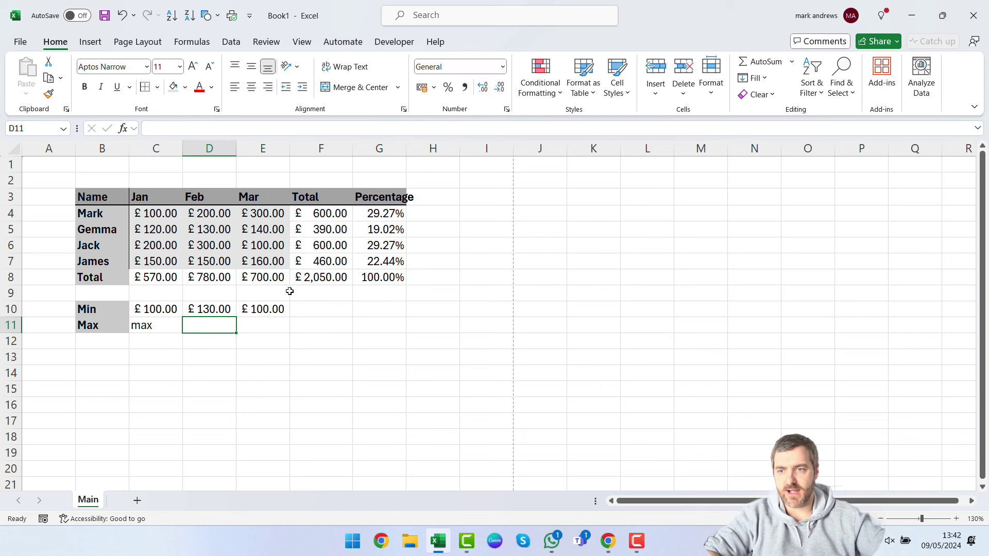
Step: Replace the text in C11 with the formula =MAX(C4:C7) to find the highest January value
click(152, 328)
text(=)
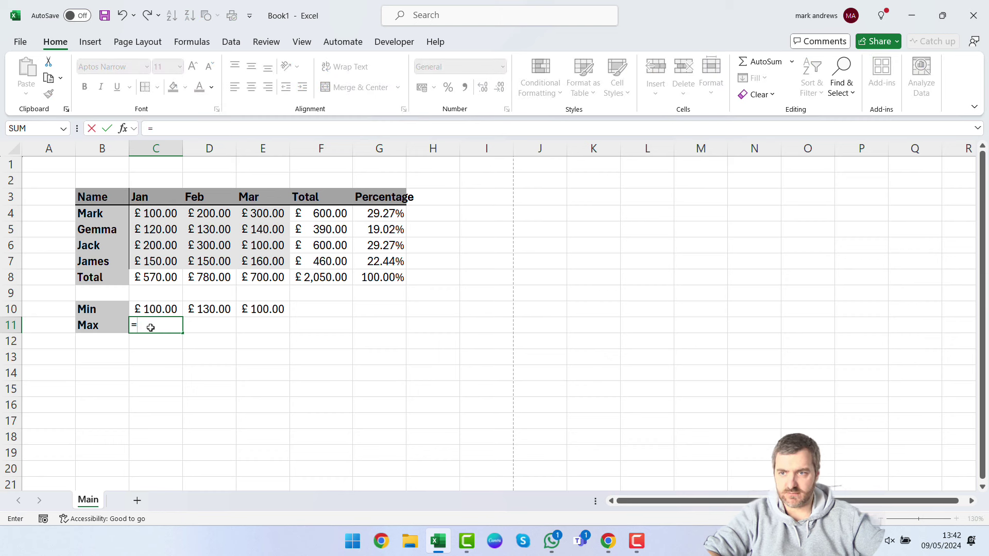
text(max)
key(Tab)
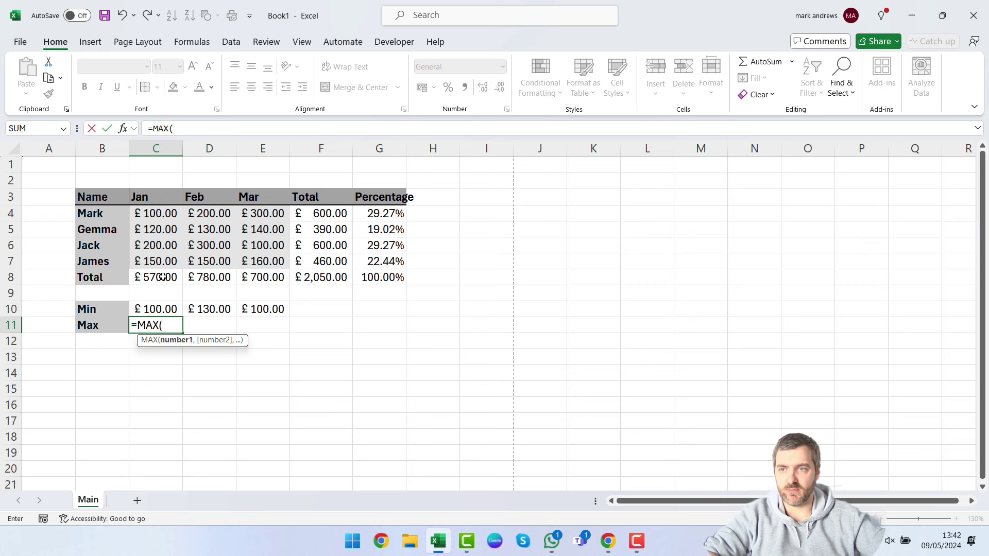
drag(150, 213, 164, 262)
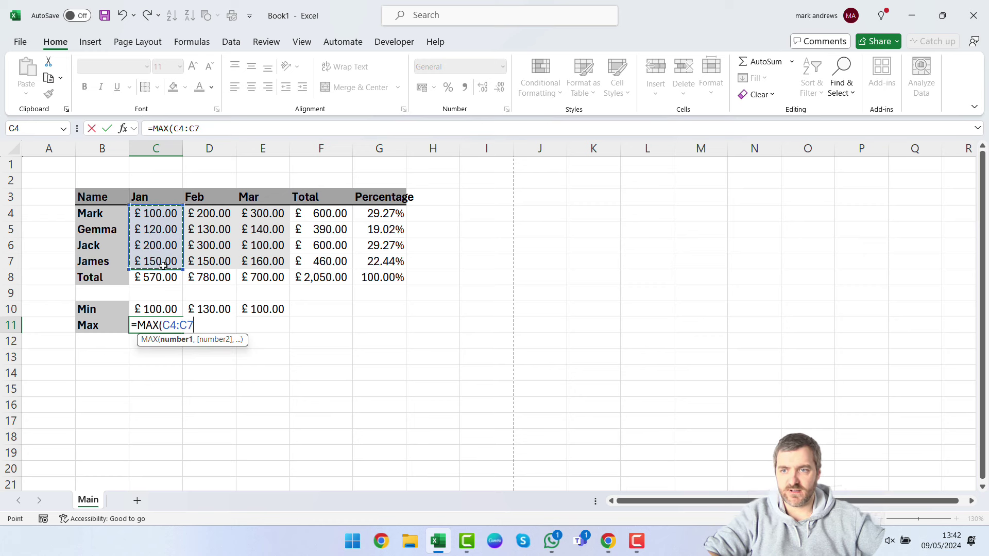
key(Return)
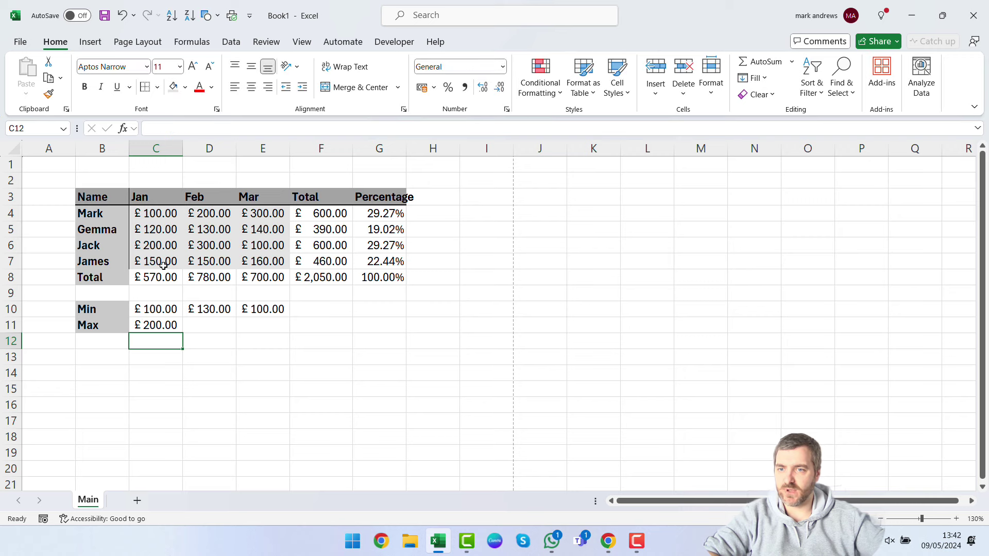
Step: Fill the C11 MAX formula across to E11 and check the cell references used in C11, D11 and E11
click(169, 326)
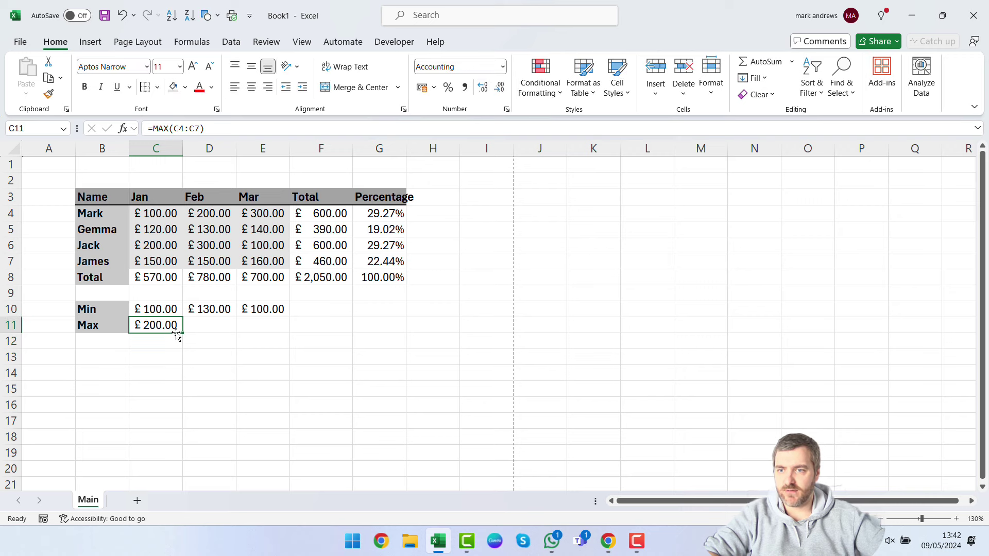
drag(185, 332, 285, 328)
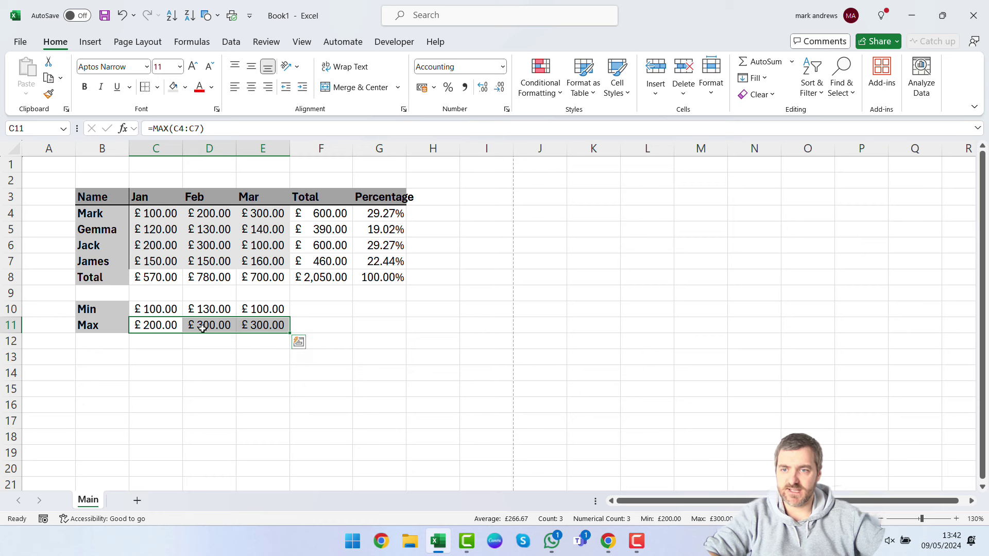
double_click(167, 327)
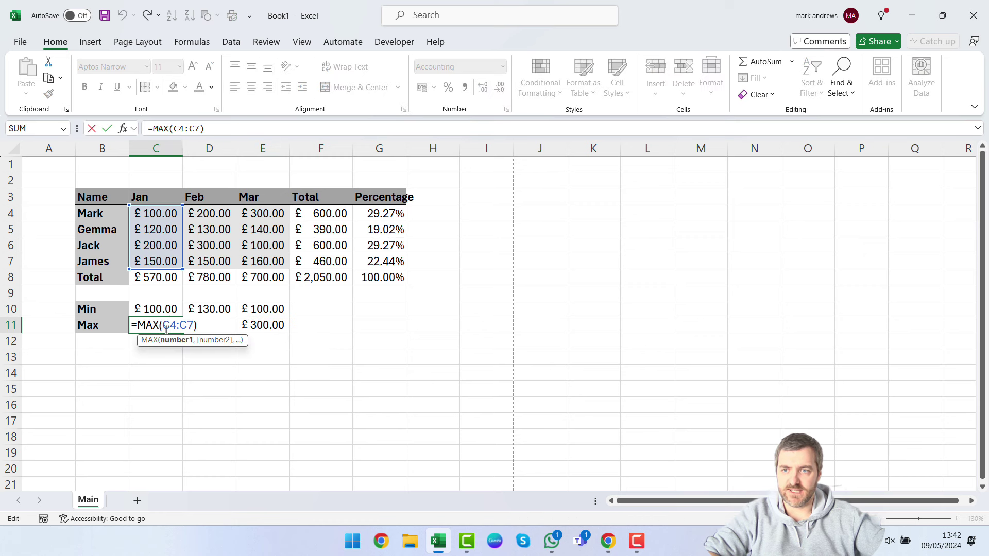
key(Escape)
click(212, 325)
double_click(212, 325)
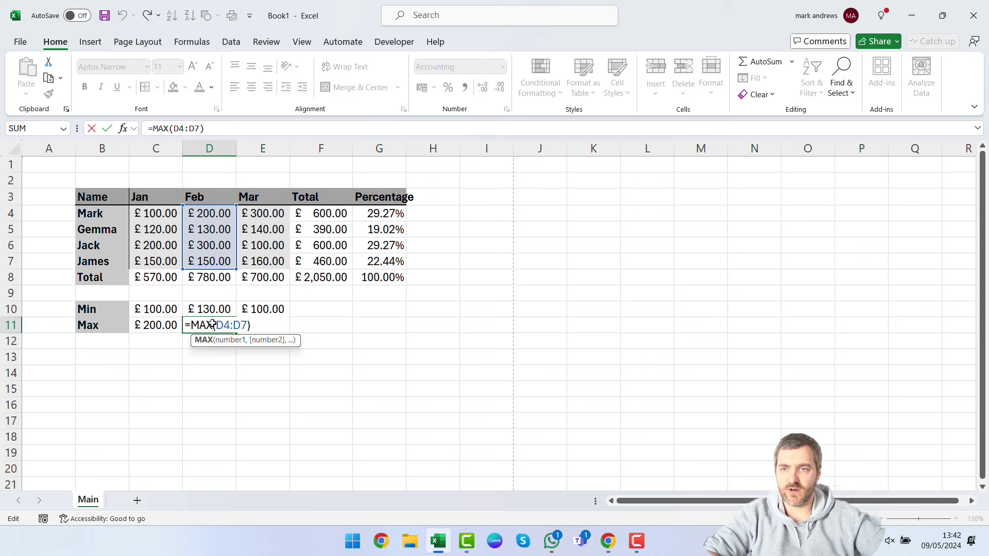
key(Escape)
click(273, 323)
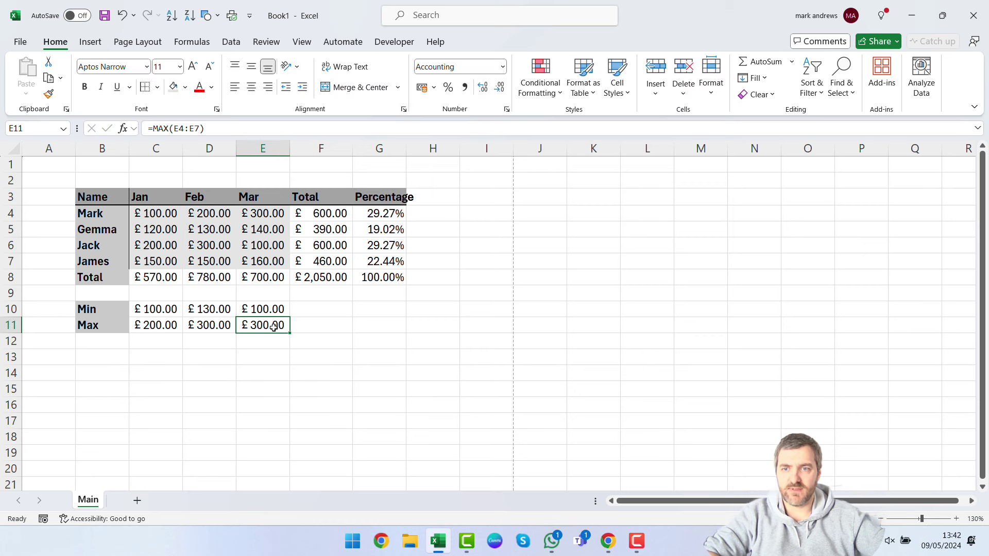
double_click(273, 327)
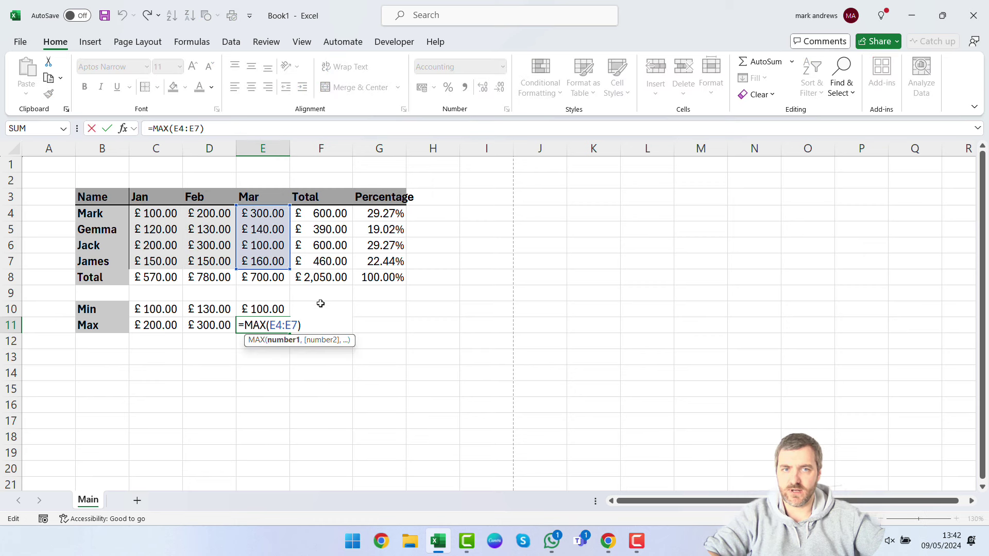
key(Escape)
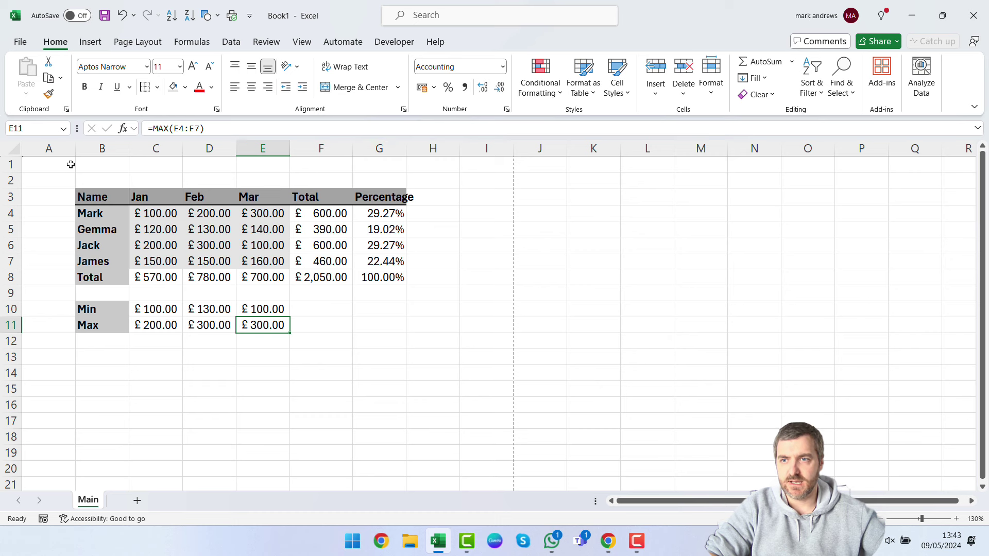
Step: Autofit column G to its contents and turn on filtering for the table headers in row 3
double_click(406, 148)
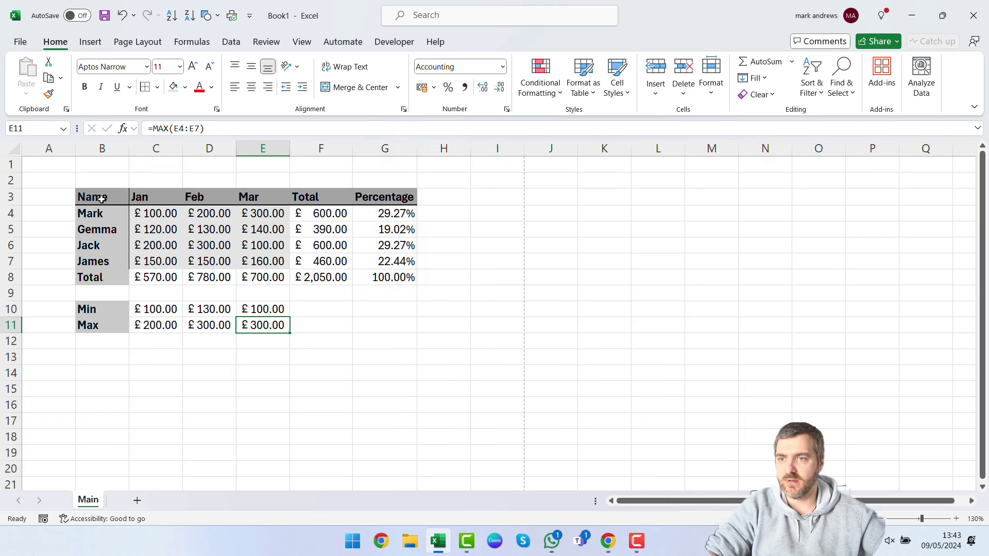
click(443, 357)
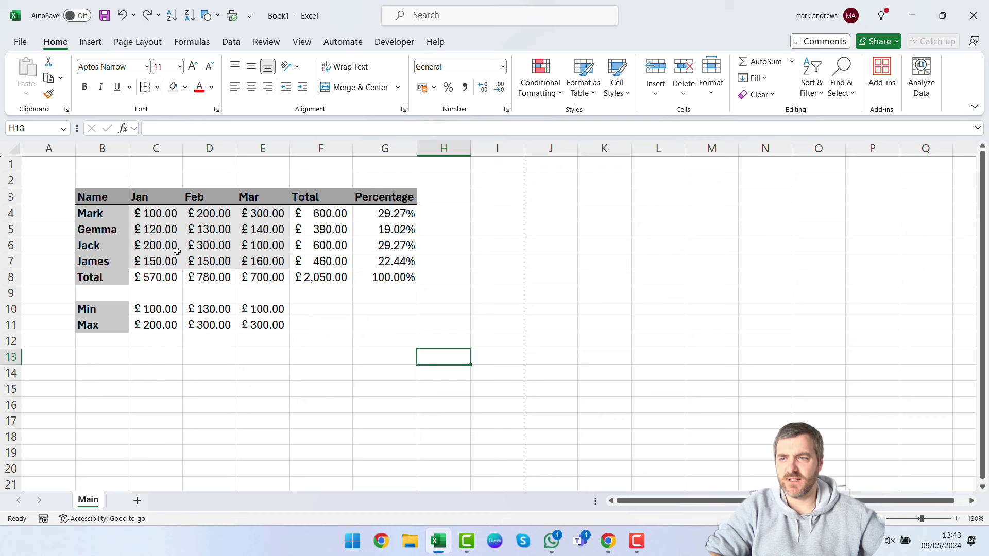
click(107, 198)
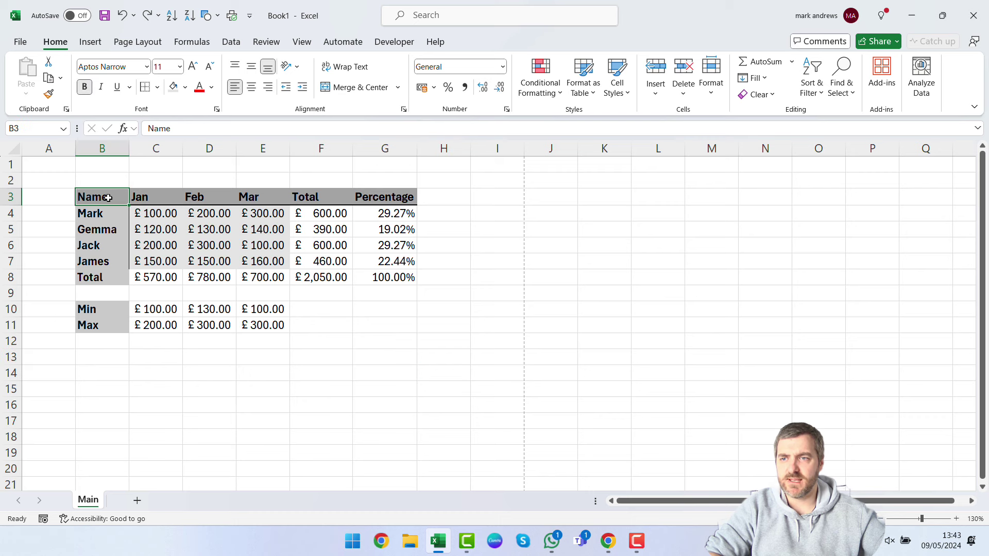
click(225, 46)
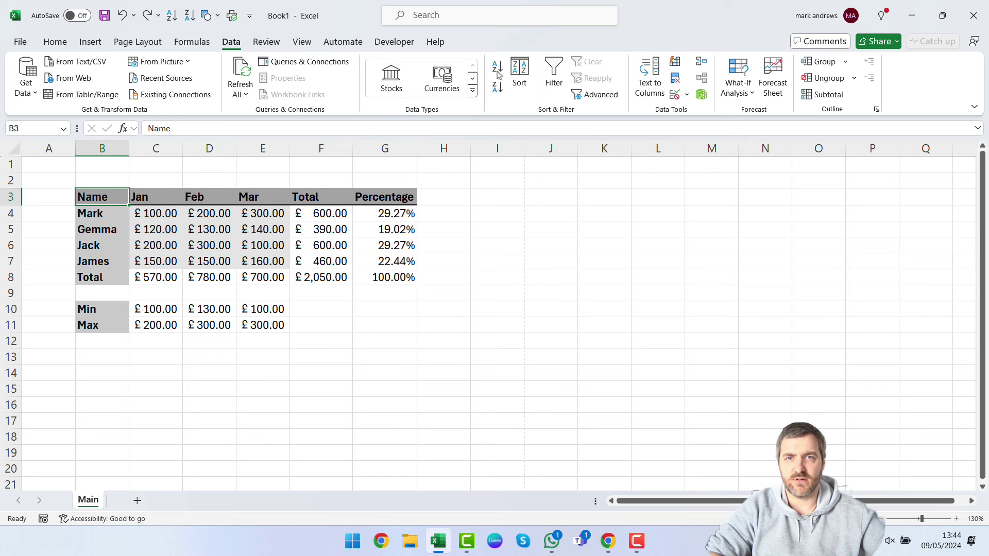
click(553, 74)
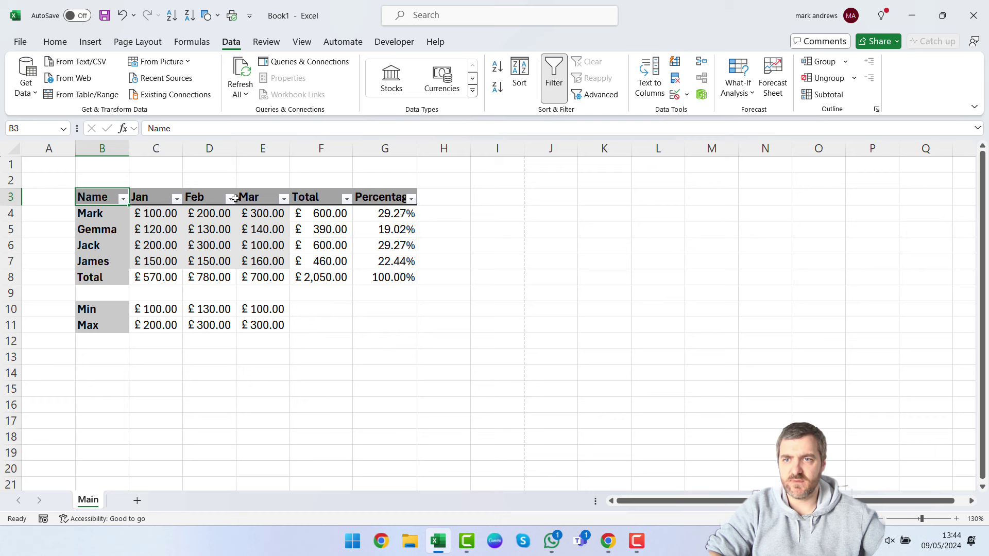
Step: Filter the Name column so that only the entry in row 6 is shown
click(122, 199)
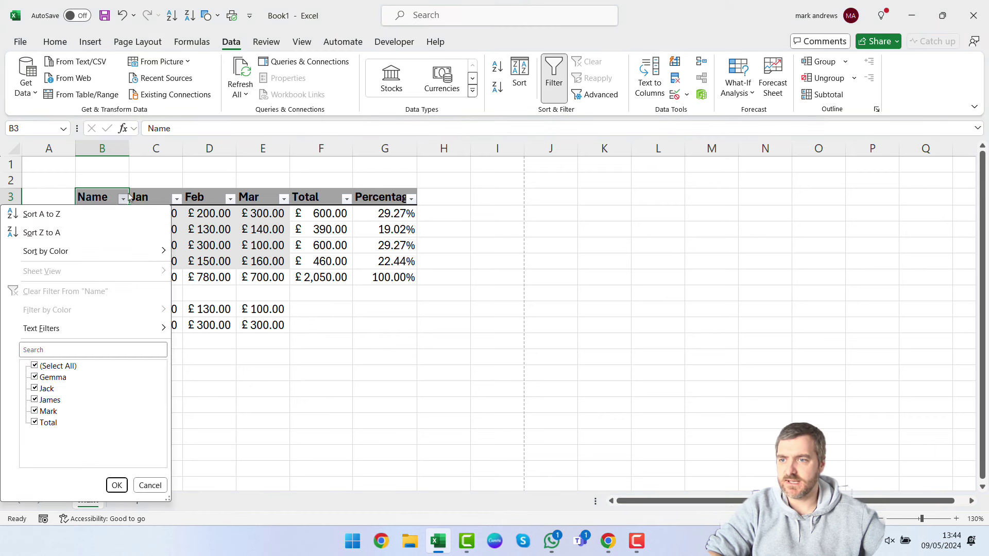
click(35, 367)
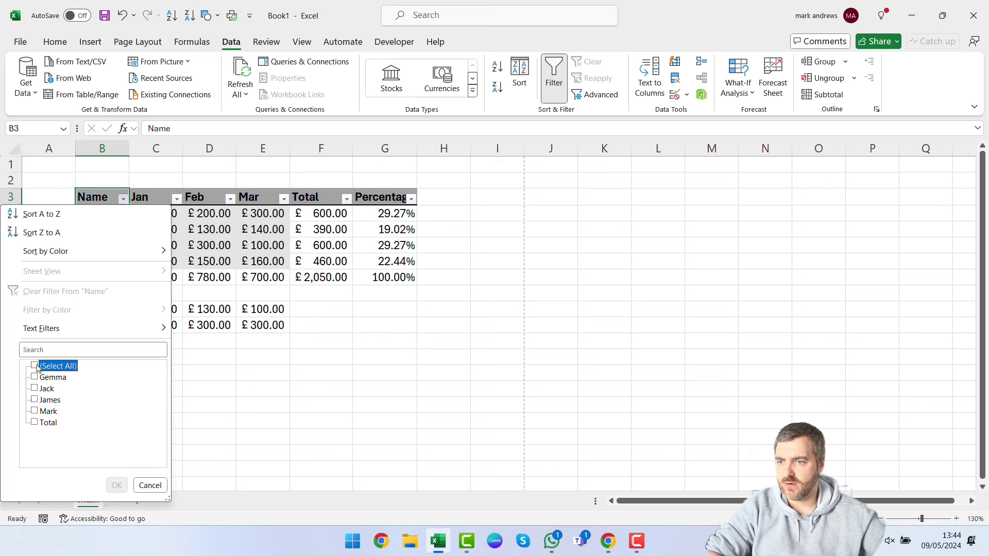
click(35, 389)
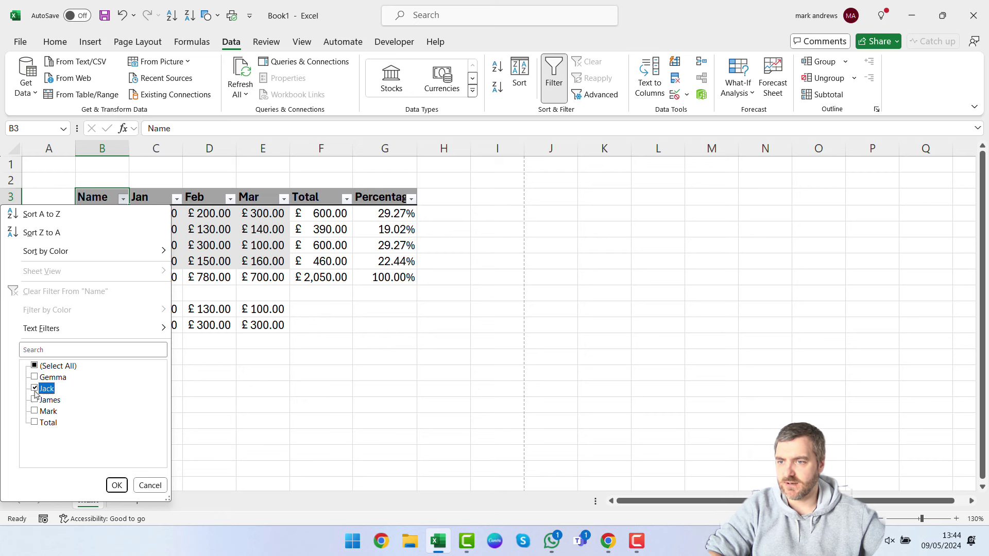
click(117, 486)
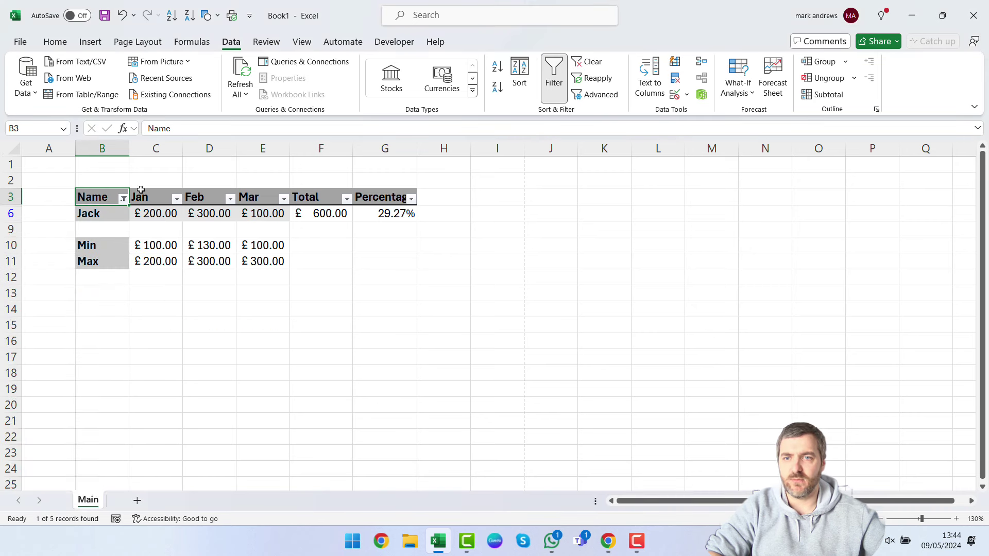
Step: Change the Name column filter so that only the entry in row 5 is shown
click(122, 199)
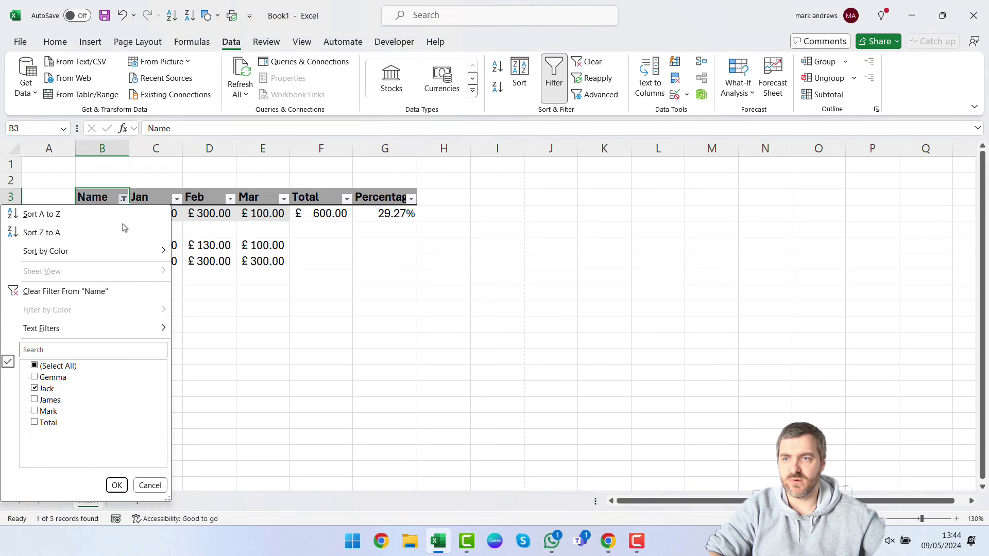
click(35, 367)
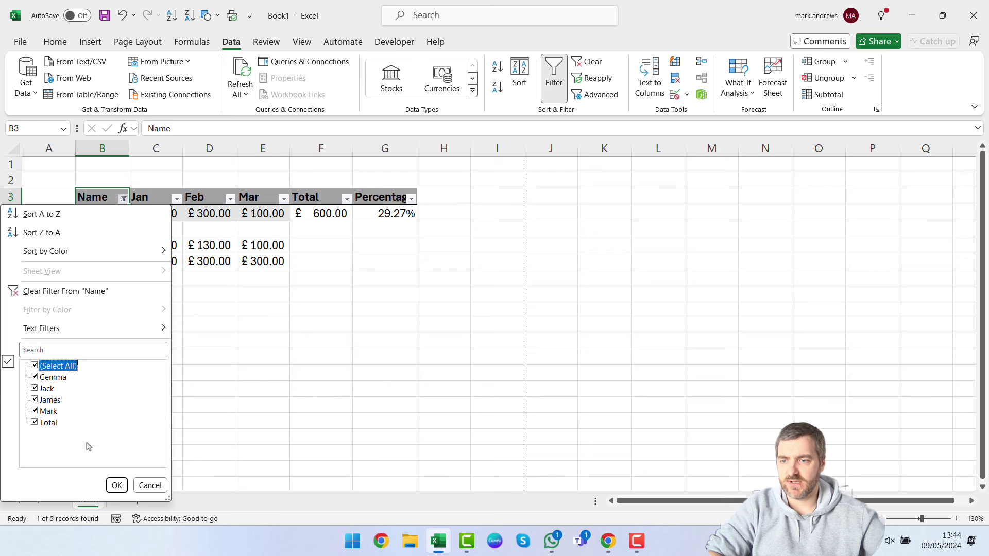
click(35, 366)
click(34, 377)
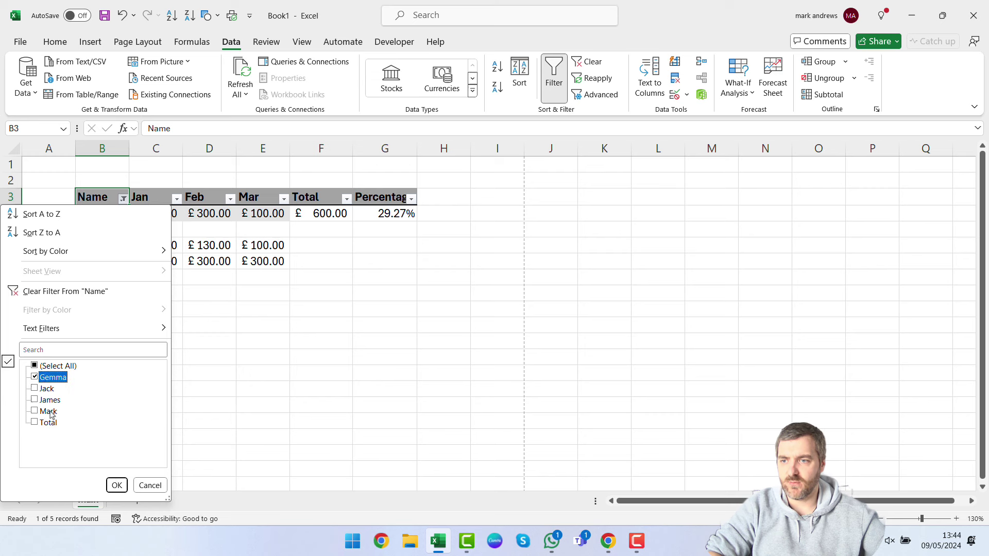
click(117, 485)
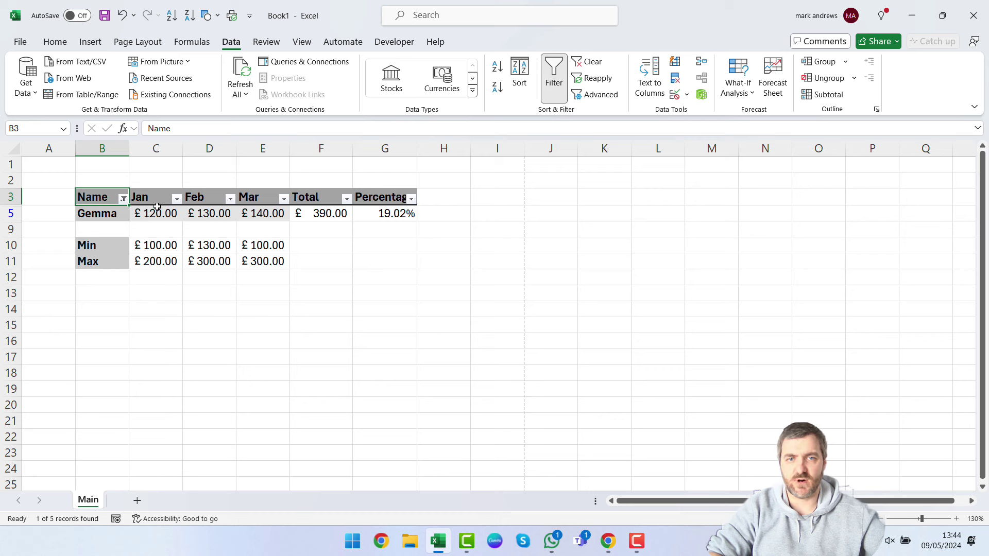
Step: Reset the Name filter to include all entries and check the MIN formula in C10
click(124, 199)
click(35, 365)
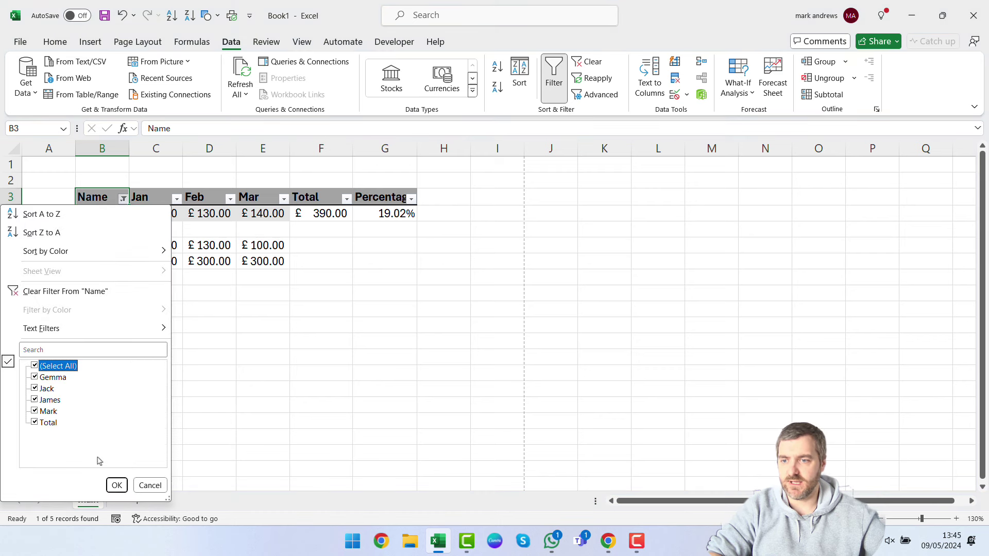
click(117, 485)
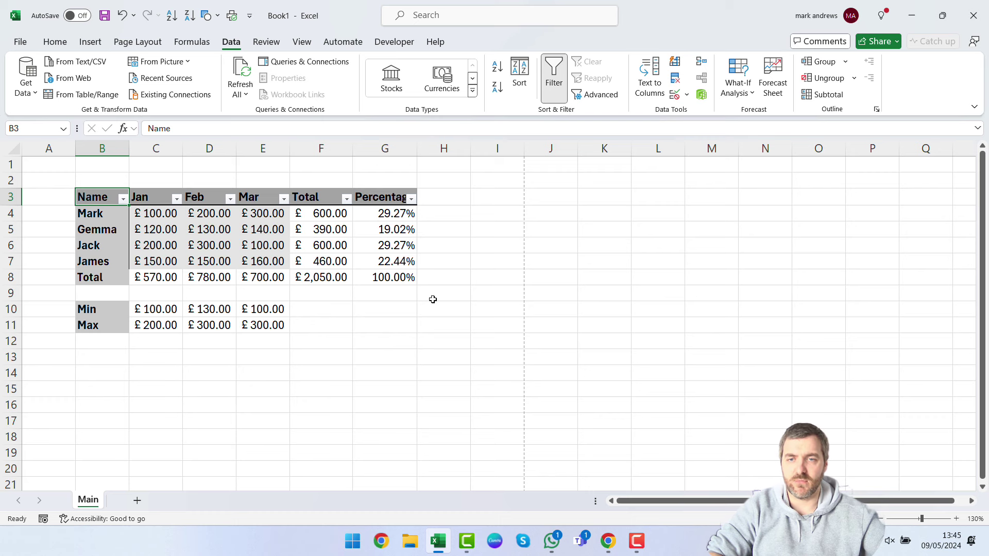
double_click(150, 310)
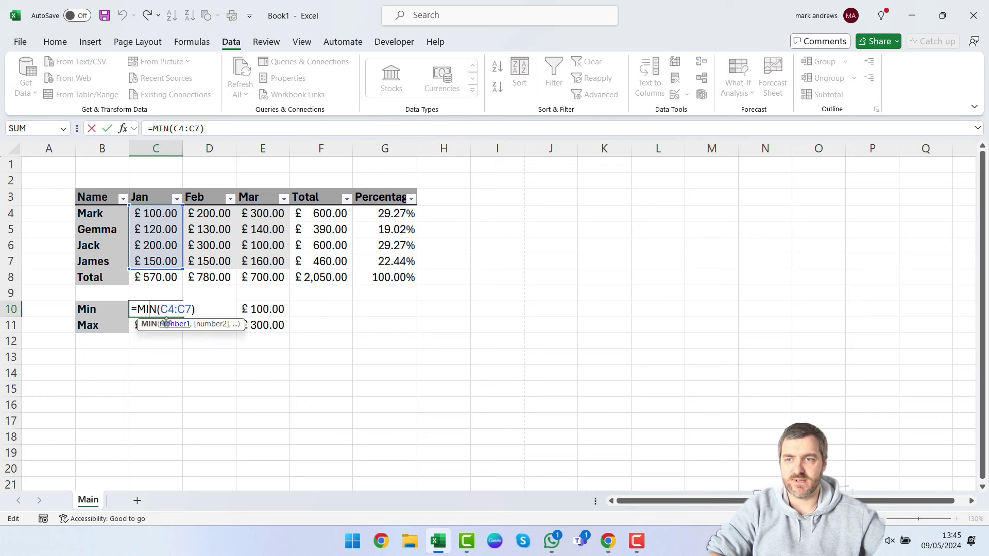
key(Escape)
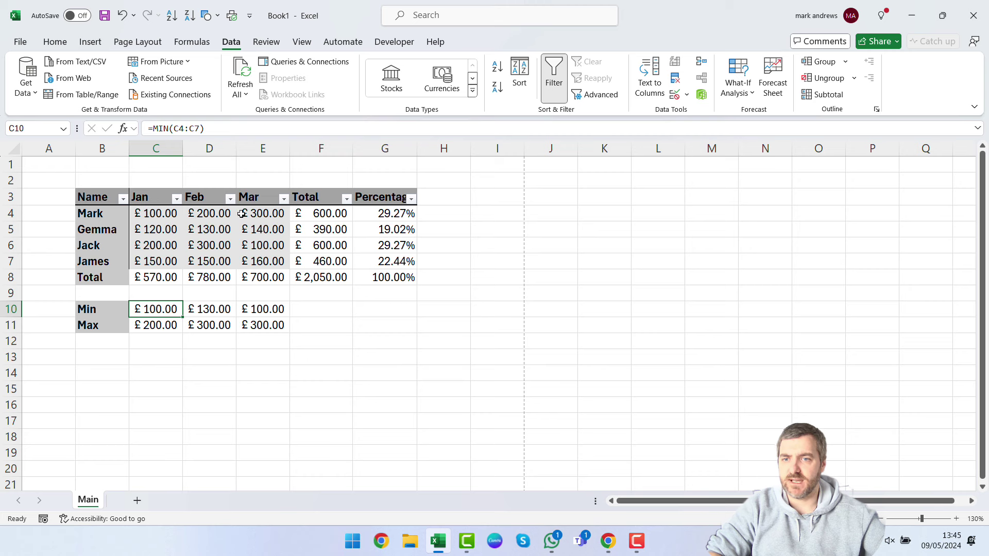
Step: Insert the recommended Clustered Column chart for B3:E7 and place it beside the table, starting near column I
drag(91, 193, 285, 267)
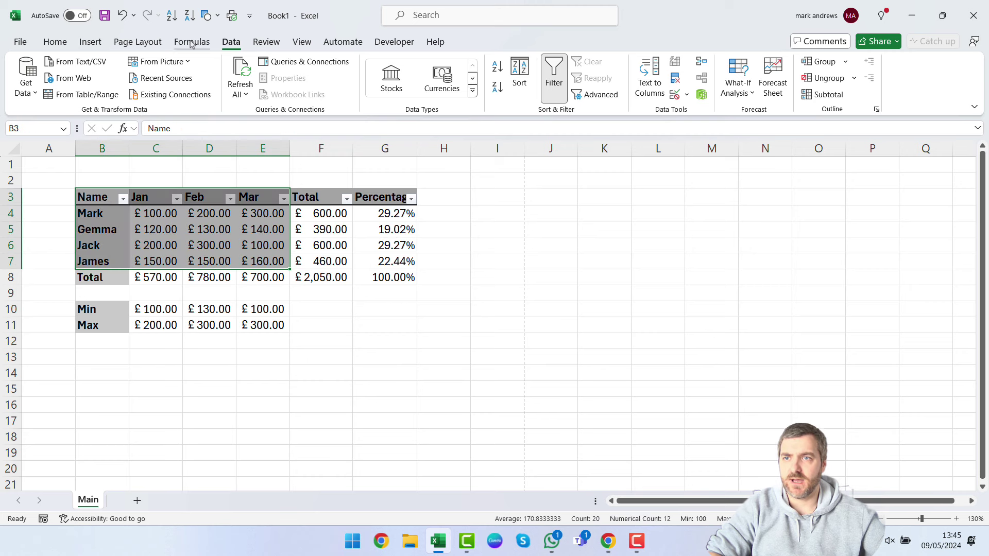
click(90, 42)
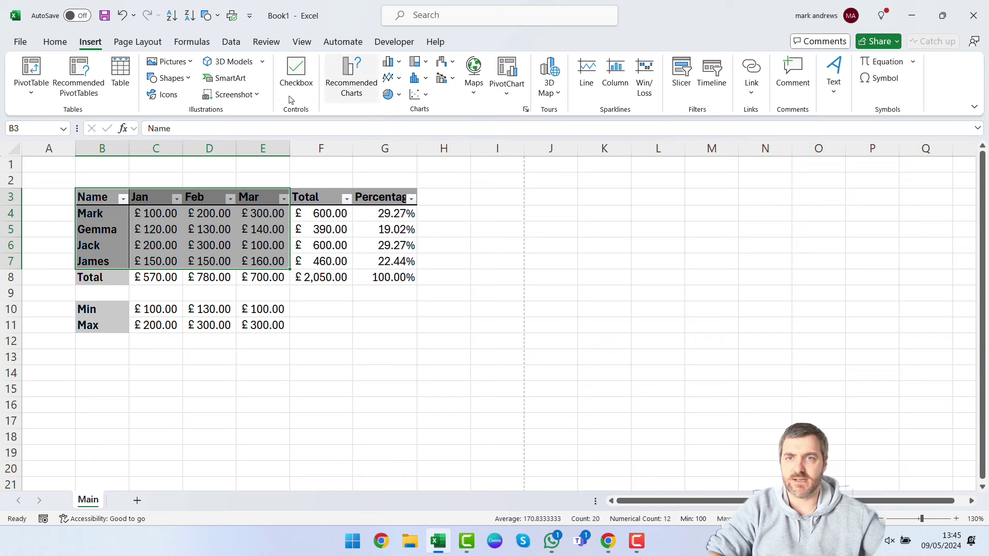
click(361, 97)
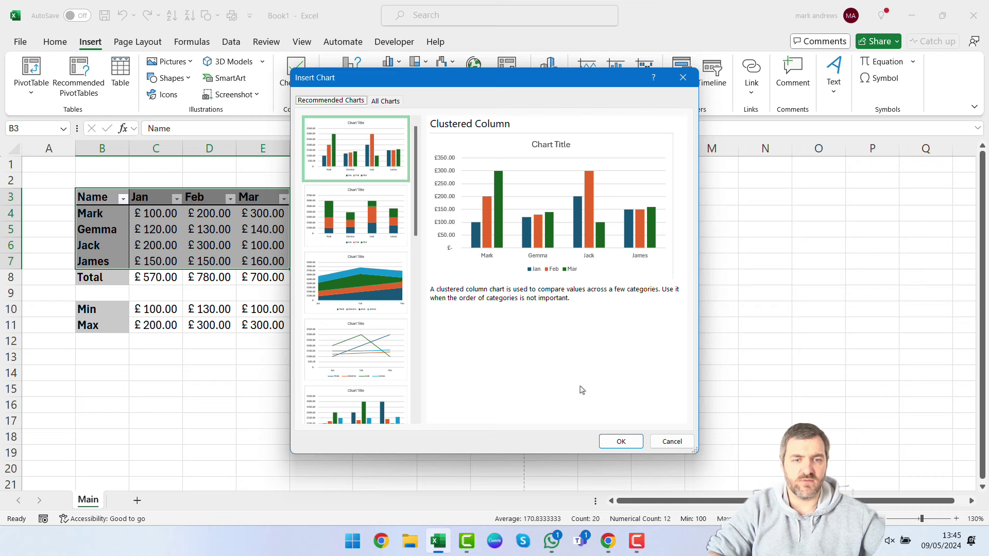
click(621, 442)
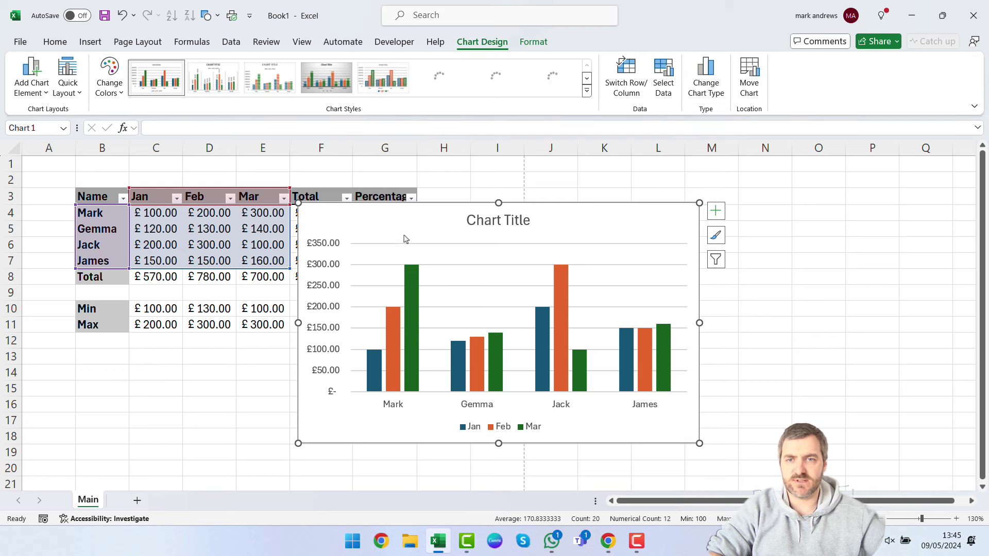
drag(404, 236, 583, 216)
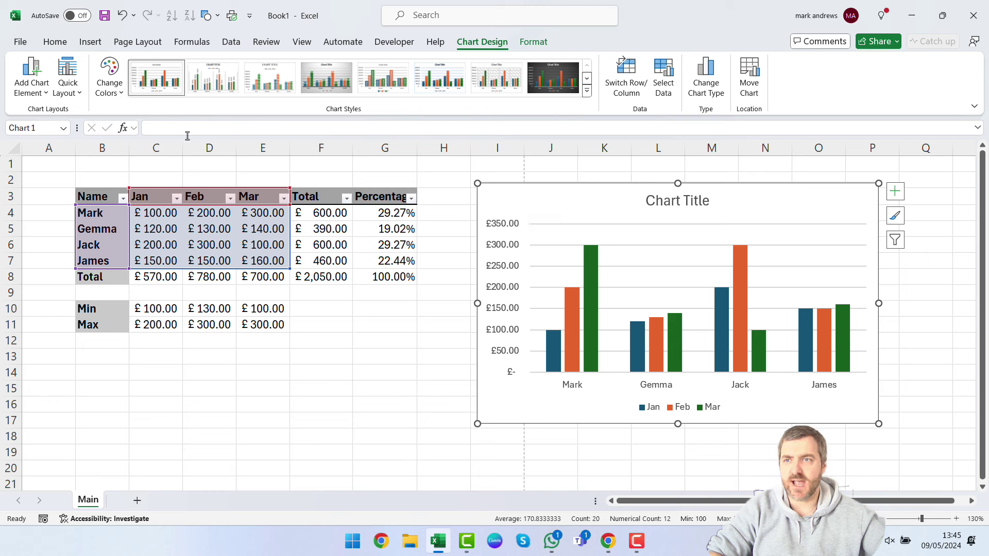
click(110, 85)
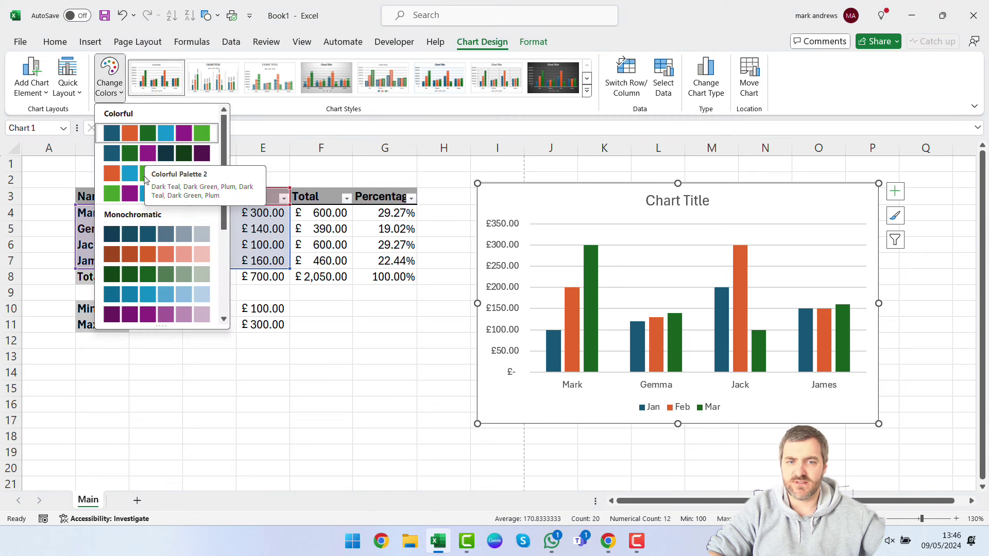
click(116, 93)
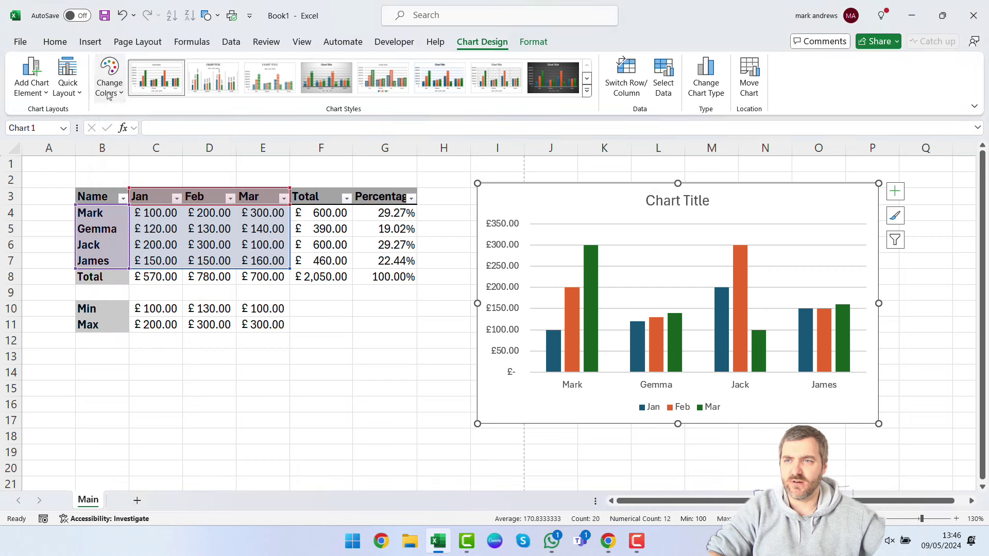
Step: Look through the quick layouts and chart elements and try a trendline based on the Jan series
click(67, 89)
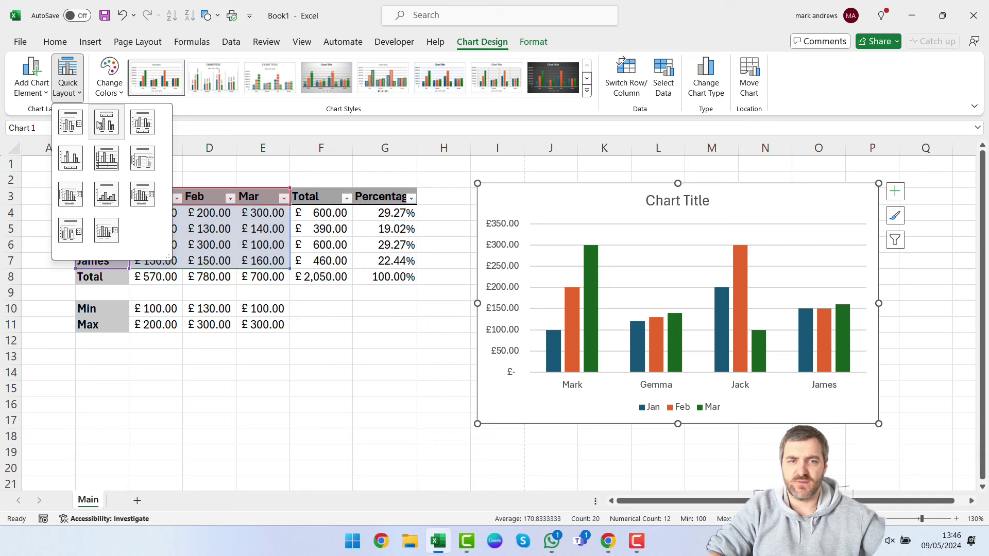
click(142, 124)
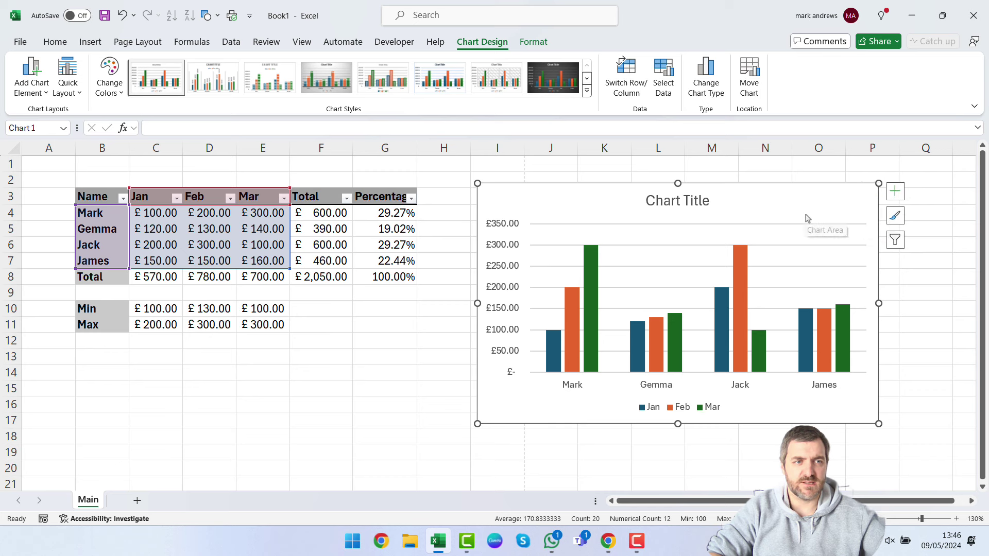
click(896, 192)
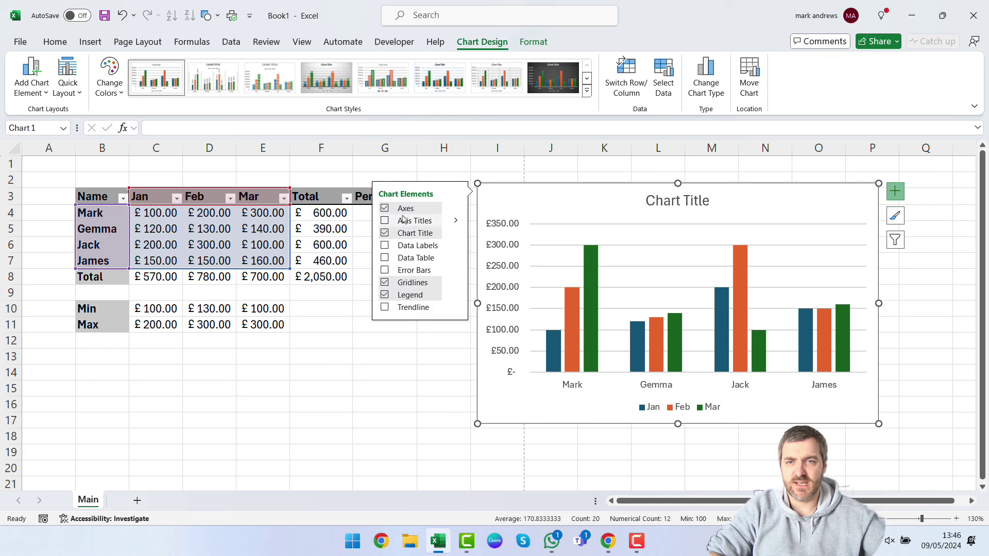
click(416, 271)
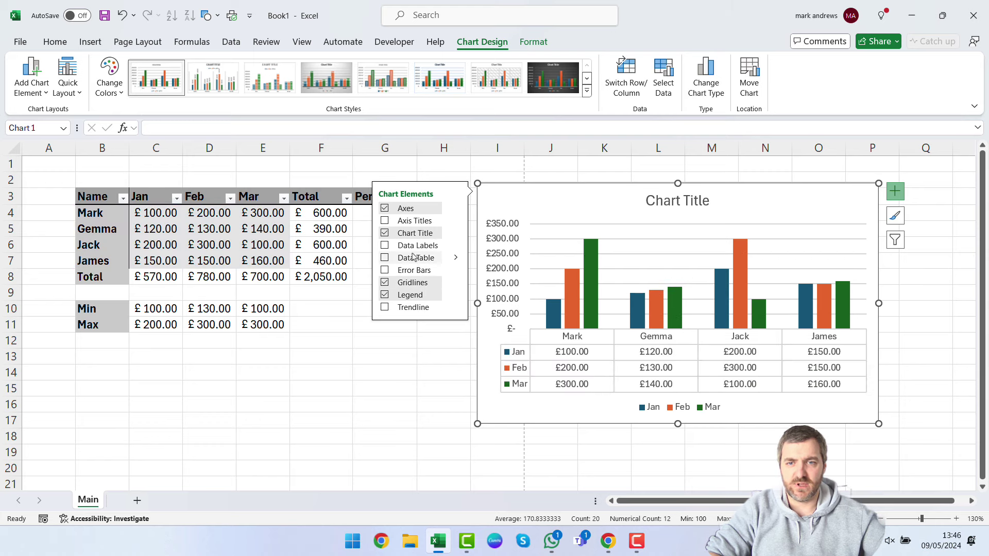
click(409, 307)
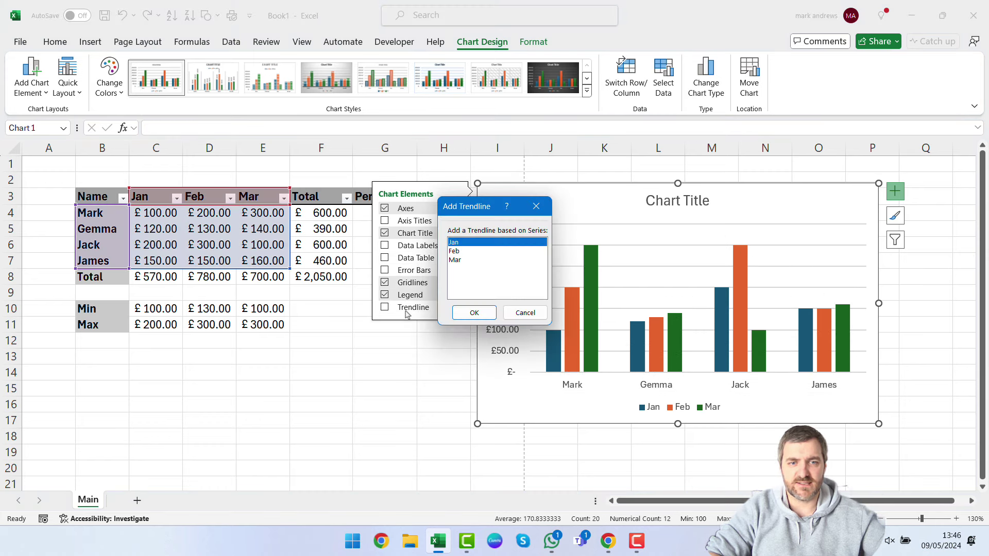
click(476, 313)
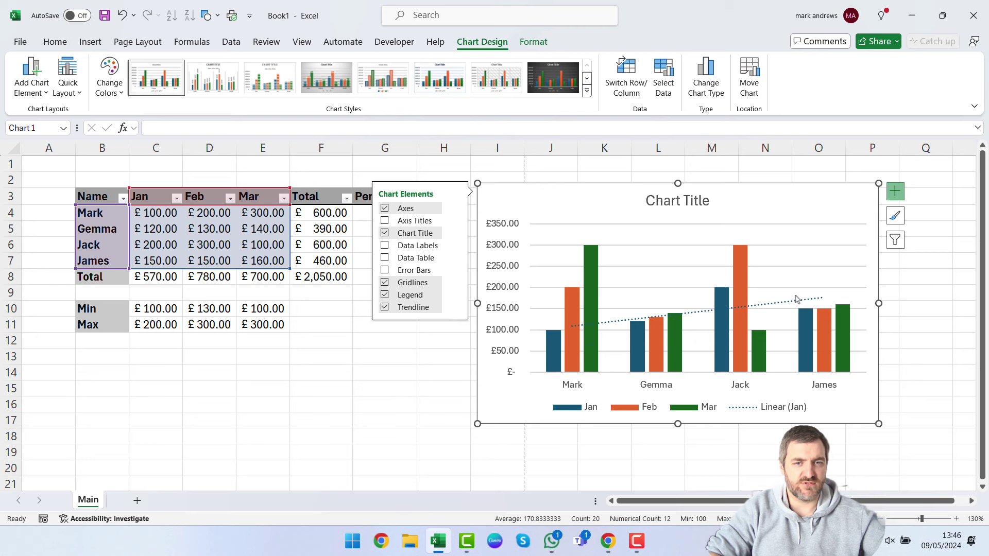
click(455, 307)
key(Escape)
key(Escape)
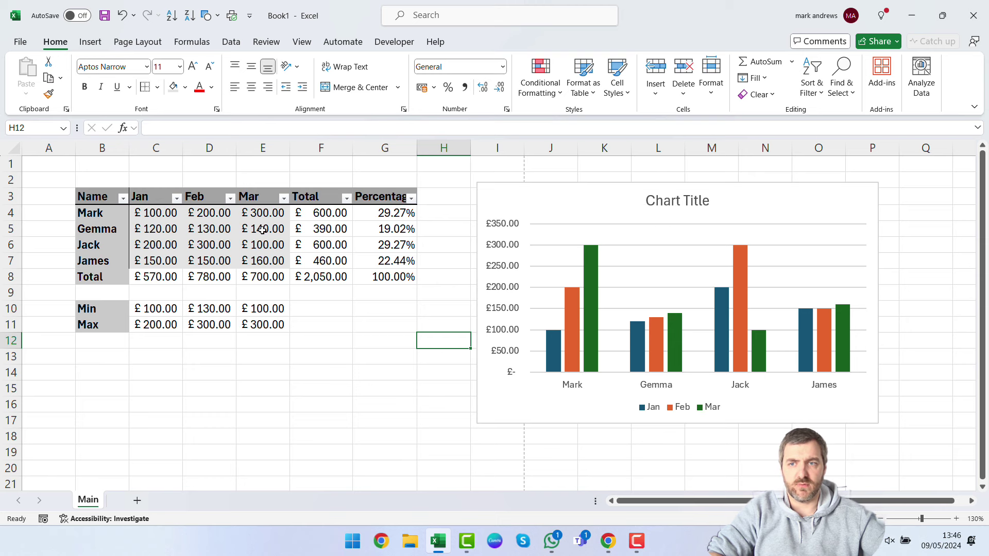
Step: Replace the chart title text with "Sales"
click(679, 200)
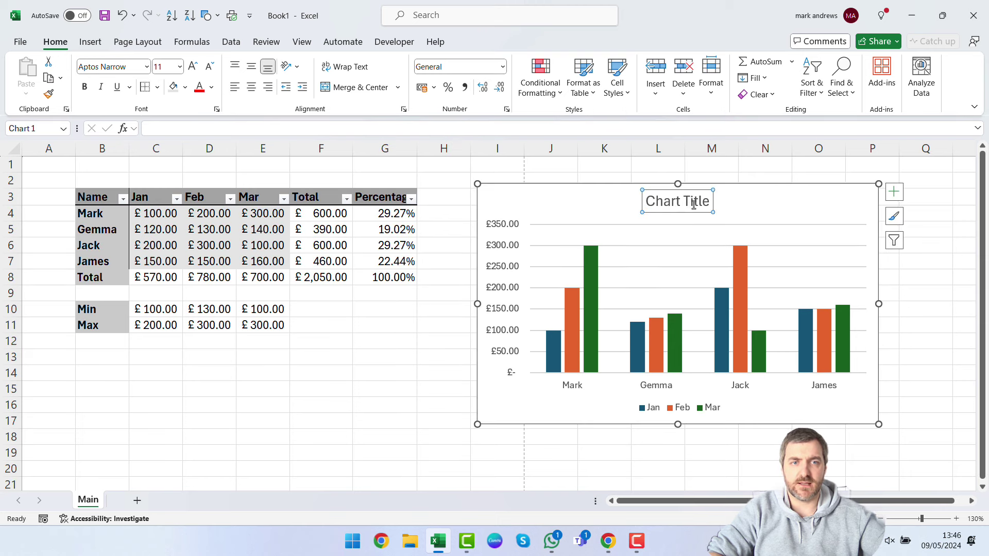
click(709, 204)
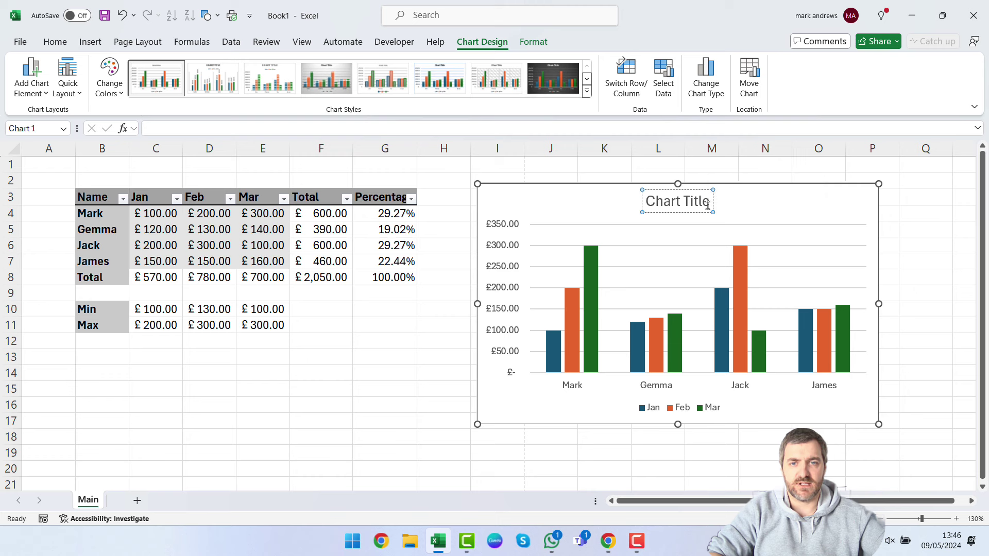
drag(709, 204, 639, 198)
text(Sales)
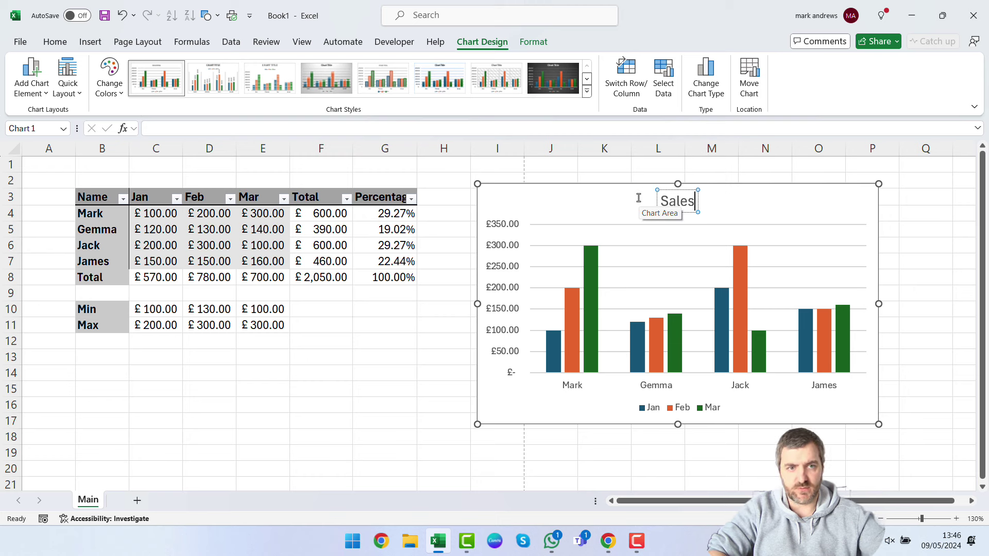
Step: Format the Sales chart title in Agency FB, size 18, with the standard red font color
key(ctrl+a)
click(54, 44)
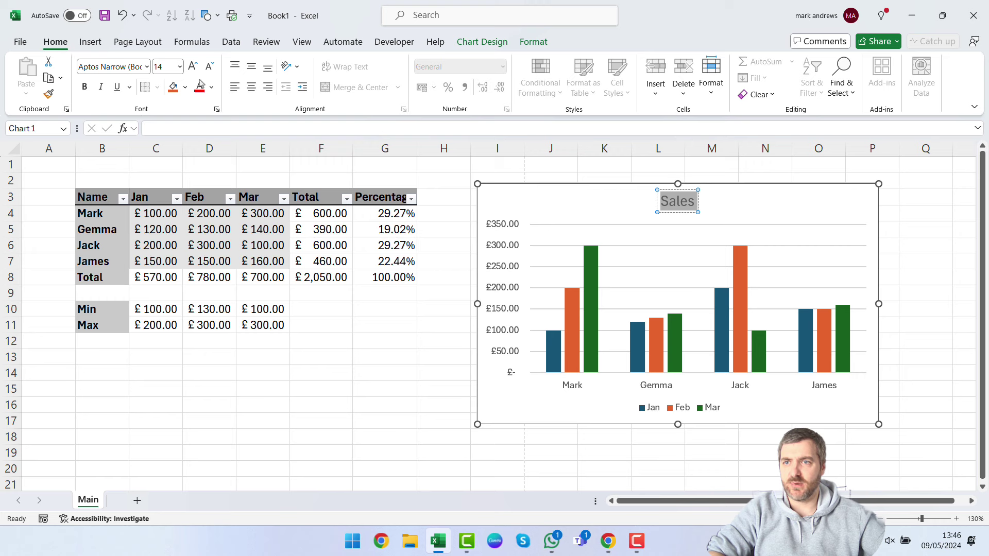
click(147, 67)
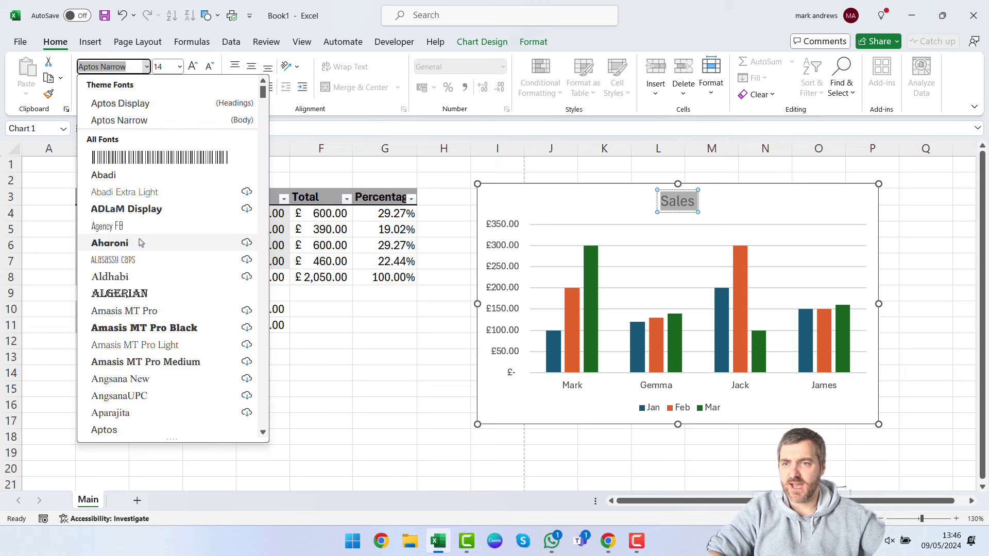
click(148, 227)
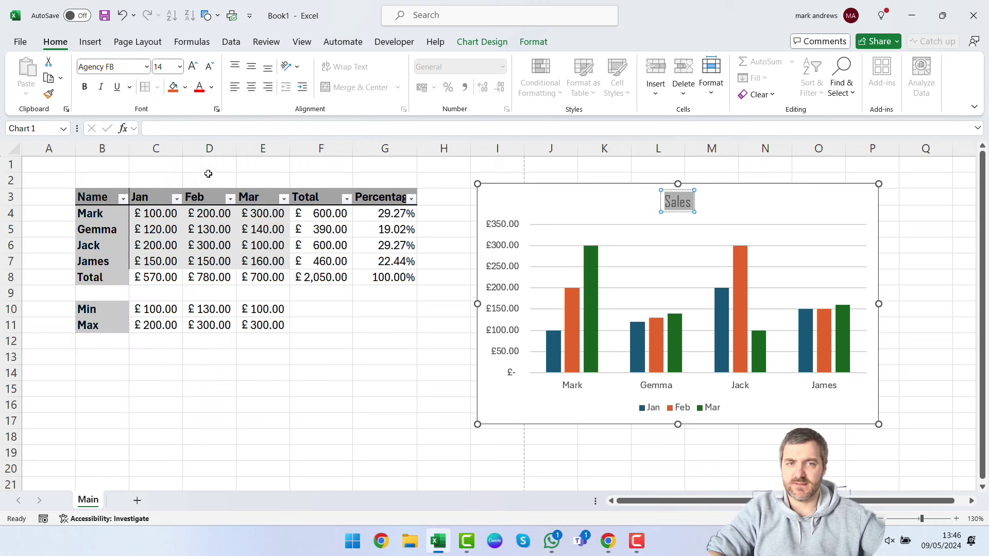
click(192, 66)
click(192, 66)
click(209, 66)
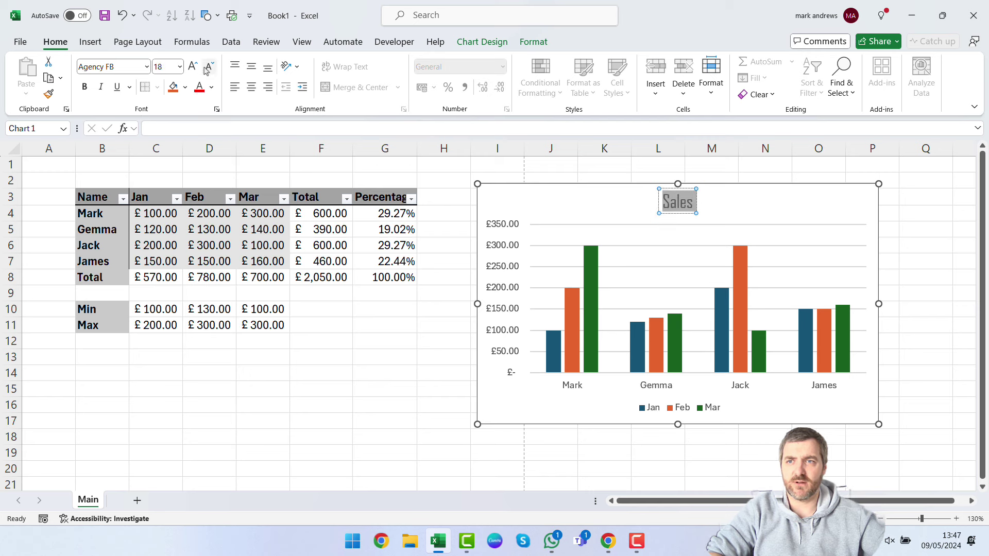
click(196, 68)
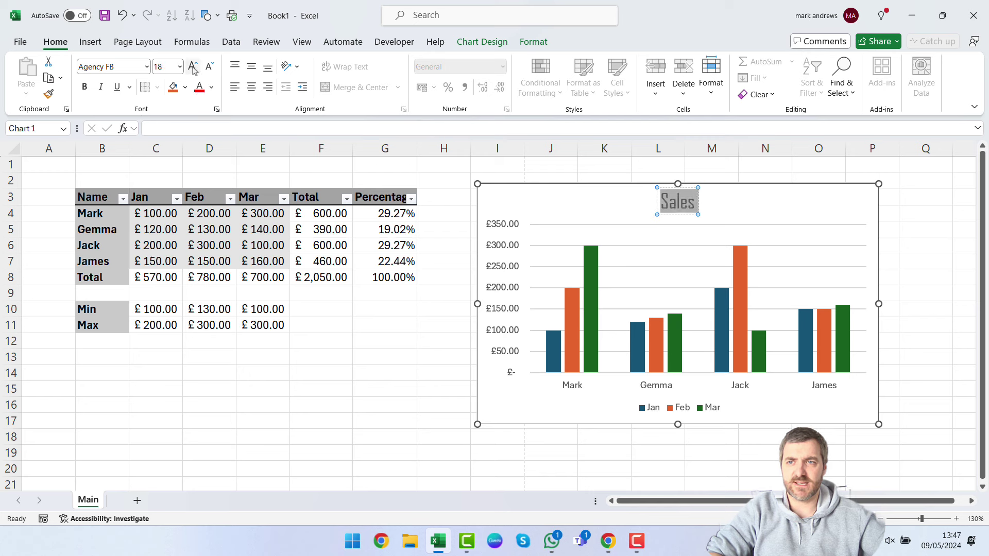
click(211, 88)
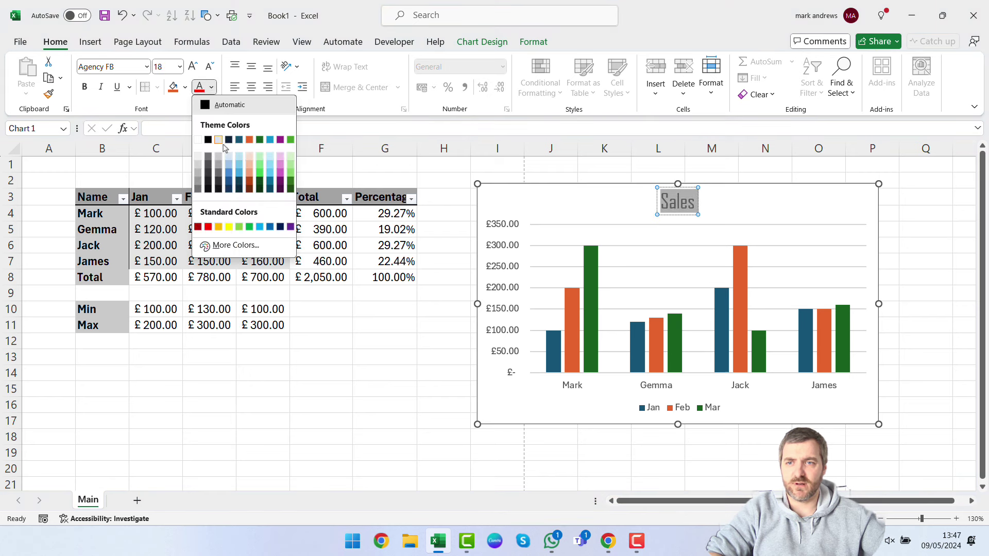
click(208, 227)
click(438, 384)
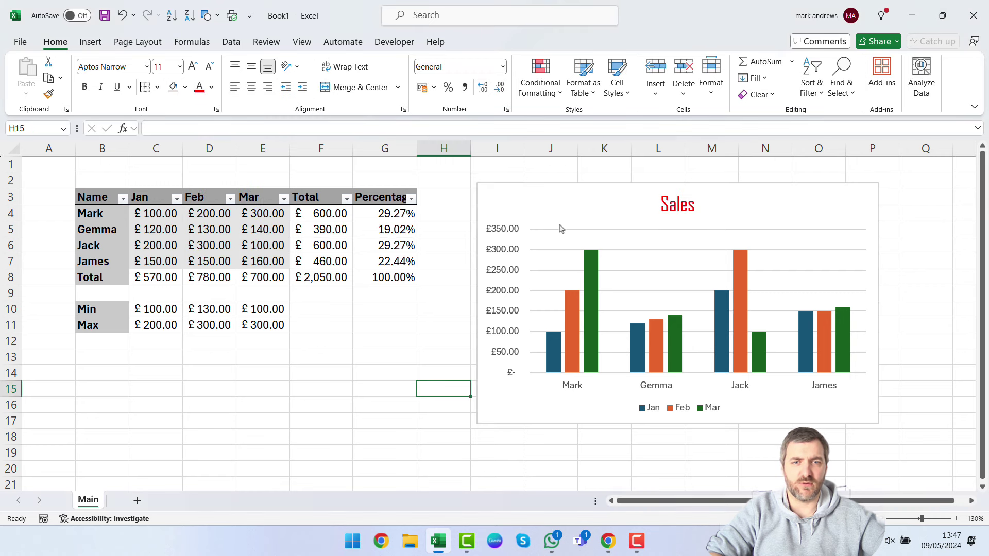
Step: Fill the chart's plot area with light gray and the surrounding chart area with a darker gray
click(562, 247)
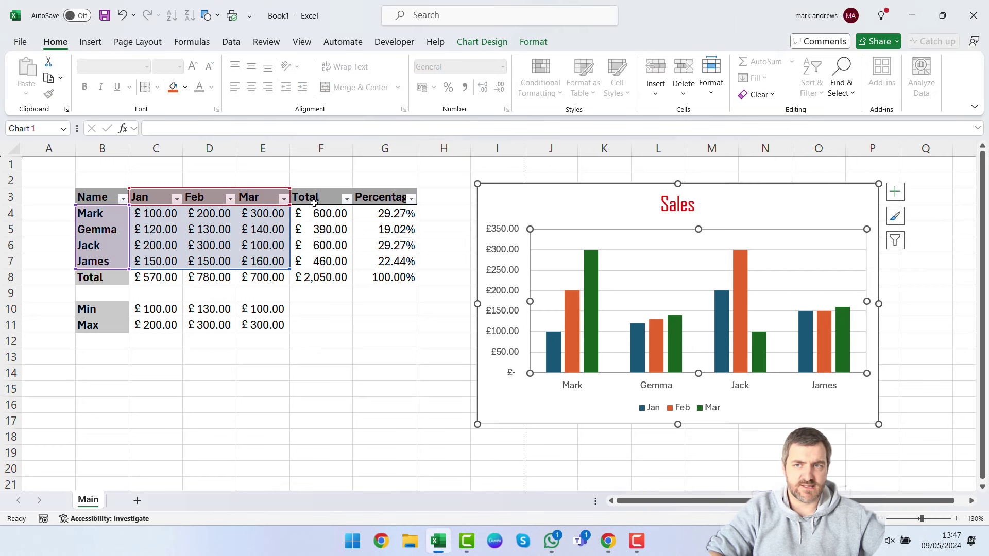
click(185, 88)
click(192, 156)
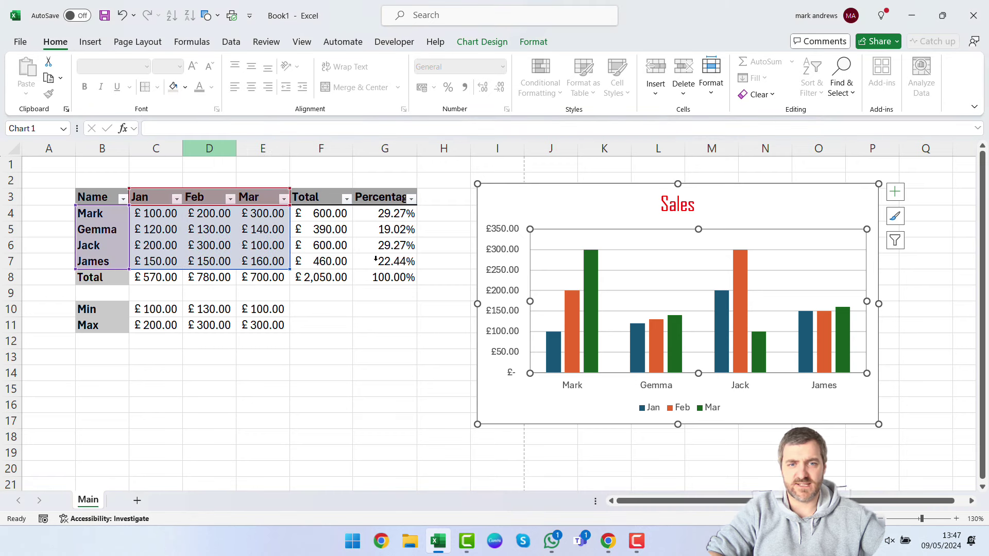
click(405, 360)
click(514, 210)
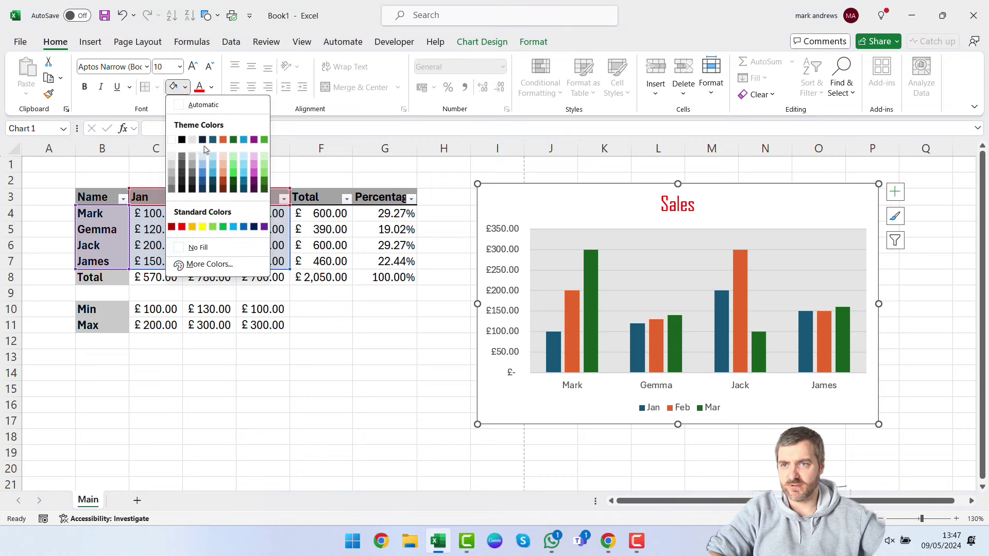
click(185, 87)
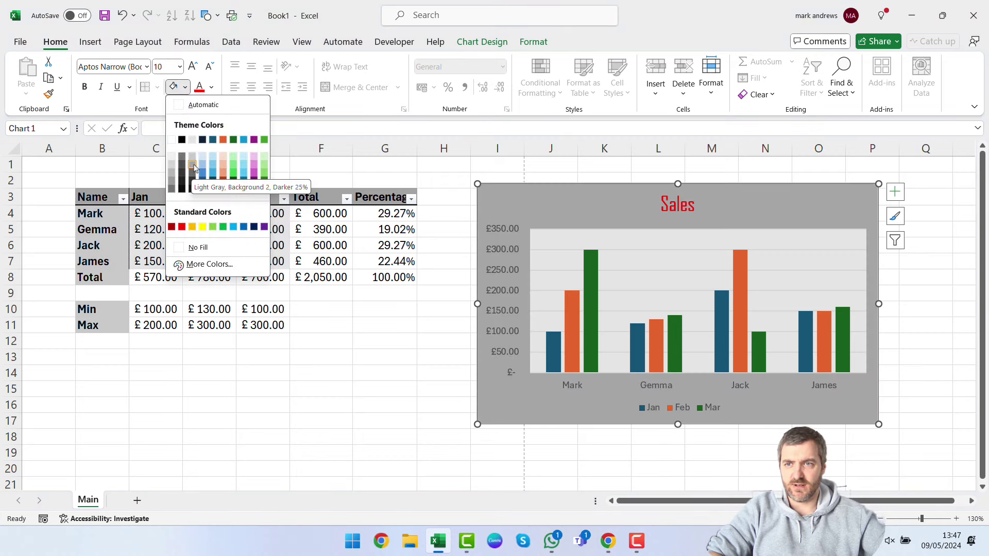
click(191, 161)
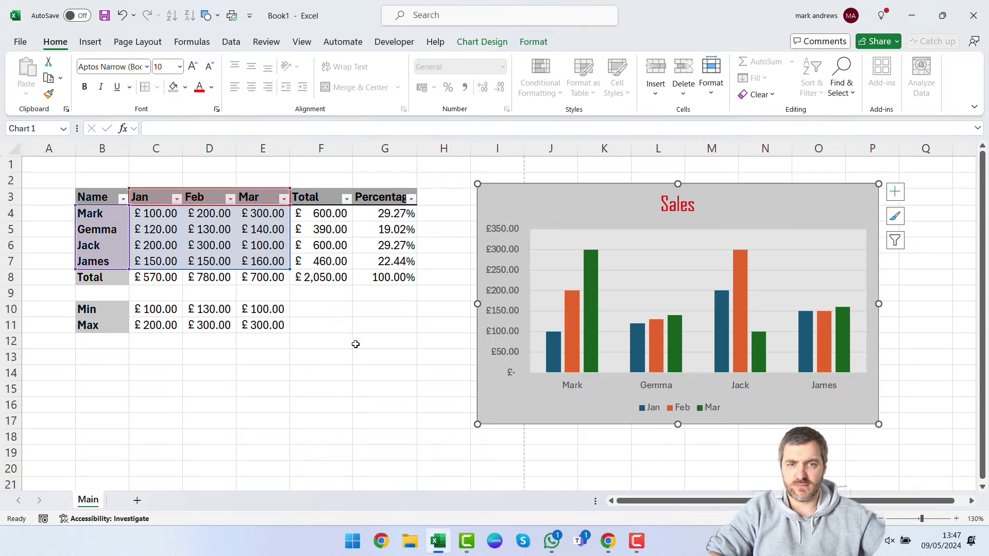
click(354, 344)
Step: Move the chart closer to the table, starting in column H, and set the March value in E6 to 400
drag(751, 213, 719, 214)
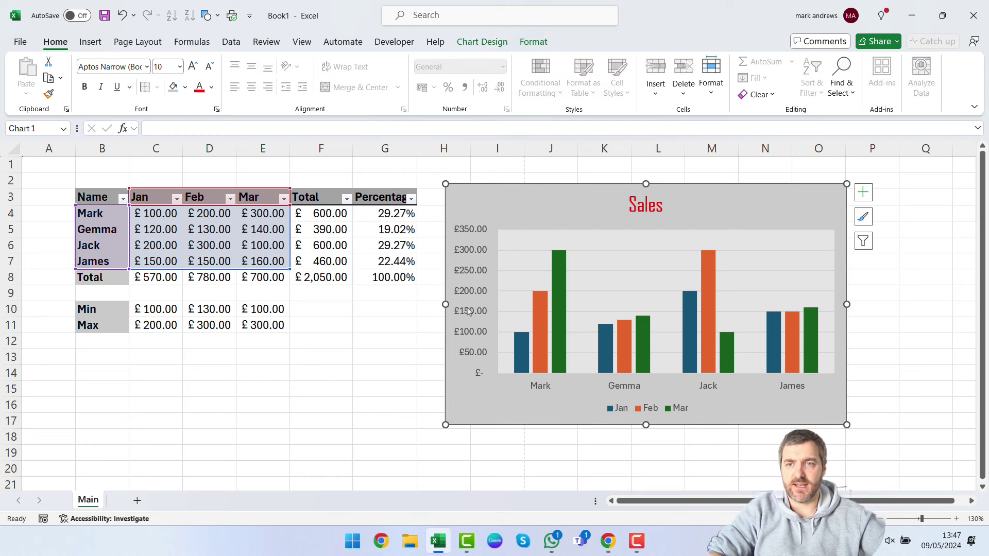
click(269, 246)
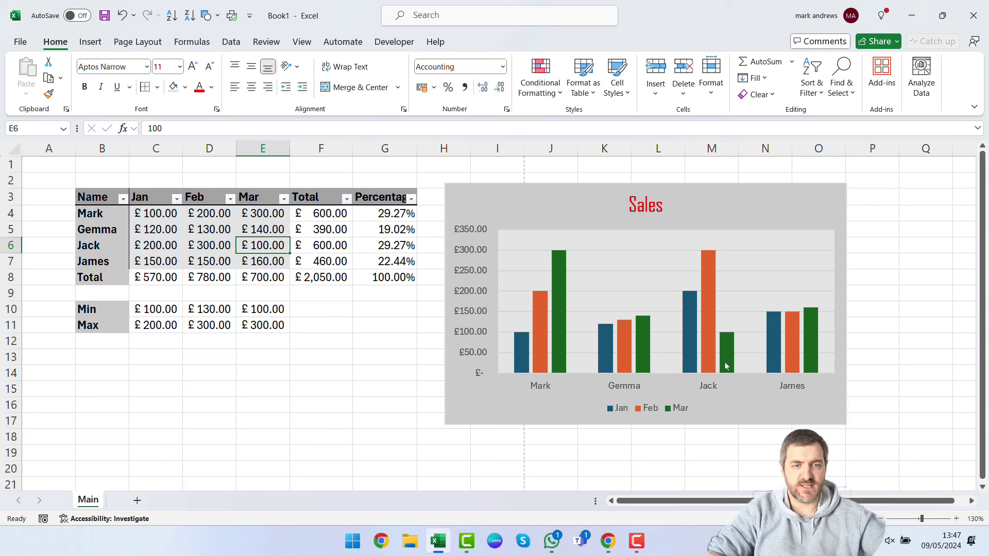
text(400)
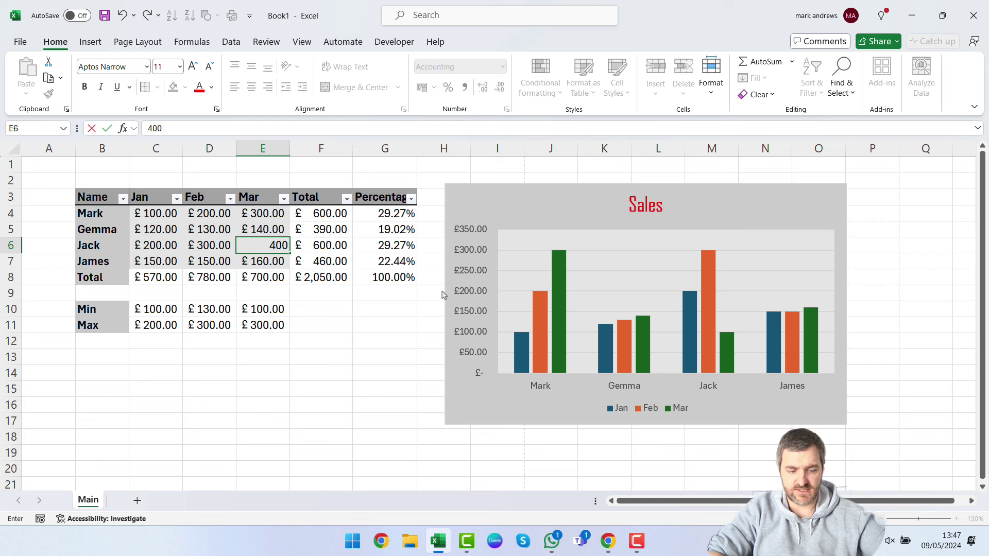
key(Return)
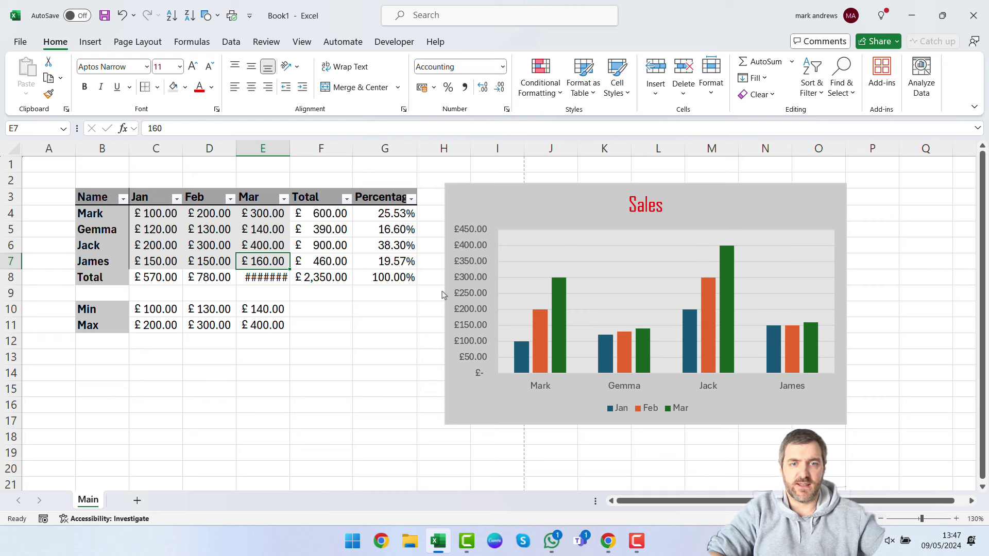
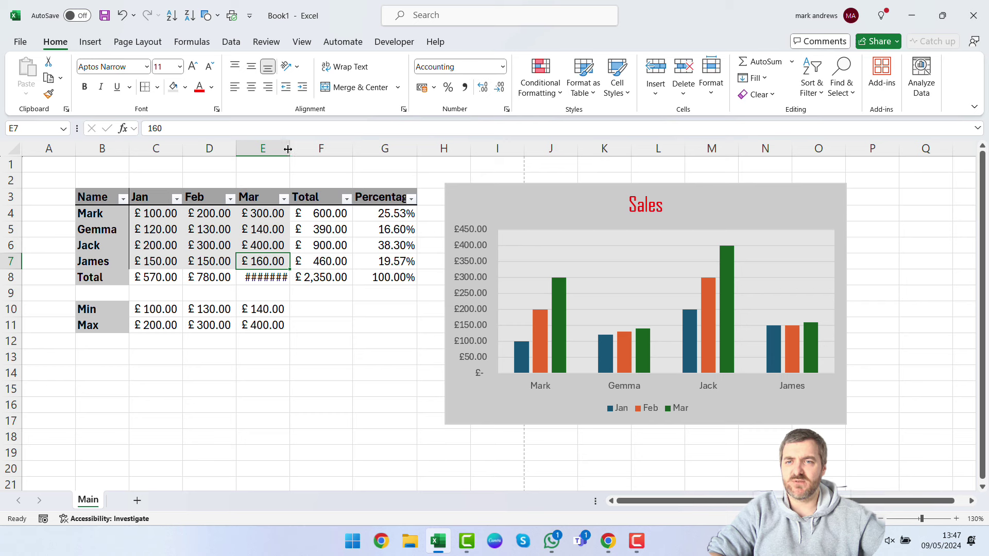
Step: Auto-fit the width of column E to its contents and move the chart away from the table, starting in column I
mouse_move(291, 151)
mouse_down()
mouse_move(274, 151)
mouse_move(309, 149)
mouse_move(281, 148)
mouse_up()
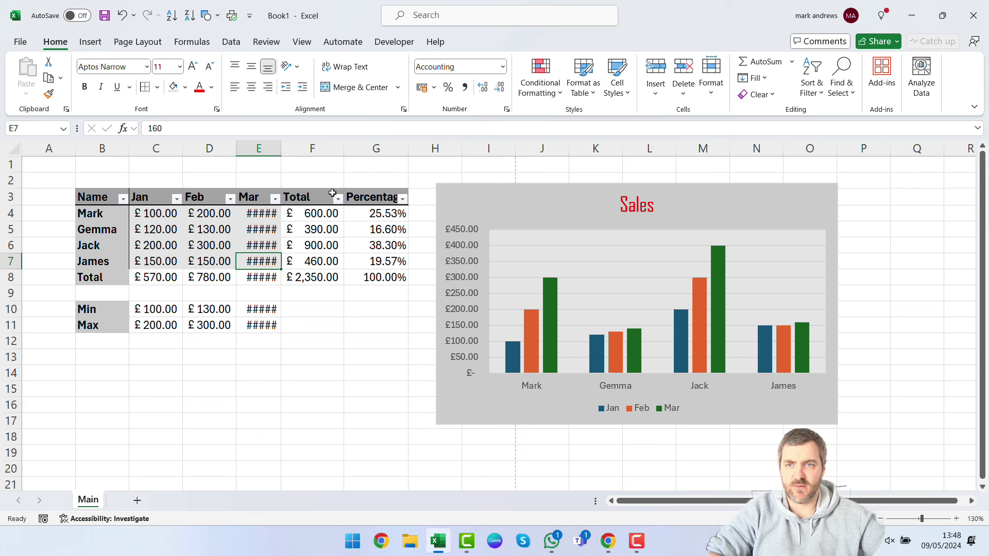
double_click(280, 148)
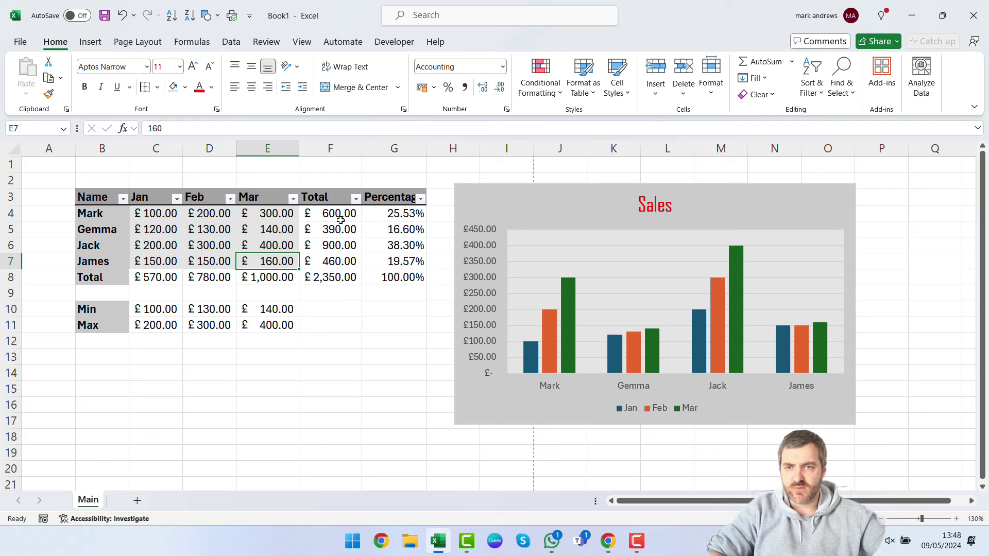
drag(568, 209, 573, 186)
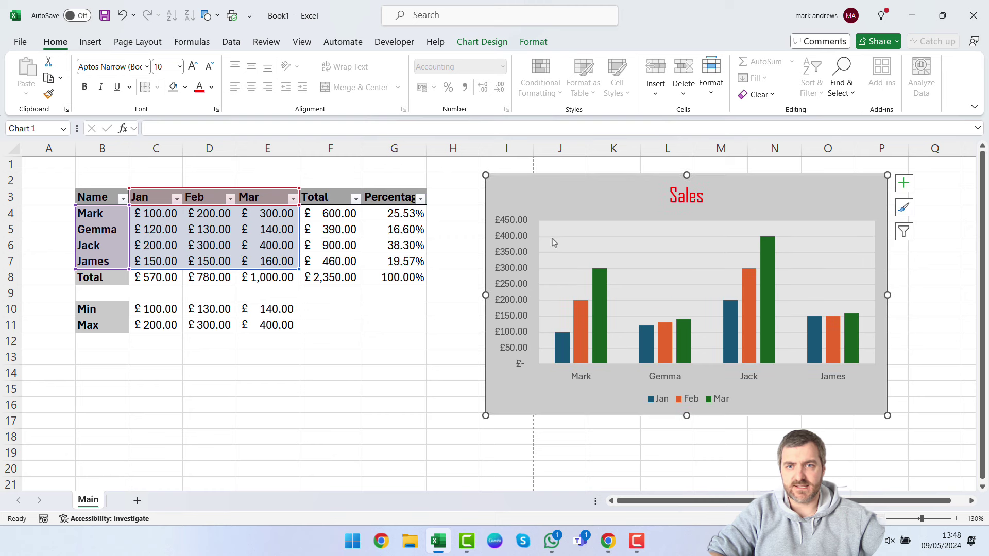
key(Escape)
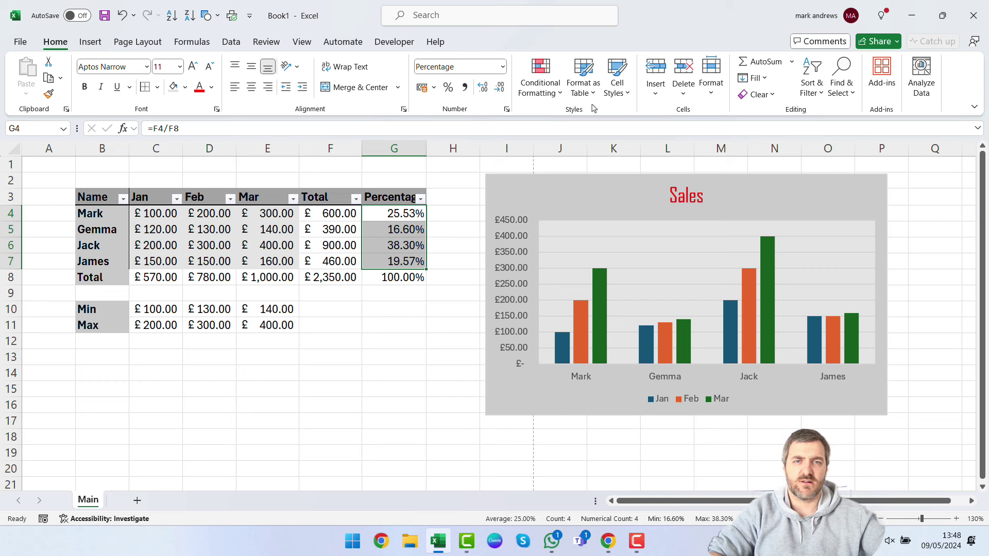
Step: Apply the Green - Yellow - Red color scale as conditional formatting to the percentages in G4:G7
click(550, 95)
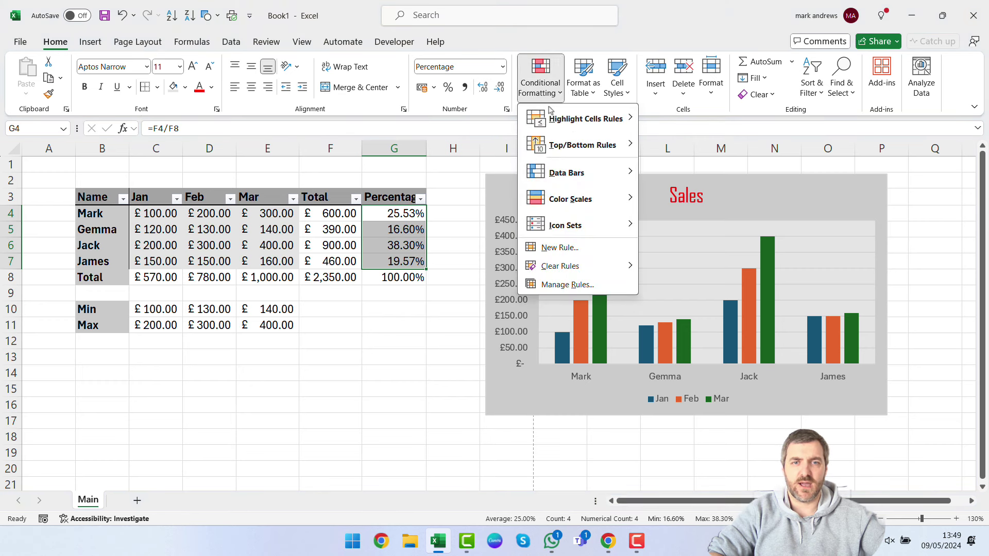
mouse_move(573, 202)
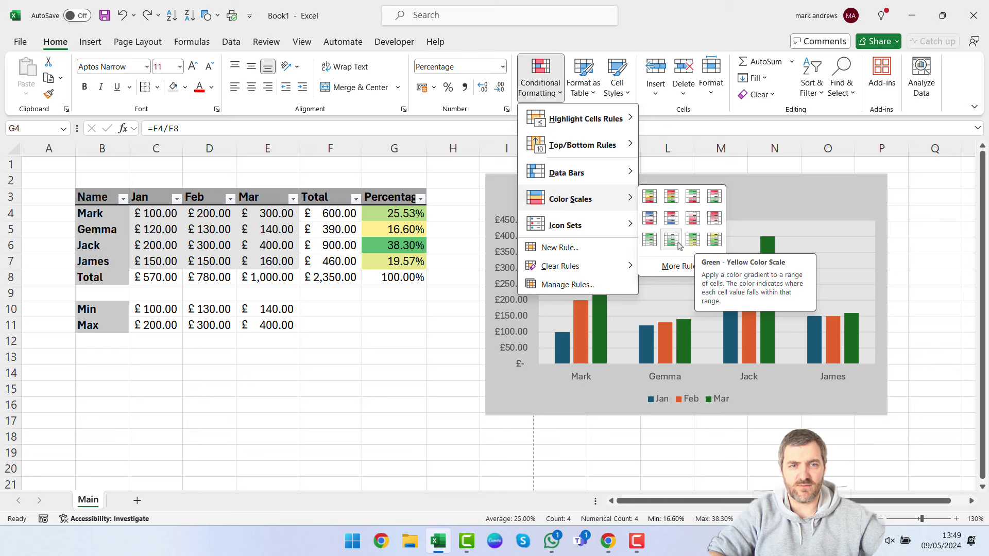
click(650, 198)
click(371, 313)
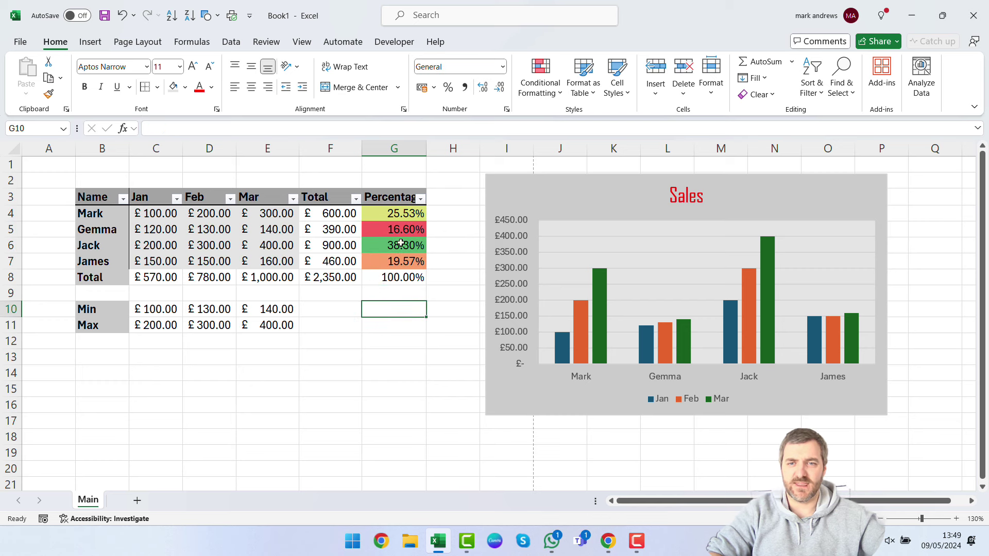
Step: Set up a Greater Than highlight rule on the monthly values in C4:E7 with a threshold of 350
drag(154, 213, 294, 266)
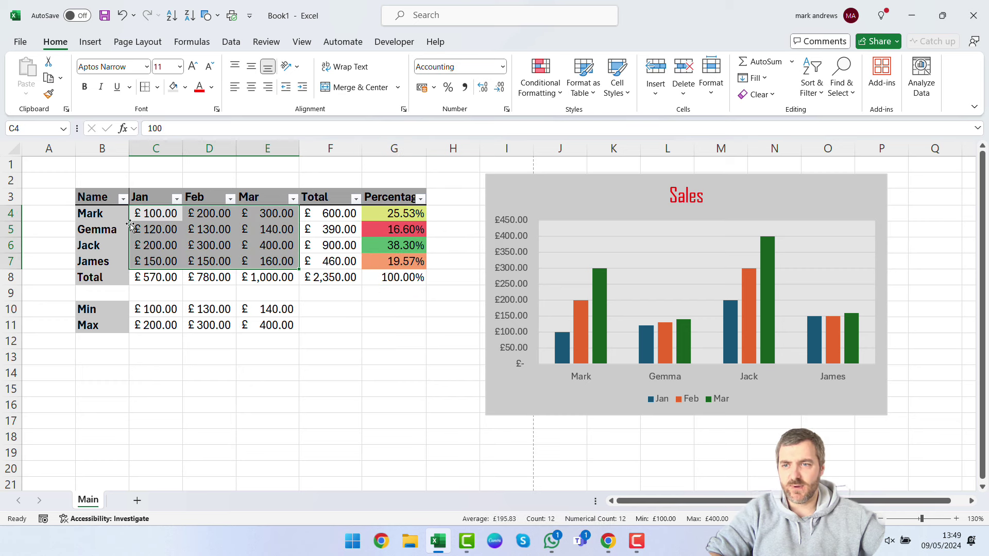
click(547, 95)
mouse_move(549, 108)
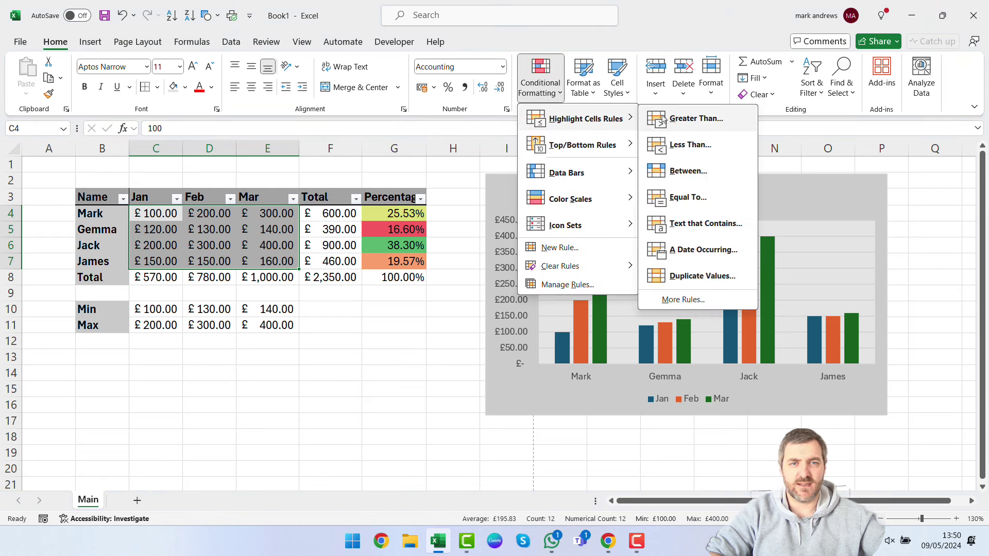
click(664, 119)
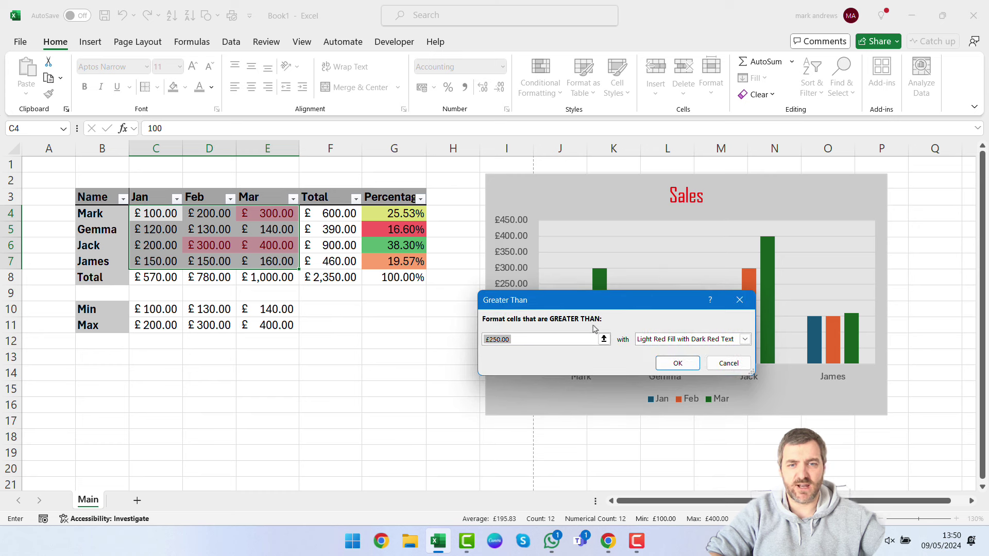
text(350)
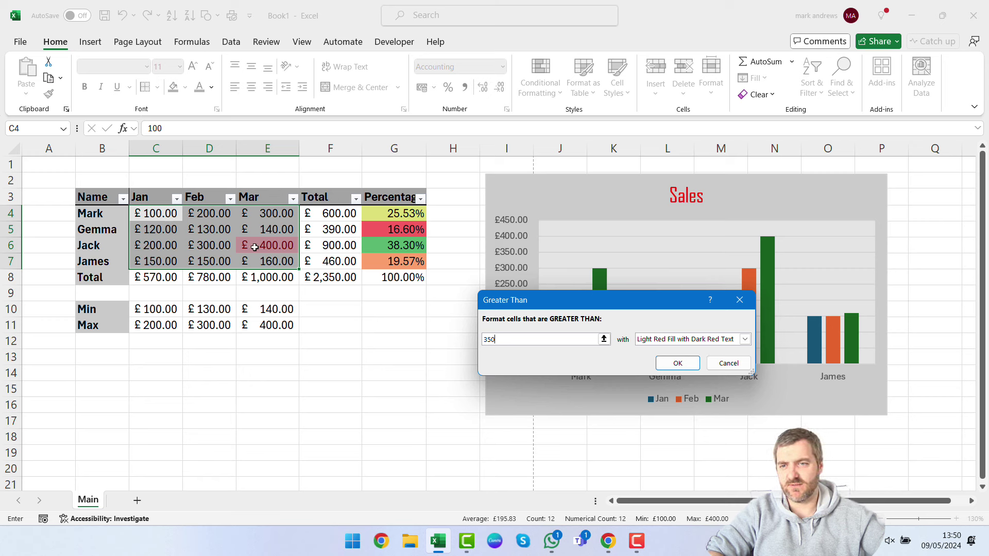
Step: Try a custom format with a light green fill for the Greater Than rule
click(745, 340)
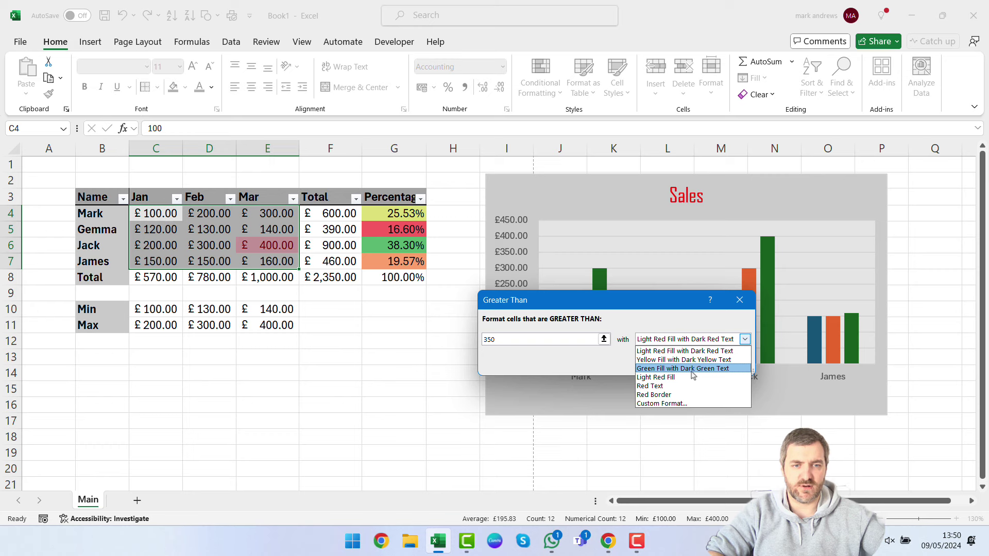
click(663, 404)
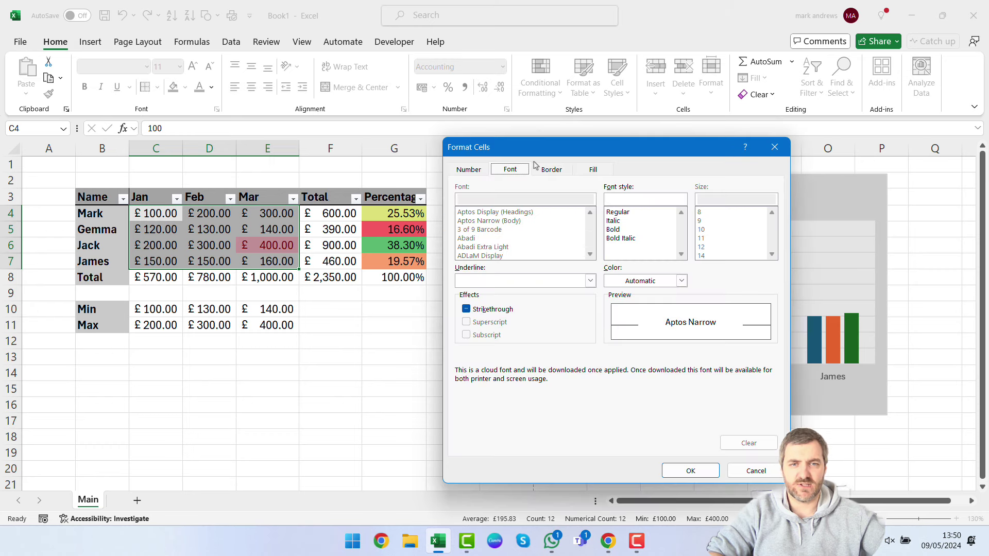
click(548, 174)
click(593, 172)
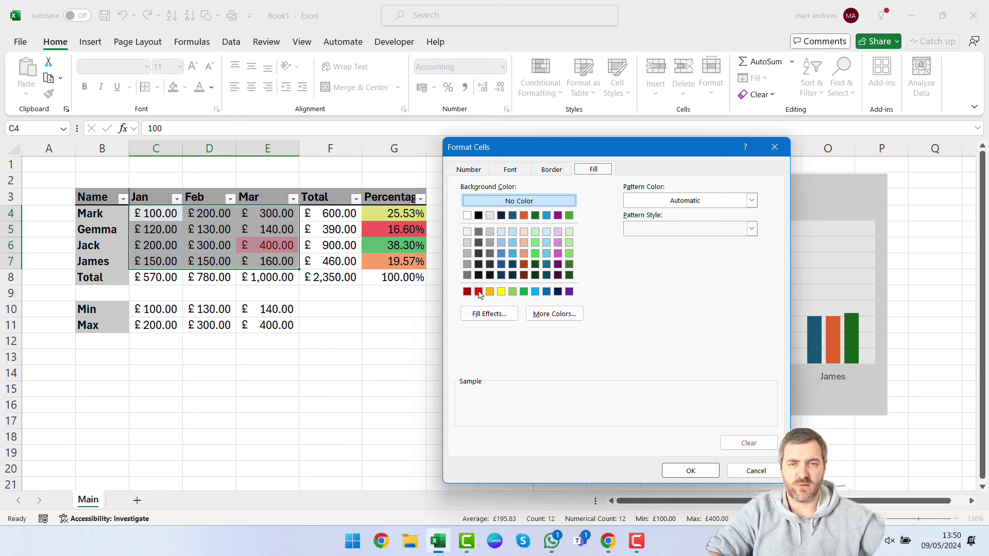
click(570, 253)
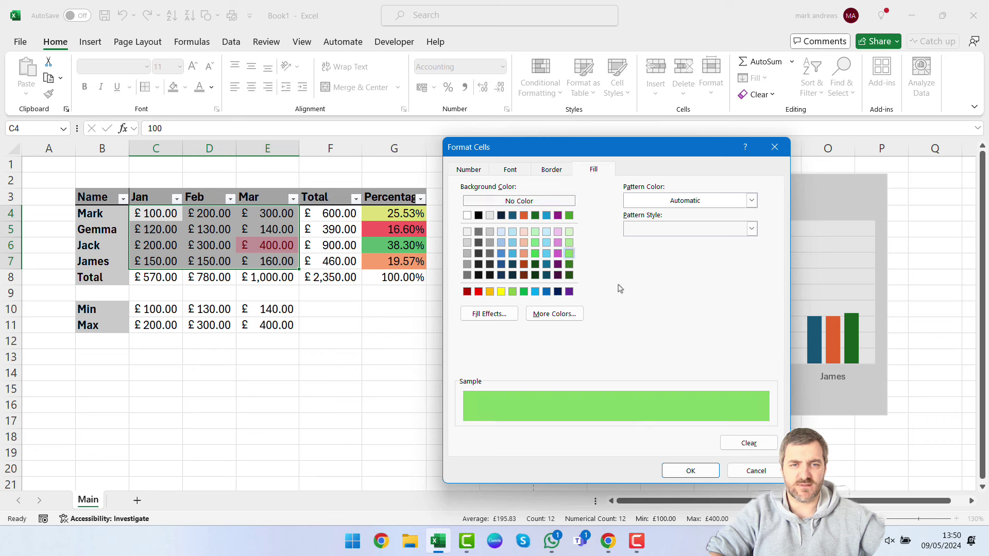
click(691, 471)
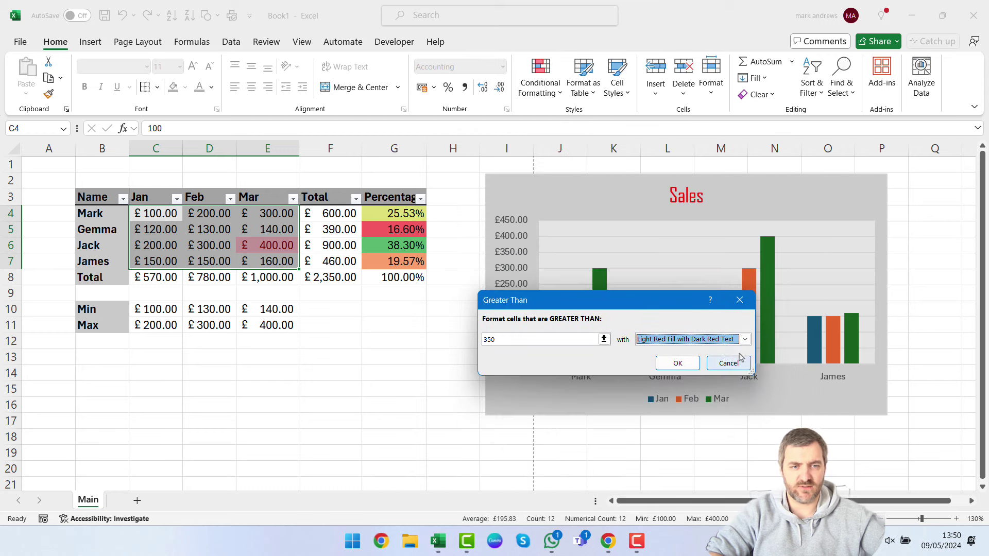
Step: Apply the Greater Than rule with the Green Fill with Dark Green Text format
click(745, 339)
click(710, 368)
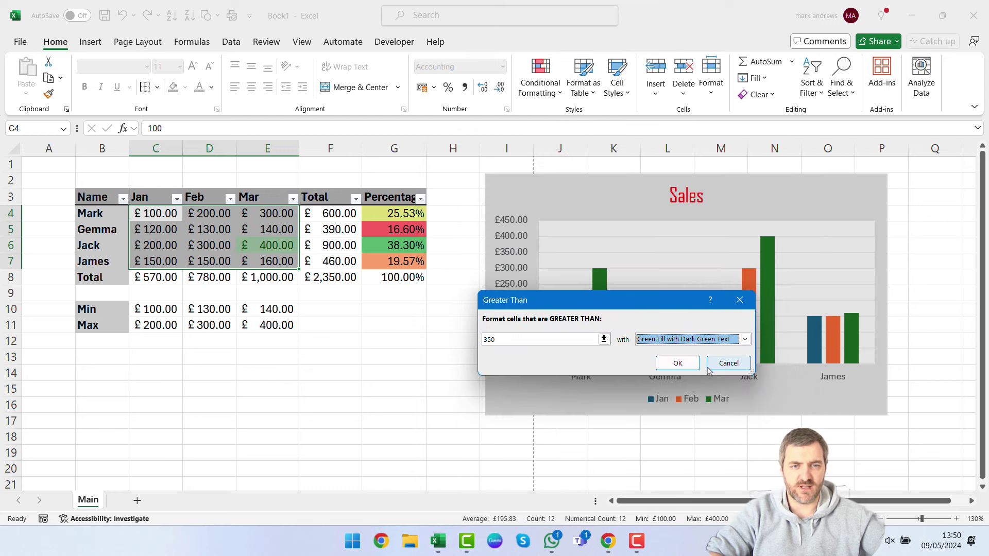
click(677, 364)
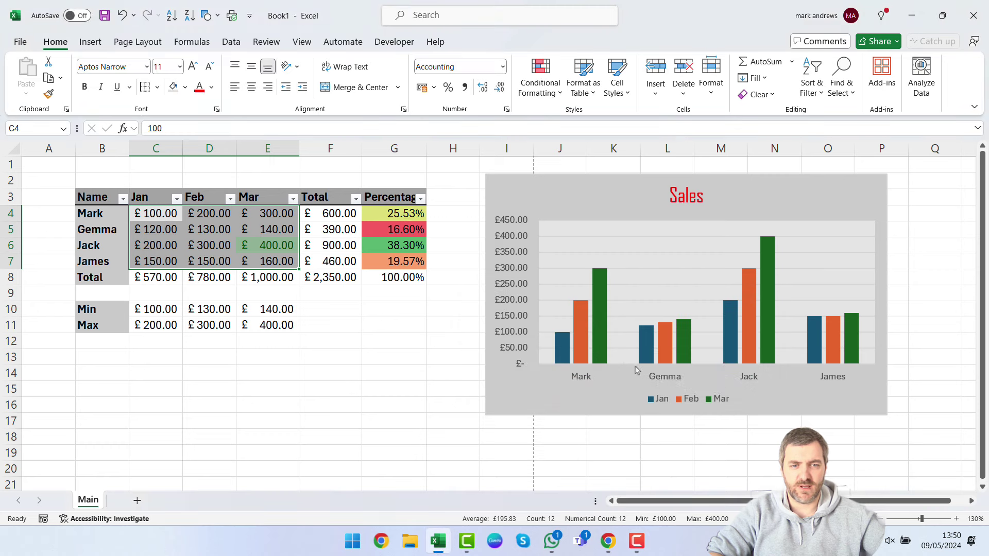
click(394, 341)
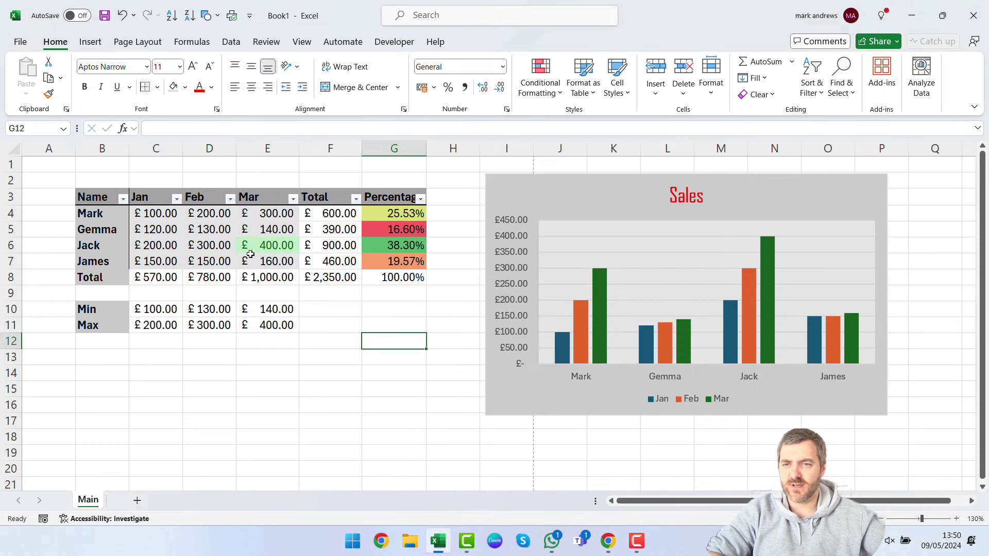
Step: Set the March value in E6 to 340 and the February value in D6 to 350
click(277, 245)
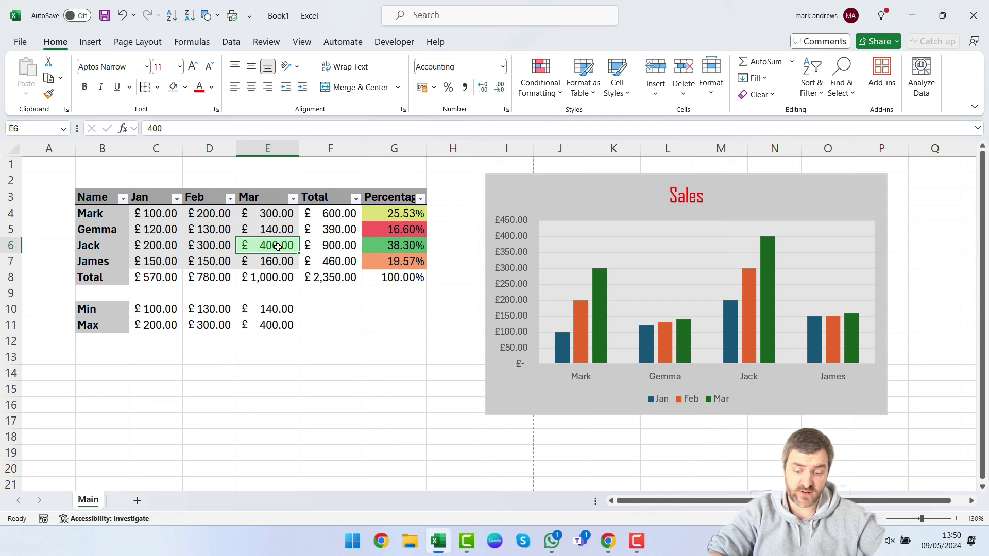
text(340)
key(Return)
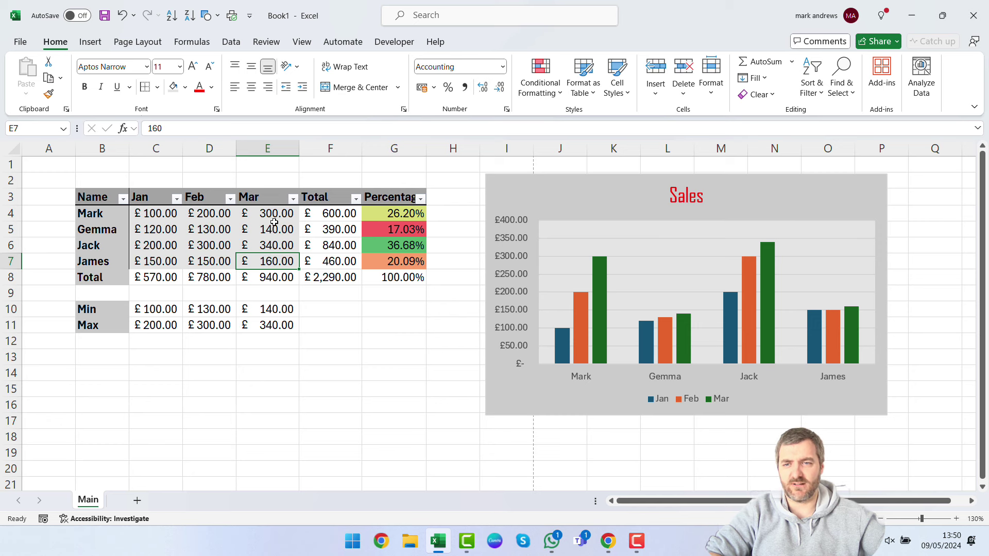
click(215, 249)
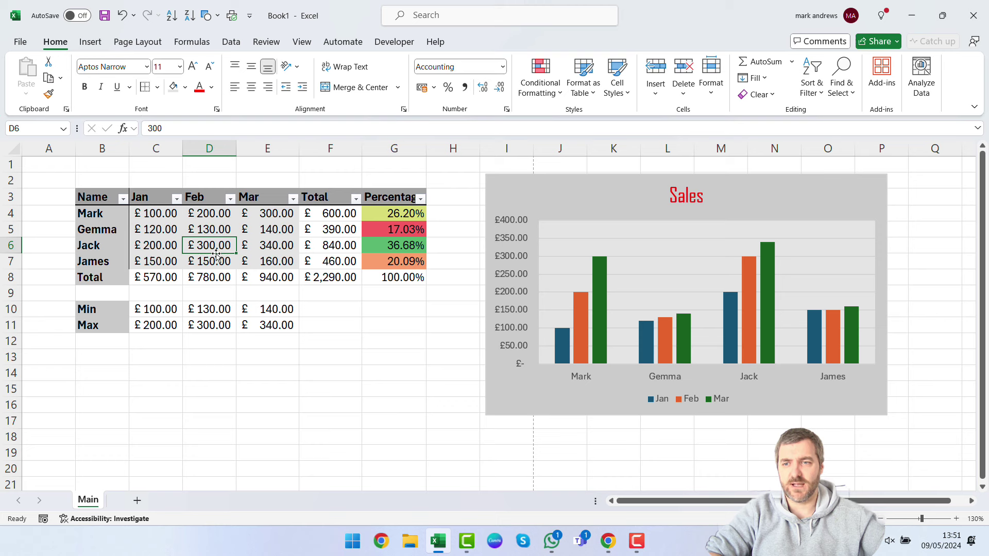
text(350)
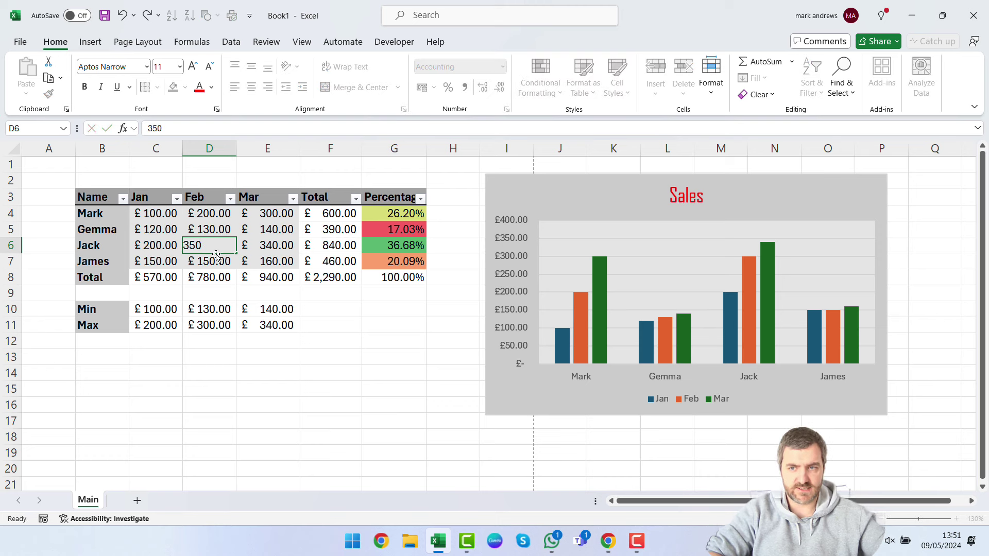
key(Return)
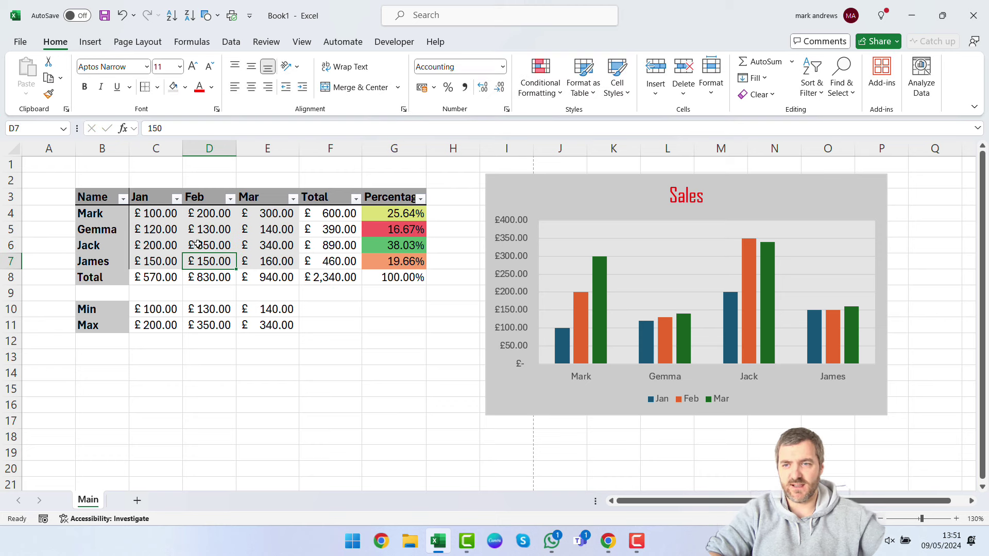
Step: Raise the February value in D6 to 351
click(211, 246)
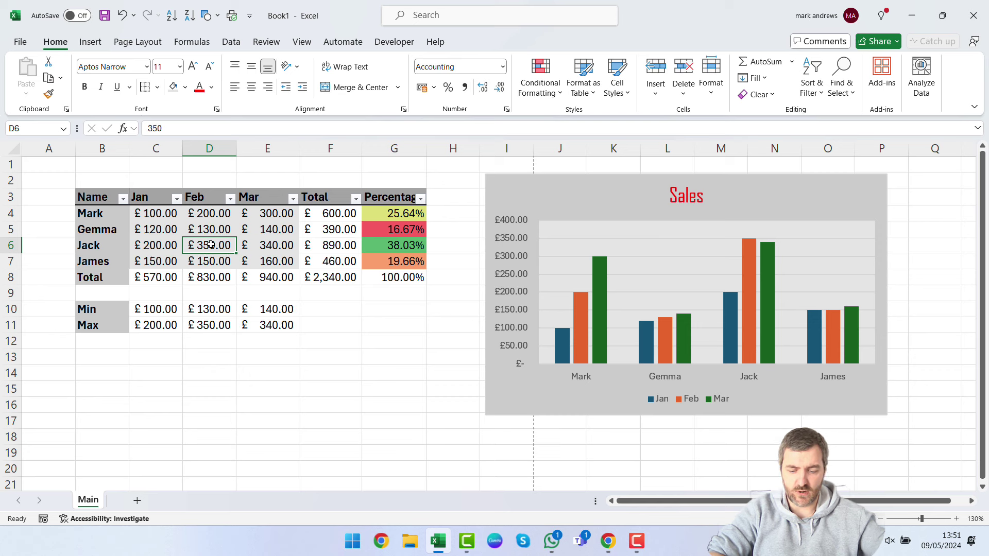
text(351)
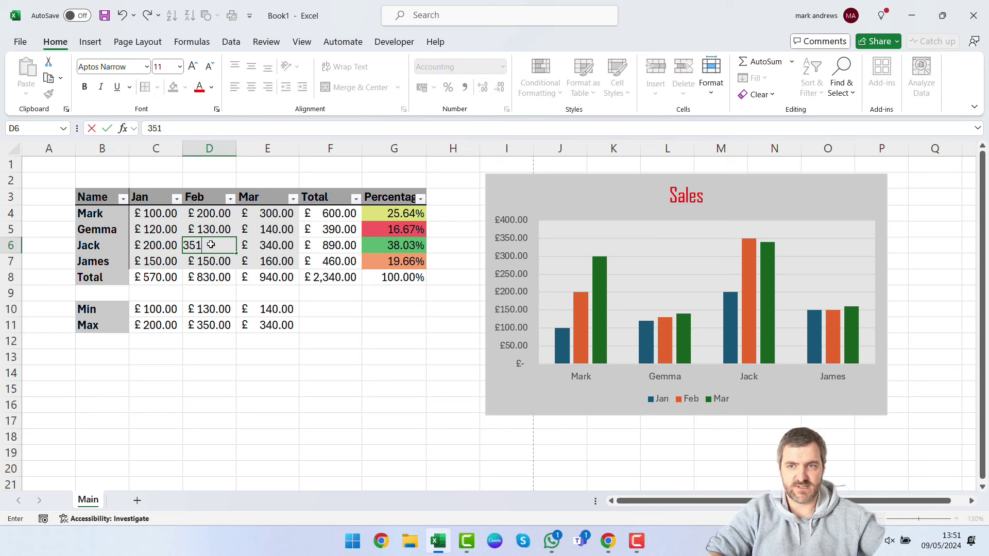
key(Return)
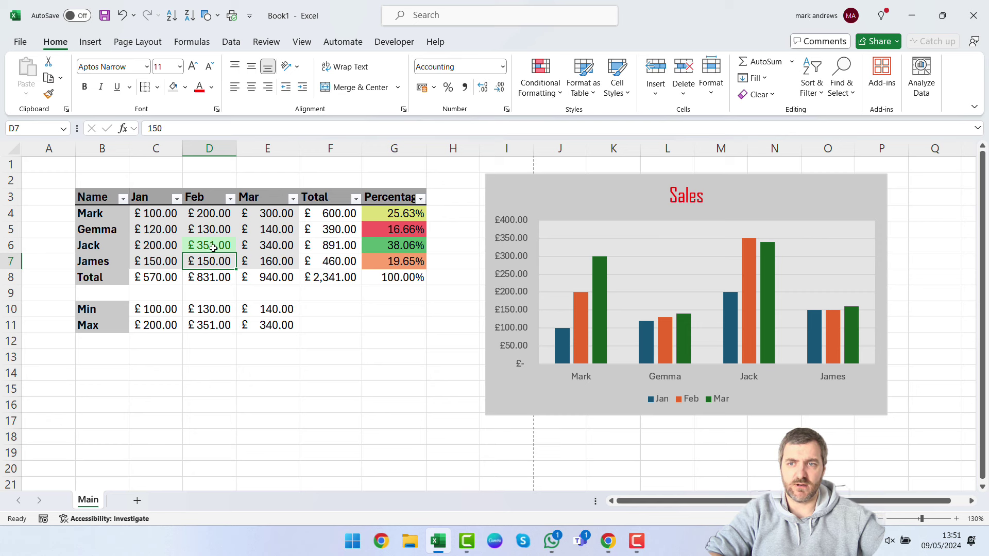
Step: Add the label "average" in B12, directly below the Max label
key(Left)
key(Left)
key(Down)
key(Down)
key(Down)
key(Down)
key(Down)
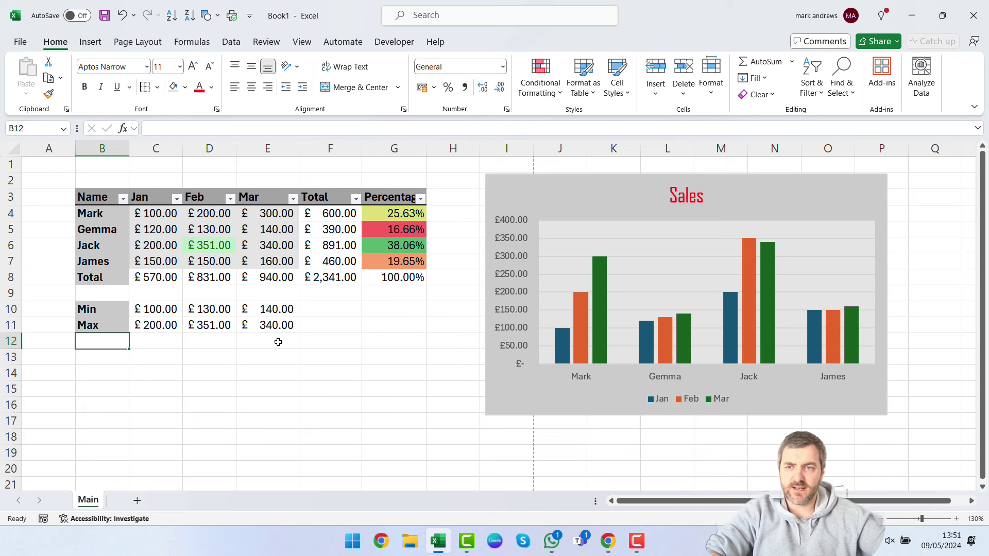
text(average)
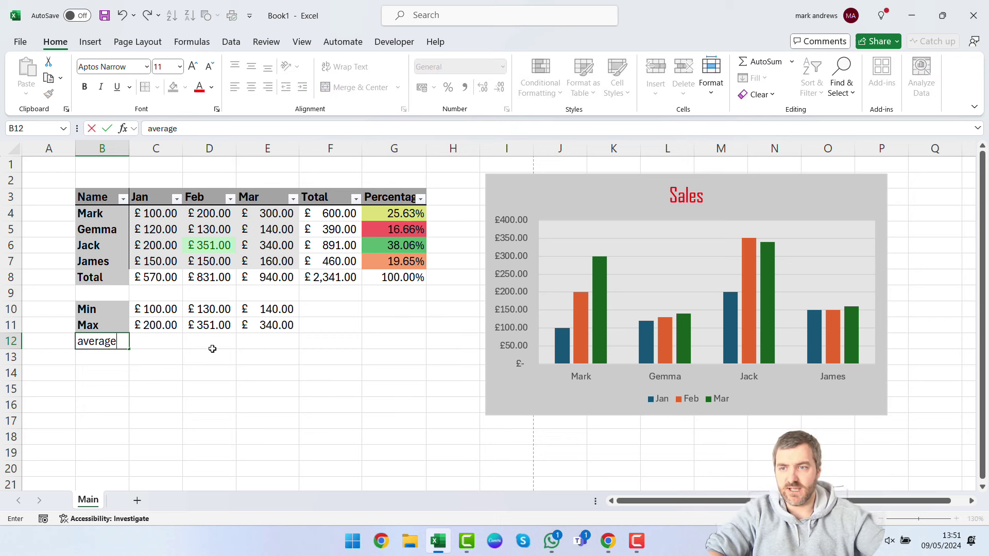
key(Tab)
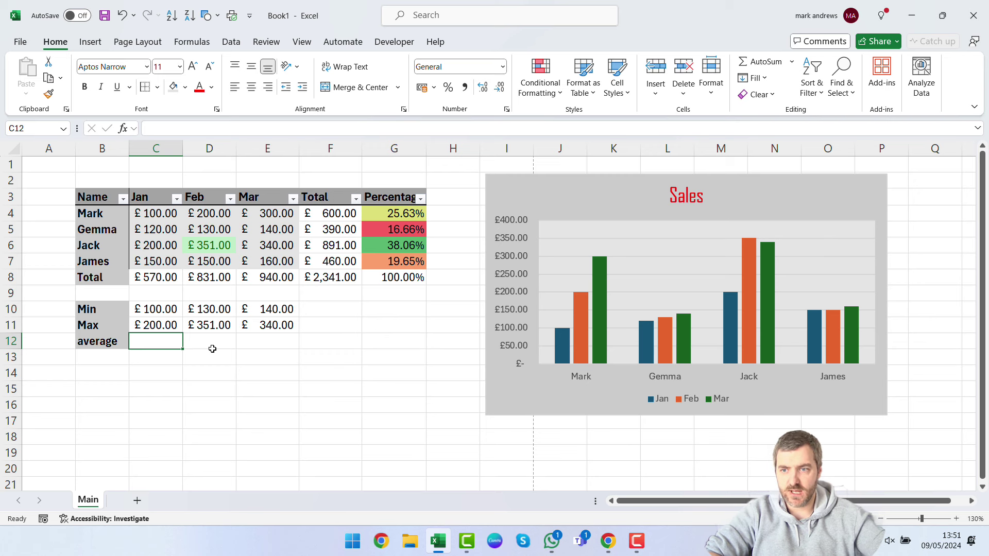
Step: Enter an AVERAGE formula in C12 that averages the January values in C4:C7
text(=)
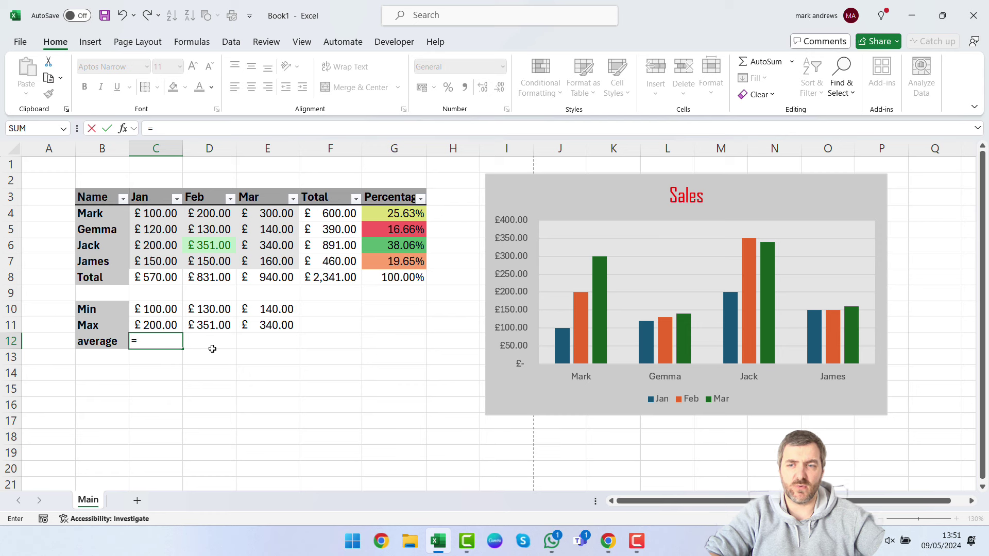
text(aer)
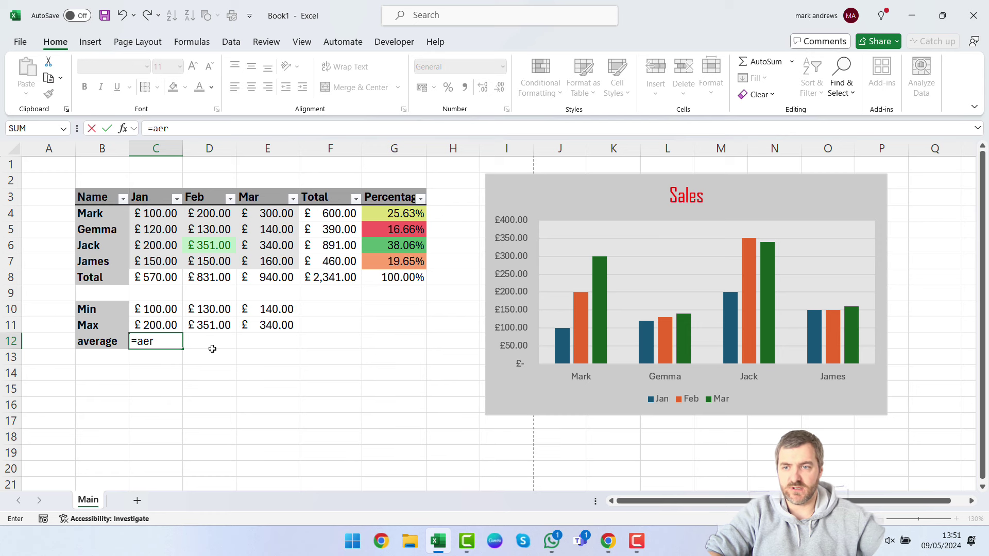
key(BackSpace)
key(BackSpace)
text(ver)
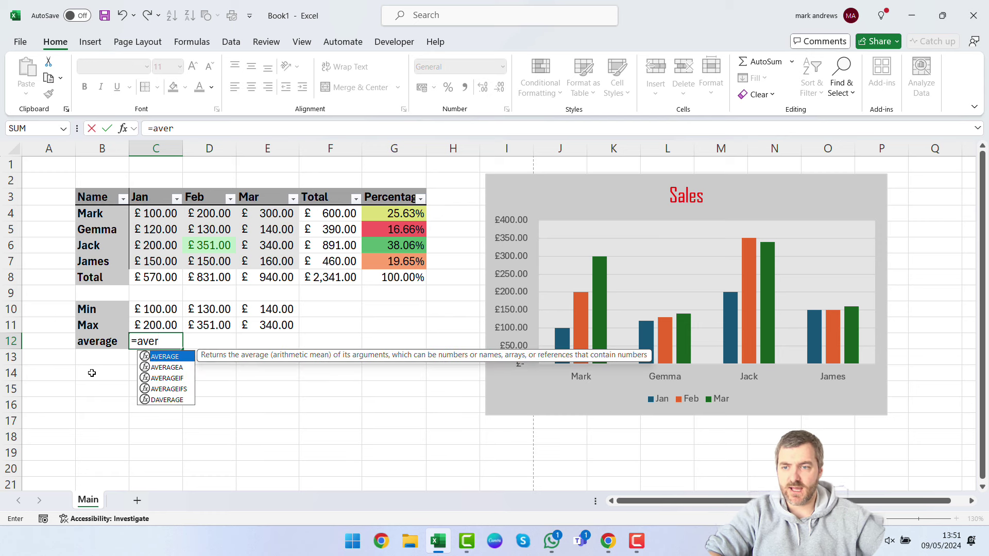
double_click(169, 357)
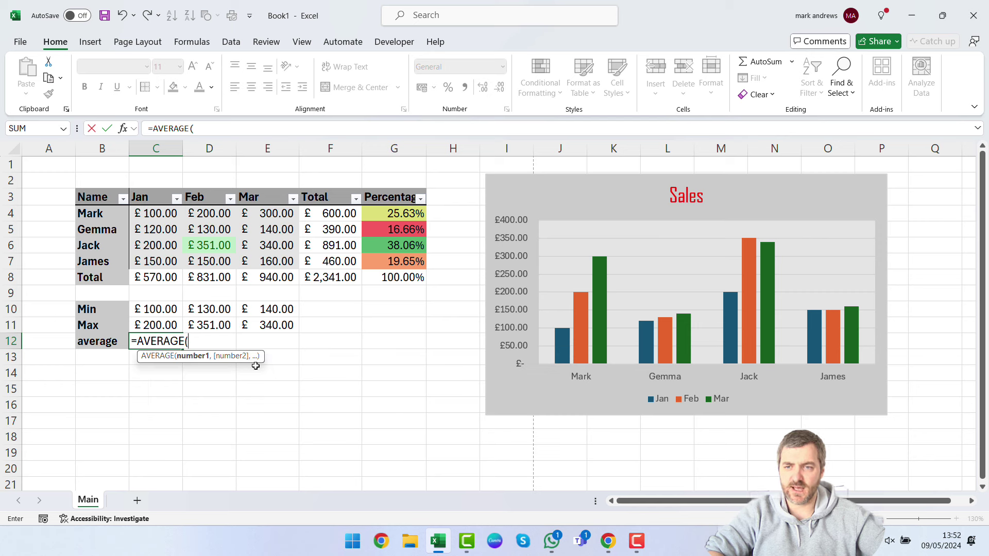
drag(160, 216, 168, 259)
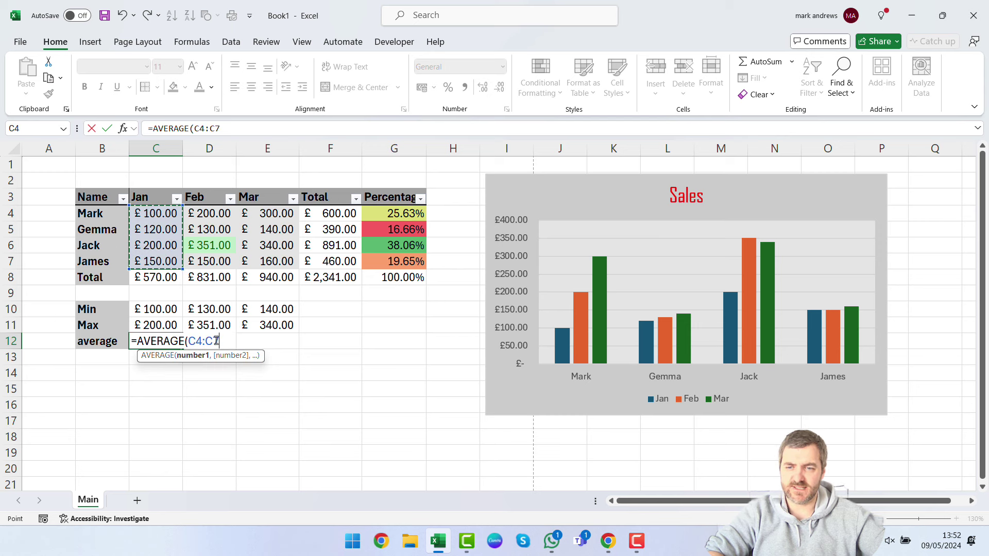
key(Return)
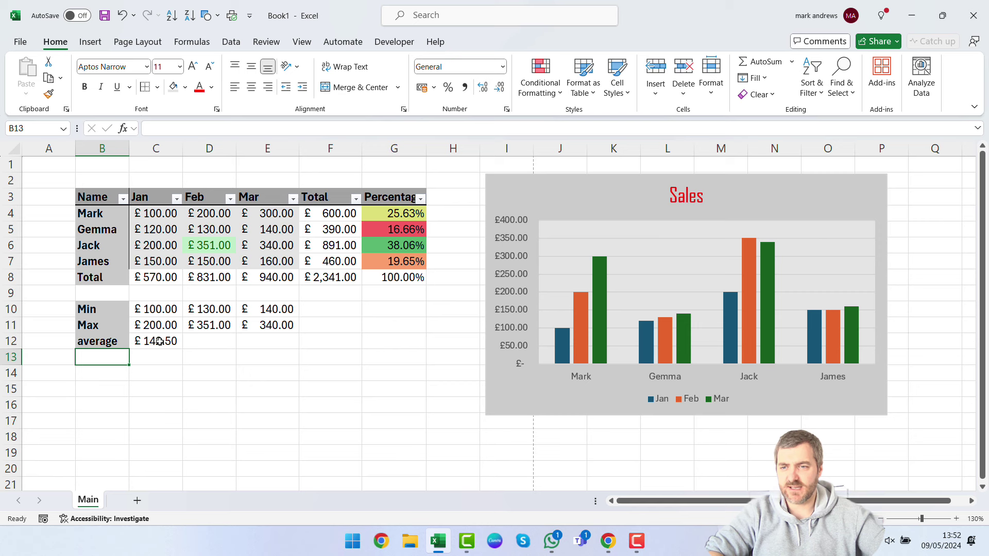
Step: Copy the average formula from C12 across to D12:E12 and check the formula in each cell
click(160, 341)
drag(180, 350, 249, 342)
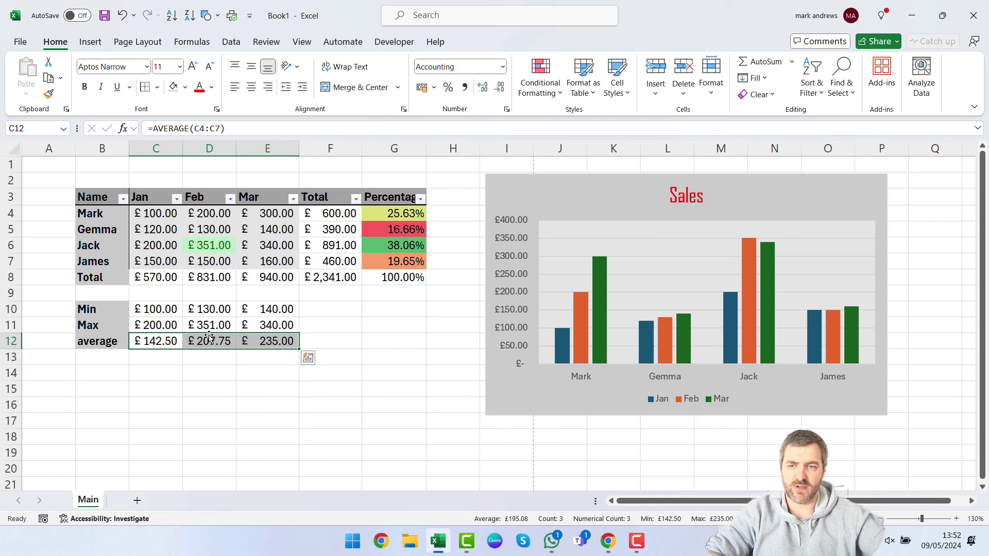
click(167, 343)
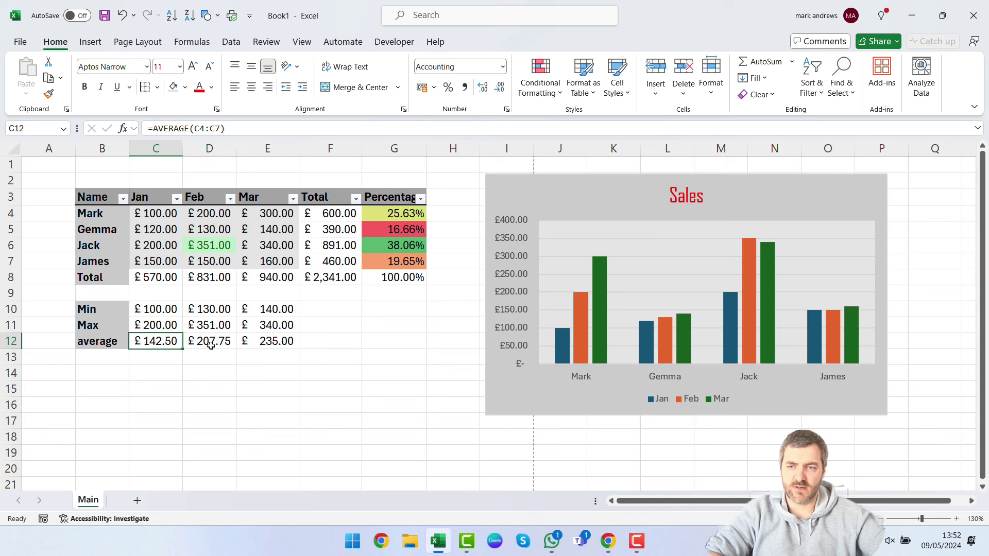
click(210, 343)
click(267, 343)
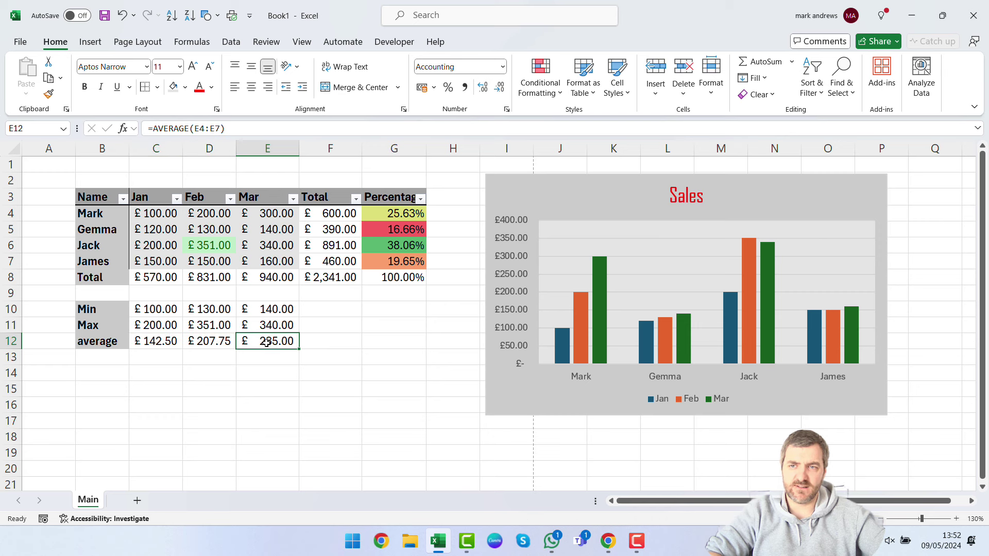
click(163, 344)
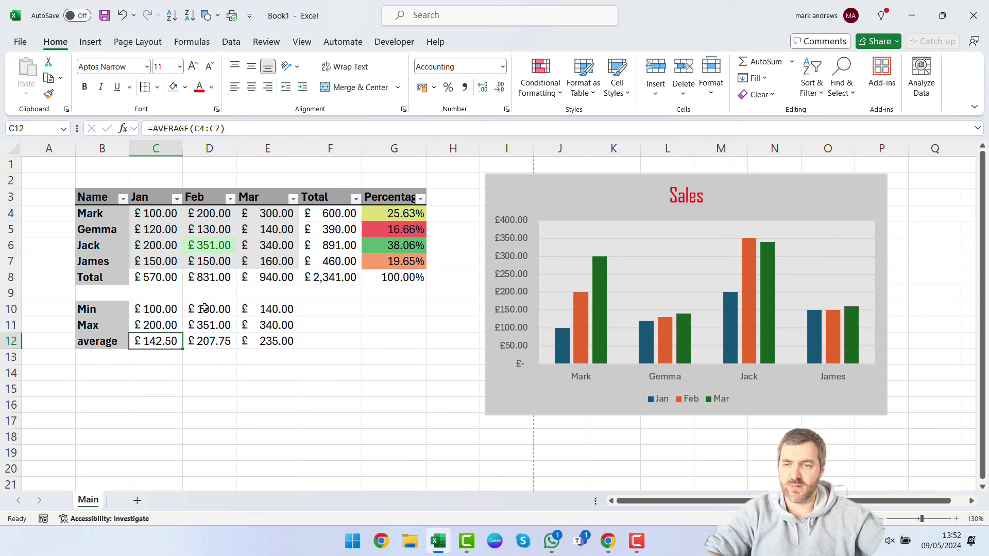
Step: Add the label "Count" in B13, directly below the average label
click(111, 362)
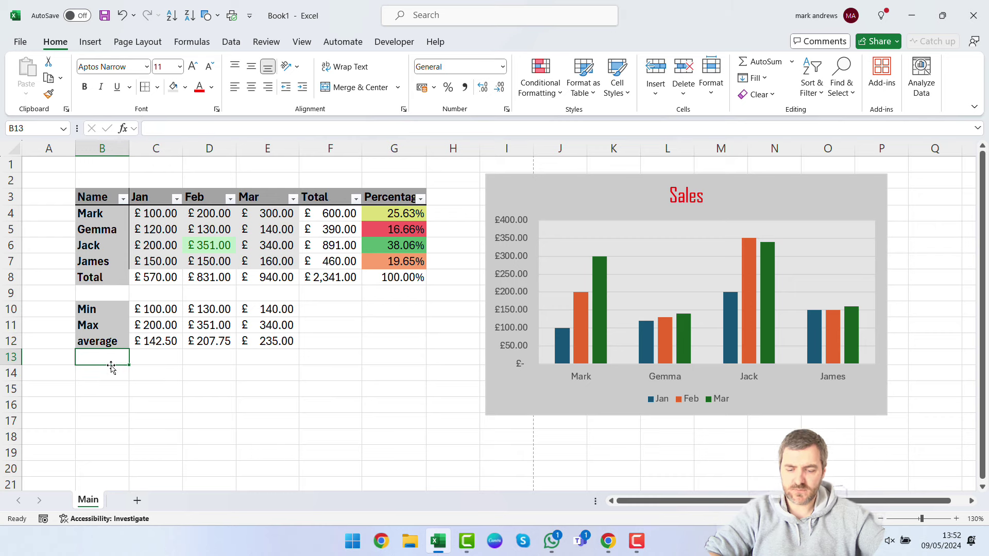
text(=count)
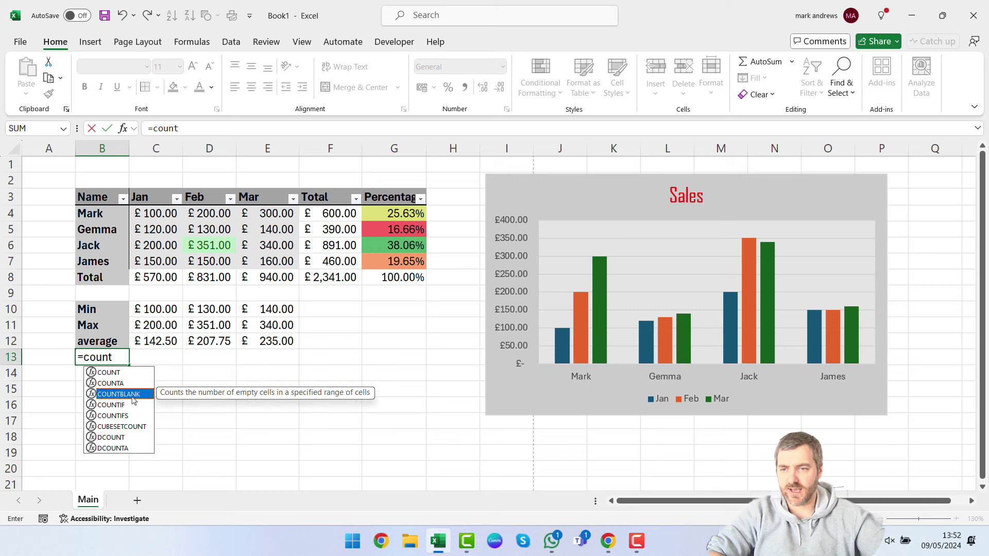
key(Escape)
key(Escape)
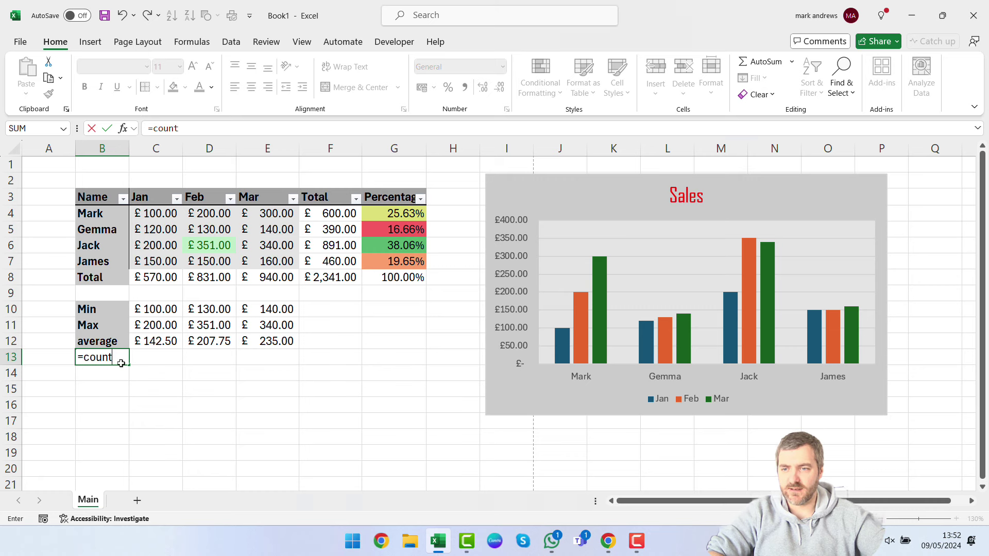
key(Tab)
Step: Start a COUNT formula in C13, looking over the related functions COUNTA, COUNTBLANK and COUNTIF on the way
text(=)
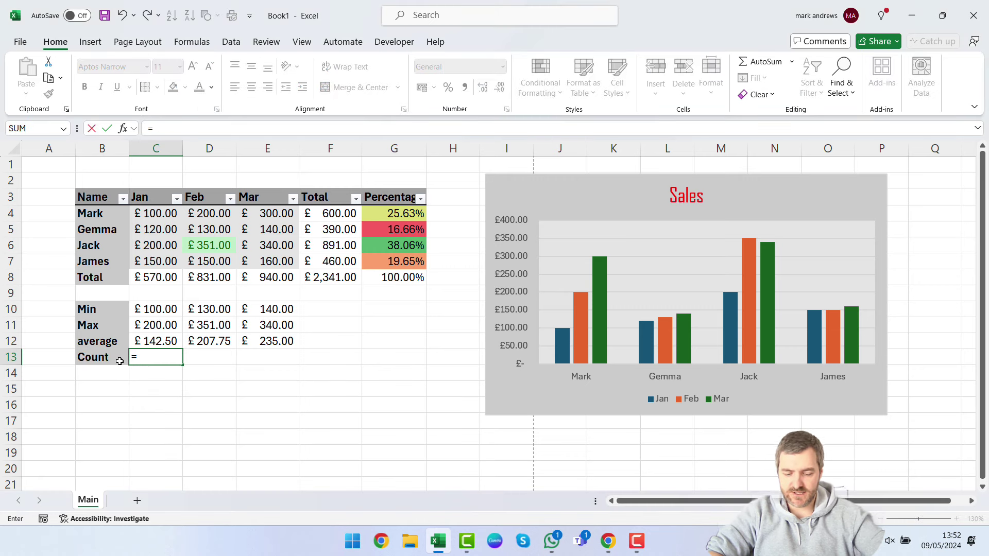
text(count)
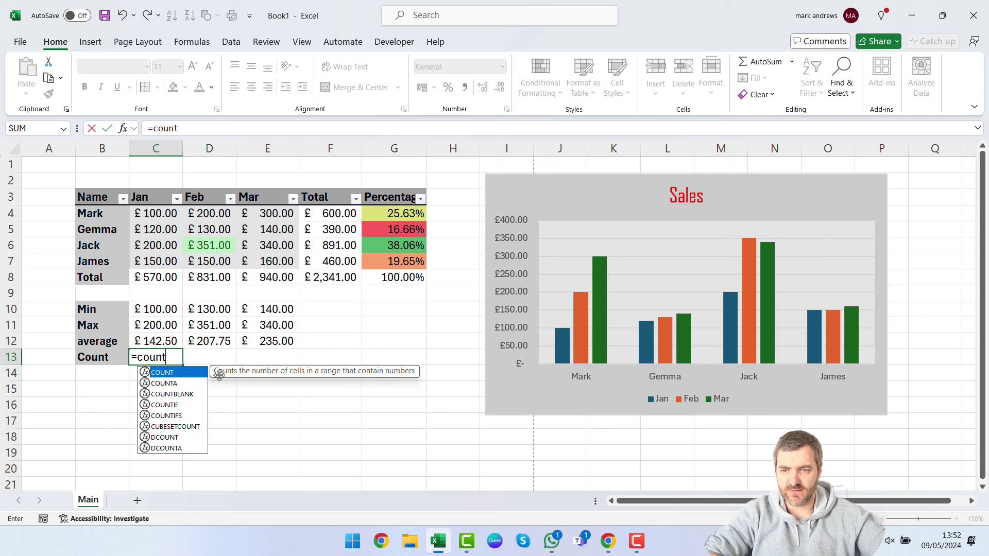
click(177, 385)
click(177, 394)
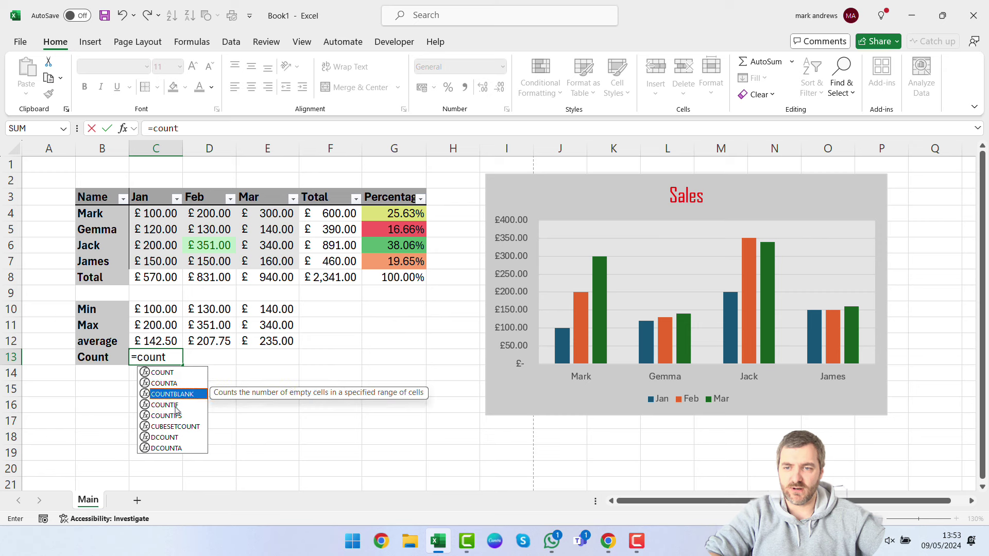
click(176, 406)
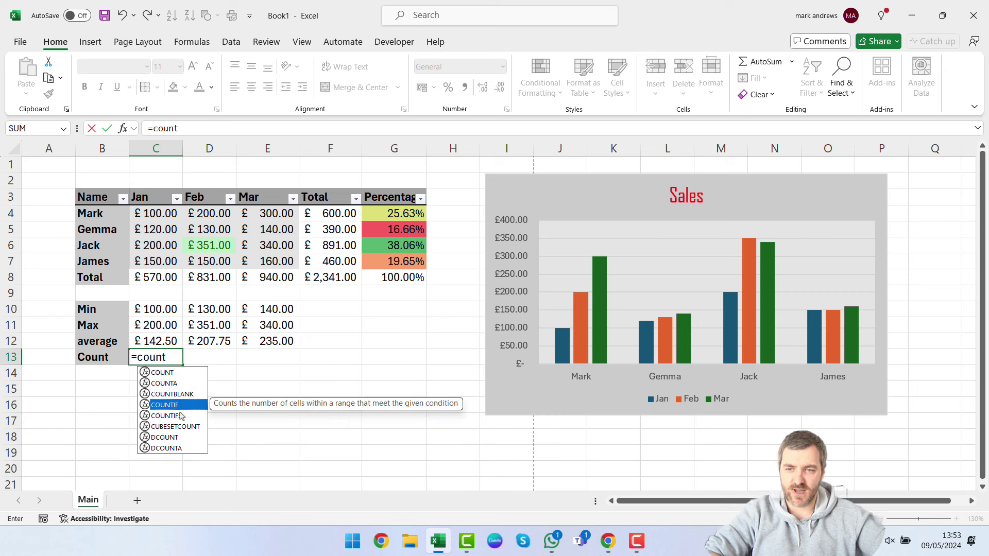
key(Tab)
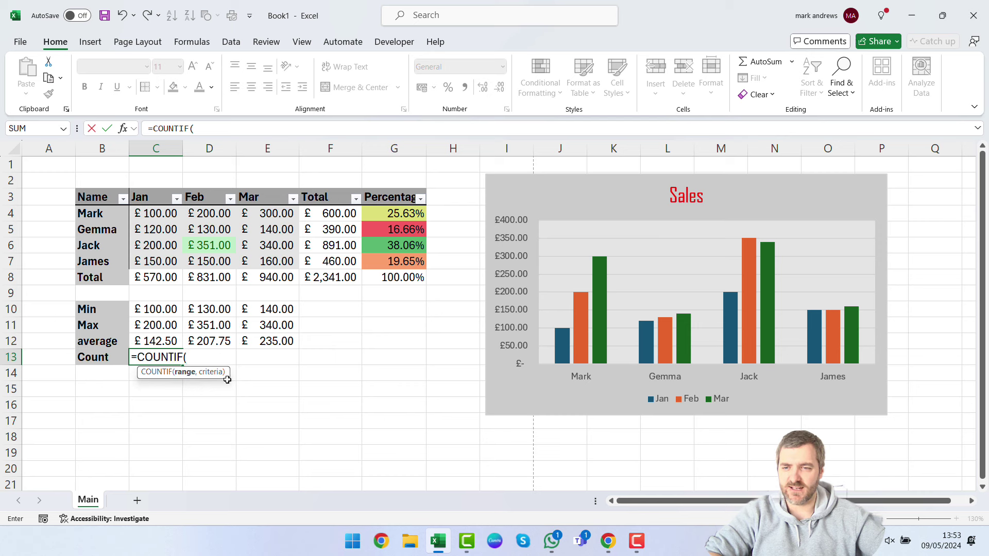
key(BackSpace)
key(BackSpace)
key(BackSpace)
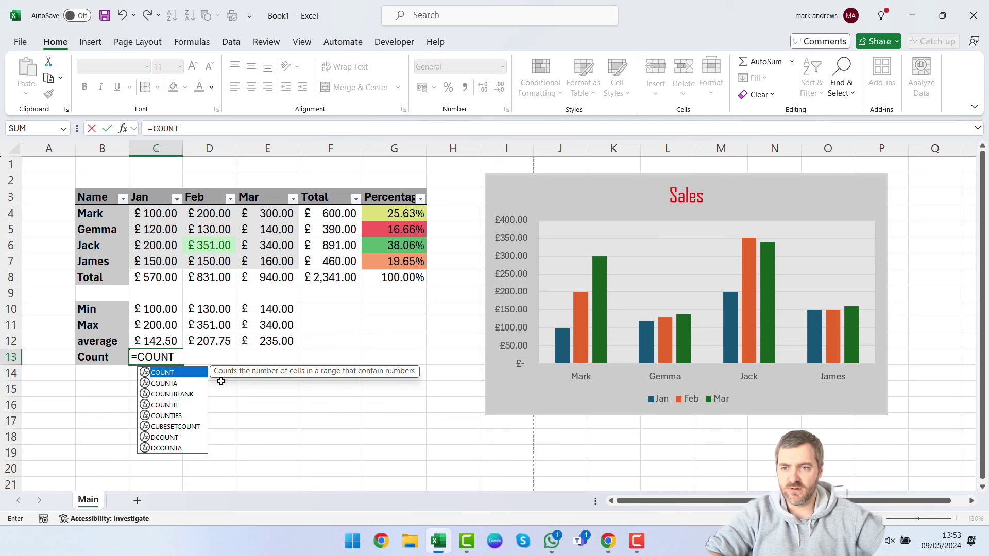
Step: Complete the COUNT formula in C13 with the January values C4:C7 and copy it across to D13:E13
text(()
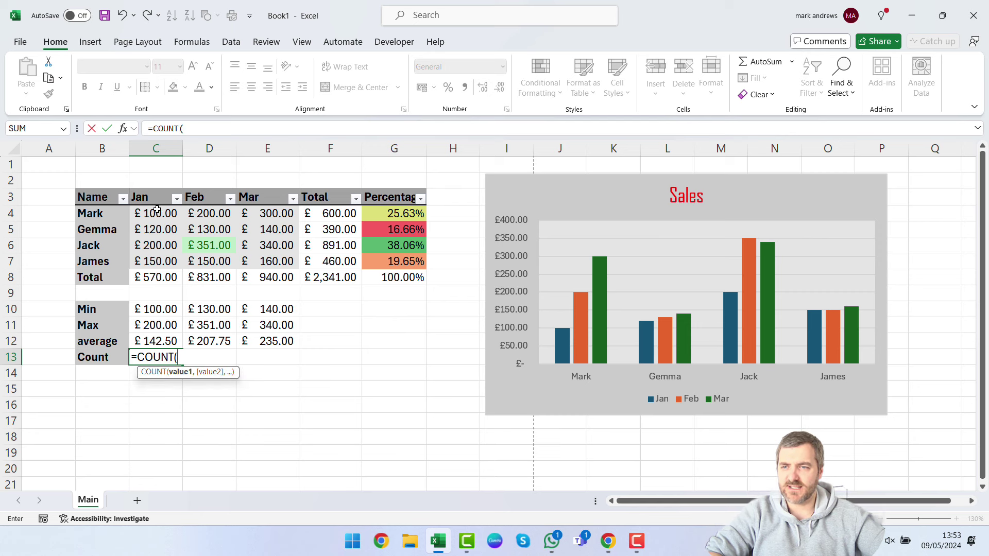
drag(156, 211, 155, 263)
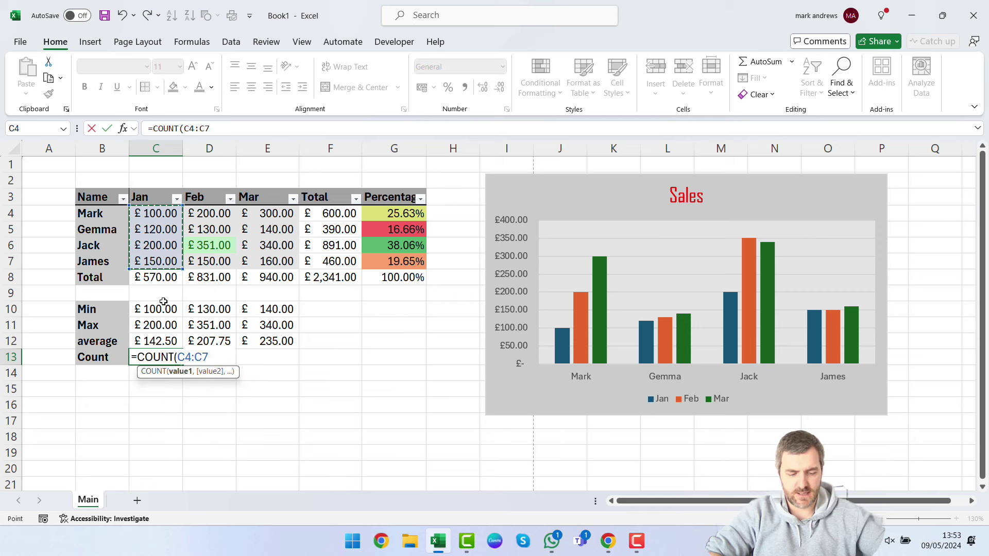
key(Return)
key(Right)
key(Up)
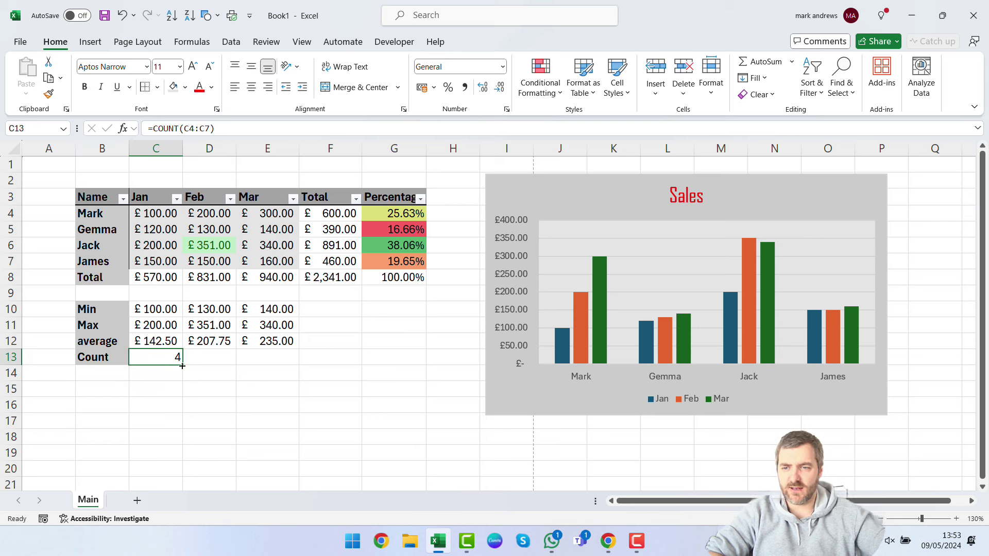
drag(182, 365, 289, 367)
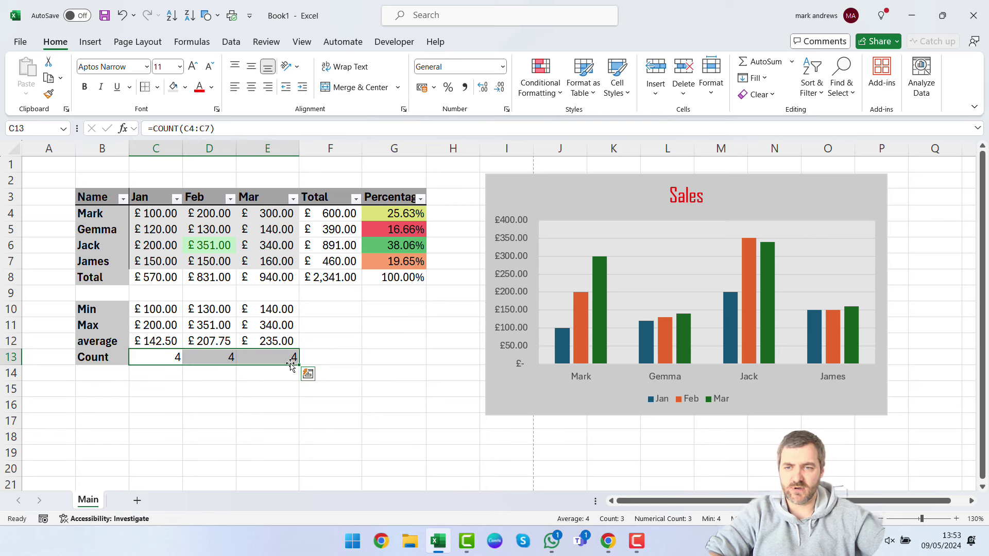
Step: Clear the February value in D5 to test the Count row, and undo the deletion
click(208, 231)
key(BackSpace)
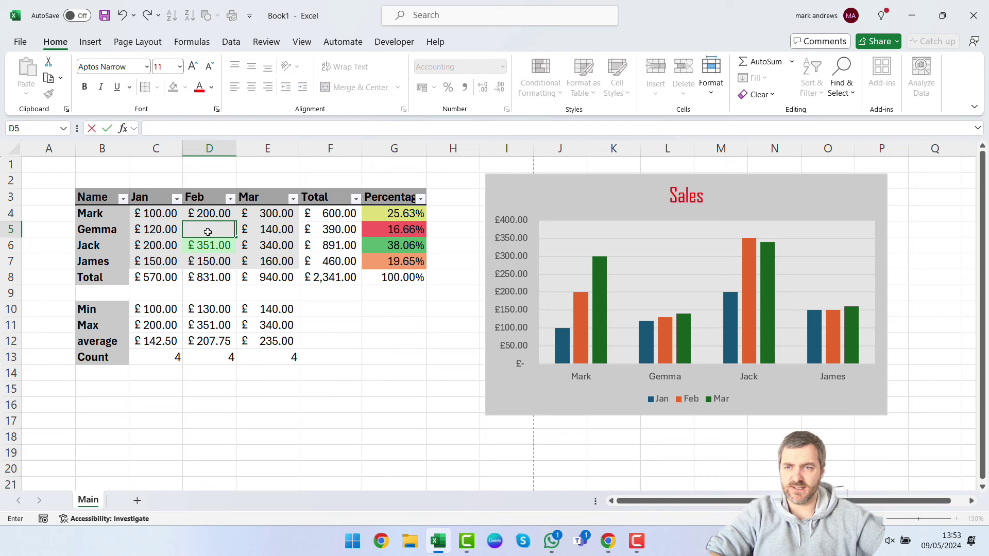
key(Escape)
key(BackSpace)
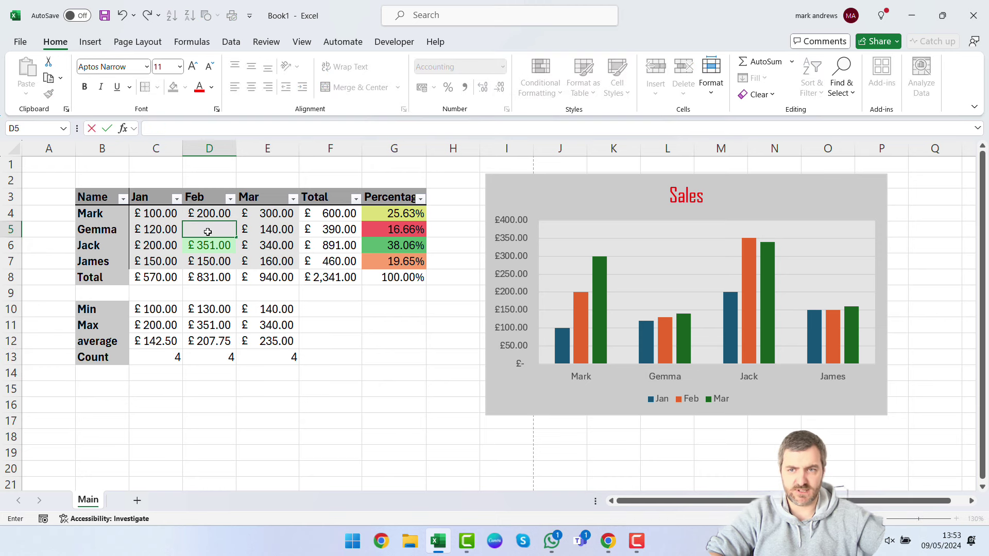
key(Tab)
key(Tab)
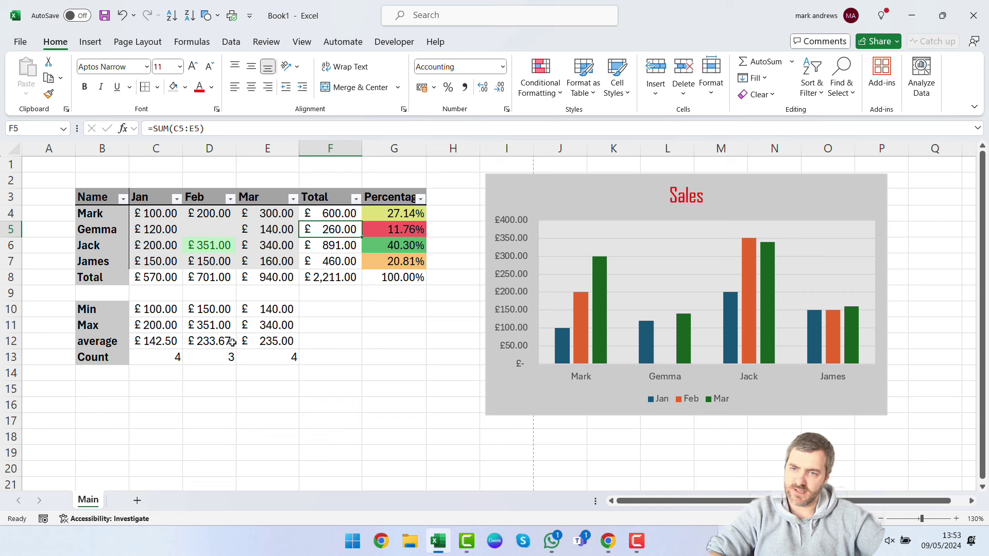
key(ctrl+z)
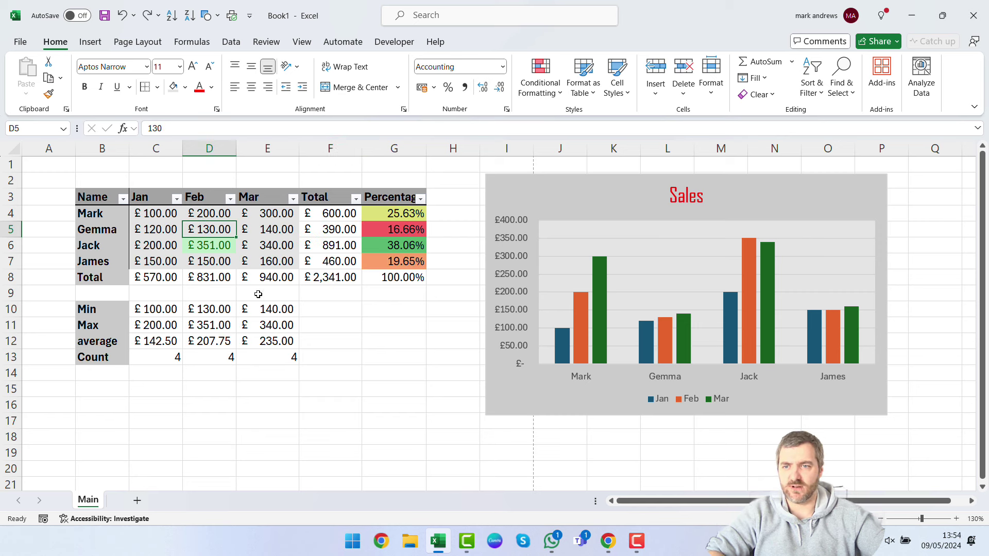
click(369, 361)
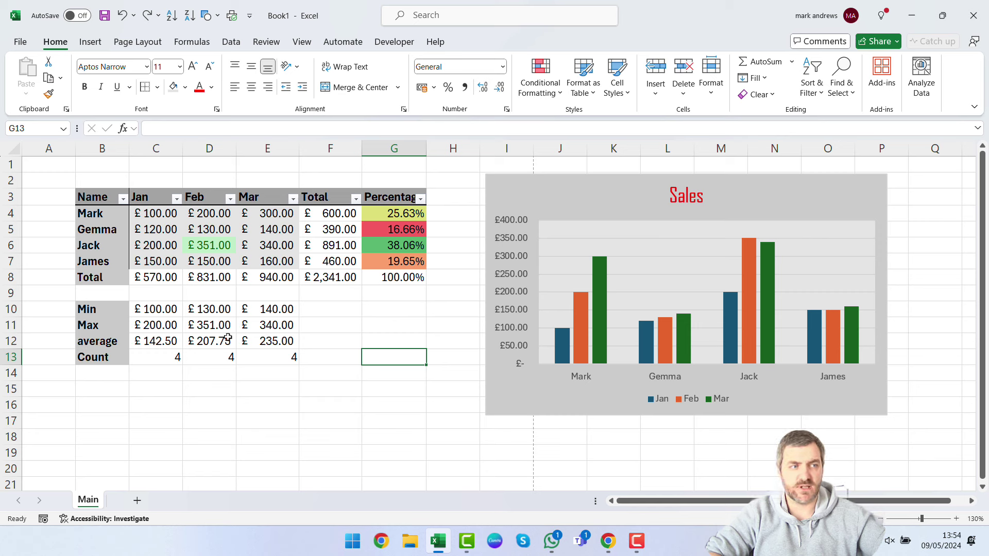
Step: Add the label "600>" in B14, directly below the Count label
key(Return)
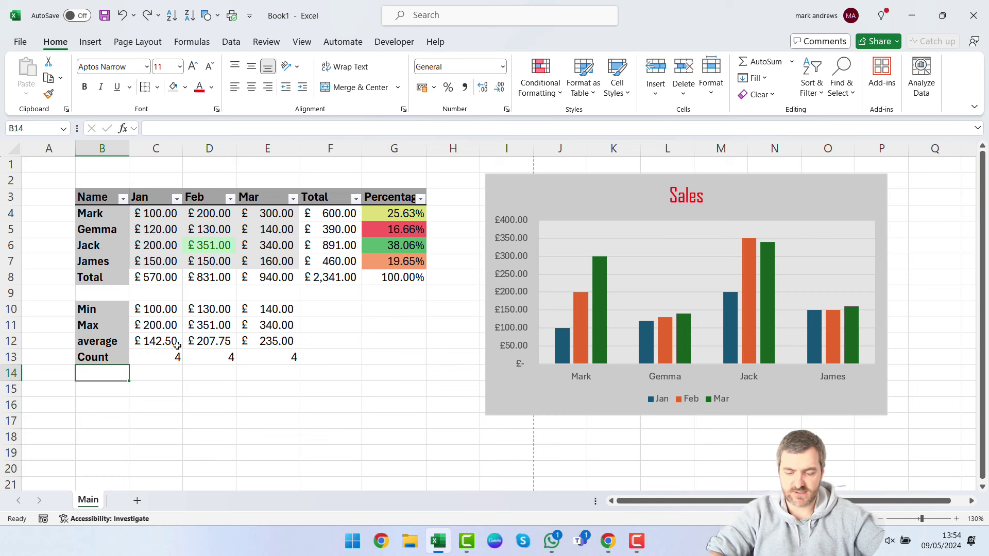
text(600>)
key(Tab)
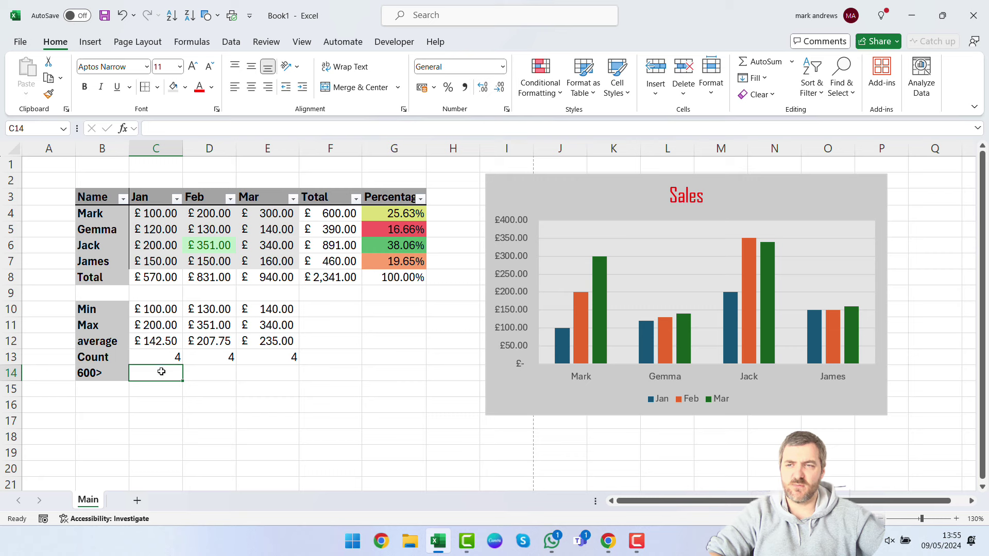
Step: Insert the IF function in C14 and move its arguments dialog clear of the table
click(122, 128)
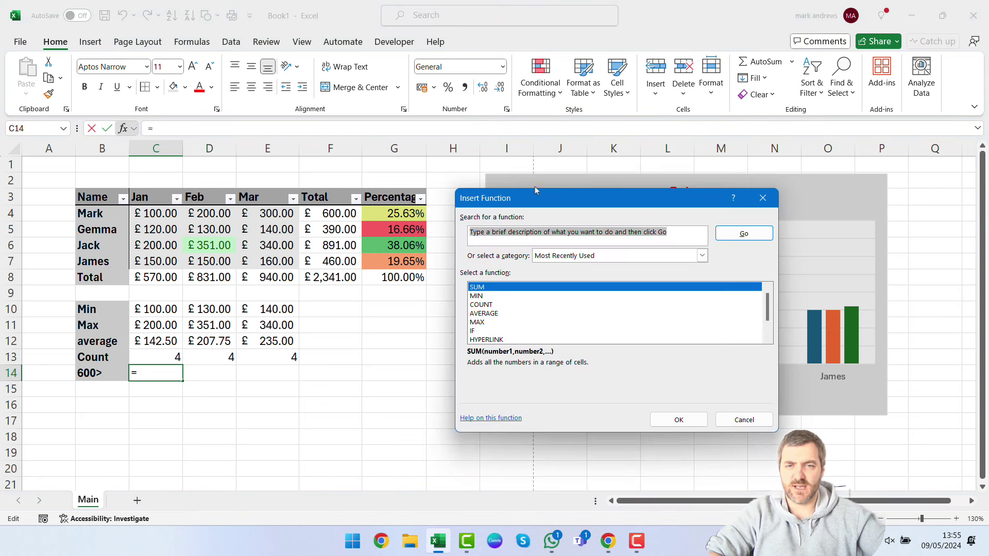
click(480, 331)
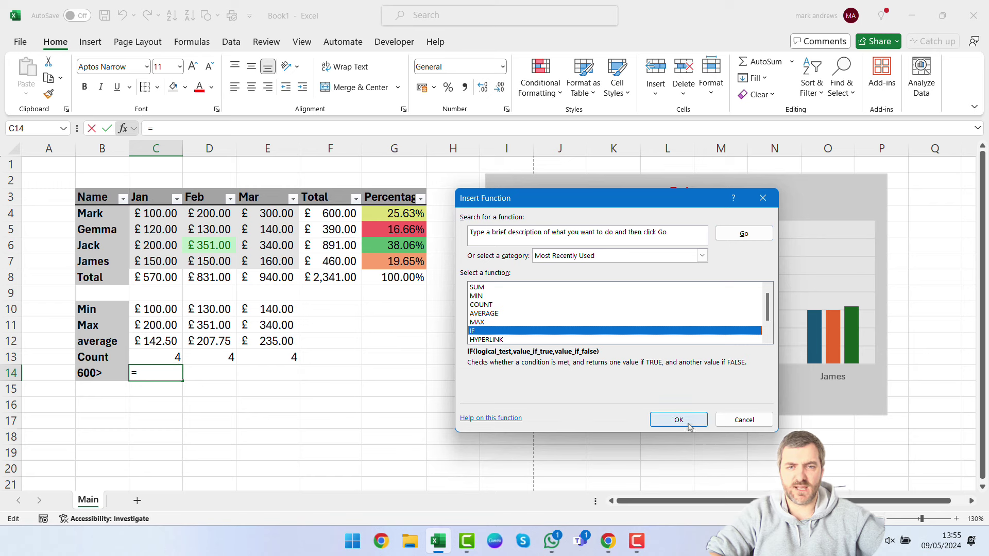
click(672, 417)
drag(540, 229, 649, 171)
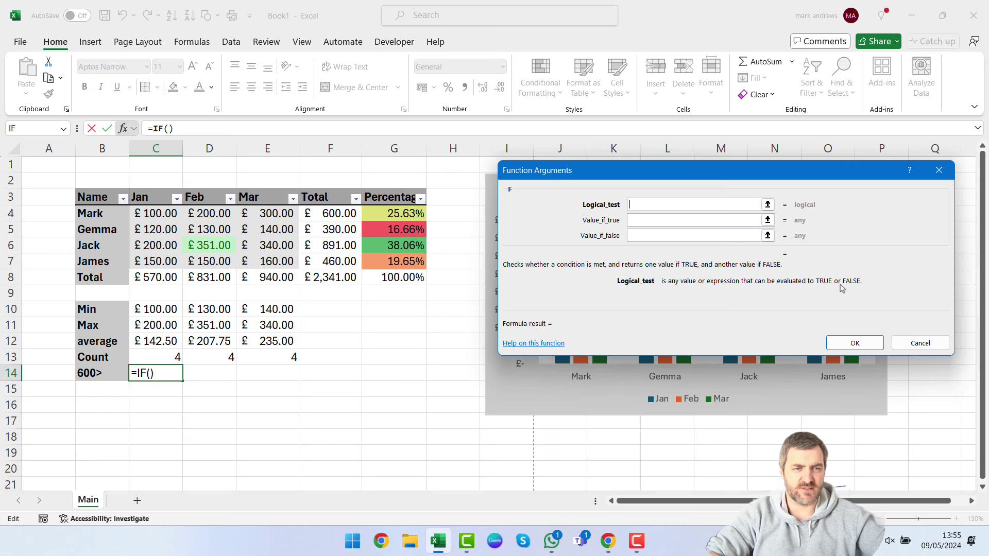
Step: Set the IF function's logical test to C8>600, using the January total
click(767, 205)
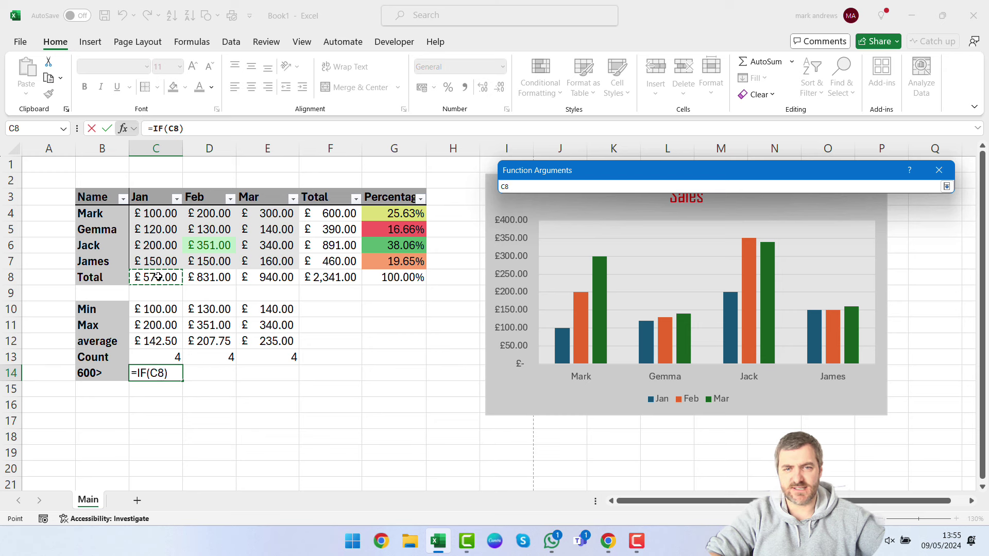
text(>)
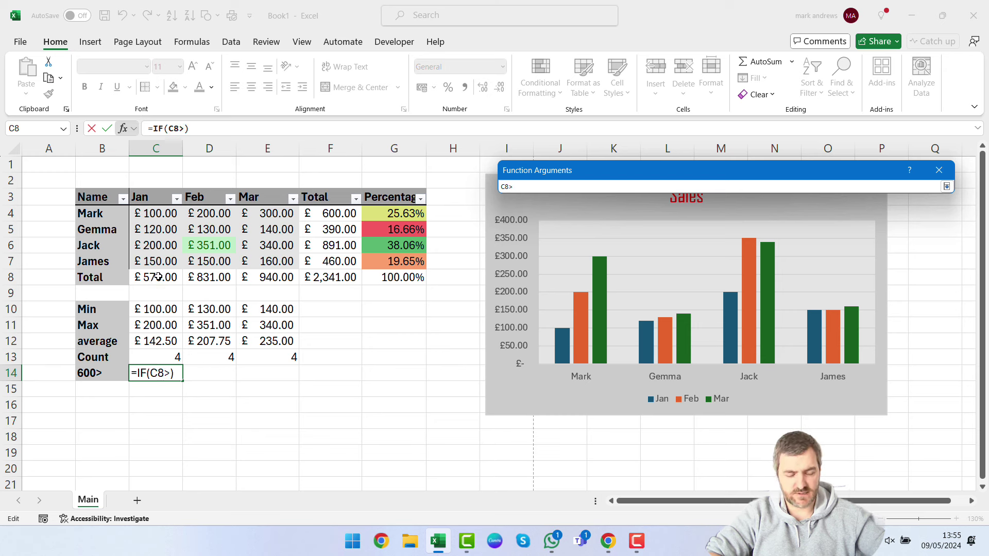
key(BackSpace)
text(<)
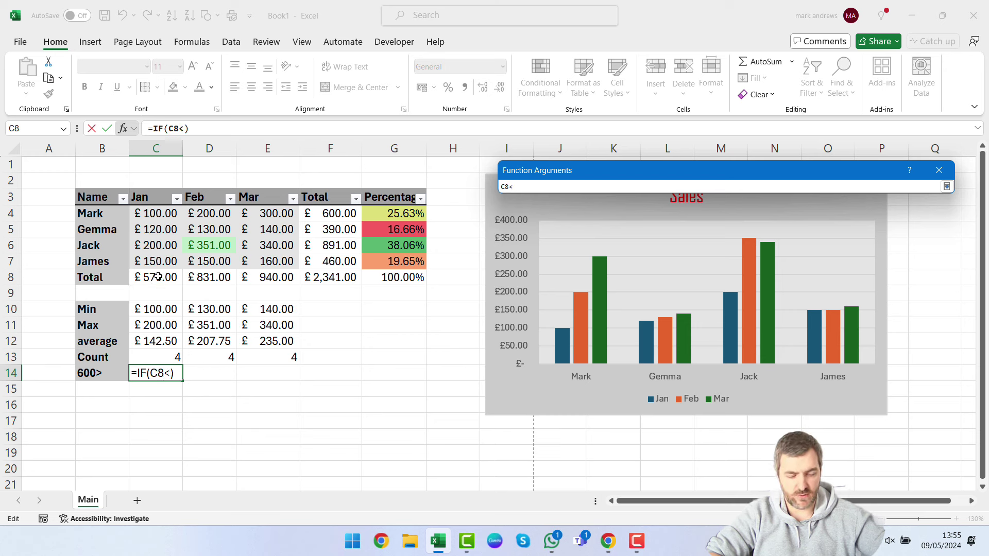
key(BackSpace)
text(=)
key(BackSpace)
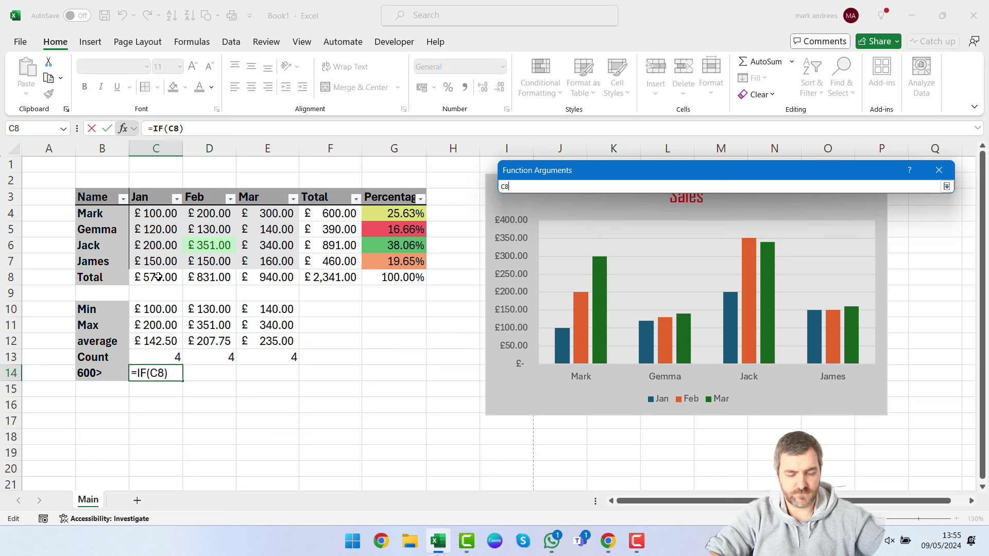
text(>)
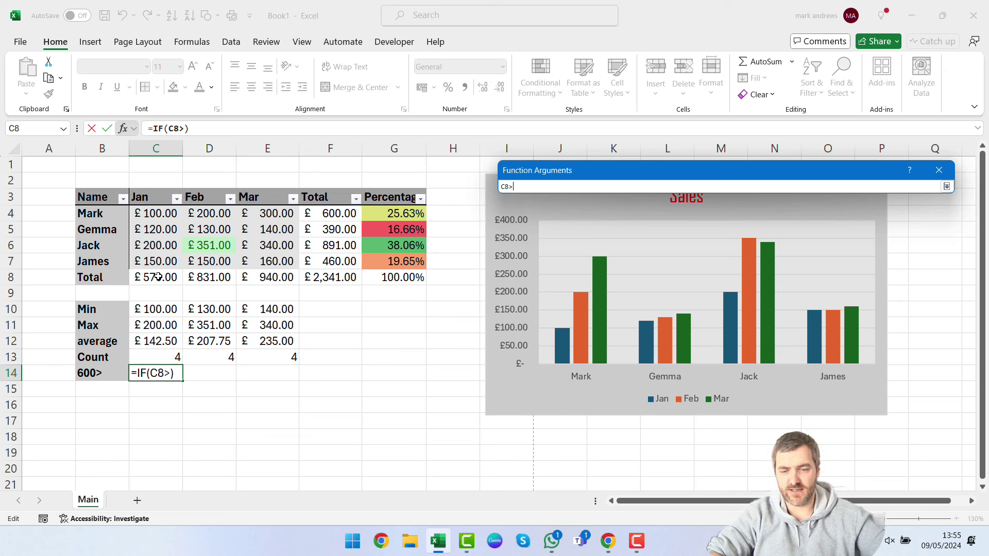
text(600)
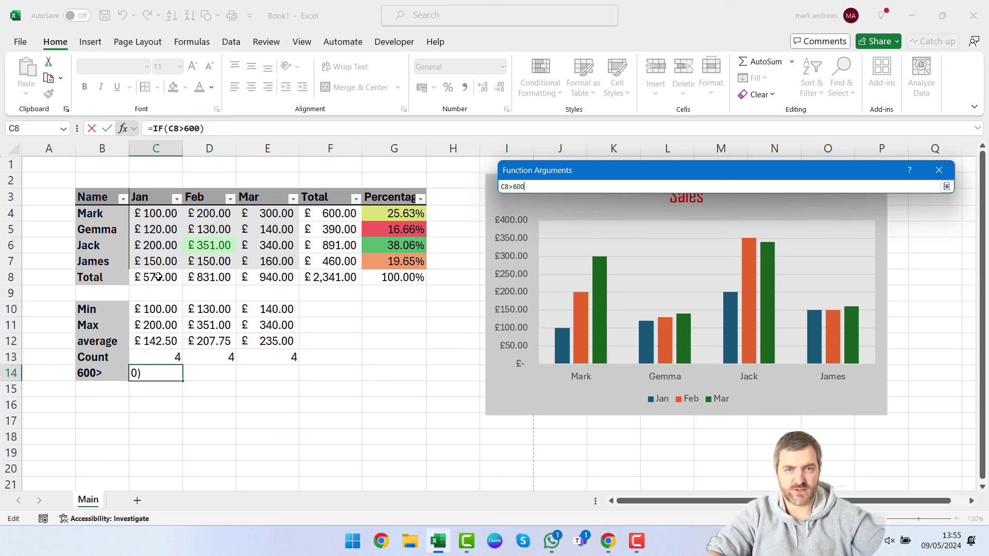
click(946, 187)
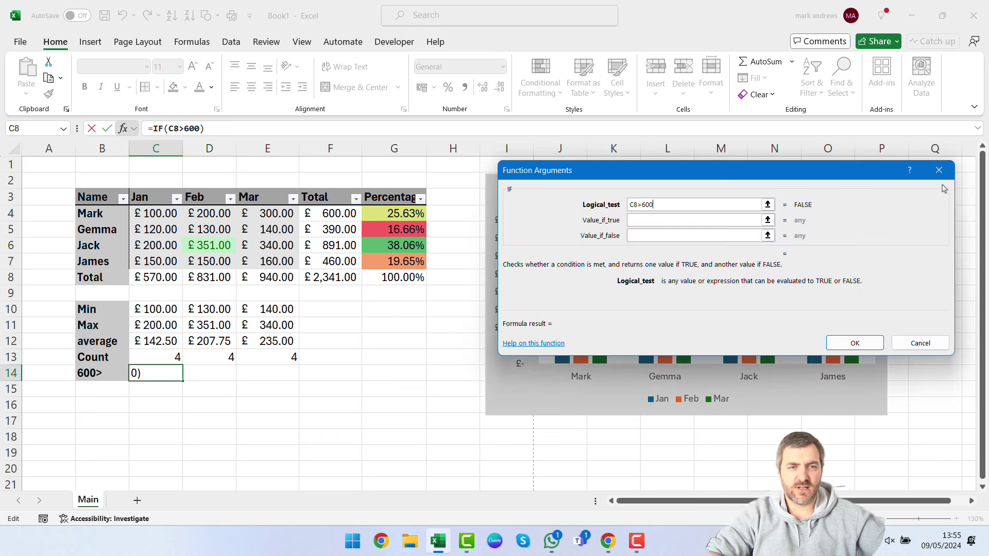
Step: Make the IF function in C14 return True when the test is met and False otherwise, and confirm the formula
click(719, 226)
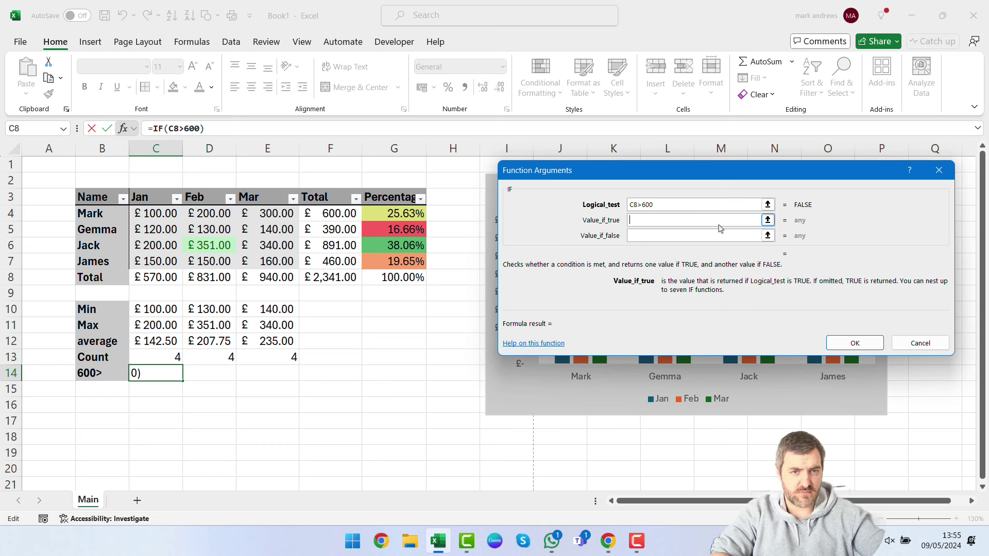
text(Treu)
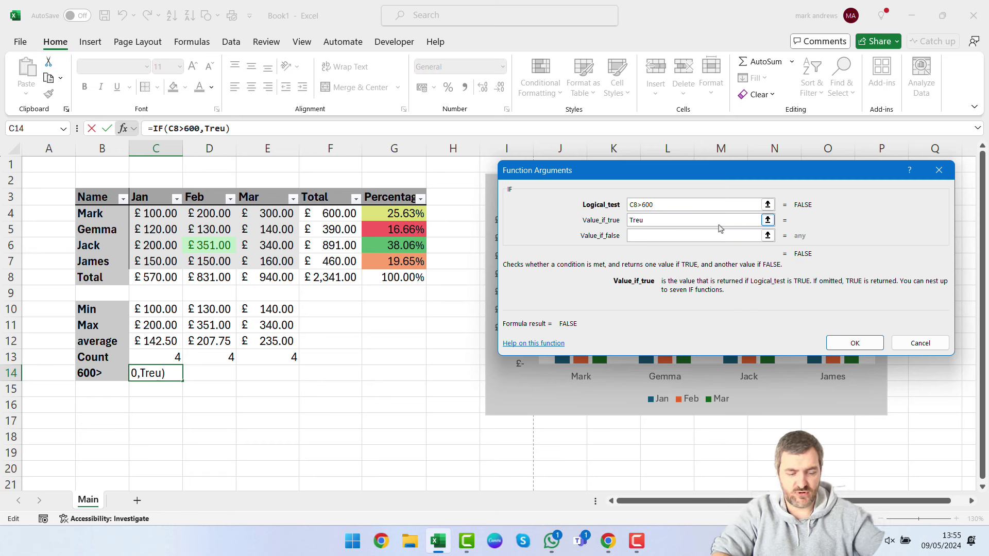
key(BackSpace)
key(BackSpace)
text(ue)
key(Tab)
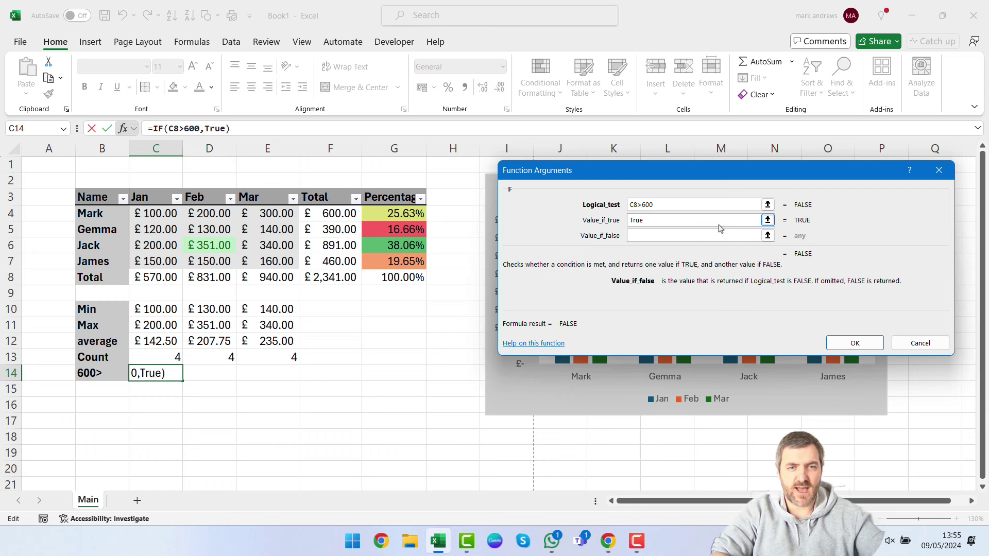
text(False)
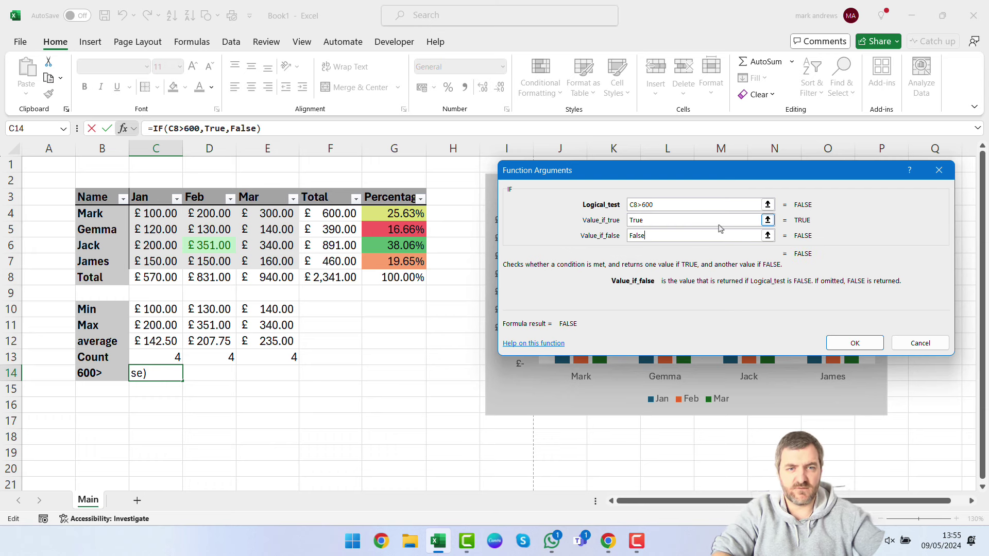
click(853, 344)
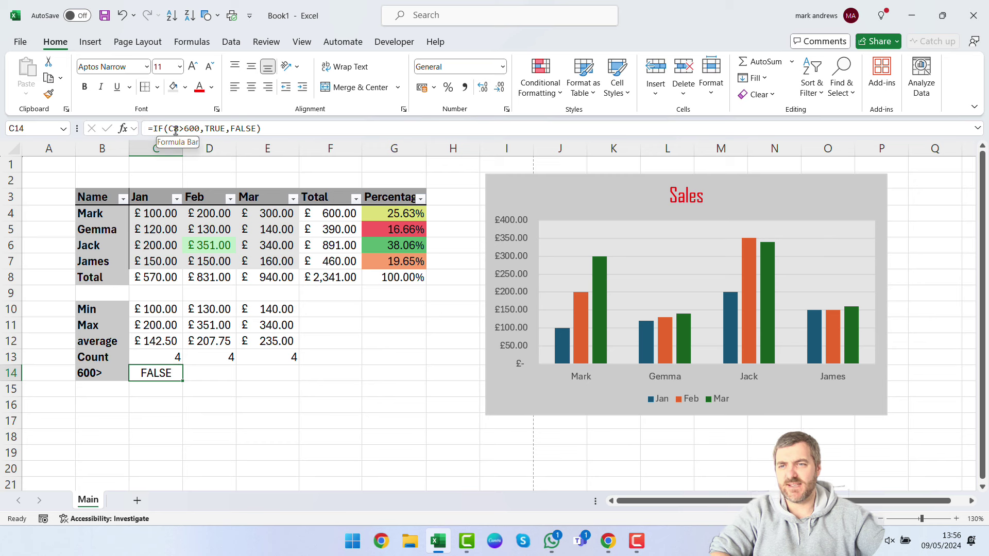
Step: Copy the IF formula from C14 across to D14 and E14 for the February and March totals
click(149, 278)
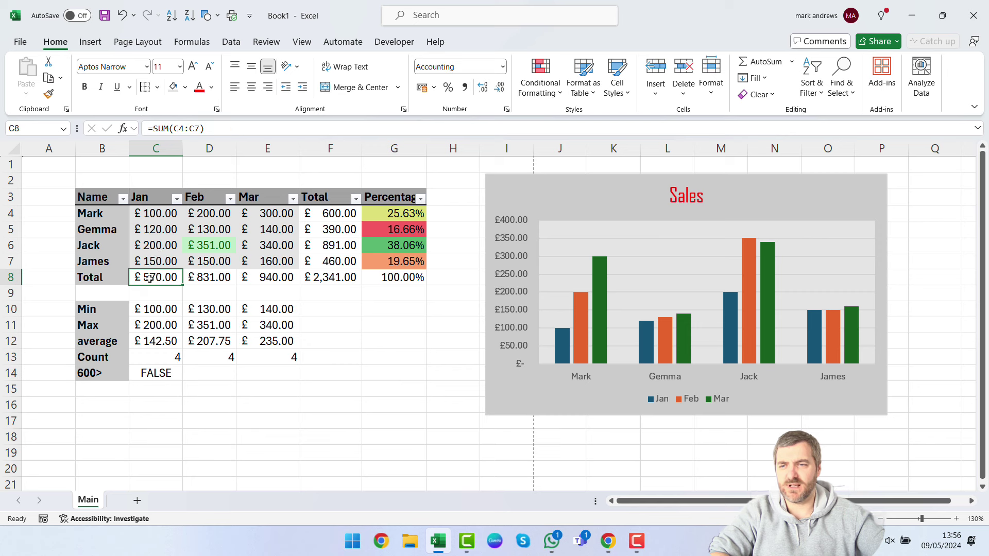
click(168, 372)
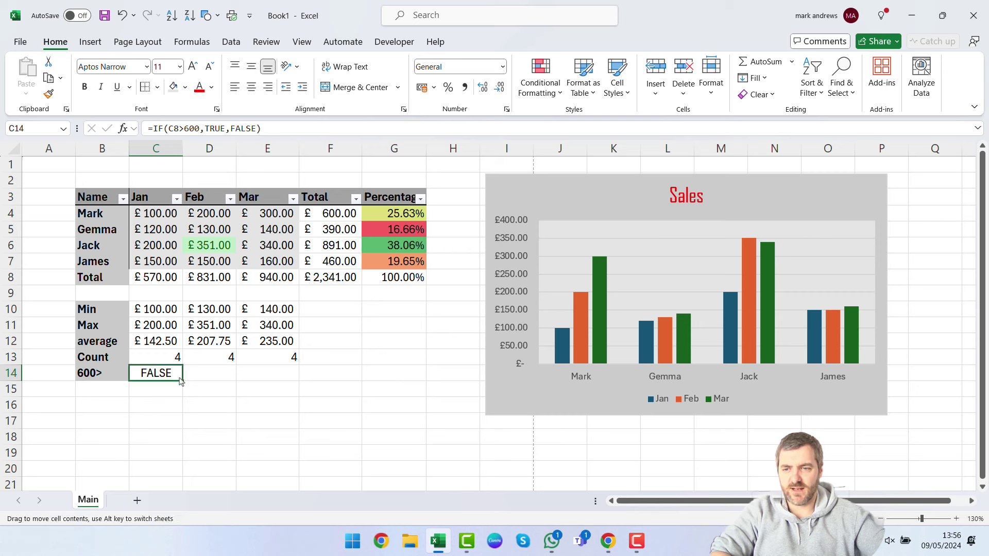
drag(184, 379, 294, 377)
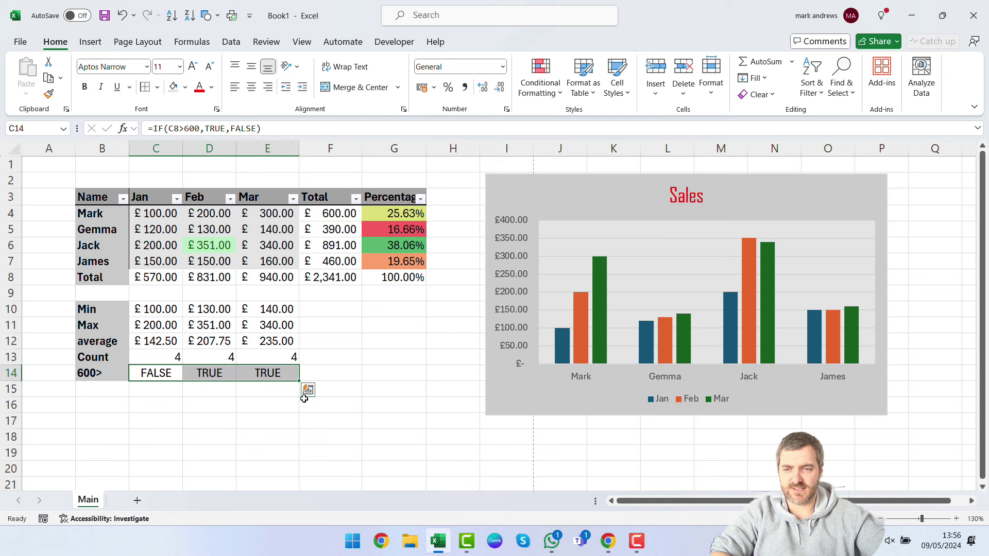
click(238, 418)
Step: Examine the IF formulas in C14, D14 and E14, checking which monthly total each one tests and the true and false arguments in E14
double_click(214, 376)
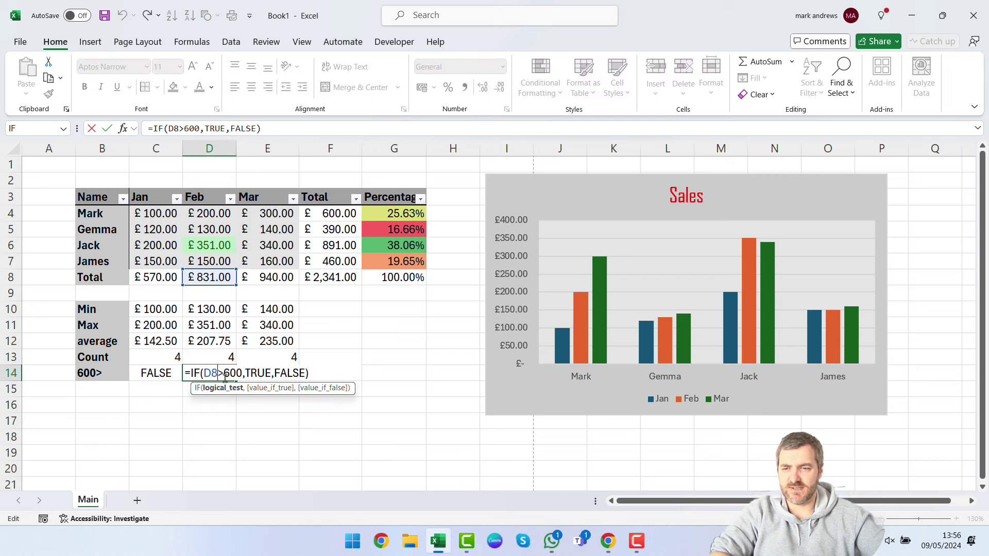
click(168, 376)
double_click(163, 376)
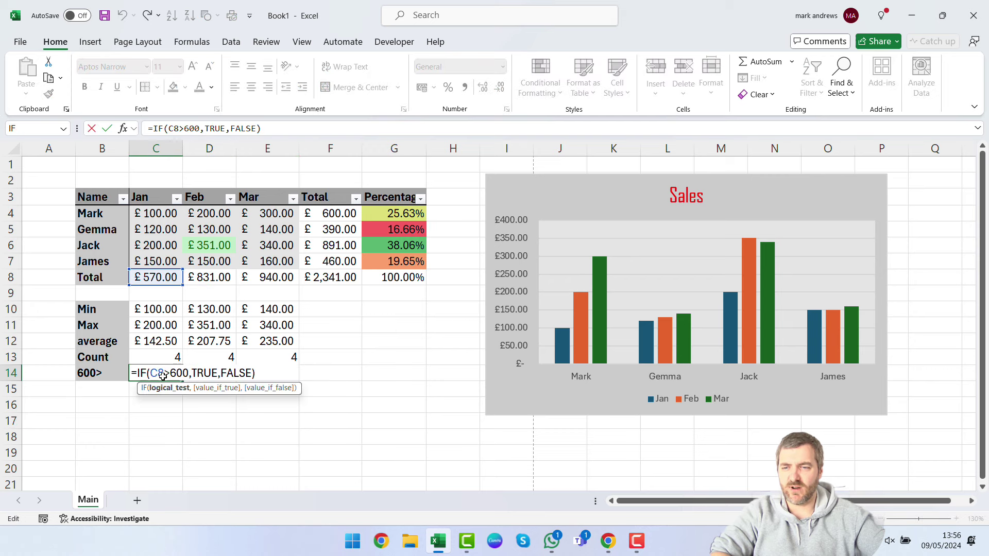
key(Escape)
double_click(213, 372)
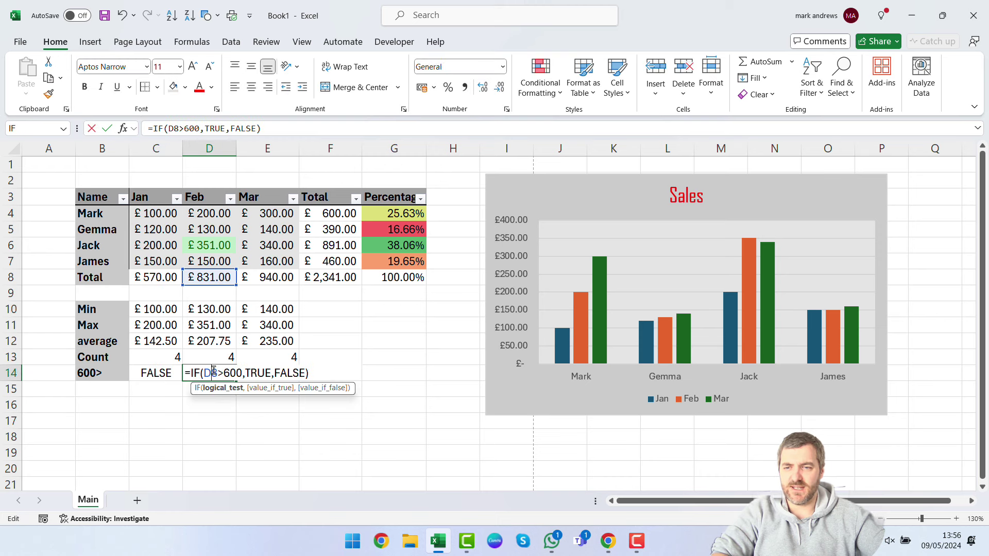
key(Escape)
click(272, 373)
double_click(271, 373)
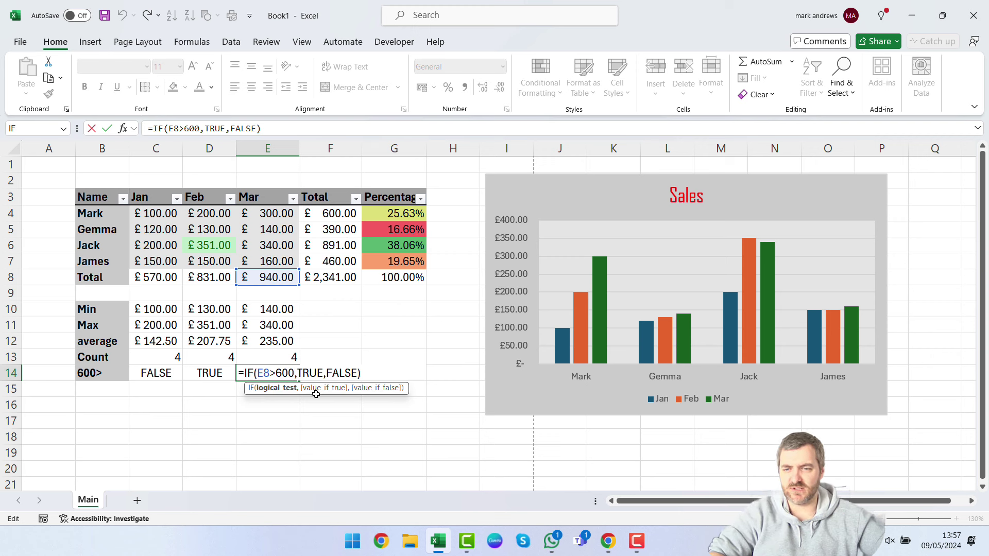
key(Right)
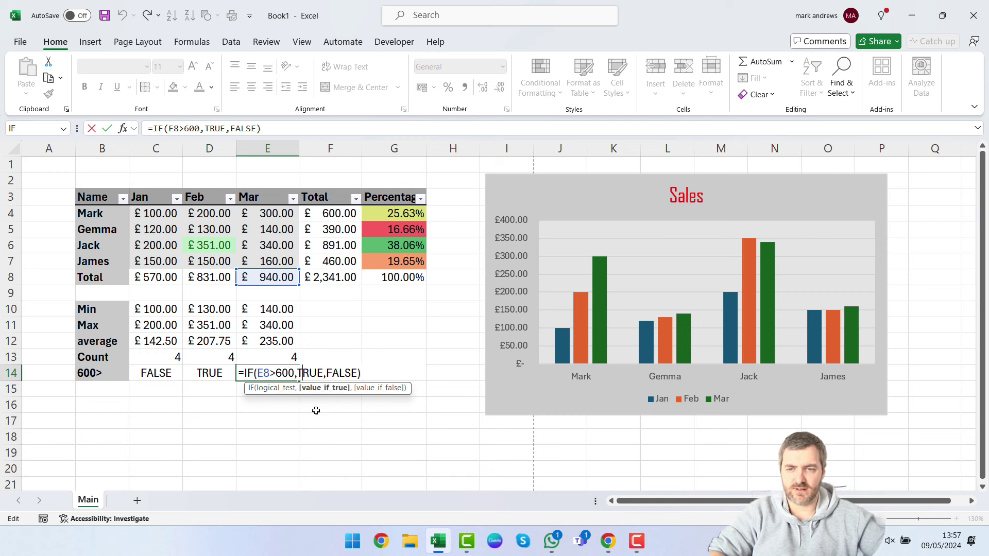
key(Right)
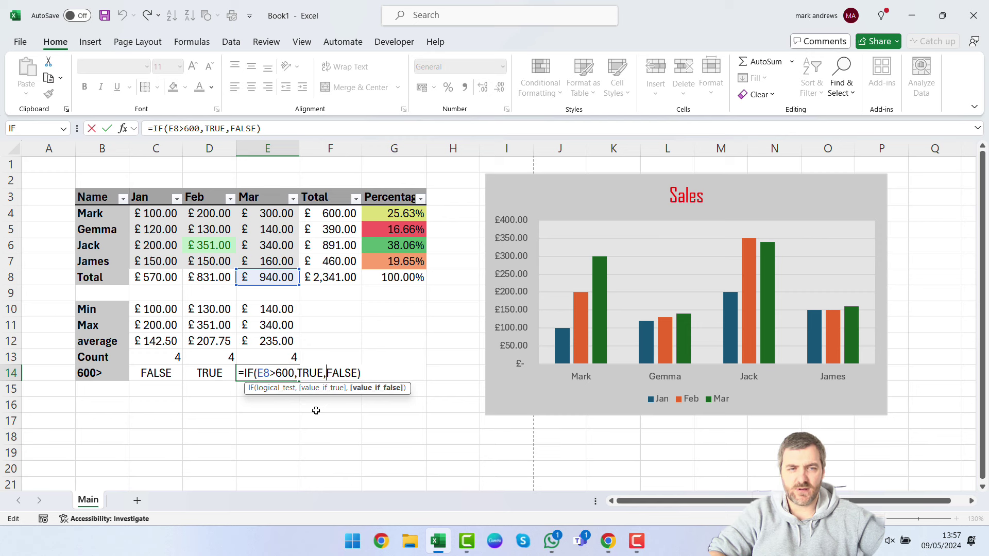
key(ctrl+Return)
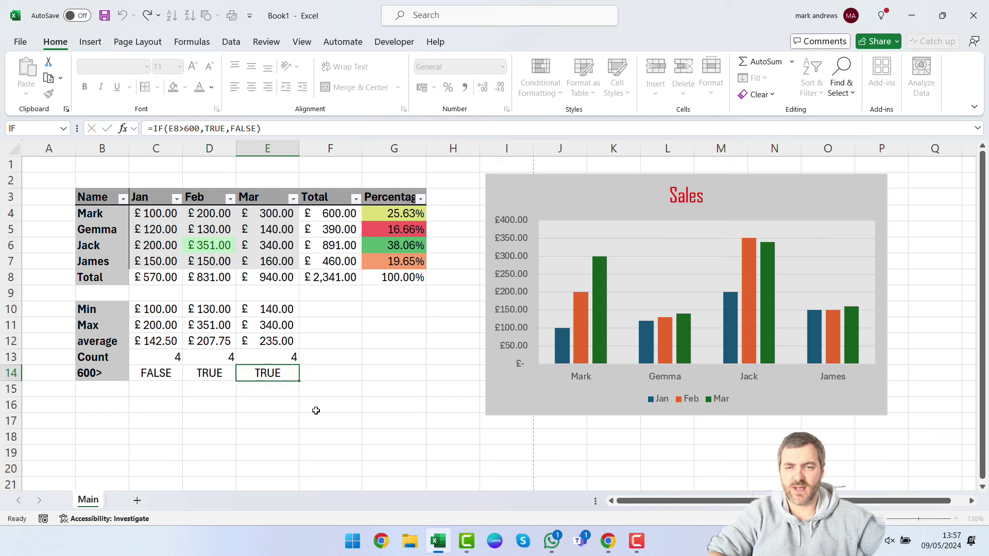
click(453, 180)
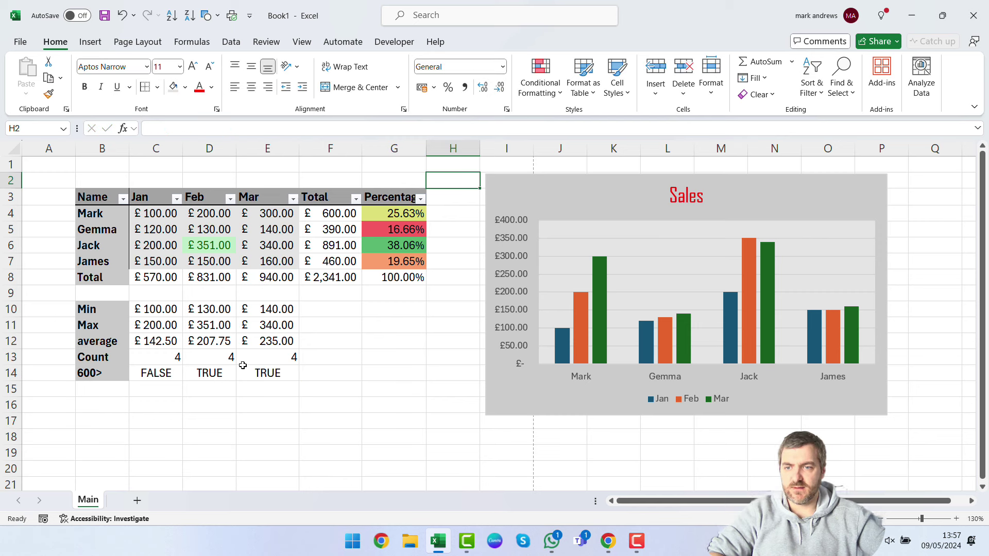